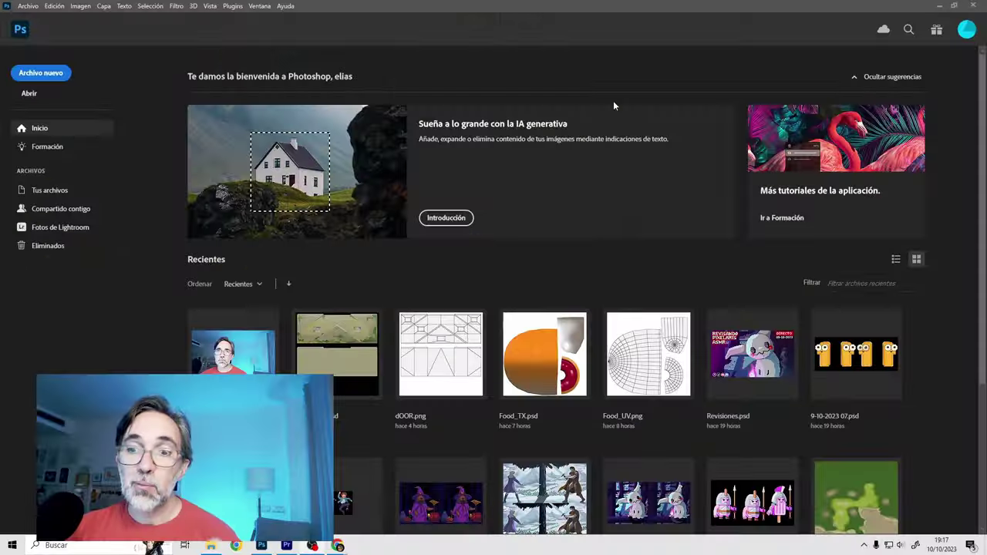
Step: Start a new document from Archivo > Nuevo: 128 × 128 px, 72 ppi, Blanco background content
left_click(28, 6)
left_click(47, 17)
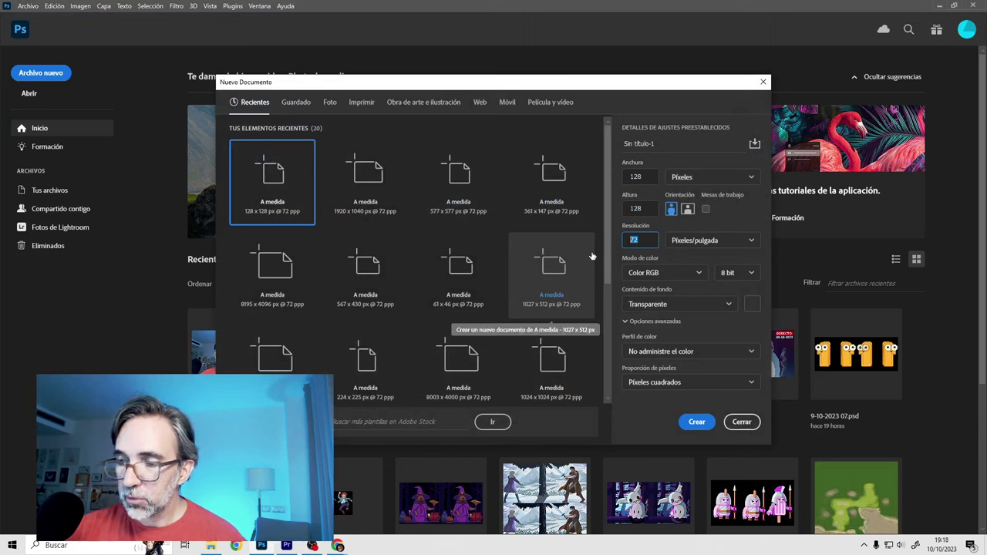
left_click(730, 305)
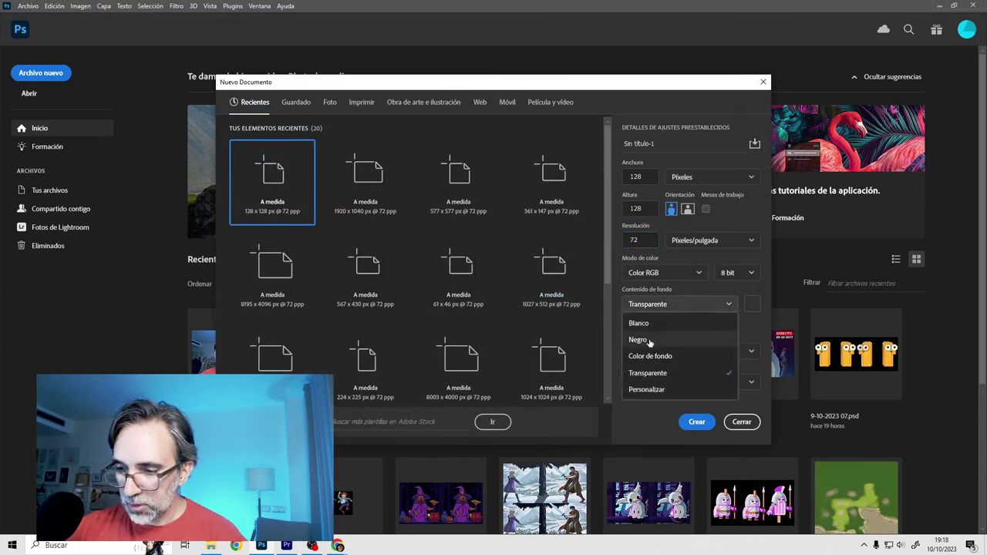
left_click(694, 323)
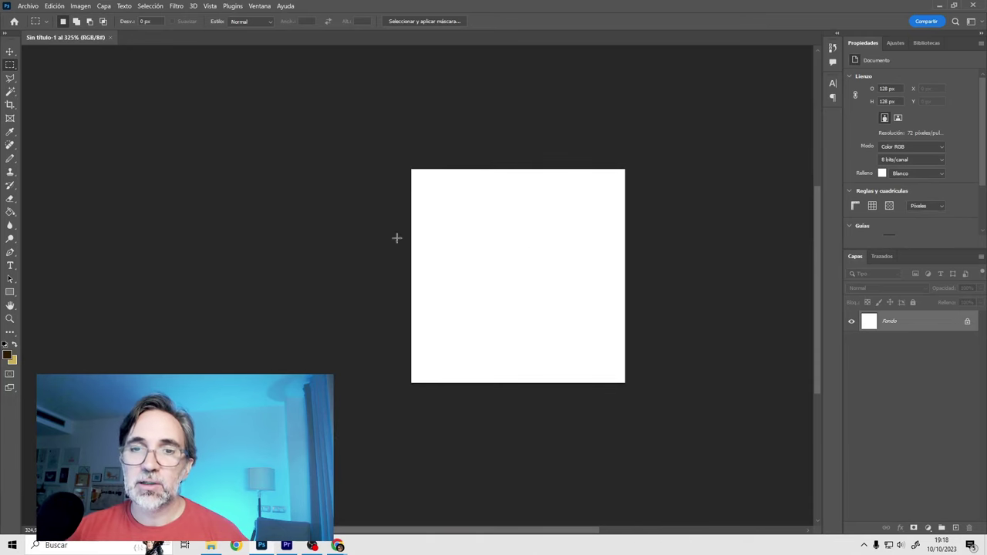
left_click(54, 6)
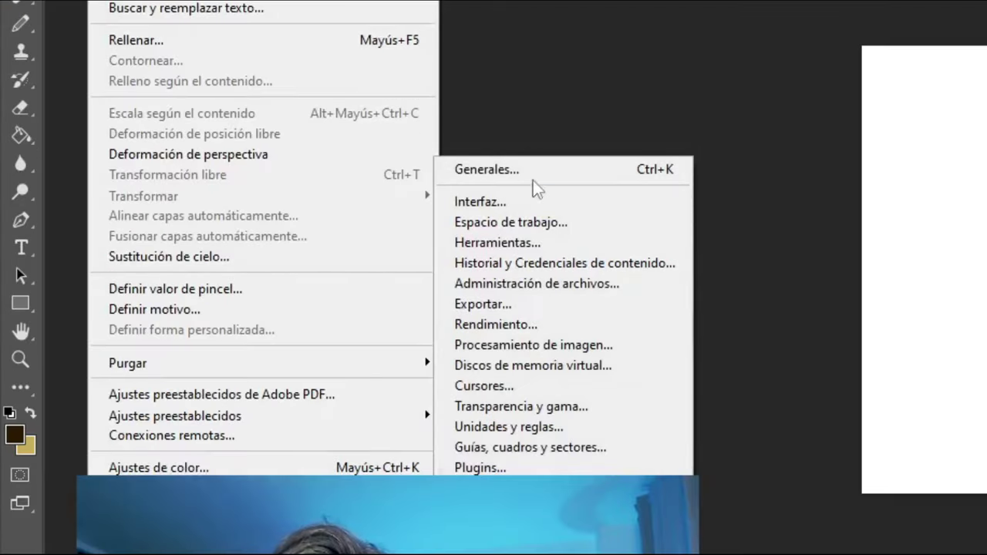
left_click(537, 177)
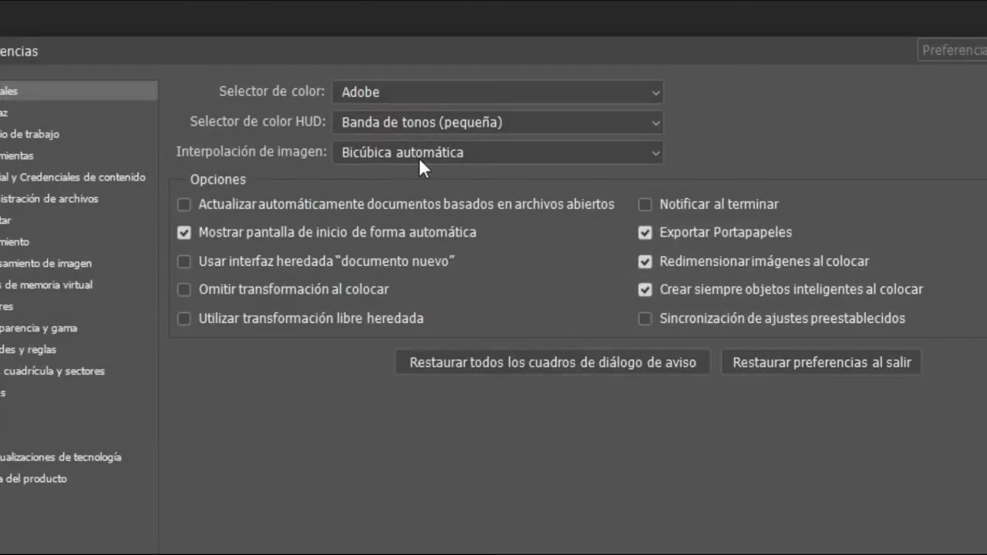
left_click(419, 152)
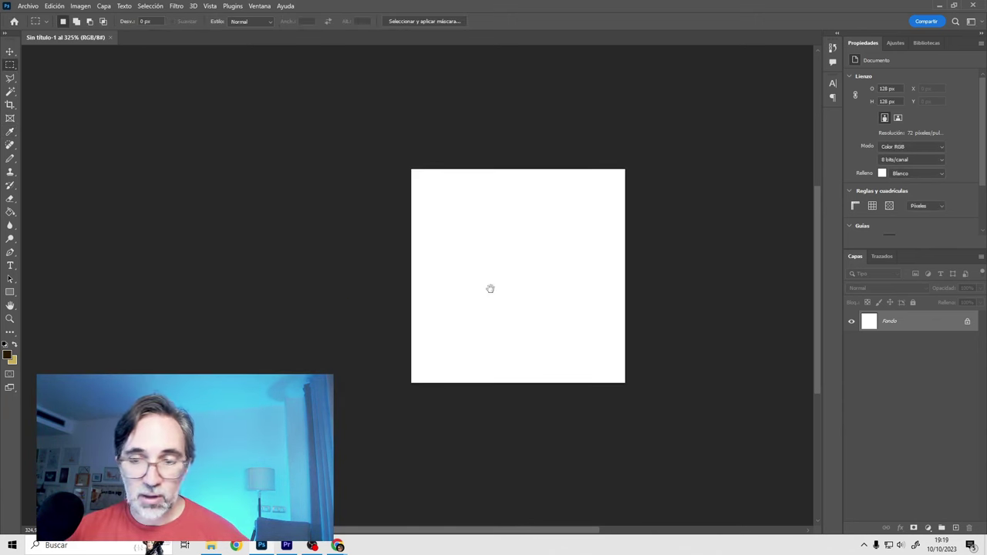
Step: Zoom the canvas to 500% and paint a thick dark brown diagonal brush stroke
scroll(490, 289, "up", 2)
left_click_drag(550, 282, 471, 278)
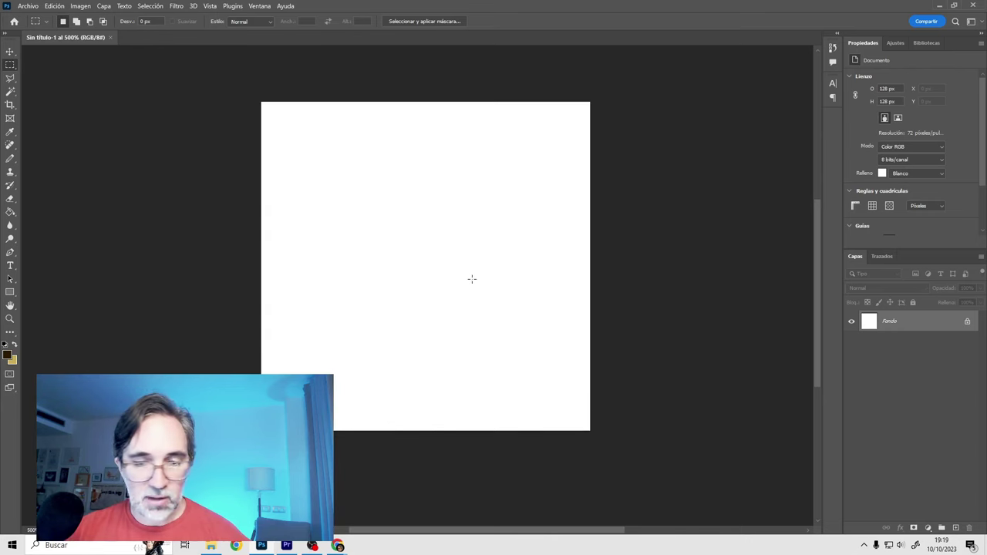
key("b")
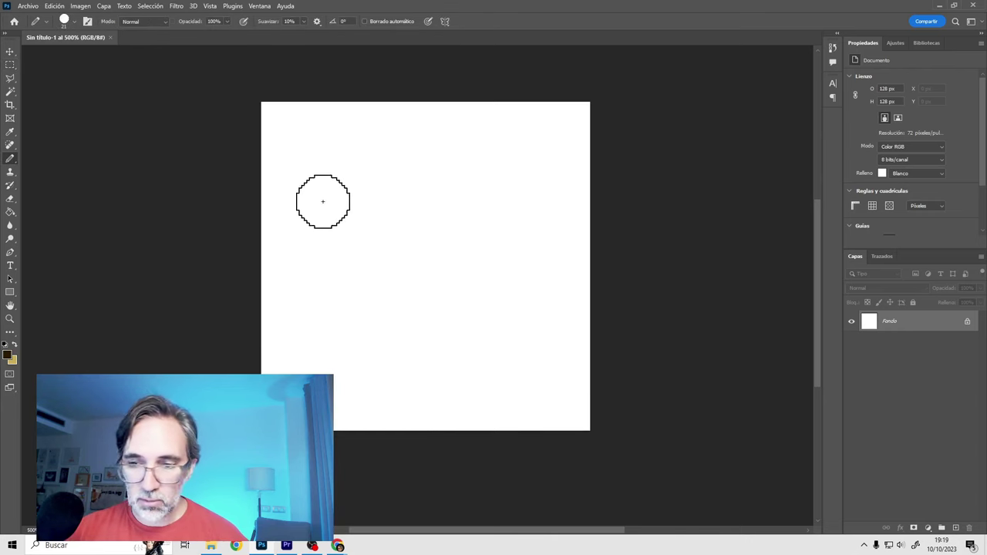
left_click_drag(351, 193, 434, 279)
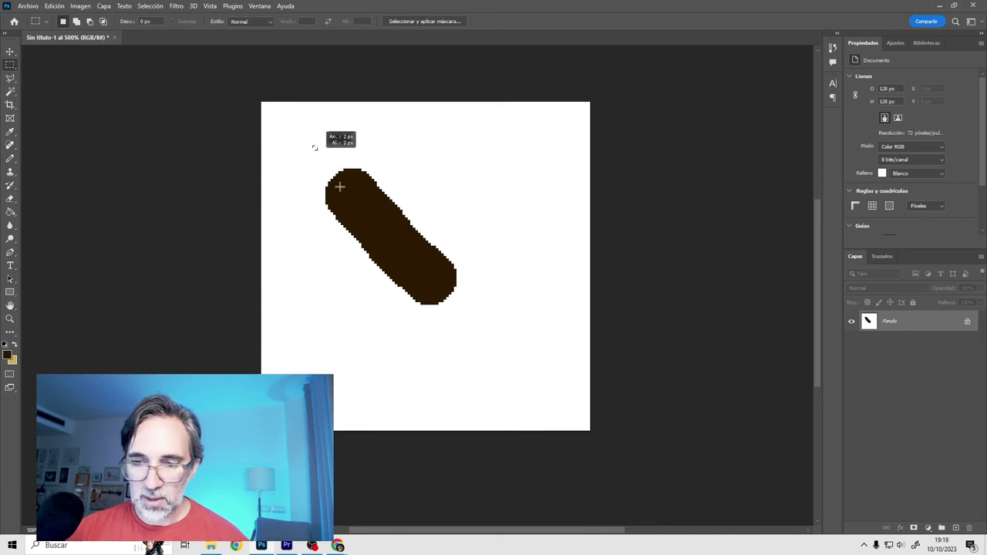
Step: Marquee around the stroke and start a free transform with Bicúbica interpolation
left_click_drag(315, 146, 495, 335)
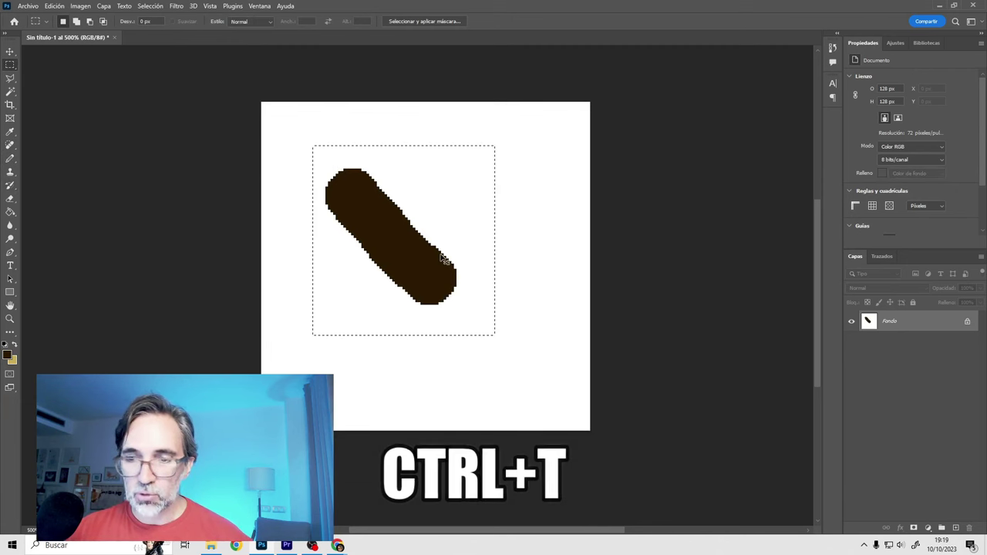
key("ctrl+t")
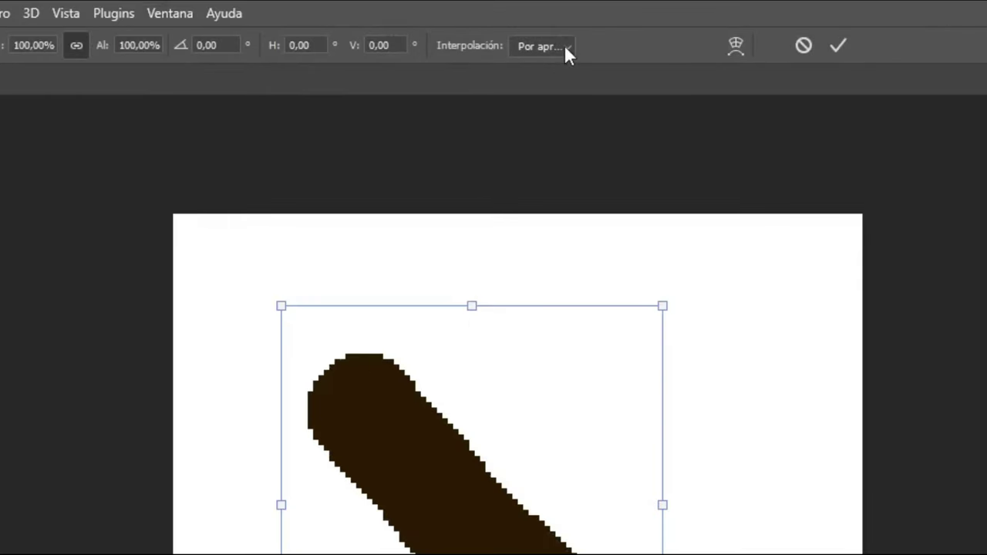
left_click(563, 44)
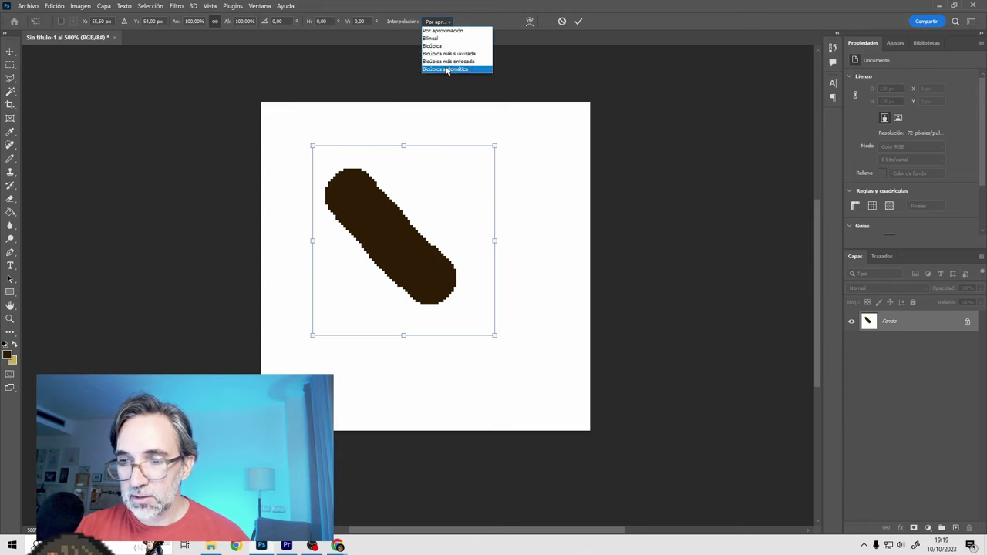
left_click(558, 145)
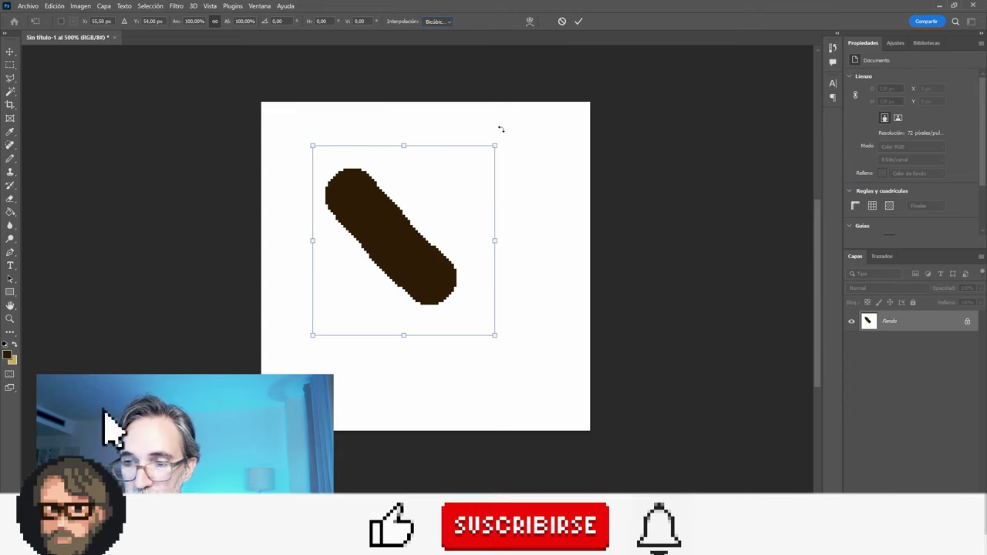
Step: Rotate the stroke with the bicubic transform and apply it
mouse_move(496, 132)
left_mouse_down()
mouse_move(423, 342)
mouse_move(485, 242)
mouse_move(465, 291)
left_mouse_up()
key("Return")
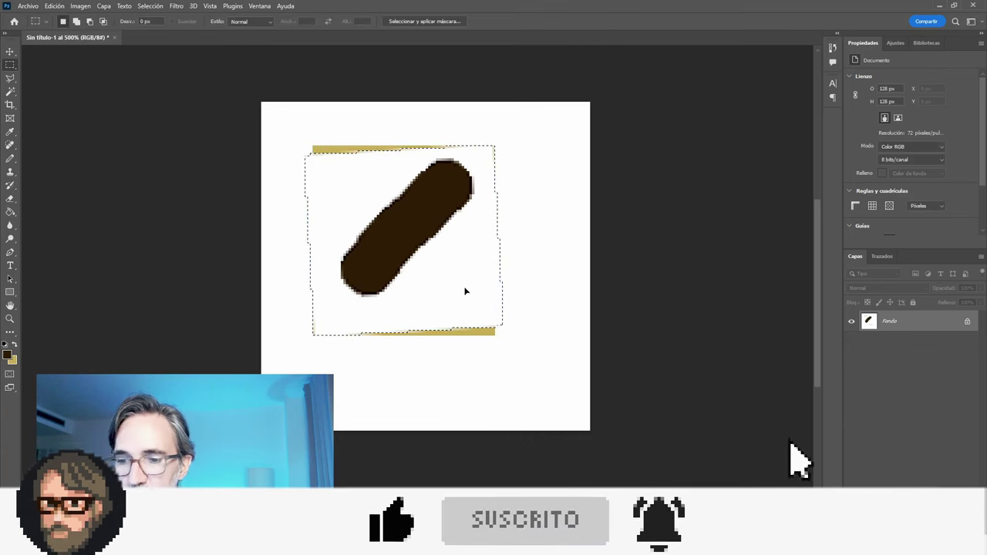
scroll(465, 291, "up", 5)
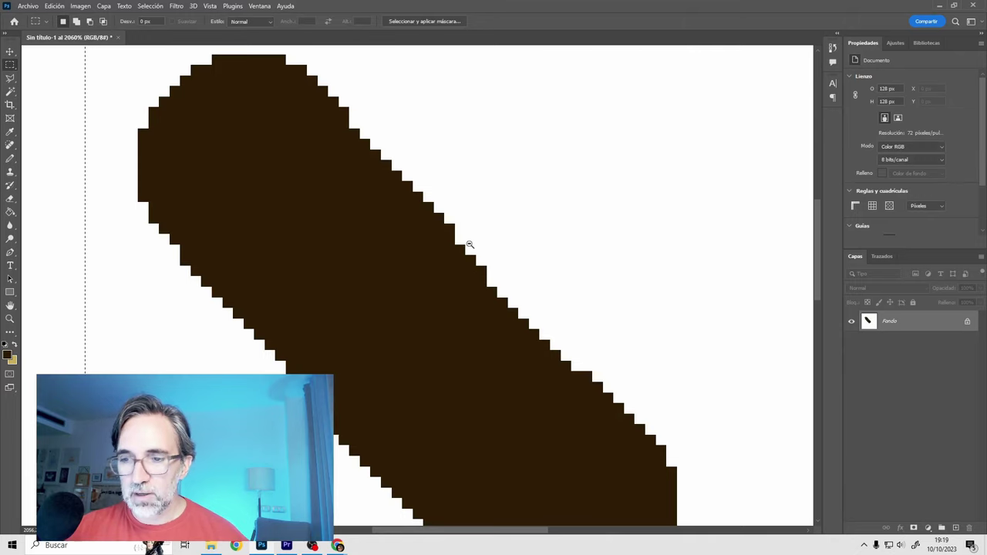
scroll(470, 245, "down", 3)
scroll(467, 247, "down", 2)
Step: Re-transform the stroke with Por aproximación interpolation and rotate it to about 99.8°
key("ctrl+t")
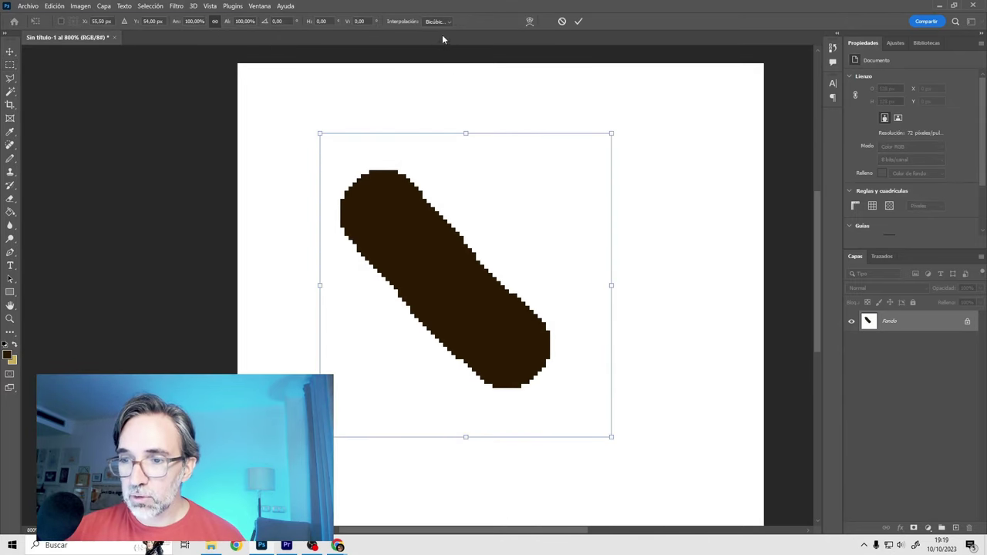
left_click(446, 22)
left_click(449, 30)
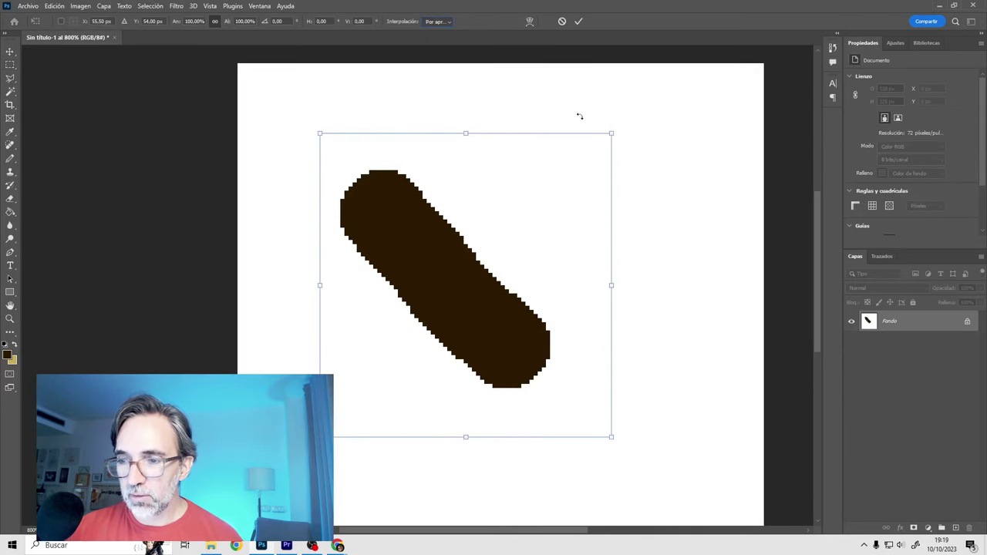
left_click_drag(621, 98, 515, 391)
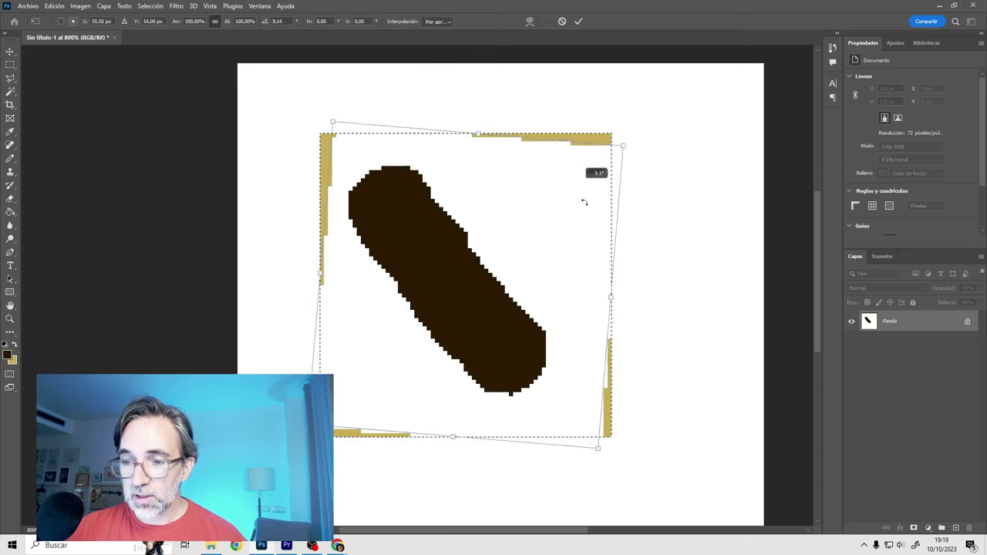
left_click_drag(514, 391, 538, 371)
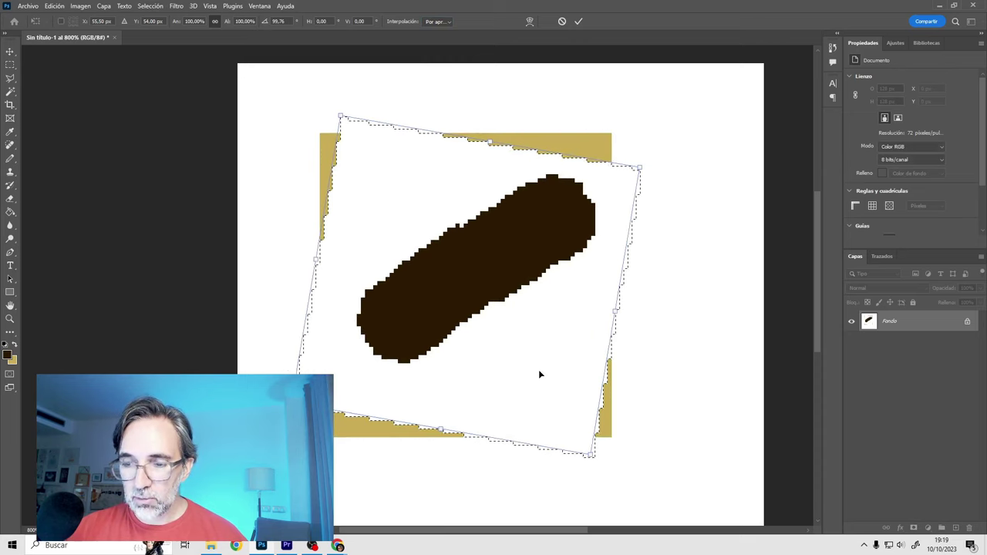
key("Return")
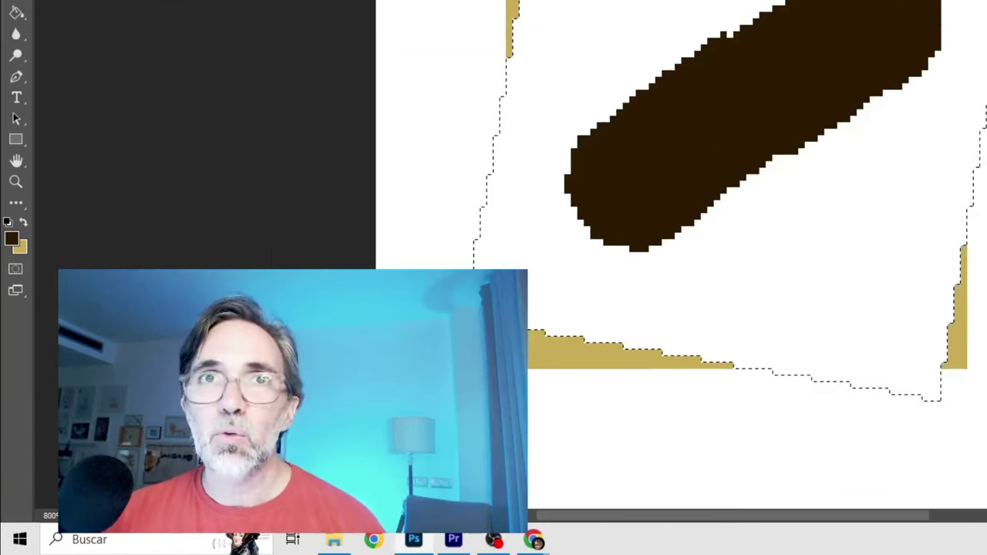
key("ctrl+t")
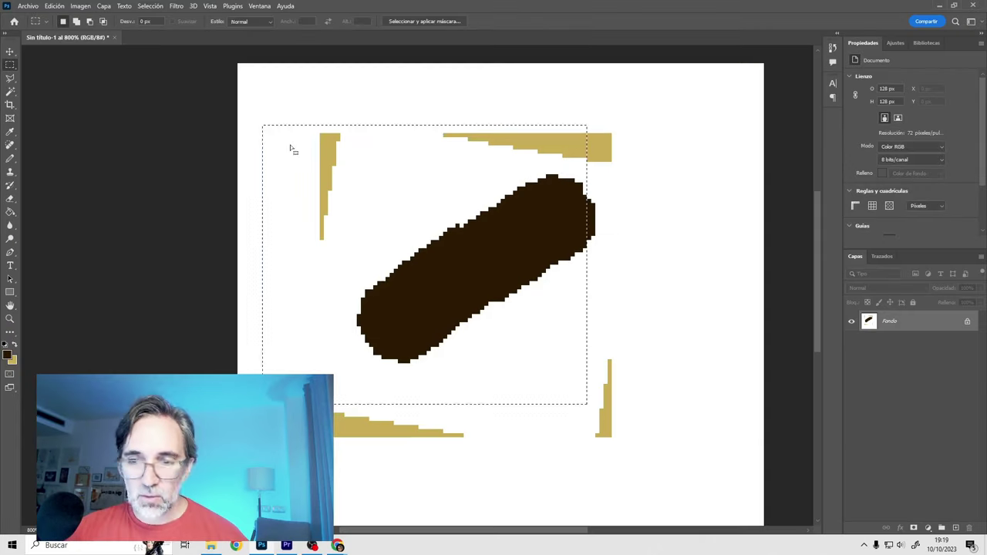
key("Return")
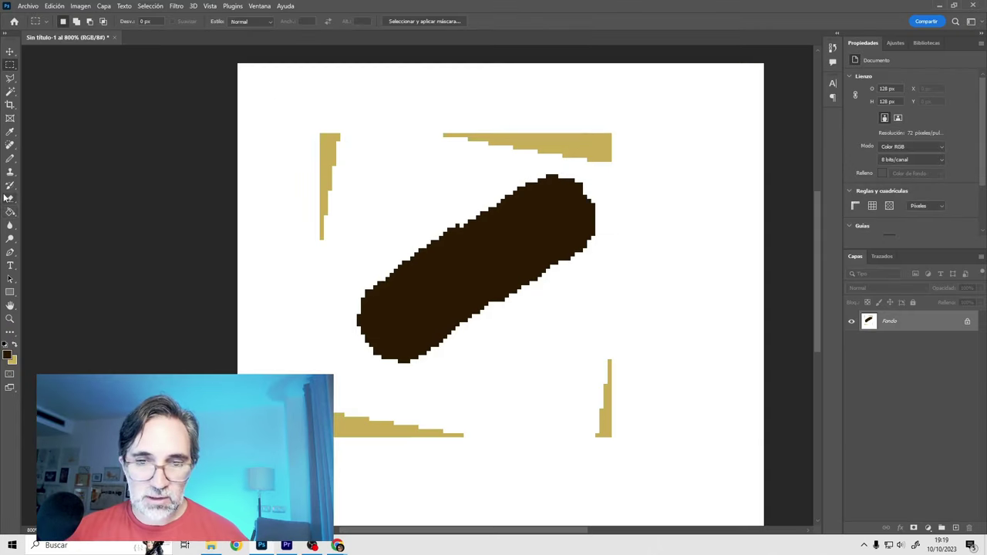
Step: Fill an anti-aliased elliptical circle selection with dark brown, then undo it
right_click(13, 66)
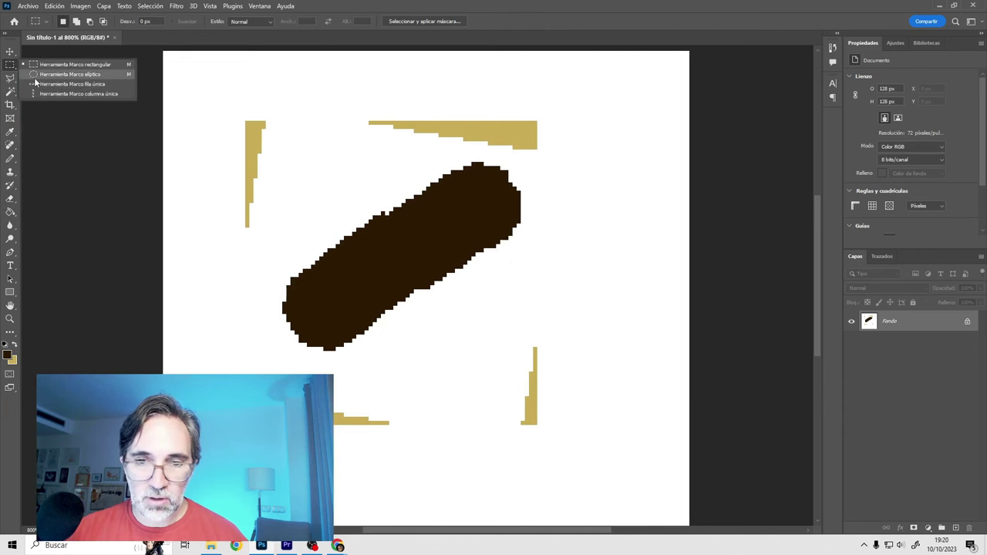
left_click(35, 75)
left_click_drag(332, 165, 525, 360)
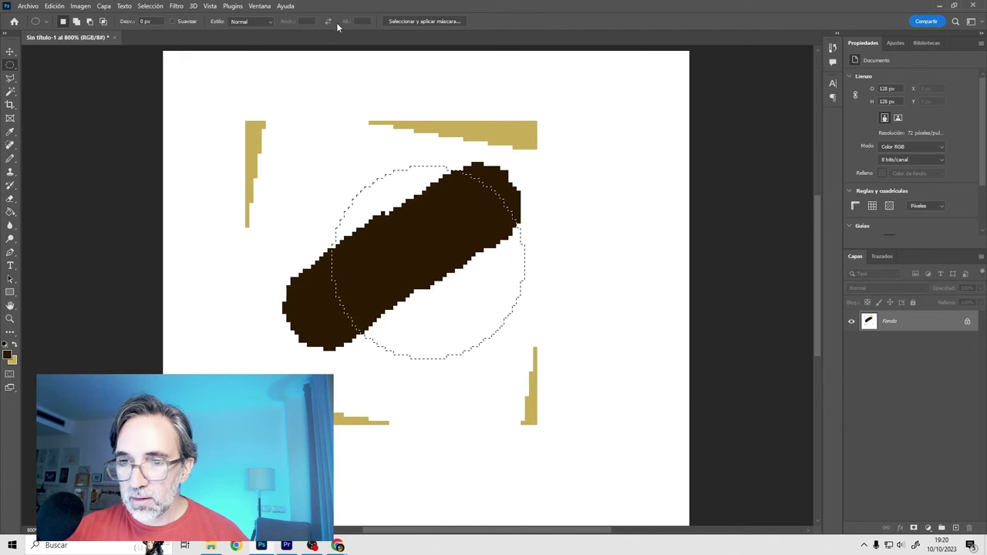
left_click(174, 22)
left_click_drag(330, 155, 544, 367)
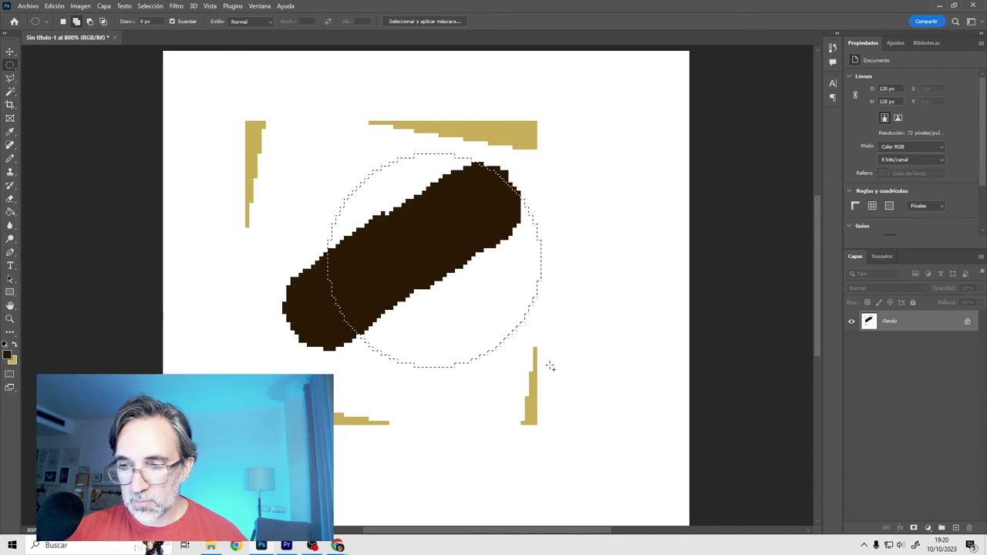
key("g")
left_click(469, 297)
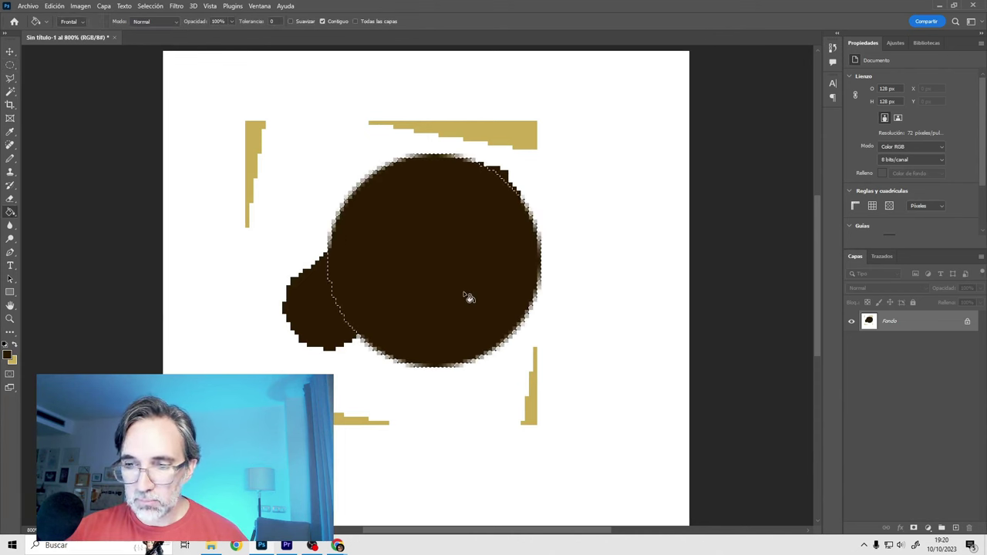
key("ctrl+d")
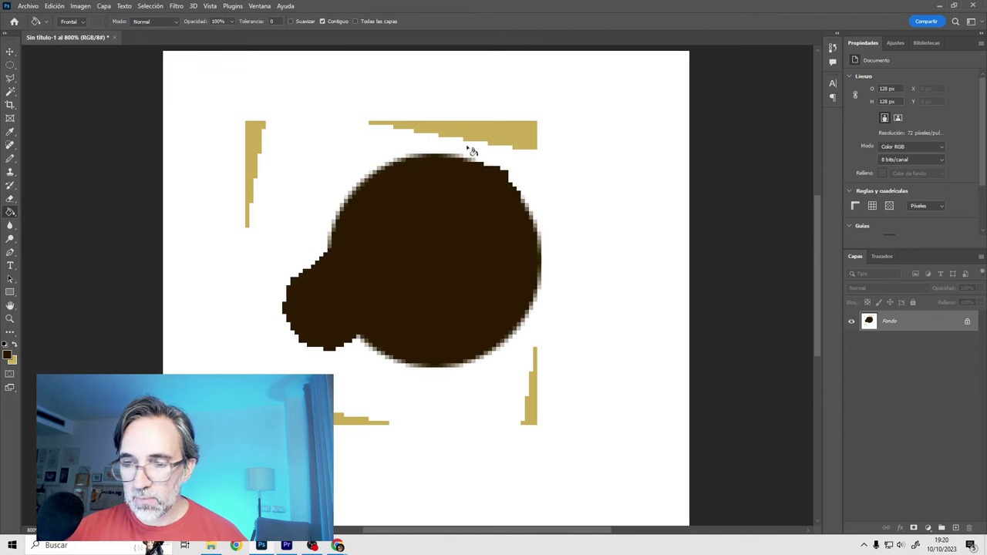
key("ctrl+z")
key("ctrl+z")
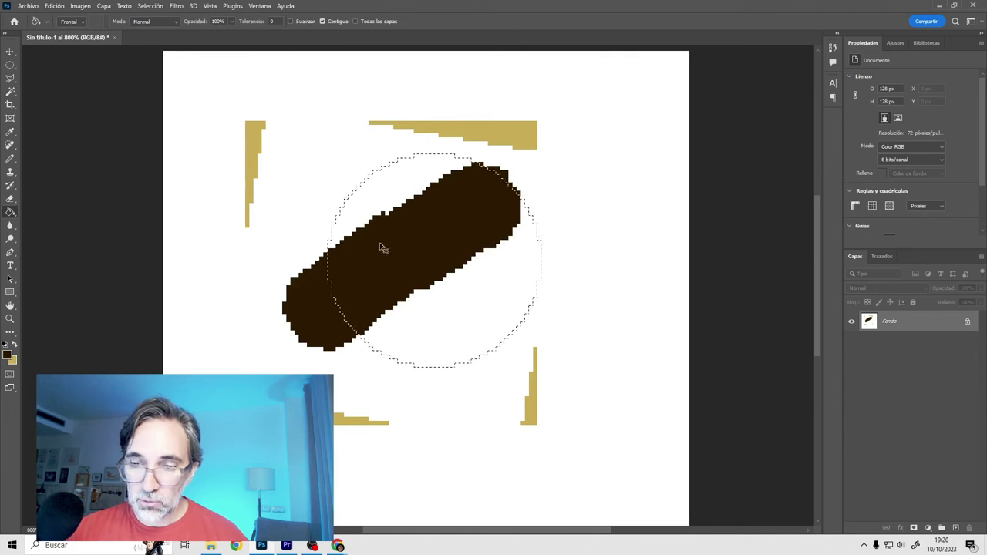
Step: Select a larger circle over the canvas centre and bucket-fill it dark brown
left_click(10, 64)
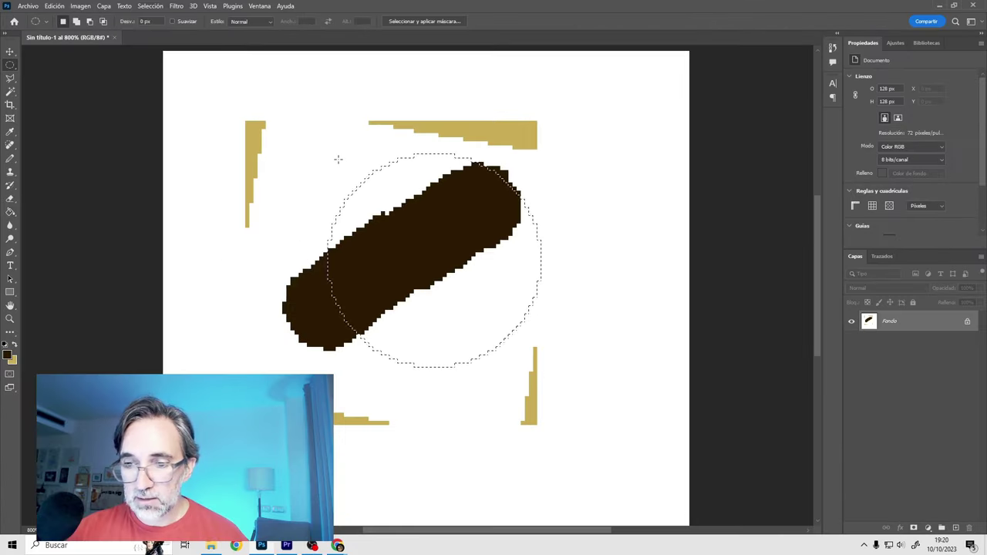
left_click_drag(335, 158, 577, 373)
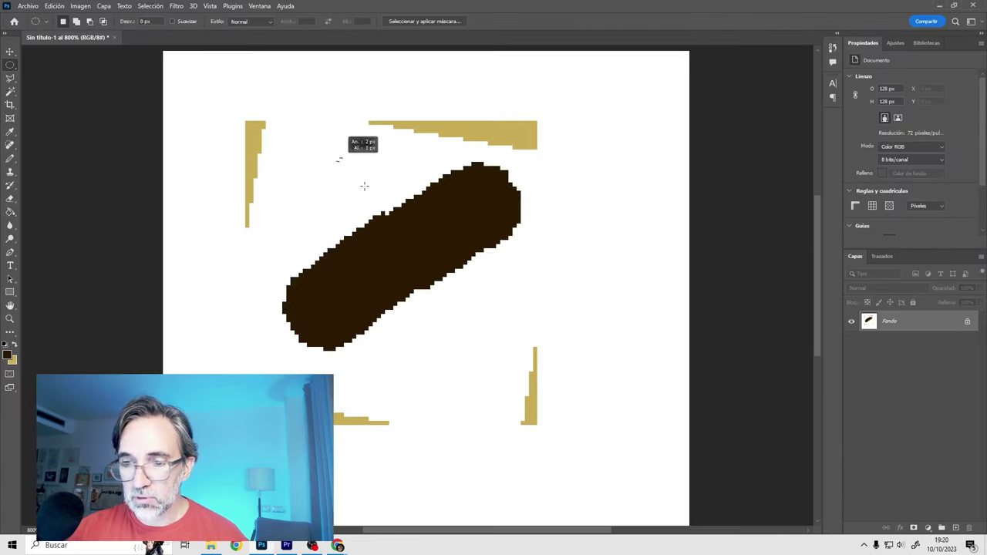
left_click(10, 212)
left_click(487, 336)
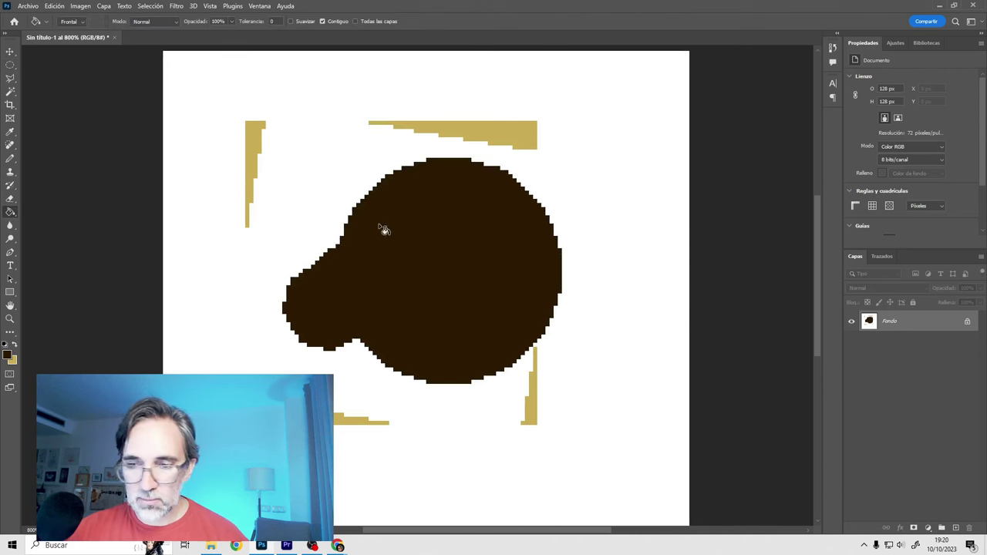
Step: Lasso a freehand area at the canvas upper left and fill it dark brown
left_click(10, 79)
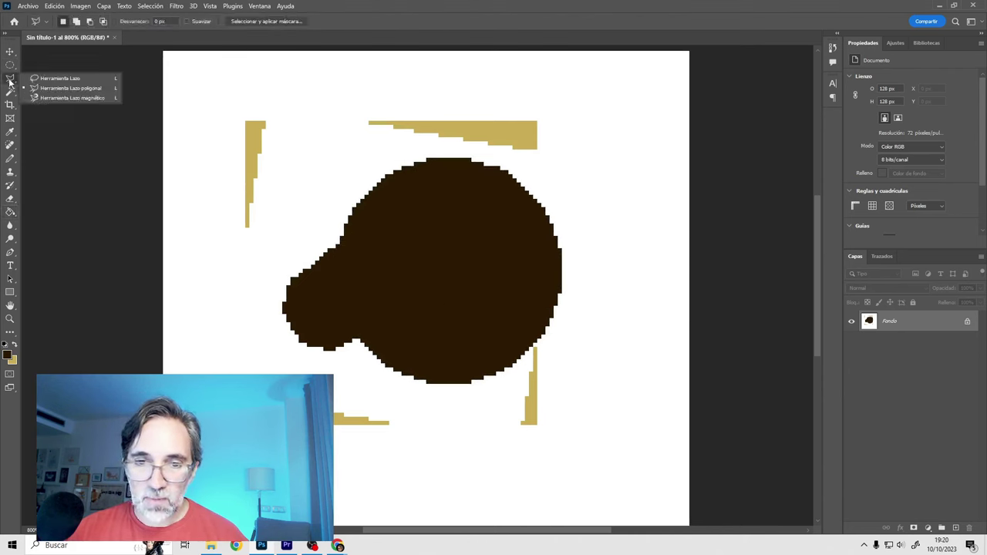
left_click(61, 77)
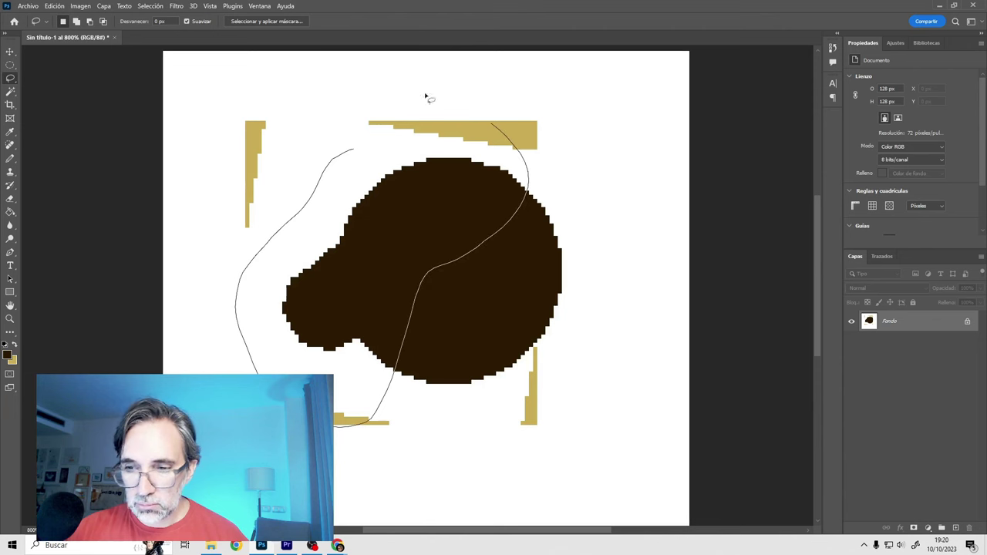
left_click_drag(356, 155, 352, 152)
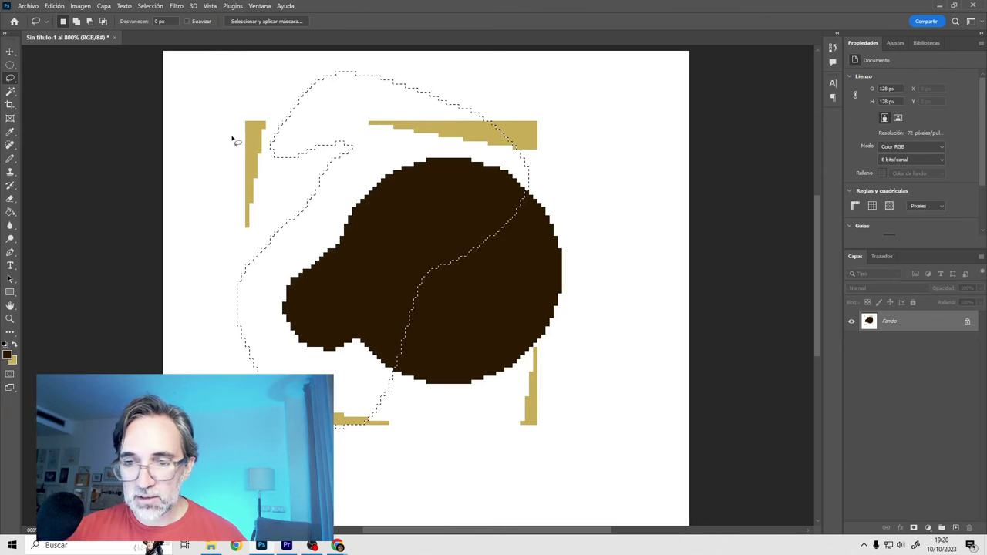
key("g")
left_click(339, 149)
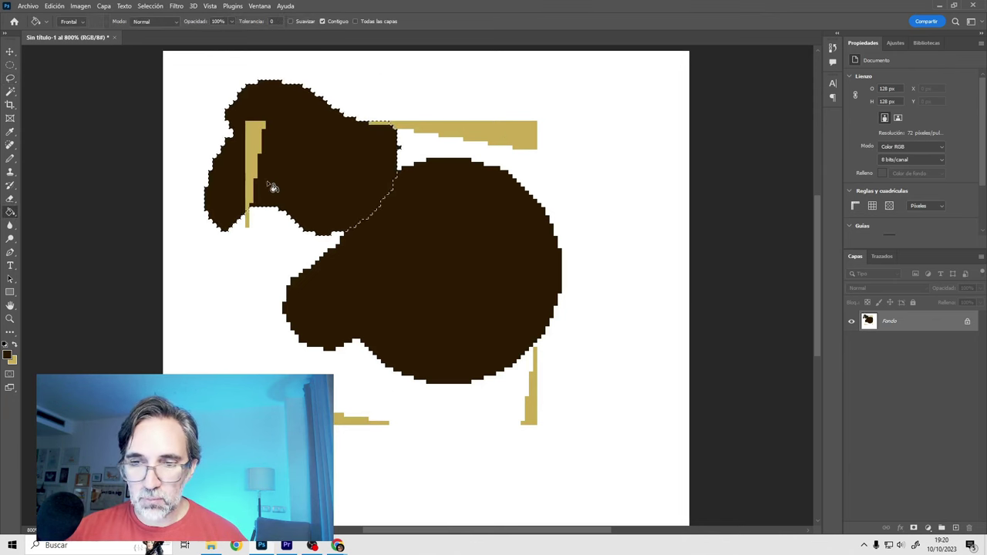
Step: Try the magnetic lasso and colour-selection tools, then deselect with Ctrl+D
left_click(12, 78)
right_click(12, 78)
left_click(12, 78)
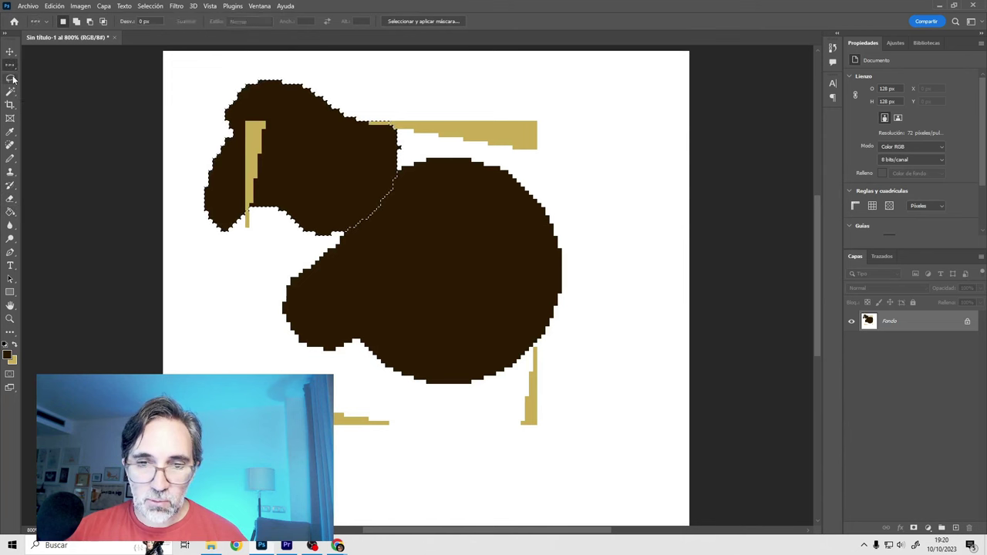
right_click(12, 79)
left_click(59, 78)
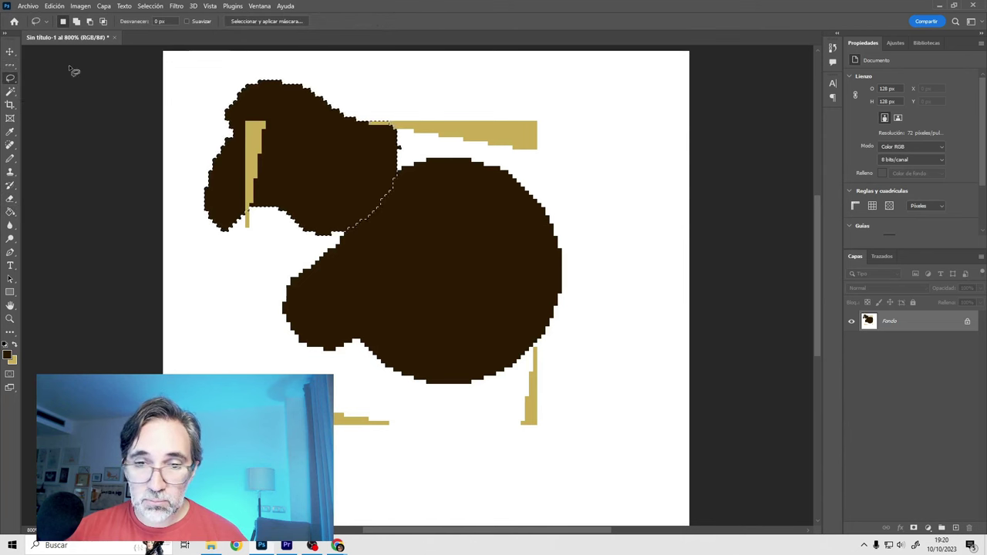
key("shift+l")
key("shift+l")
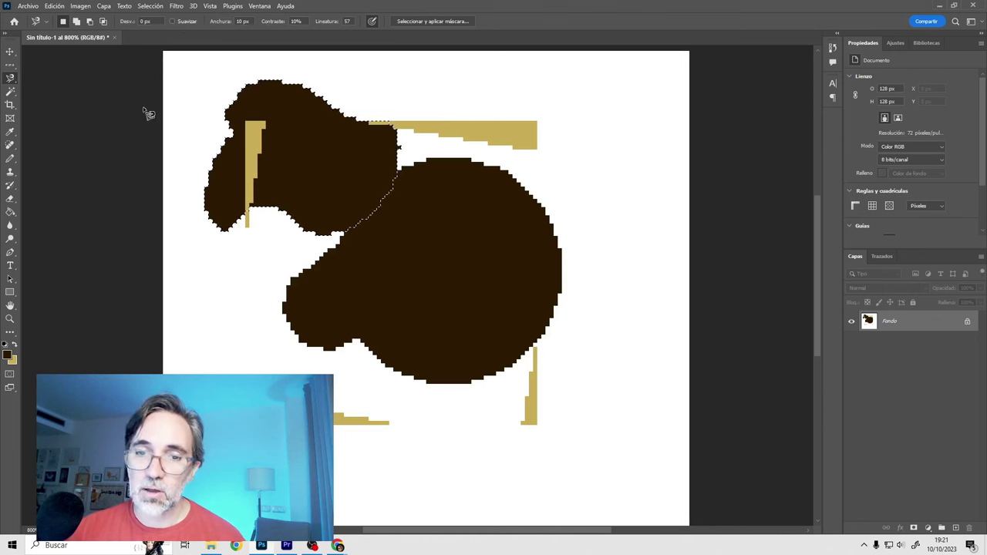
left_click(11, 92)
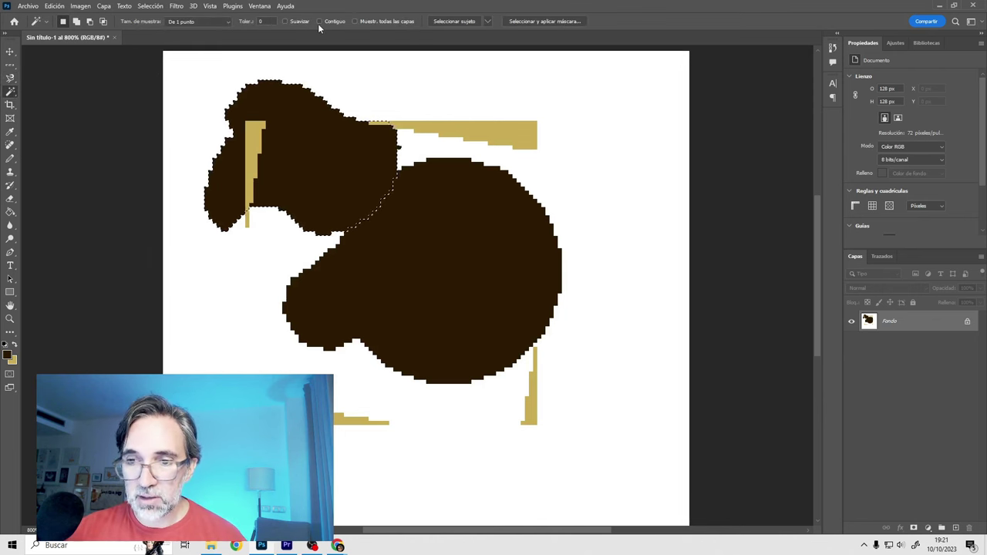
key("ctrl+d")
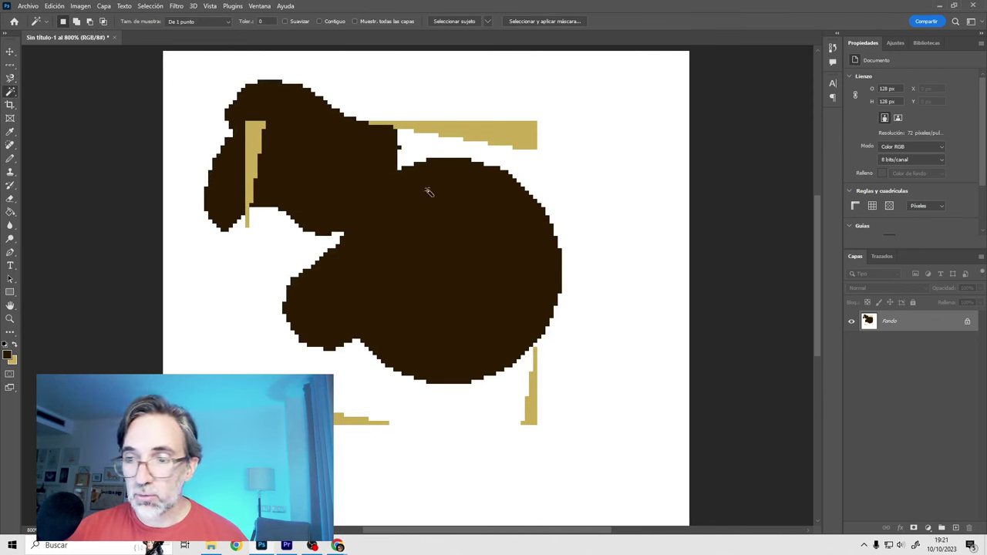
left_click(11, 268)
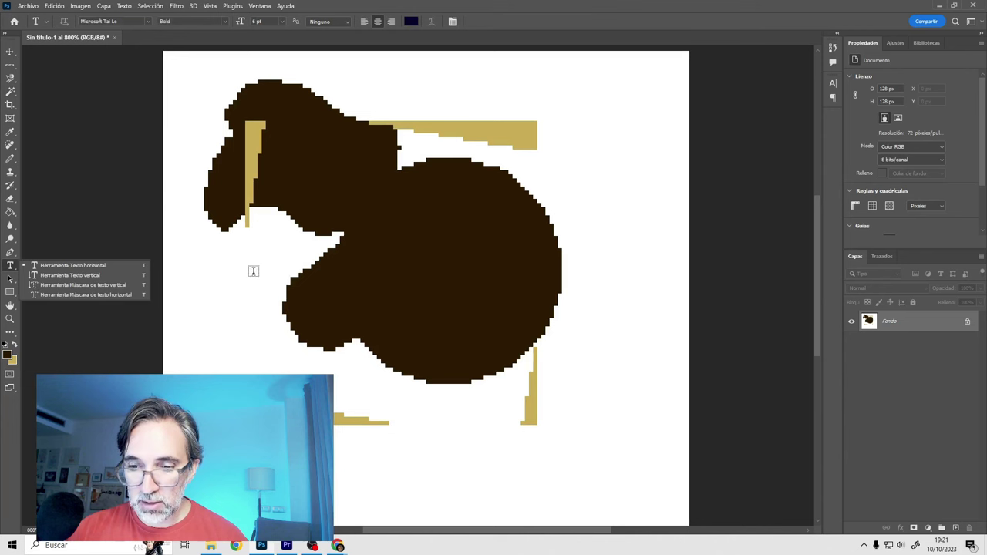
Step: Type the letter A in a text box at the canvas lower left
left_click_drag(253, 271, 370, 377)
type("E")
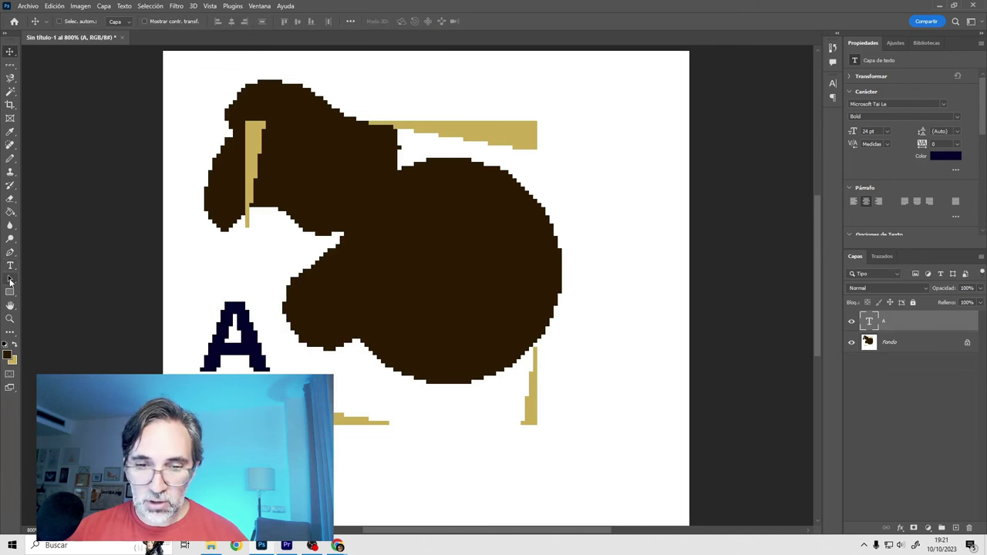
left_click(10, 265)
double_click(216, 330)
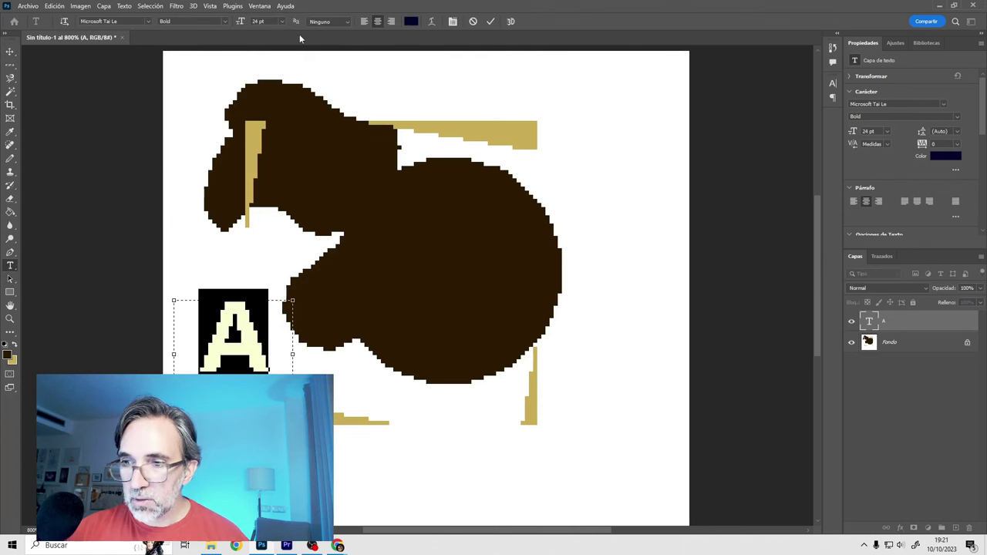
Step: Set the A's anti-aliasing to Ninguno, move it upper right, and float the document window
left_click(454, 21)
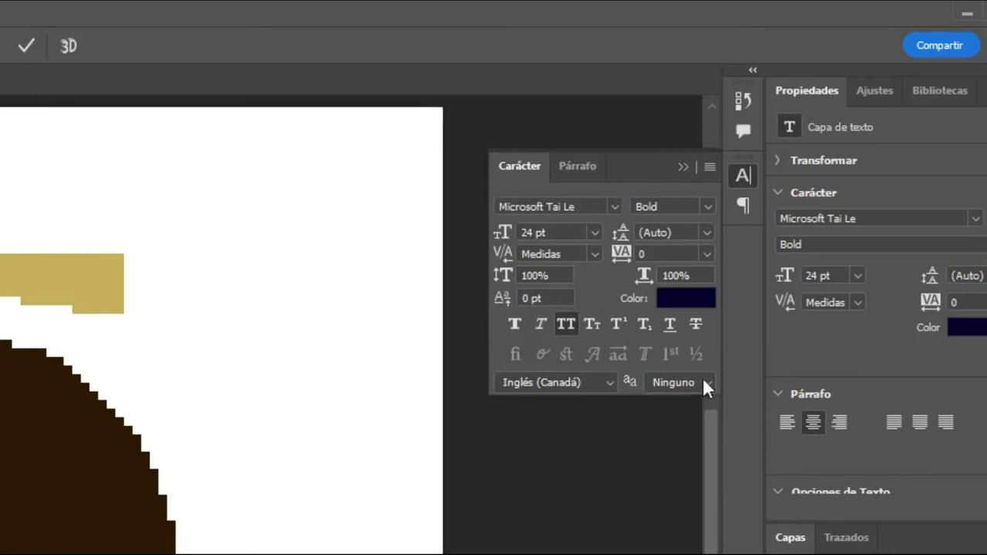
left_click(703, 380)
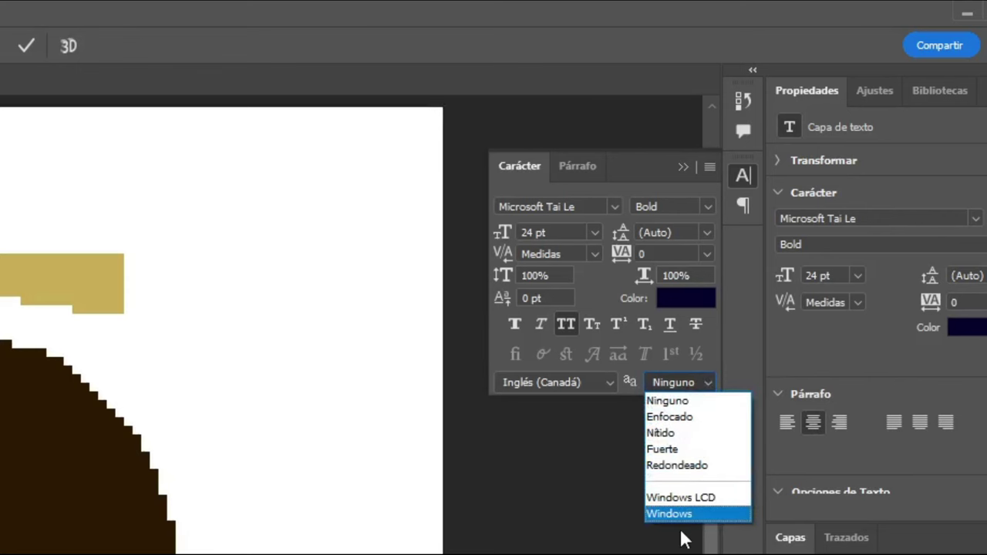
left_click(686, 434)
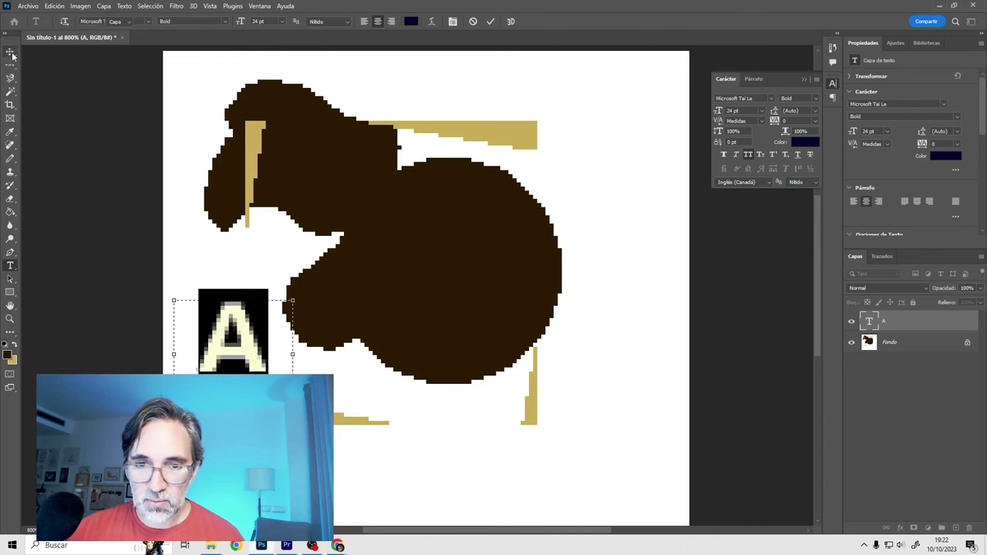
left_click(9, 51)
left_click(812, 184)
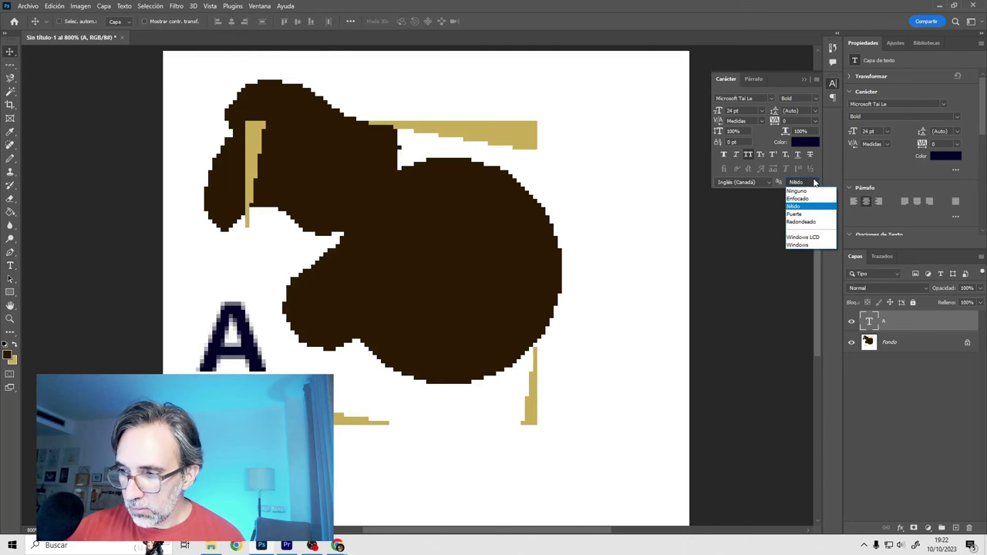
left_click(810, 201)
left_click(809, 182)
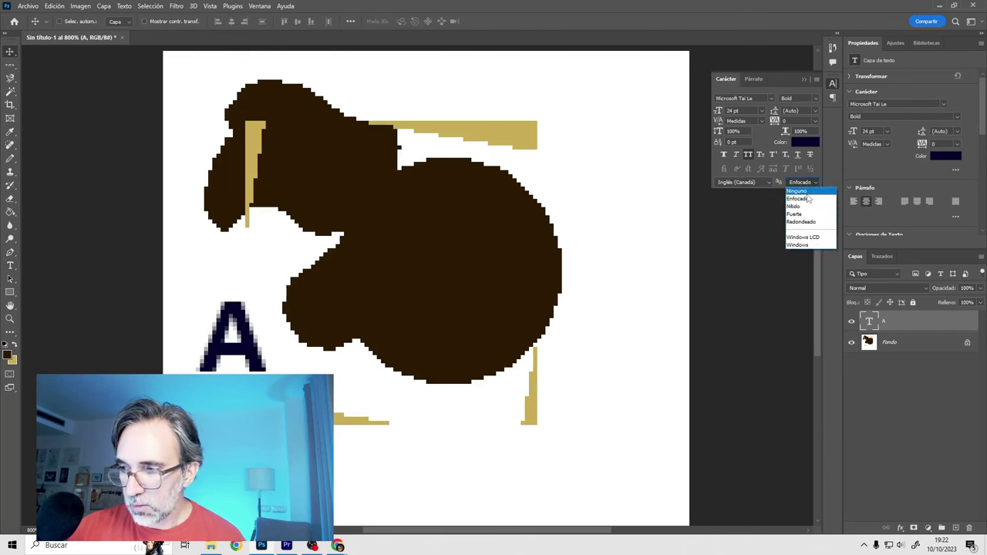
left_click(806, 193)
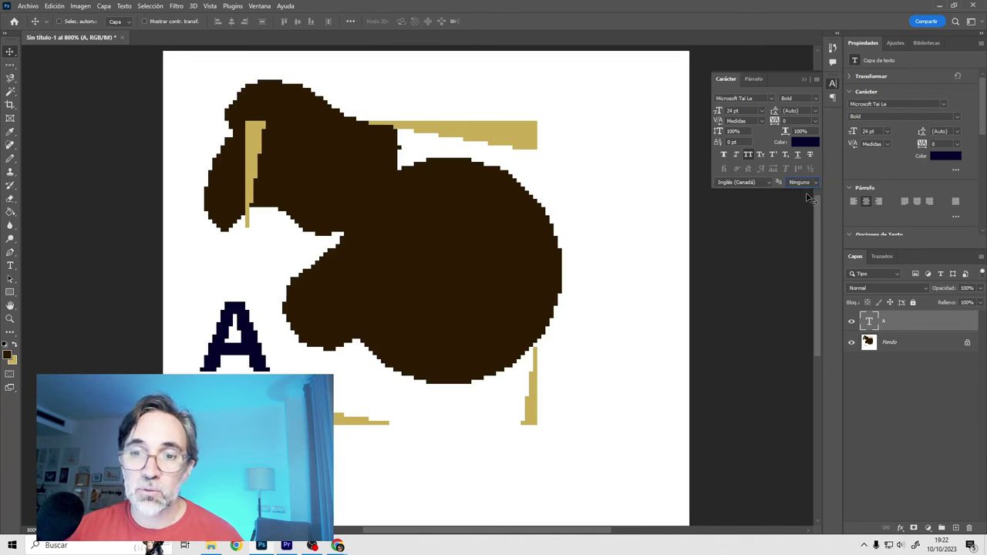
left_click_drag(258, 341, 607, 152)
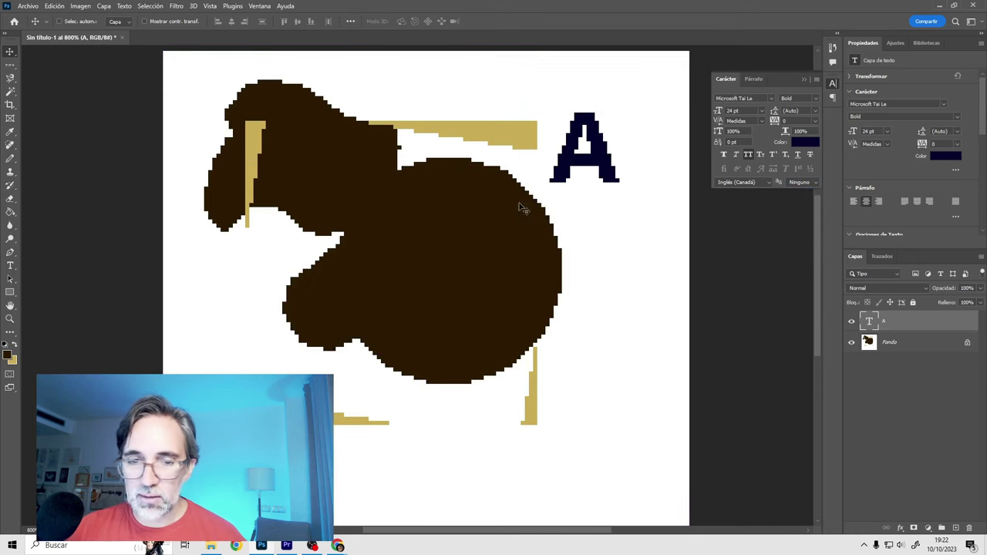
mouse_move(70, 37)
left_mouse_down()
mouse_move(189, 61)
mouse_move(229, 146)
mouse_move(316, 81)
left_mouse_up()
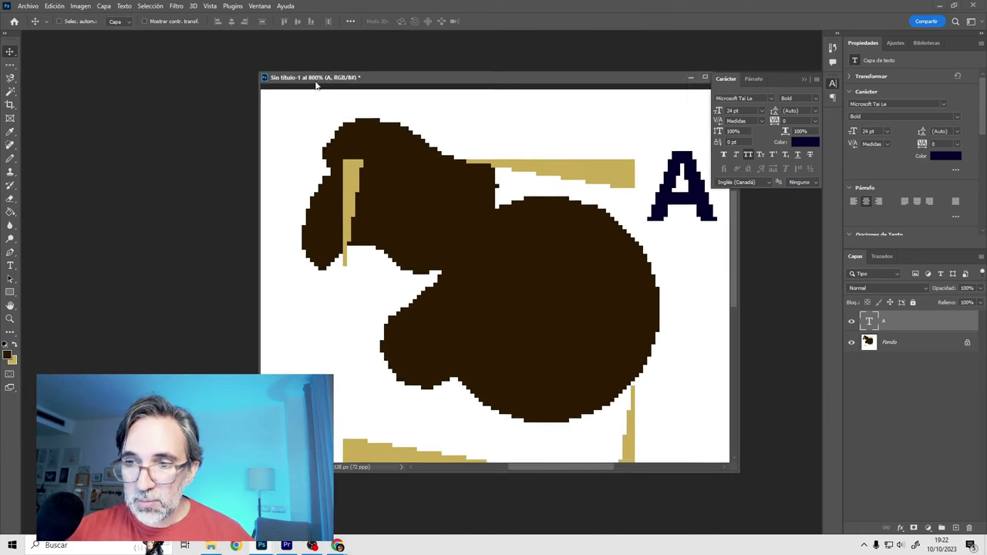
Step: Zoom to 700% and test red bucket fills on Fondo, Suavizar off, undoing each
key("ctrl+minus")
key("g")
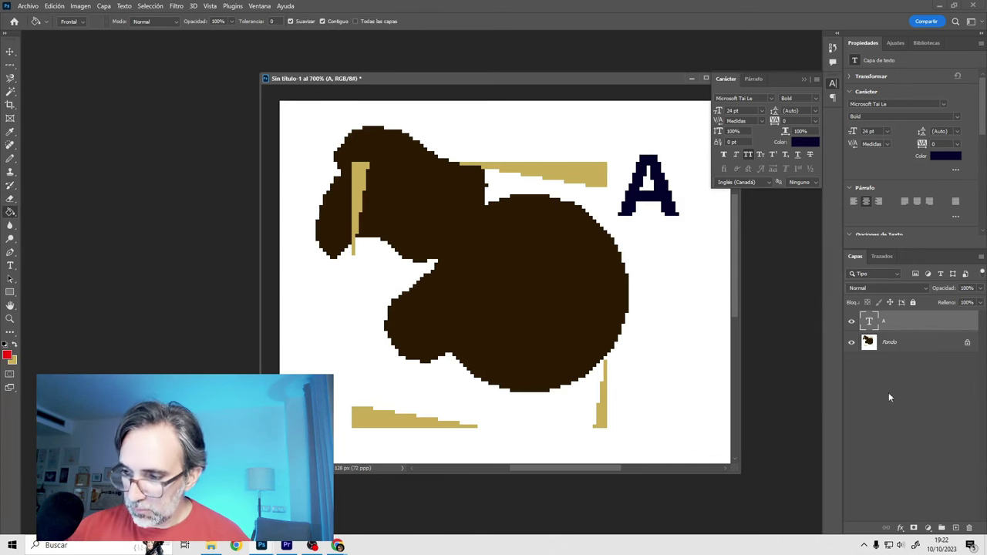
left_click(891, 343)
left_click(375, 225)
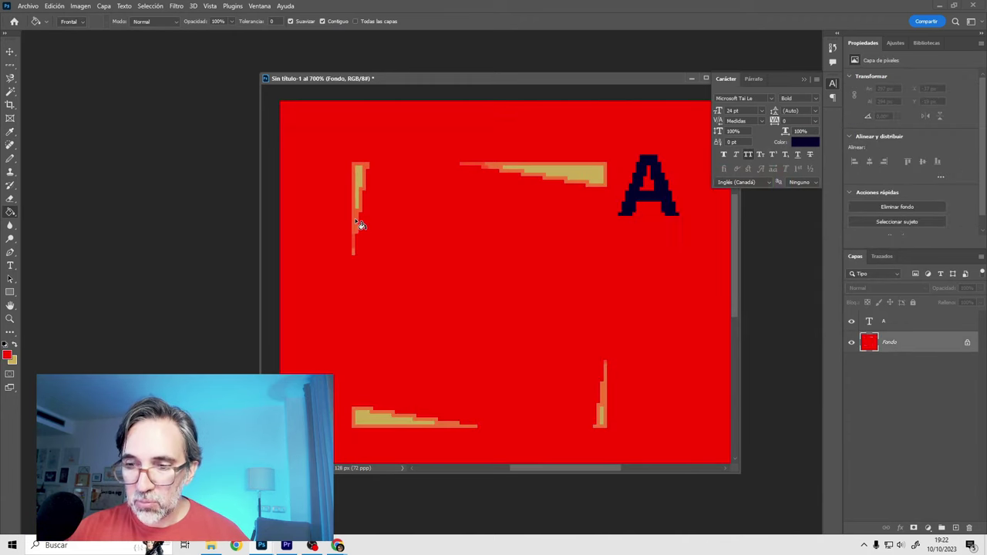
key("ctrl+z")
left_click(298, 21)
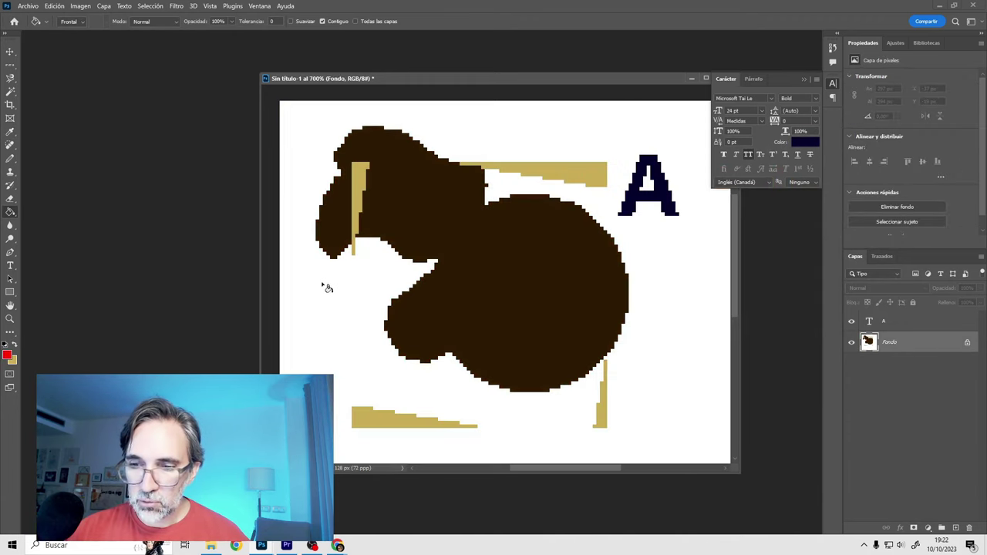
left_click(327, 295)
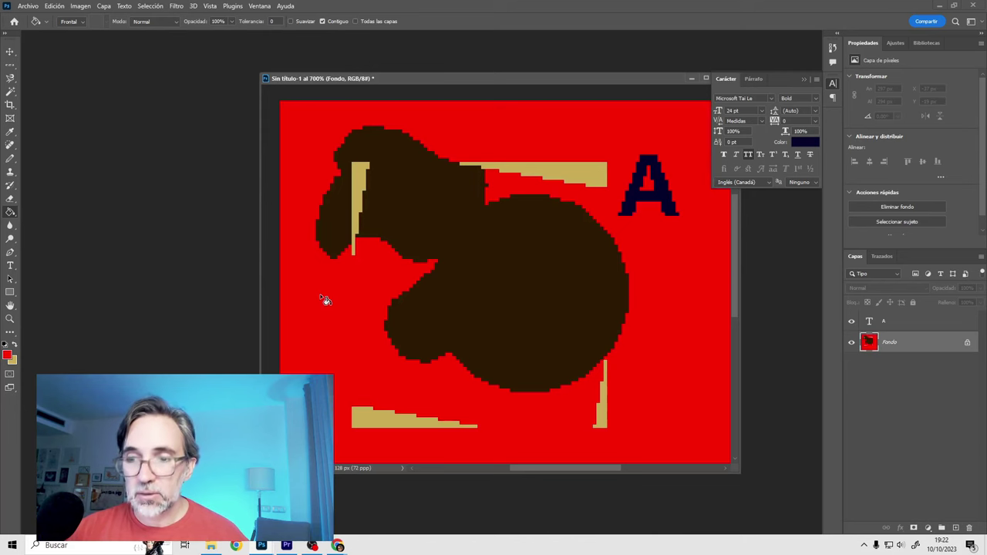
key("ctrl+z")
right_click(10, 212)
Step: Pick the Pencil tool from the toolbar, reposition the document window, and close Carácter
left_click(39, 224)
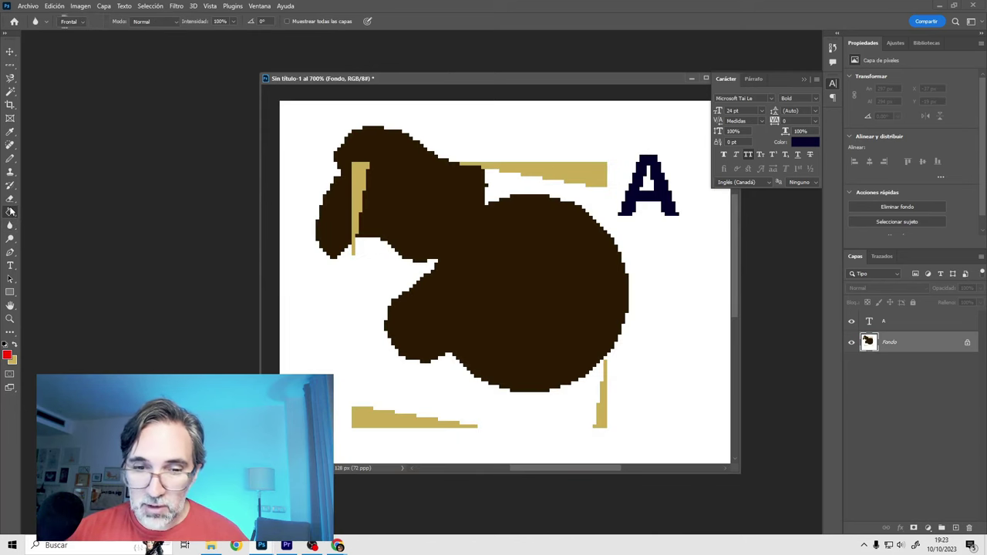
right_click(10, 199)
left_click(10, 185)
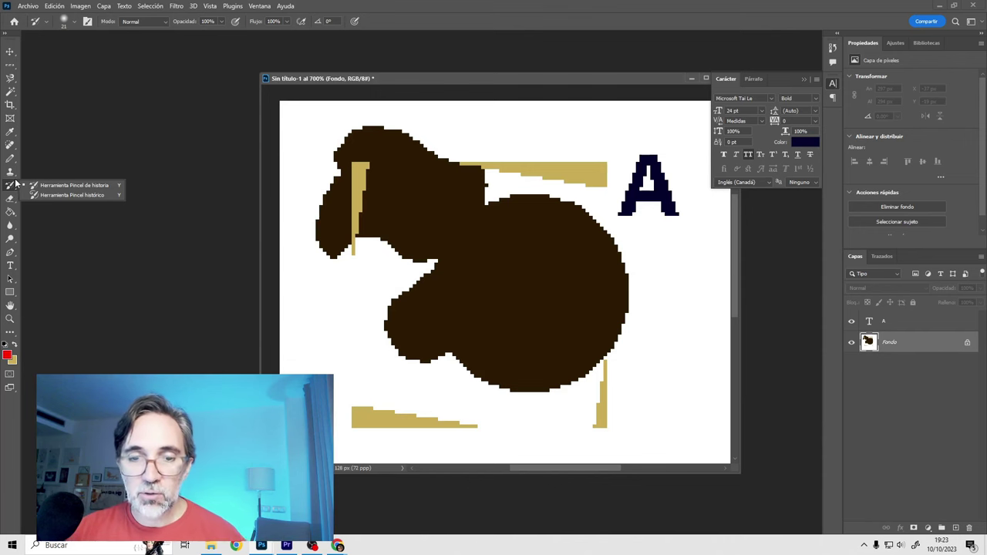
left_click(16, 171)
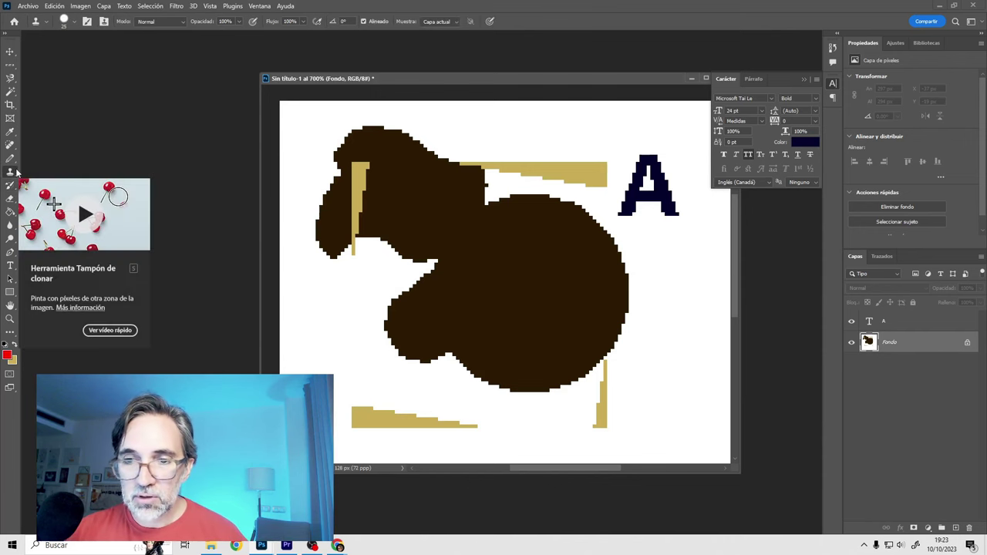
left_click(10, 160)
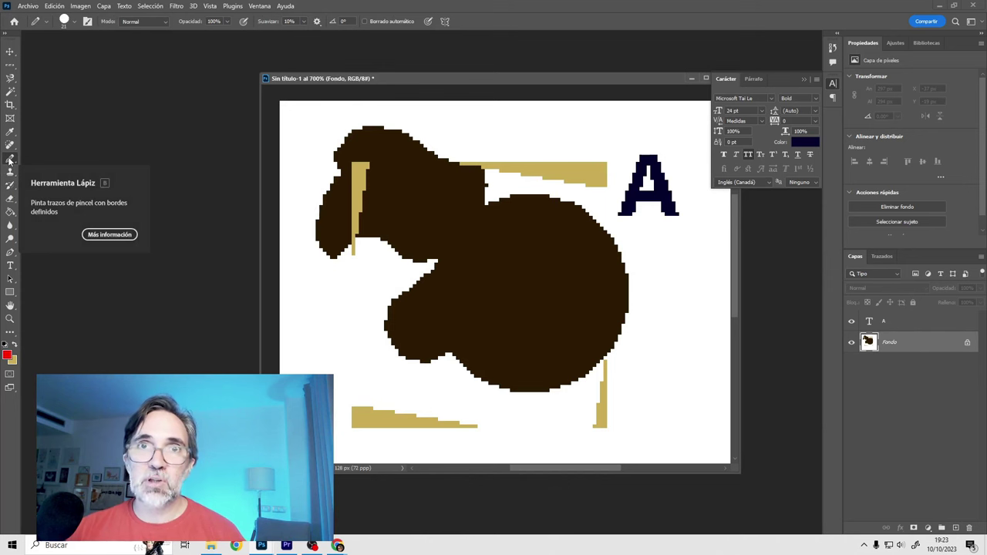
right_click(10, 160)
left_click(35, 167)
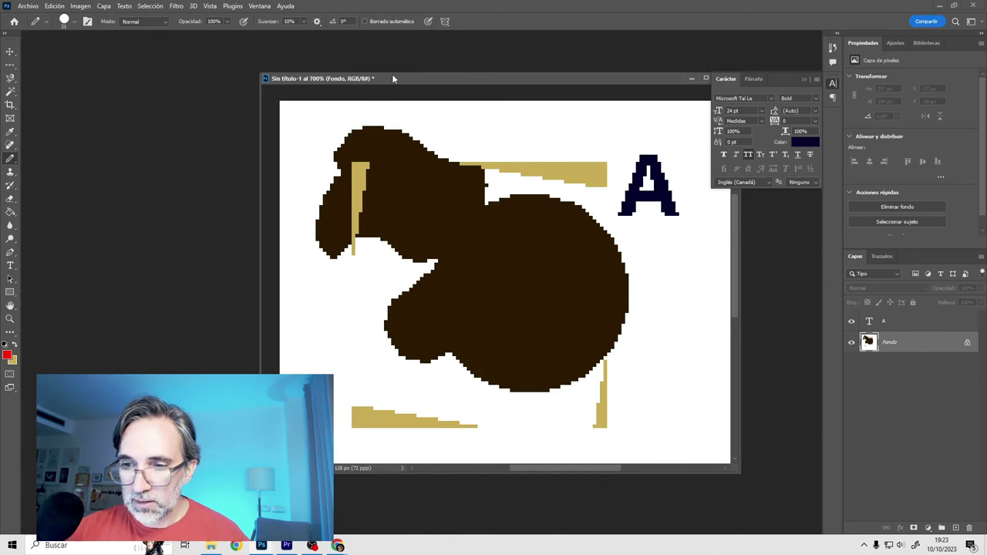
left_click_drag(392, 77, 356, 52)
left_click(806, 79)
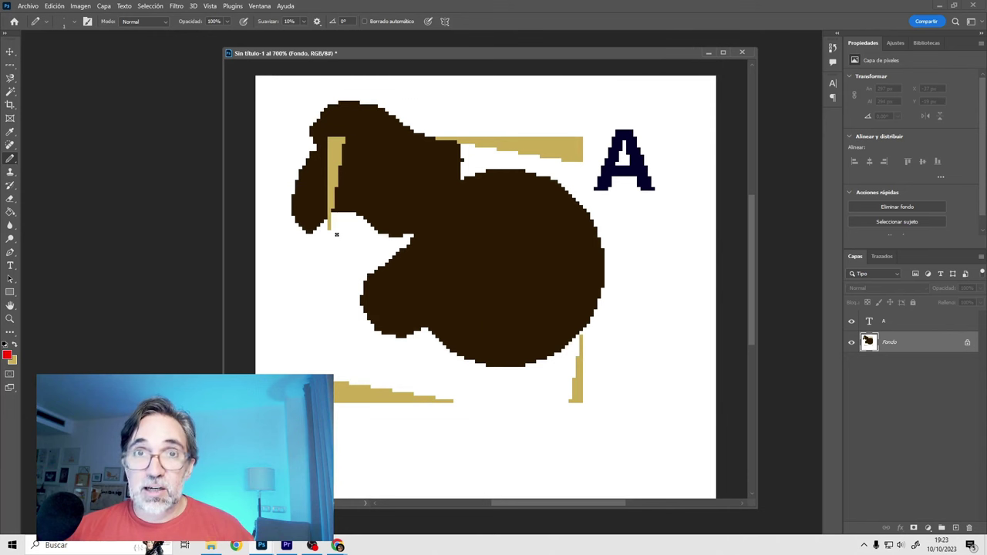
Step: Pencil red pixel shapes on the canvas, raising brush hardness in the brush picker
scroll(345, 258, "up", 10)
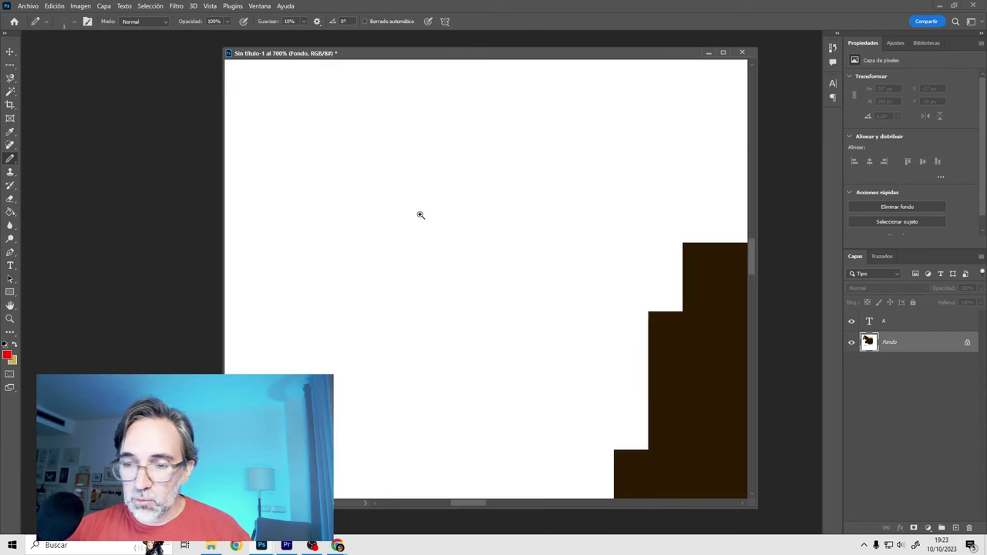
left_click(419, 195)
mouse_move(413, 263)
left_mouse_down()
mouse_move(511, 188)
mouse_move(597, 324)
mouse_move(383, 252)
mouse_move(463, 243)
left_mouse_up()
right_click(463, 243)
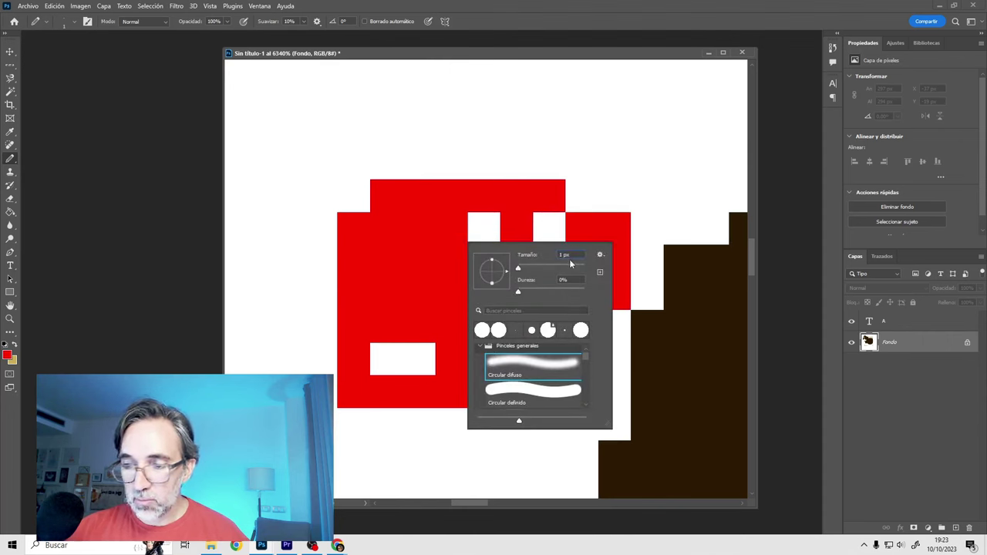
left_click_drag(519, 292, 584, 291)
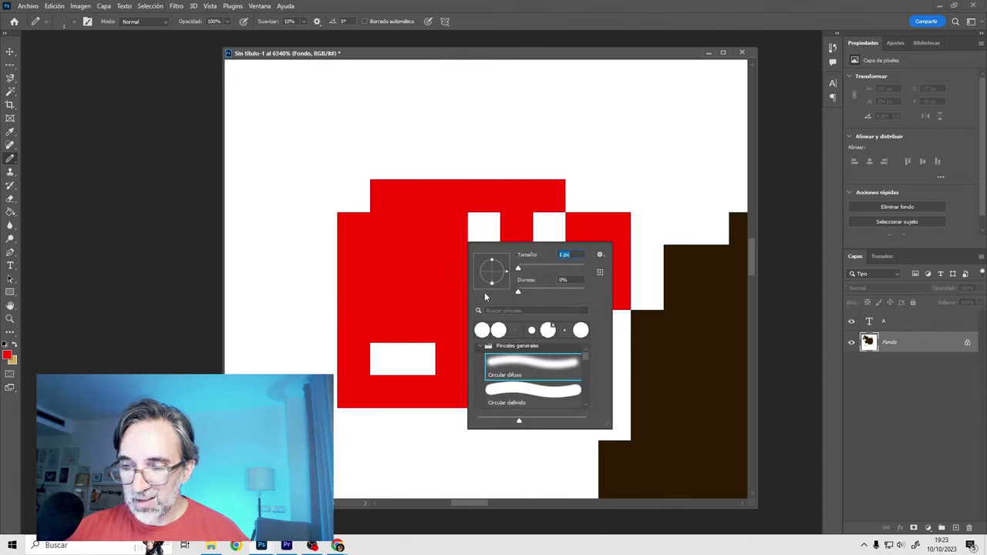
mouse_move(440, 131)
left_mouse_down()
mouse_move(359, 172)
mouse_move(360, 297)
left_mouse_up()
right_click(432, 264)
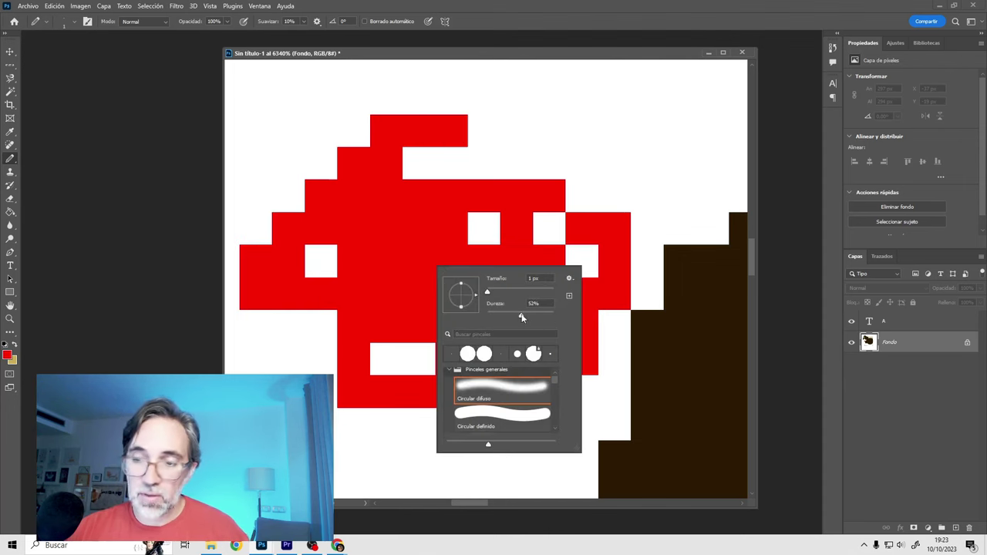
left_click_drag(517, 131, 551, 159)
mouse_move(353, 463)
left_mouse_down()
mouse_move(448, 275)
mouse_move(518, 268)
mouse_move(525, 255)
mouse_move(328, 260)
left_mouse_up()
scroll(449, 275, "down", 5)
scroll(416, 285, "down", 3)
Step: Enlarge the pencil to 53 px and paint a big red blob over the brown shape
right_click(402, 296)
scroll(525, 284, "down", 2)
mouse_move(391, 239)
left_mouse_down()
mouse_move(414, 221)
mouse_move(440, 239)
mouse_move(428, 262)
left_mouse_up()
mouse_move(435, 341)
left_mouse_down()
mouse_move(522, 198)
mouse_move(364, 326)
mouse_move(516, 355)
mouse_move(540, 264)
left_mouse_up()
right_click(515, 338)
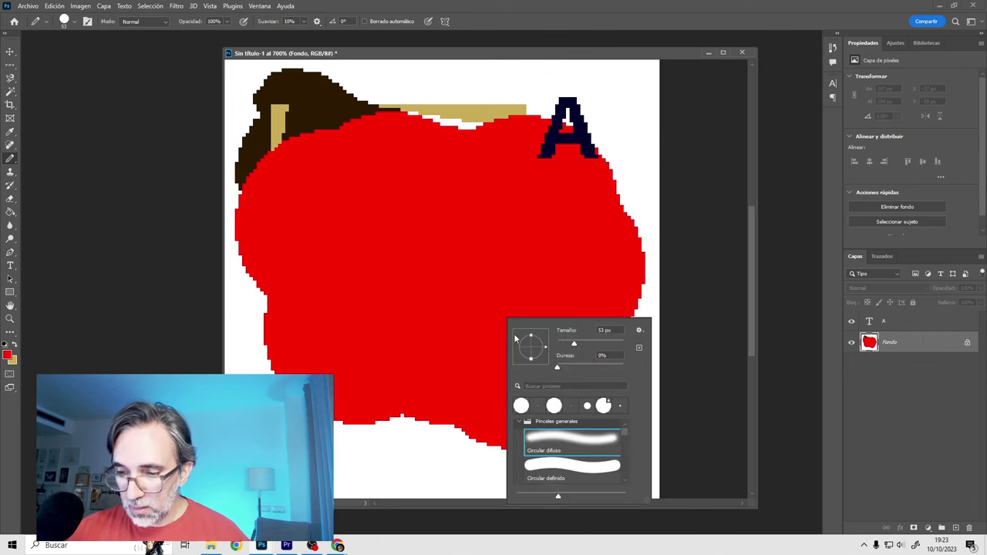
left_click_drag(624, 433, 621, 468)
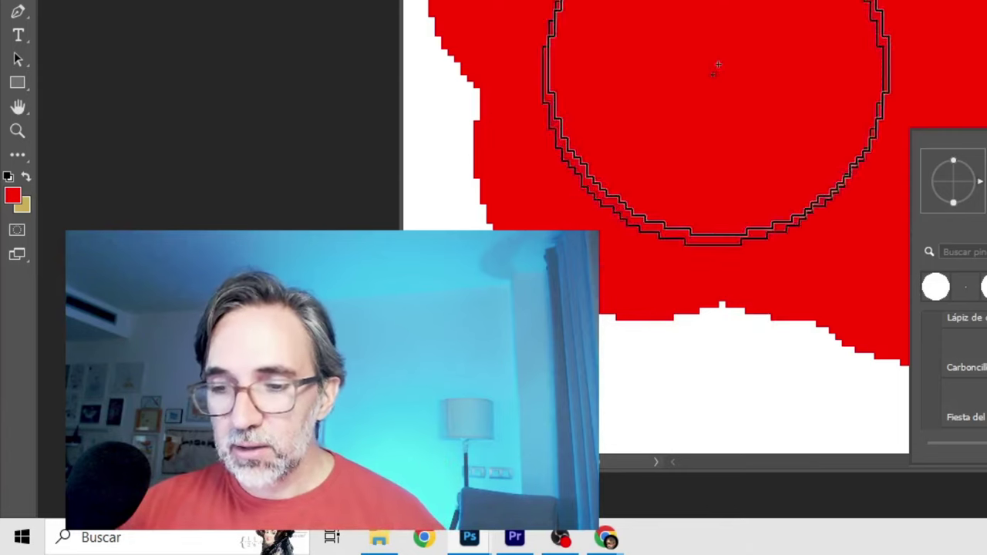
left_click(715, 66)
scroll(746, 96, "down", 1)
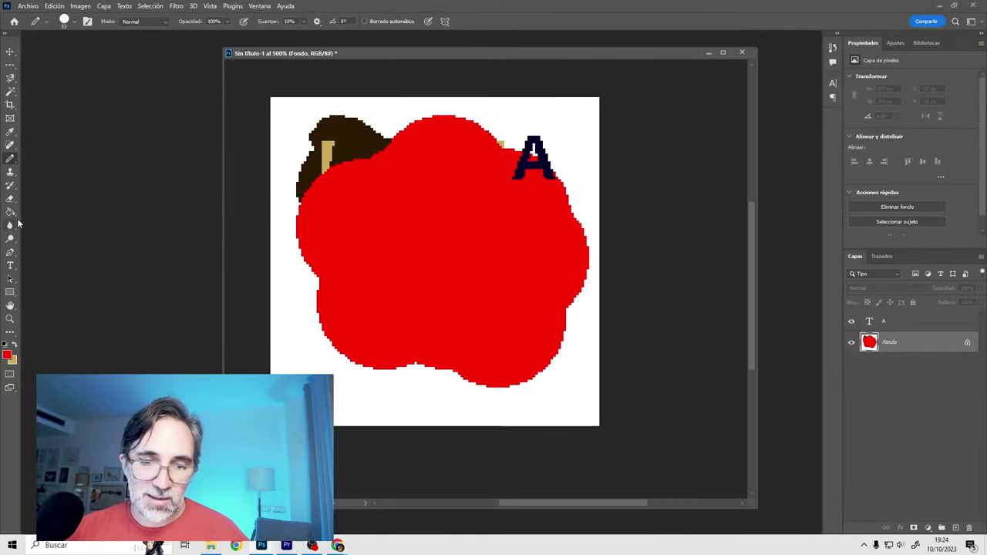
Step: Choose a blue foreground colour and bucket-fill the dark brown shape blue
left_click(10, 211)
left_click(7, 355)
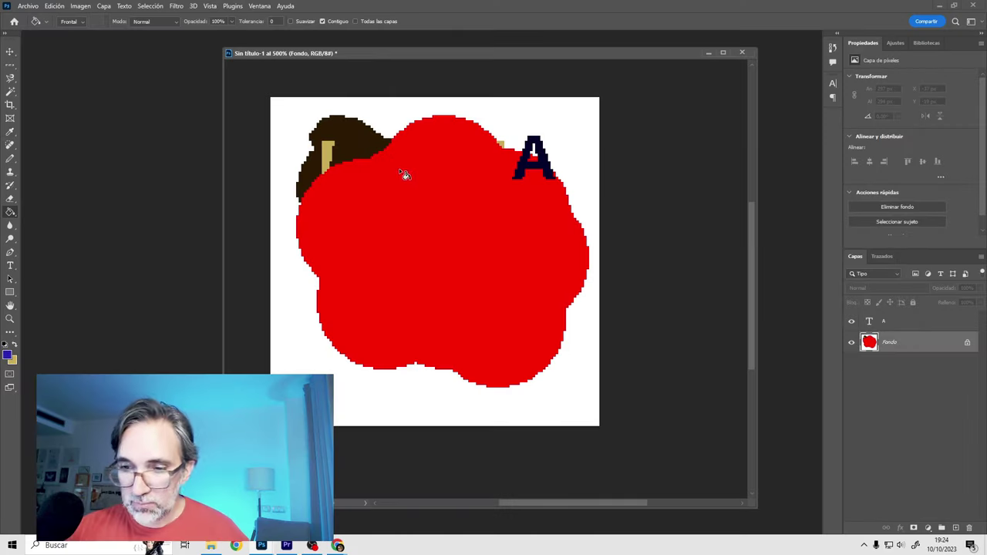
left_click(353, 137)
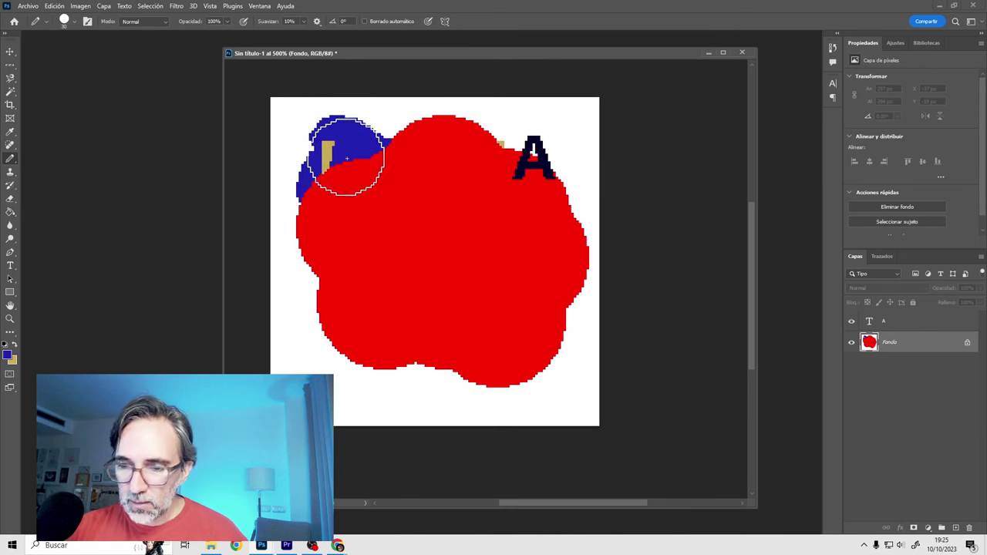
Step: Lower pencil opacity to 56% and paint translucent blue over the red blob's left side
left_click_drag(312, 154, 539, 162)
key("ctrl+z")
mouse_move(227, 21)
left_mouse_down()
mouse_move(218, 49)
mouse_move(206, 51)
left_mouse_up()
mouse_move(309, 181)
left_mouse_down()
mouse_move(356, 293)
mouse_move(375, 242)
mouse_move(385, 313)
mouse_move(401, 260)
mouse_move(380, 286)
mouse_move(397, 227)
mouse_move(436, 282)
mouse_move(397, 308)
mouse_move(428, 312)
left_mouse_up()
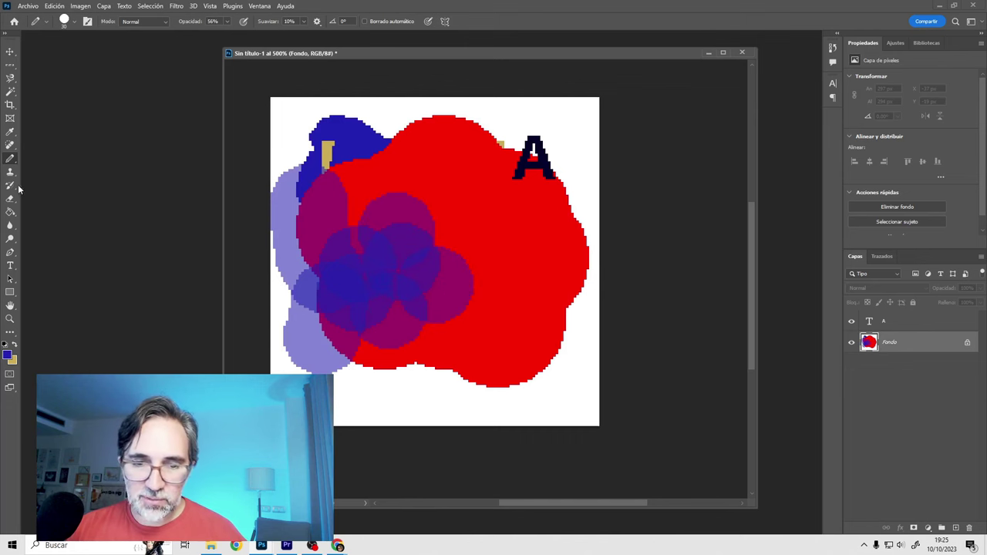
Step: Fill the central blue and purple patches solid blue with the Paint Bucket at tolerance 50
left_click(10, 212)
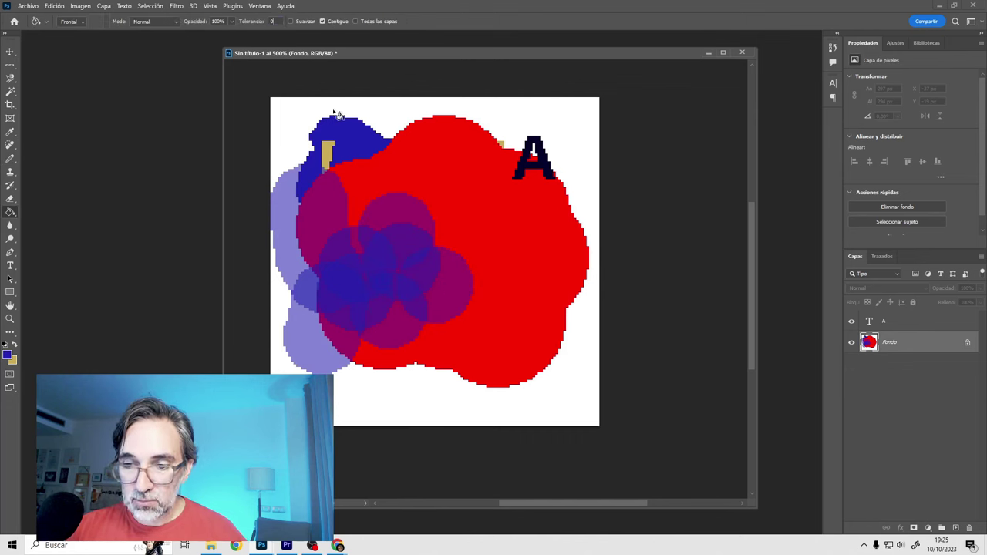
key("Return")
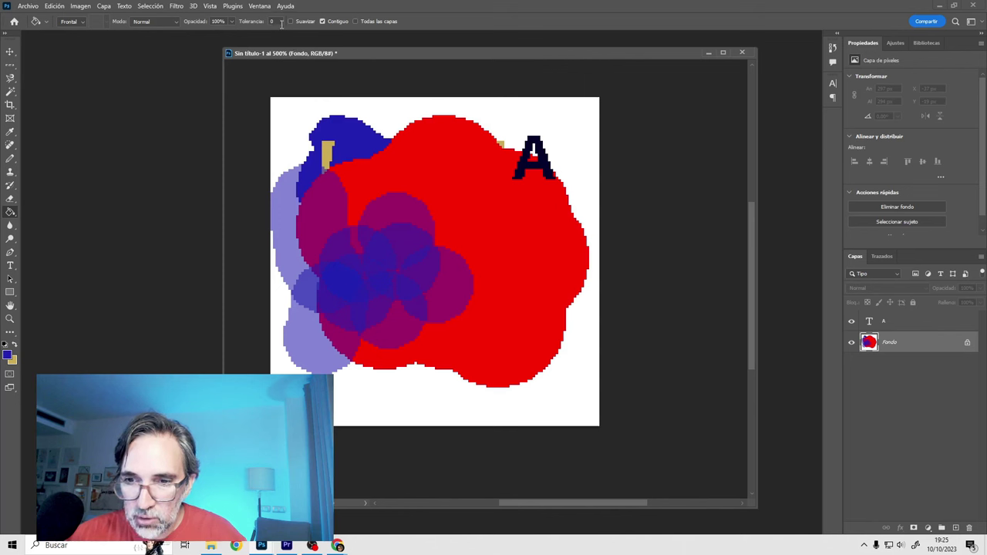
type("10")
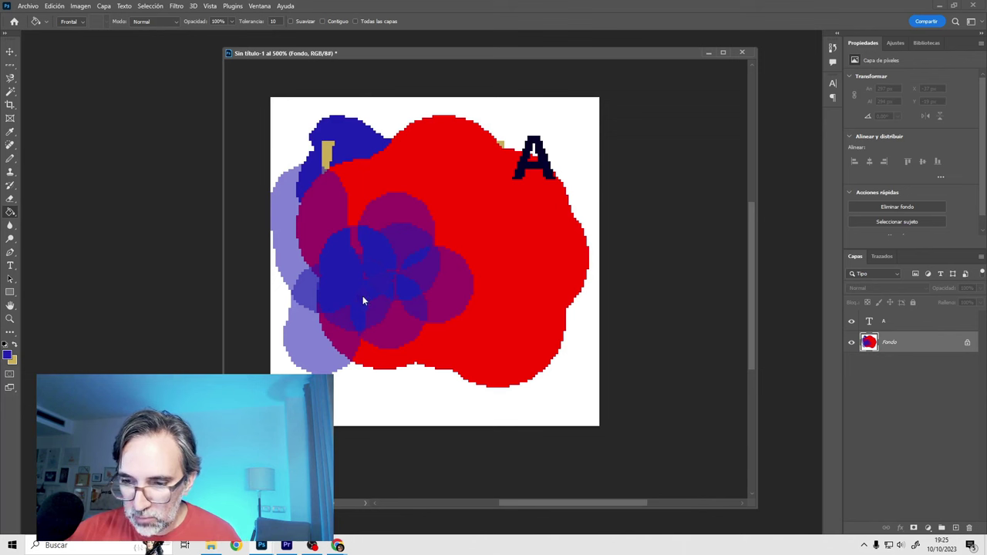
double_click(273, 21)
type("50")
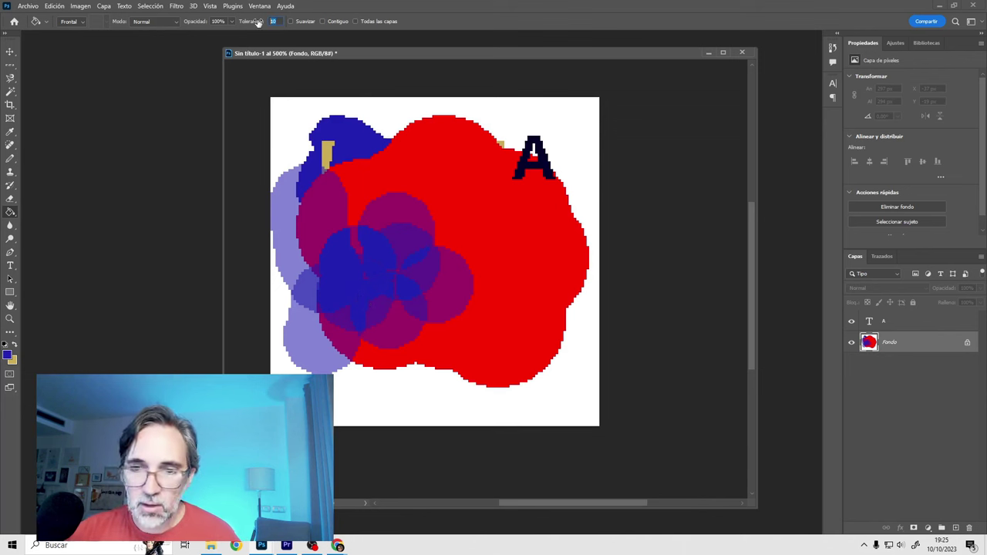
key("Return")
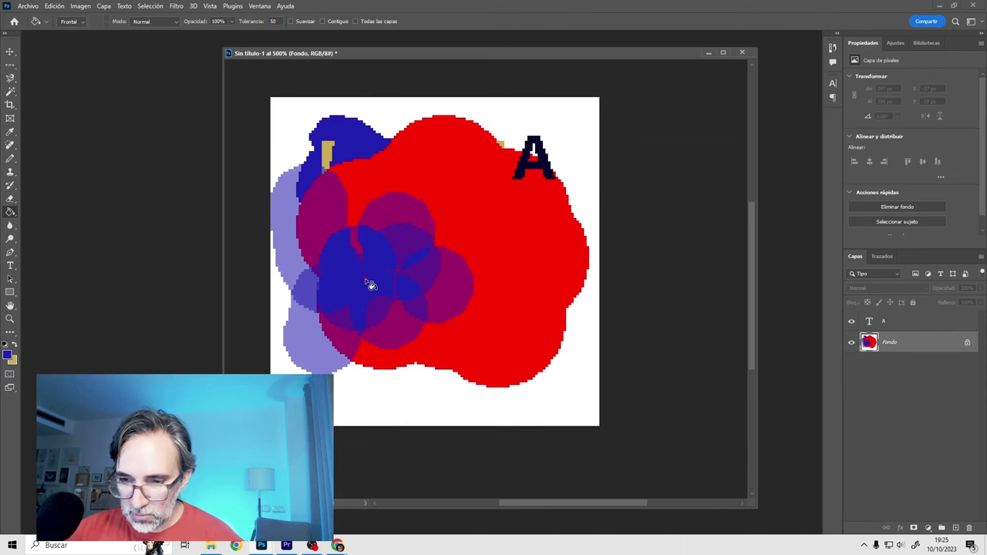
left_click(383, 308)
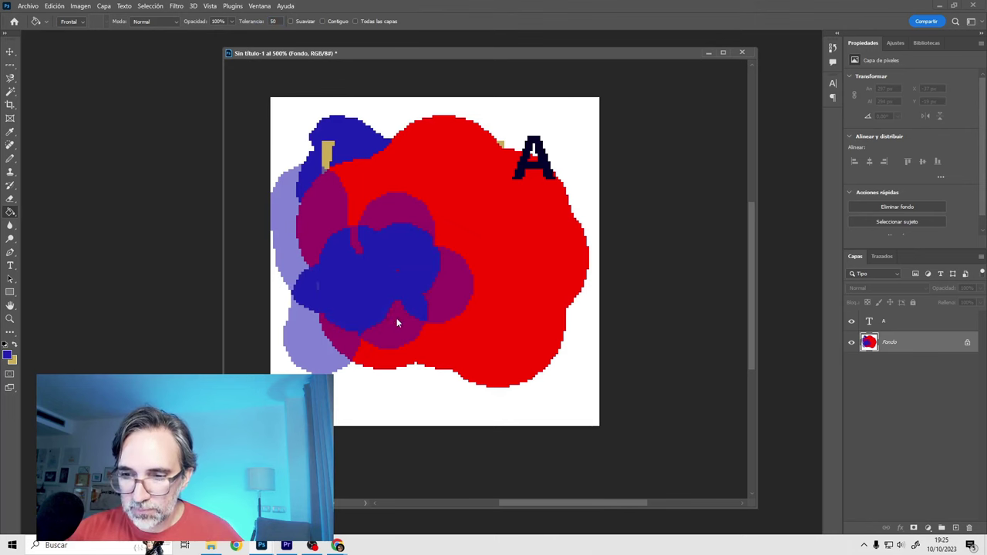
left_click(397, 319)
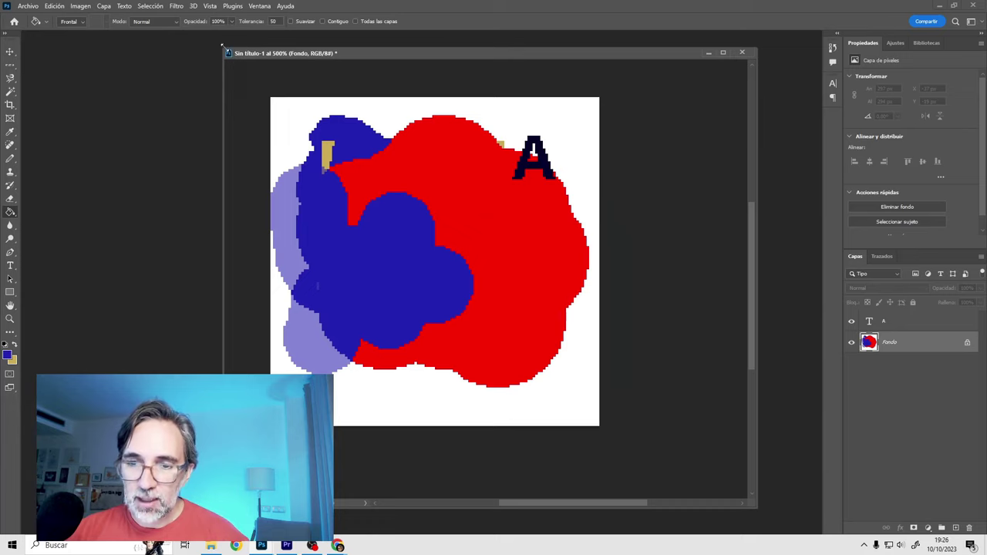
Step: Resize and reposition the main document window and zoom the image to 700%
left_click_drag(222, 46, 381, 491)
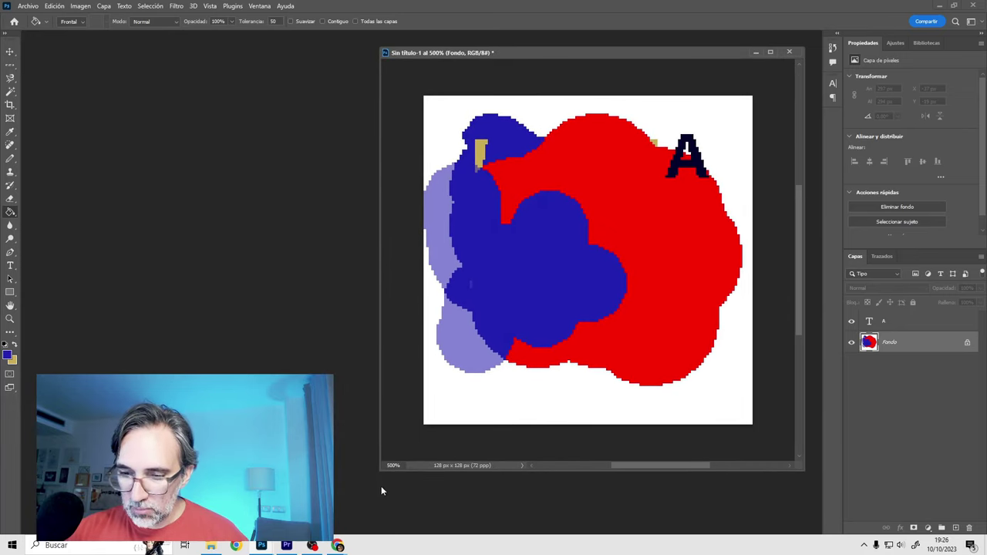
left_click_drag(381, 472, 294, 540)
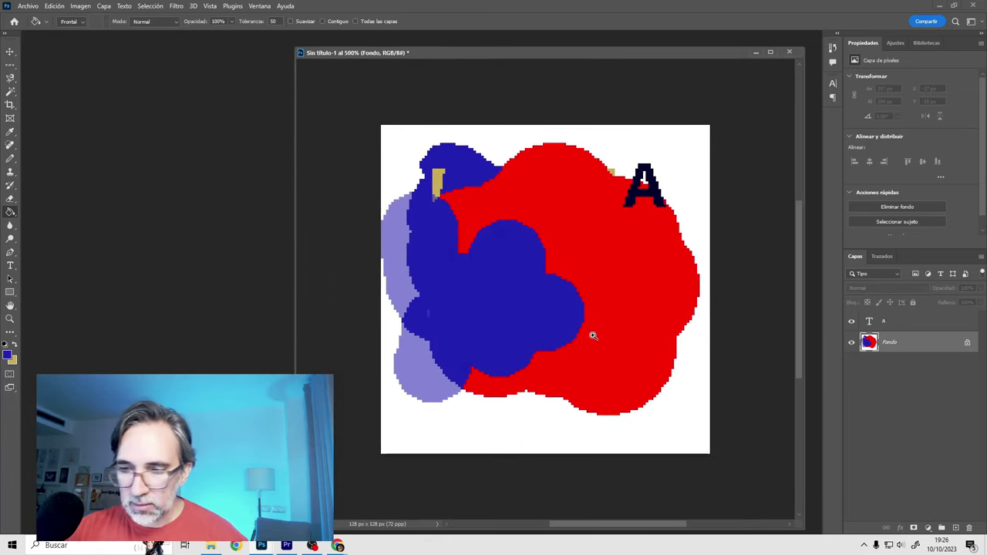
key("ctrl+plus")
key("ctrl+plus")
Step: Add a new window for Sin título-1, floating small at top-left and zoomed to 200%
left_click(301, 14)
mouse_move(326, 37)
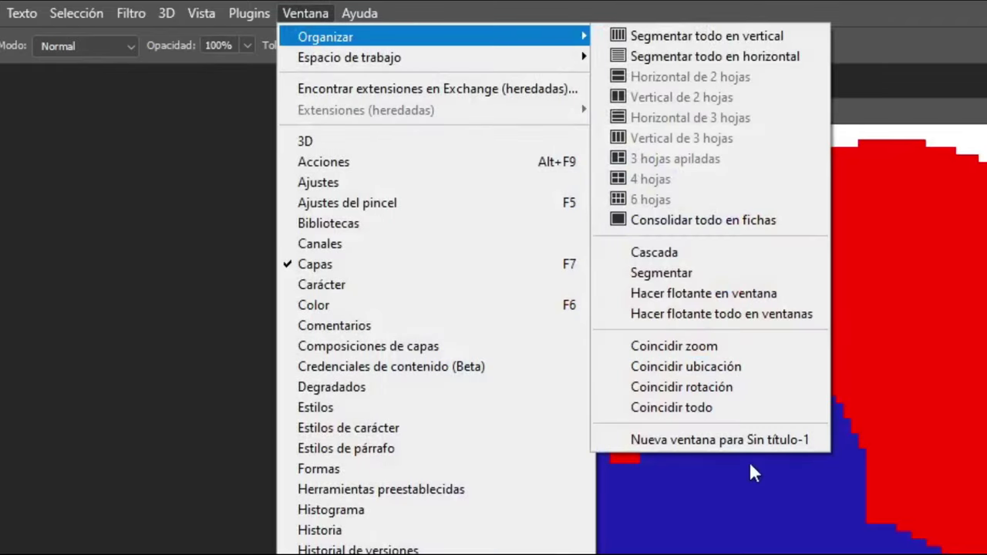
left_click(759, 442)
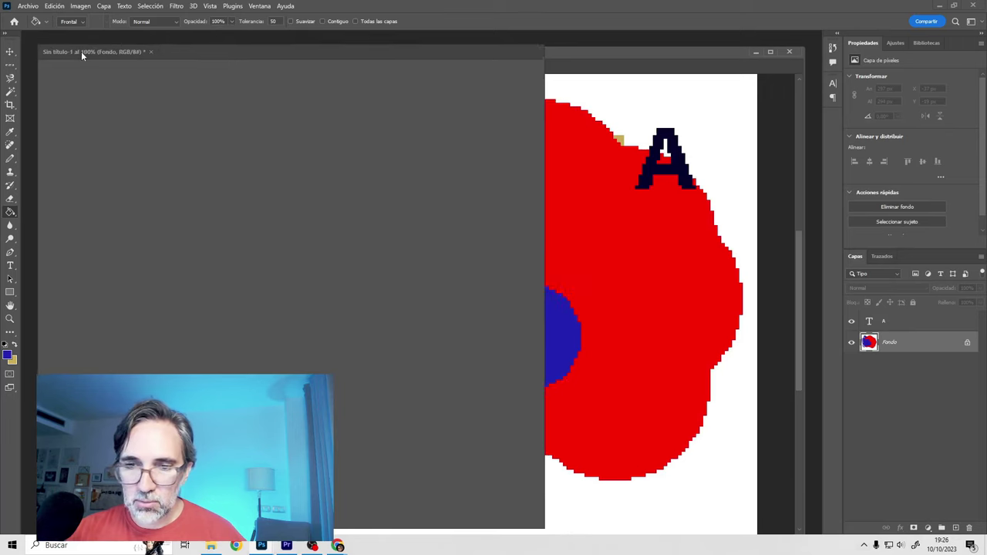
left_click_drag(387, 104, 81, 51)
left_click_drag(543, 511, 155, 172)
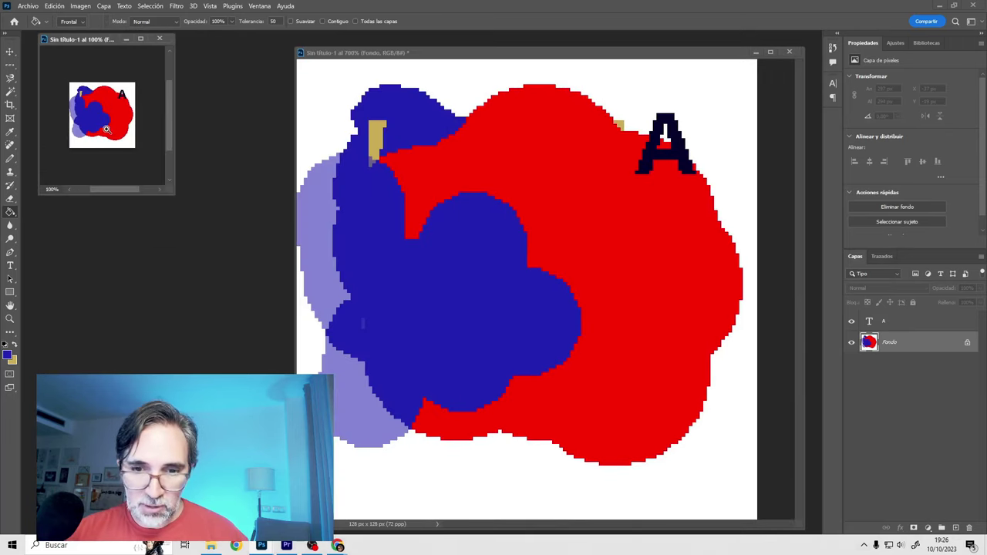
key("ctrl+plus")
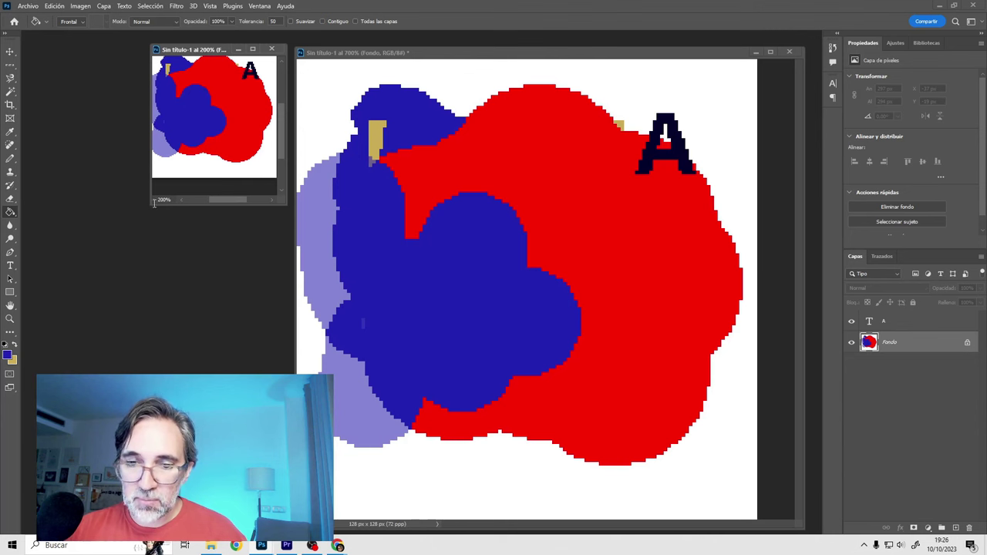
left_click_drag(152, 204, 137, 208)
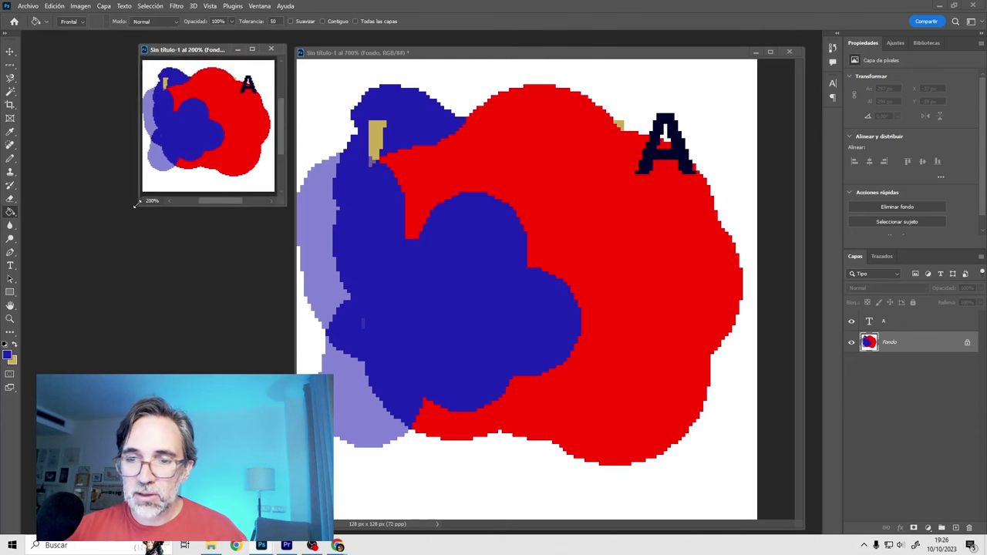
left_click(403, 237)
Step: Zoom in on the red–blue edge and set up the 1 px Pencil at 100% opacity
mouse_move(403, 235)
left_mouse_down()
mouse_move(483, 192)
mouse_move(357, 241)
left_mouse_up()
key("b")
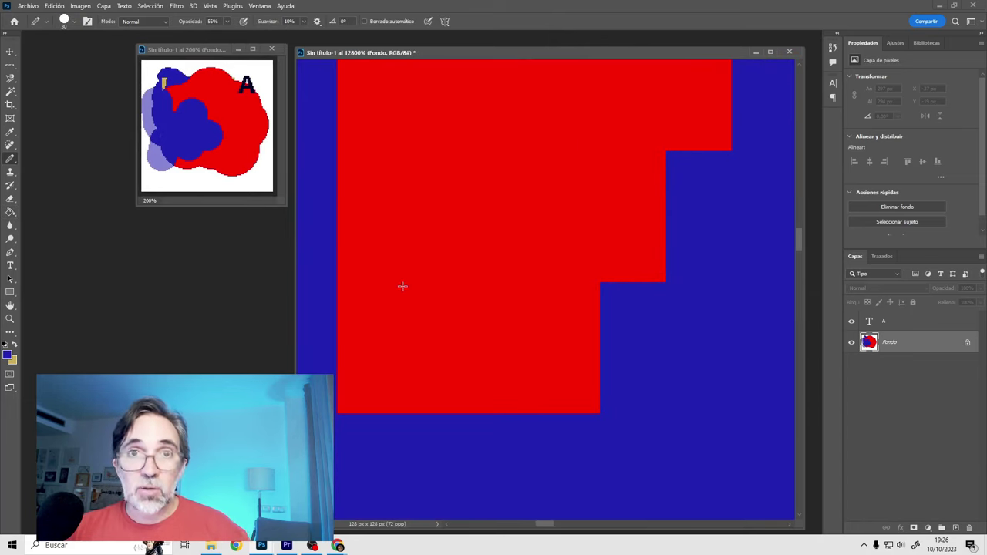
right_click(460, 288, "alt")
right_click(681, 347)
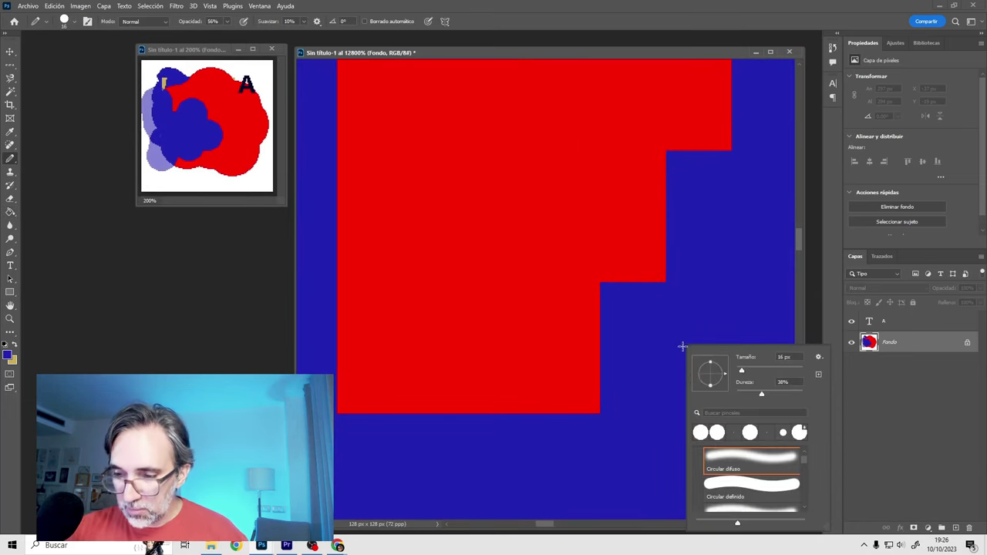
key("0")
Step: Paint single blue pixels into the red area in a checkerboard staircase pattern
left_click(567, 250)
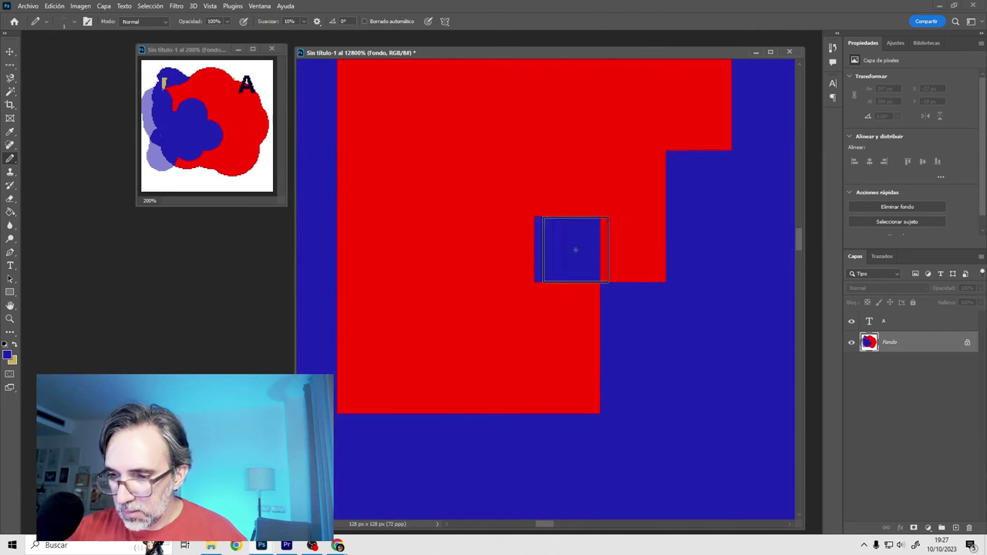
left_click(633, 185)
left_click(567, 118)
left_click(502, 184)
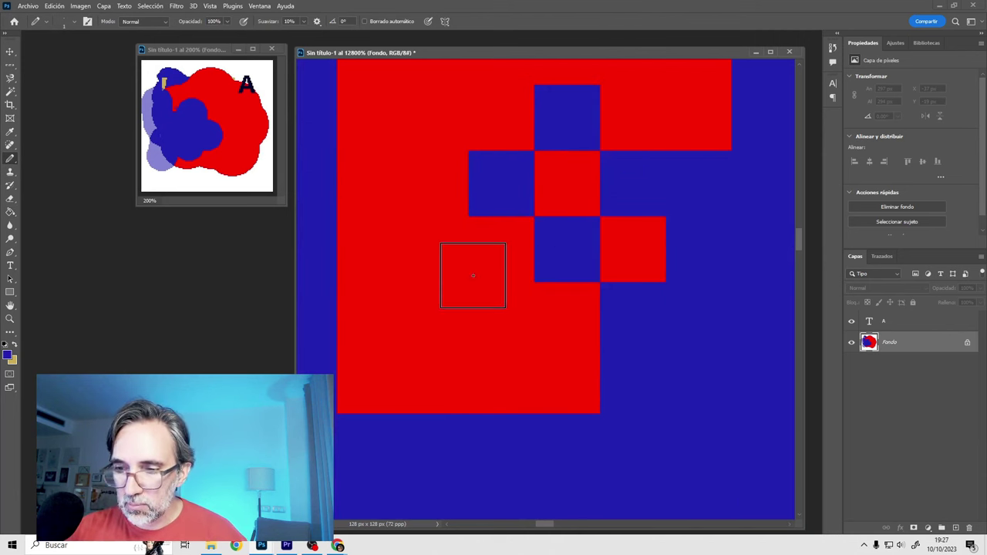
left_click(435, 249)
left_click(502, 315)
left_click(452, 383)
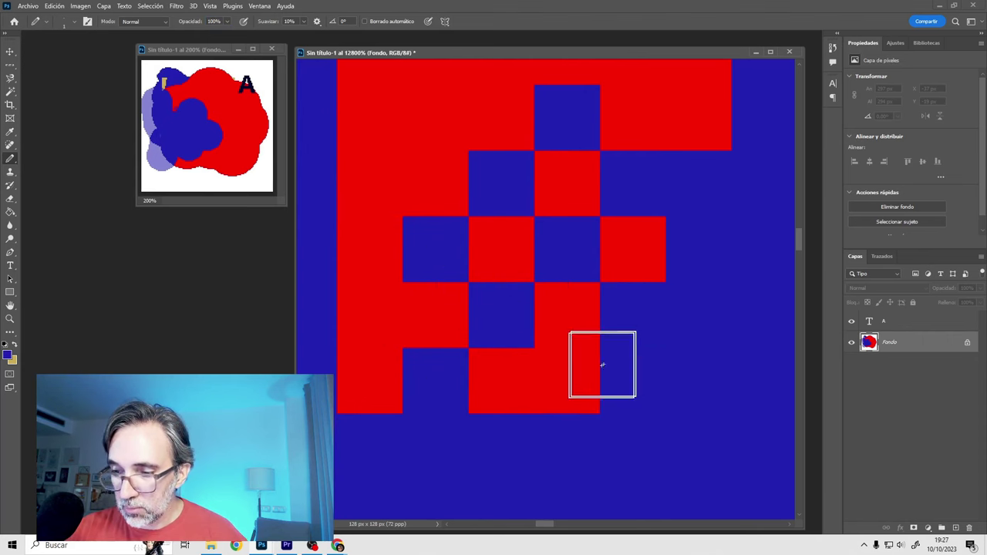
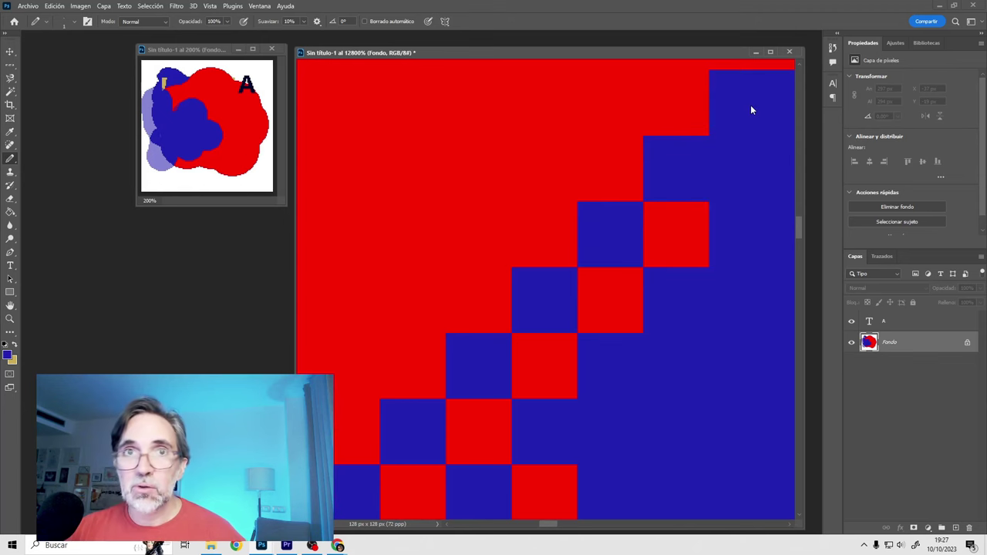
Step: Create a New Window of Sin título-1 and float it below the first 200% preview
left_click_drag(197, 52, 202, 53)
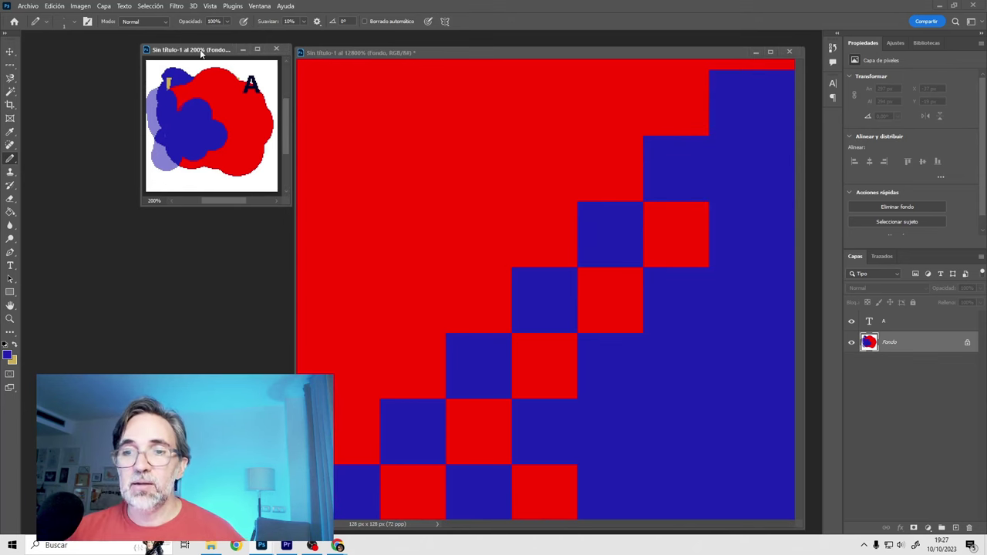
left_click(262, 6)
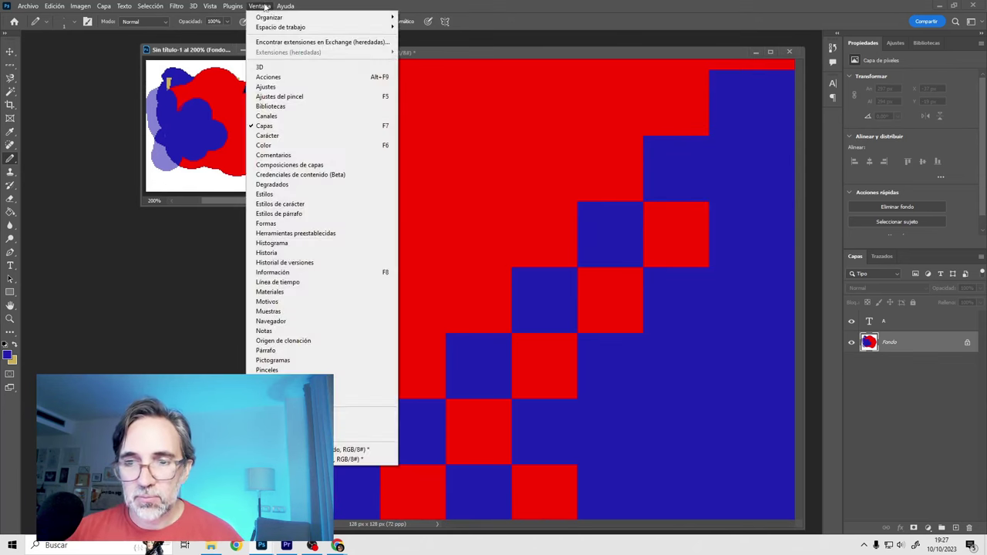
mouse_move(270, 17)
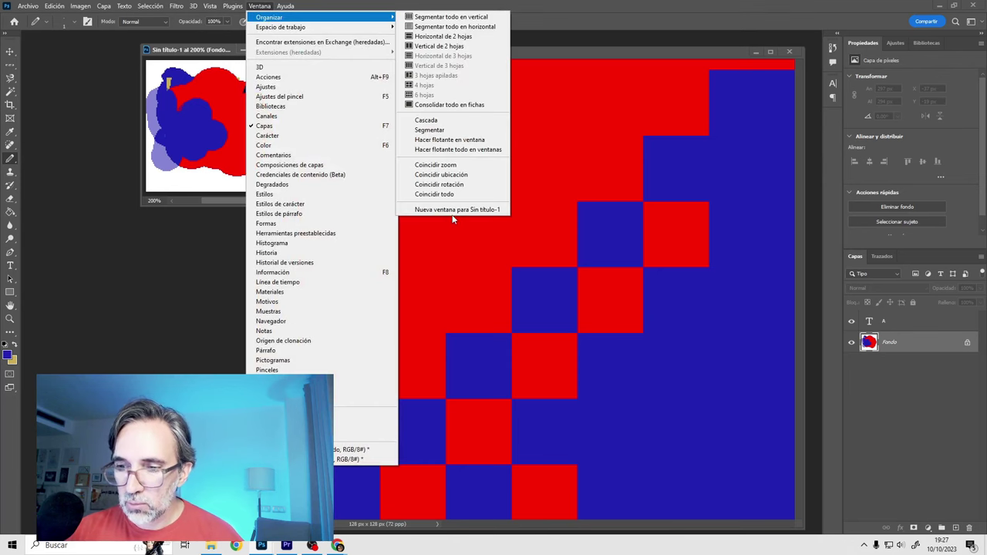
left_click(460, 211)
left_click_drag(238, 63, 221, 239)
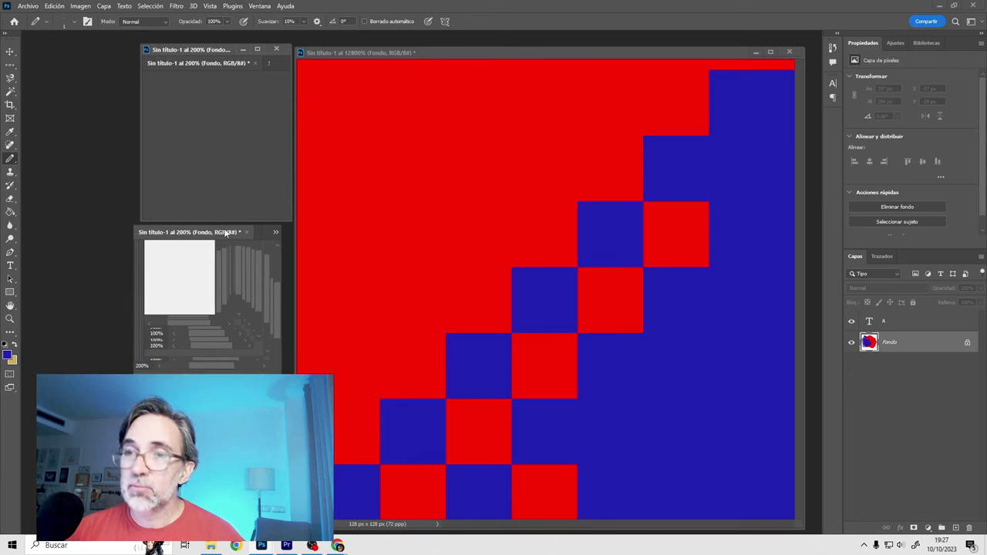
left_click_drag(222, 240, 219, 224)
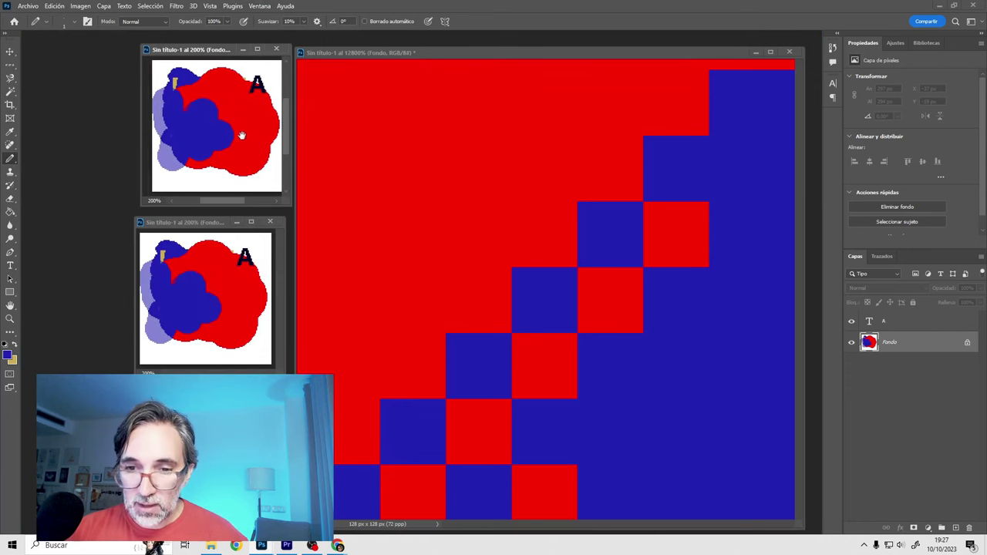
left_click(210, 5)
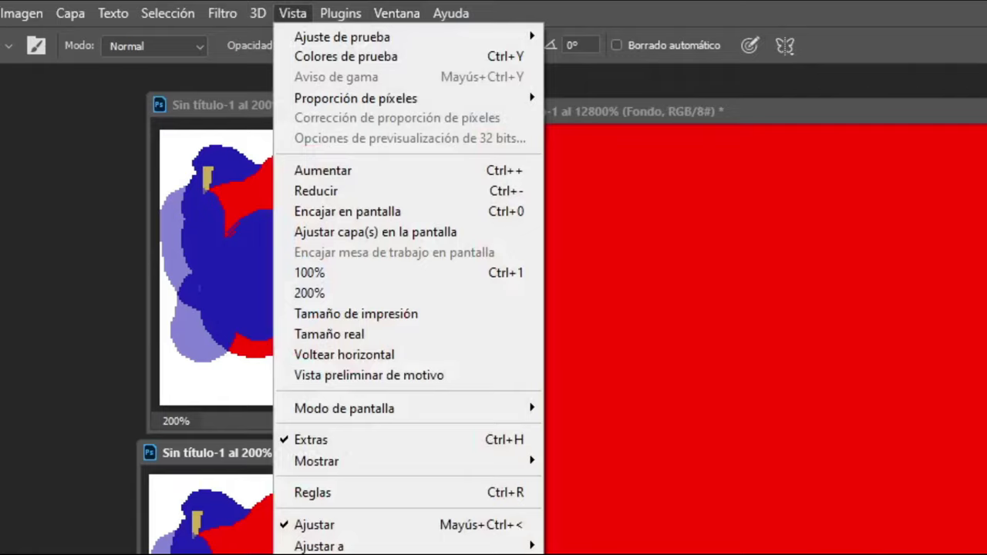
mouse_move(341, 37)
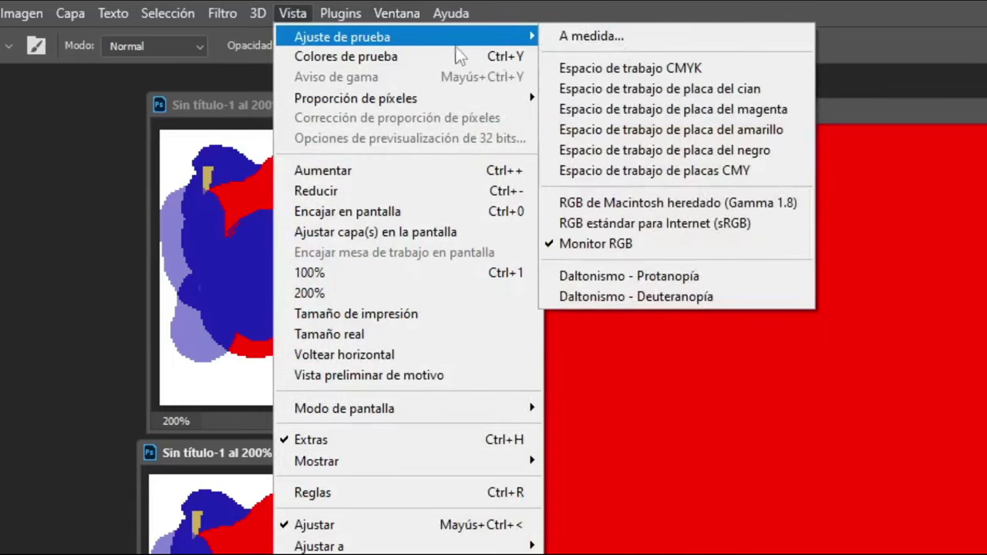
Step: Give the lower window a custom proof simulating Gray Gamma 2.2 for greyscale preview
left_click(658, 41)
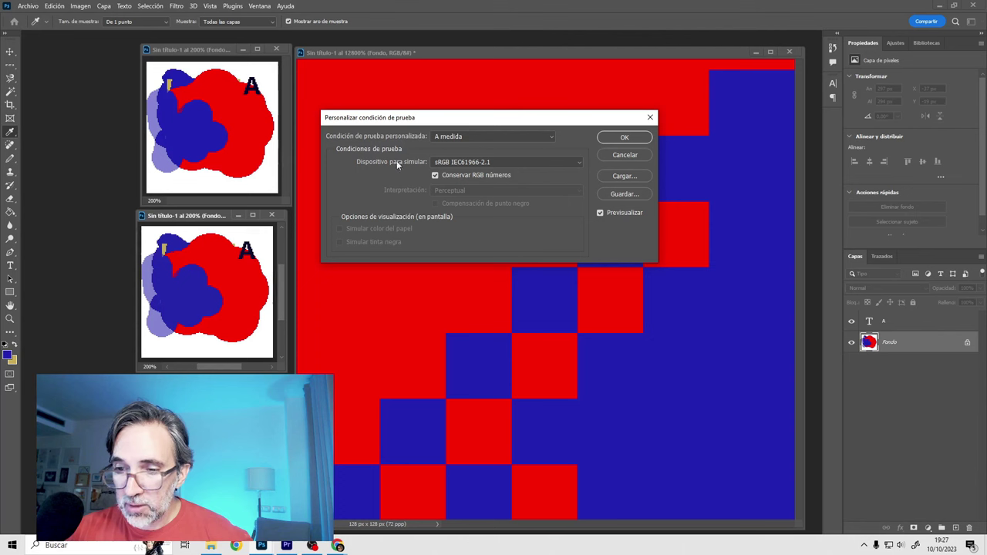
left_click(525, 137)
left_click(529, 143)
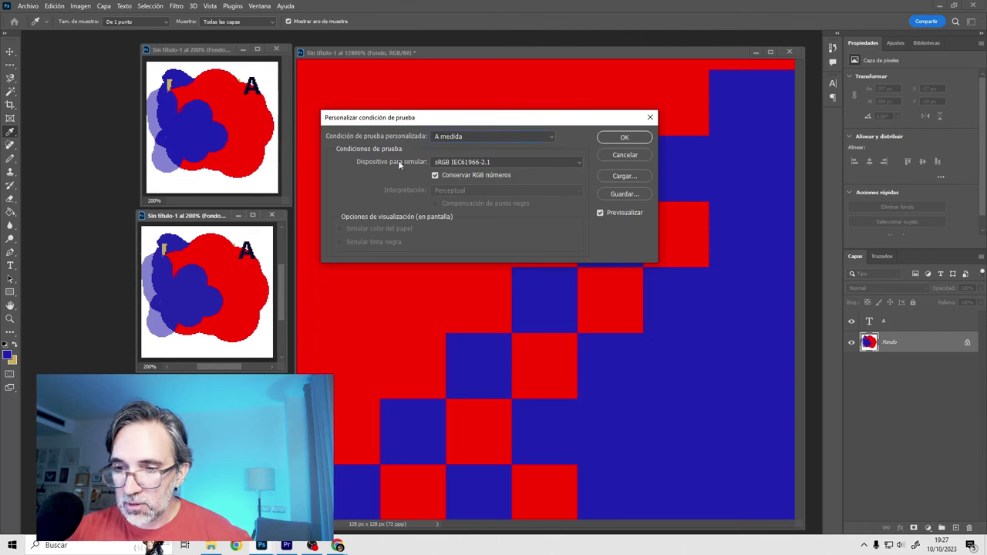
left_click(576, 164)
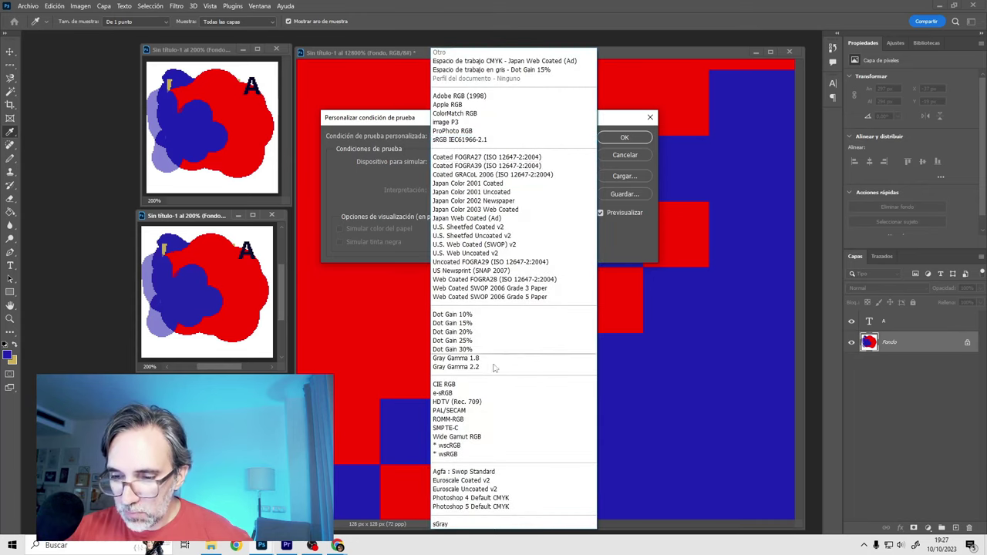
left_click(459, 367)
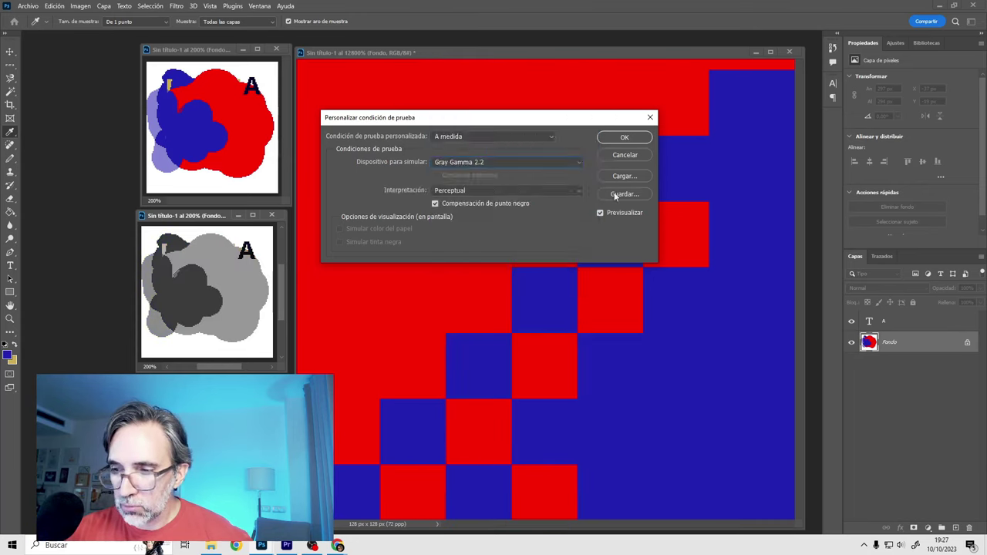
left_click(624, 137)
left_click_drag(204, 220, 209, 219)
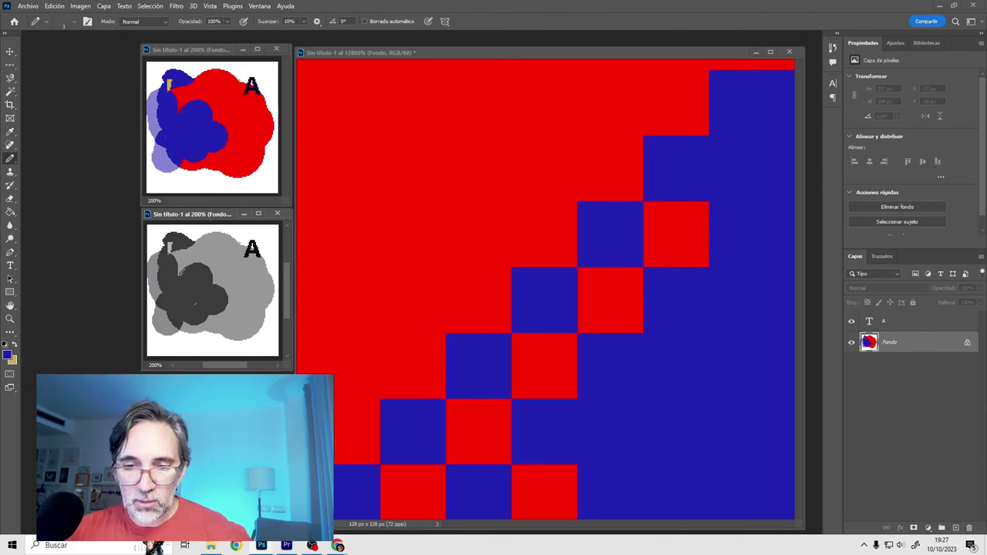
Step: Paint three blue pixels into the red checker dithering
left_click(480, 233)
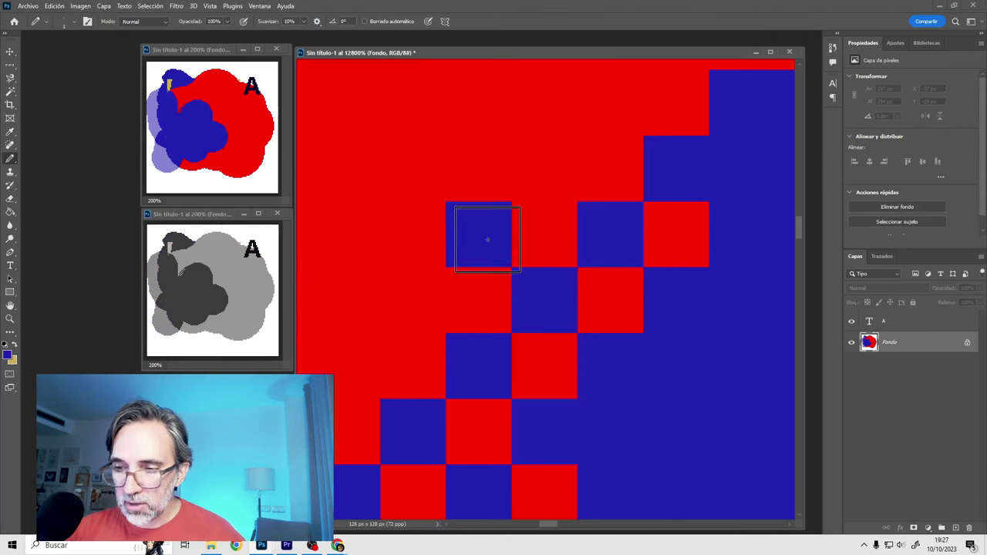
left_click(545, 169)
left_click(415, 166)
scroll(471, 210, "down", 1)
scroll(469, 209, "down", 2)
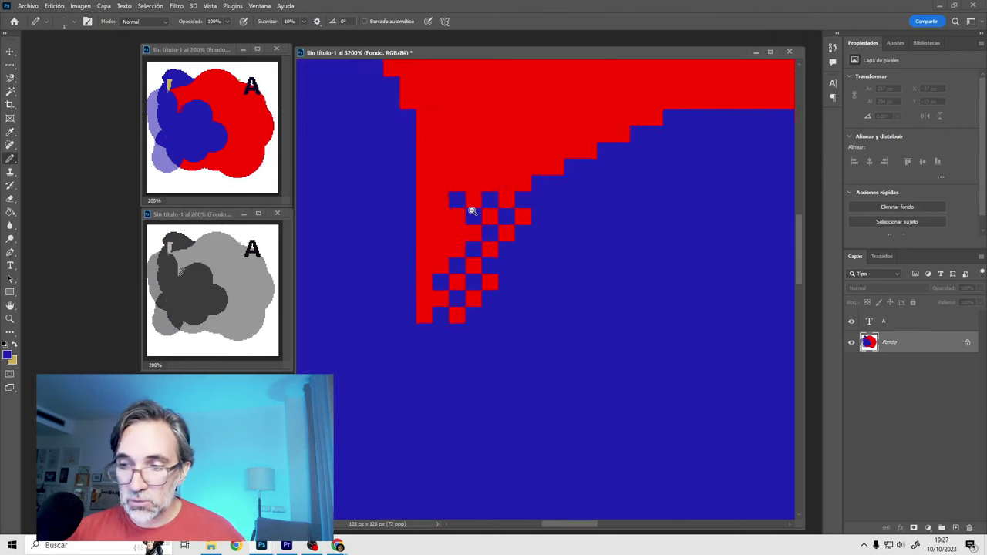
scroll(467, 192, "down", 1)
scroll(459, 231, "down", 1)
left_click_drag(452, 275, 466, 302)
Step: Sample the tan colour, extend the tan shape into a triangle, and add a grey-purple band
left_click(374, 162, "alt")
mouse_move(395, 192)
left_mouse_down()
mouse_move(571, 210)
mouse_move(414, 214)
mouse_move(421, 309)
mouse_move(370, 220)
mouse_move(421, 321)
left_mouse_up()
left_click(368, 217, "alt")
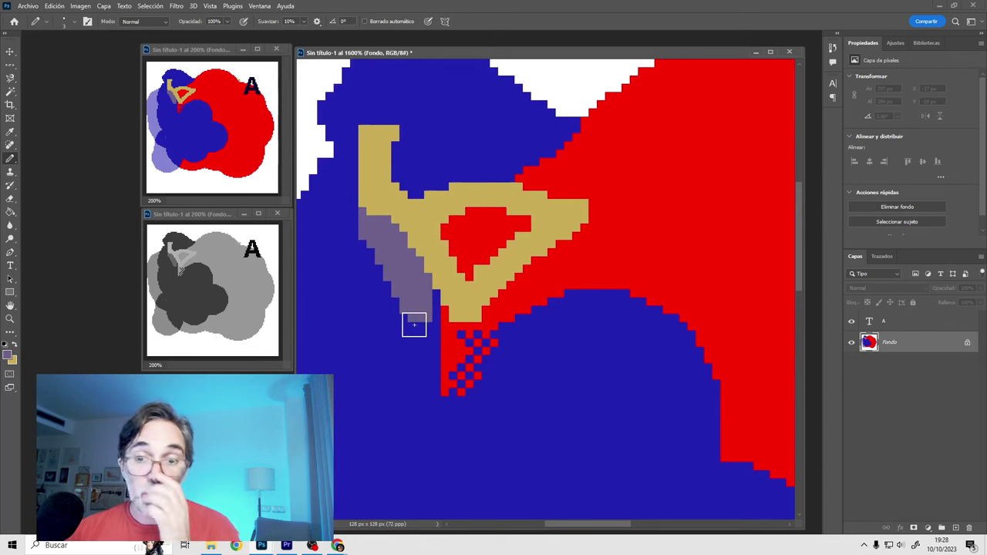
left_click(634, 342, "alt")
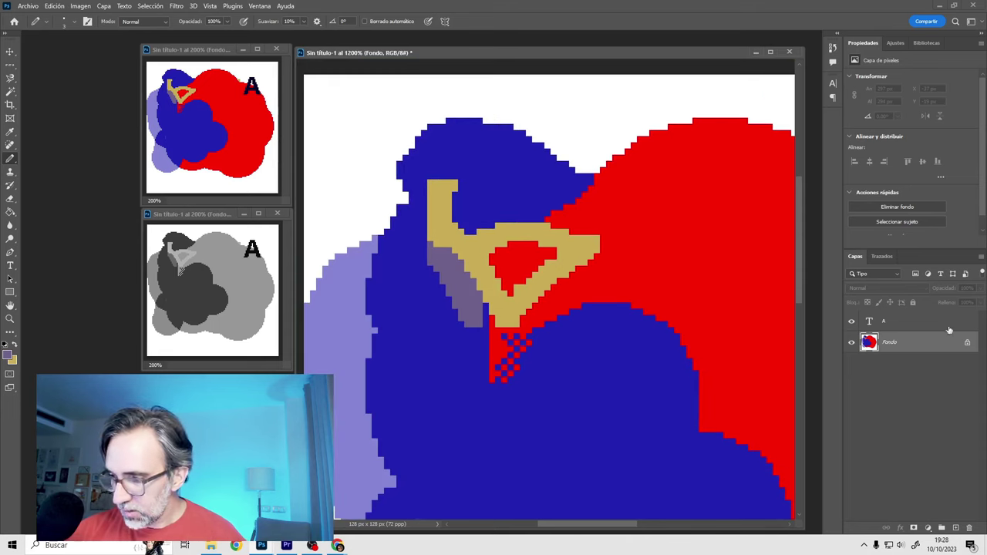
left_click(928, 528)
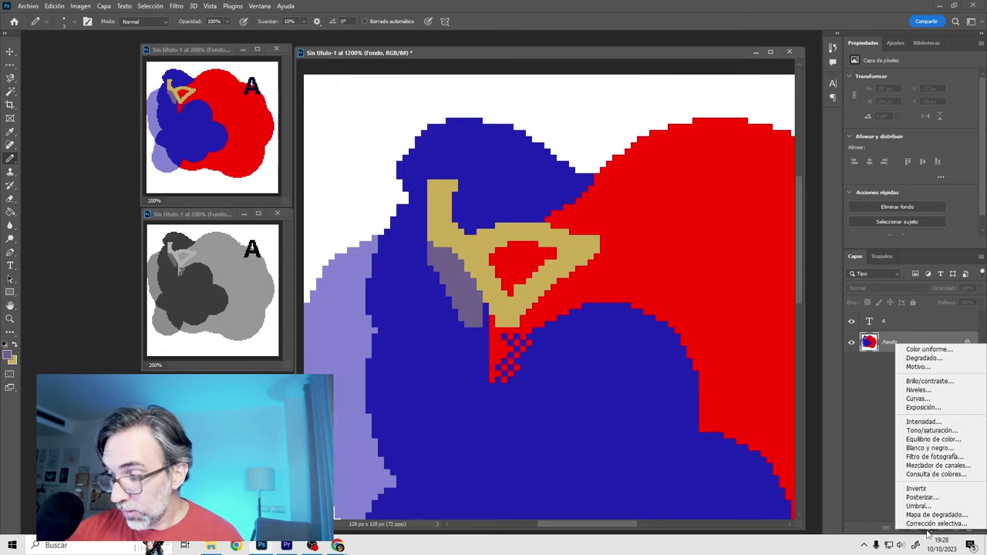
Step: Add the Blanco y negro 1 Black & White layer and toggle it, leaving it hidden
left_click(933, 448)
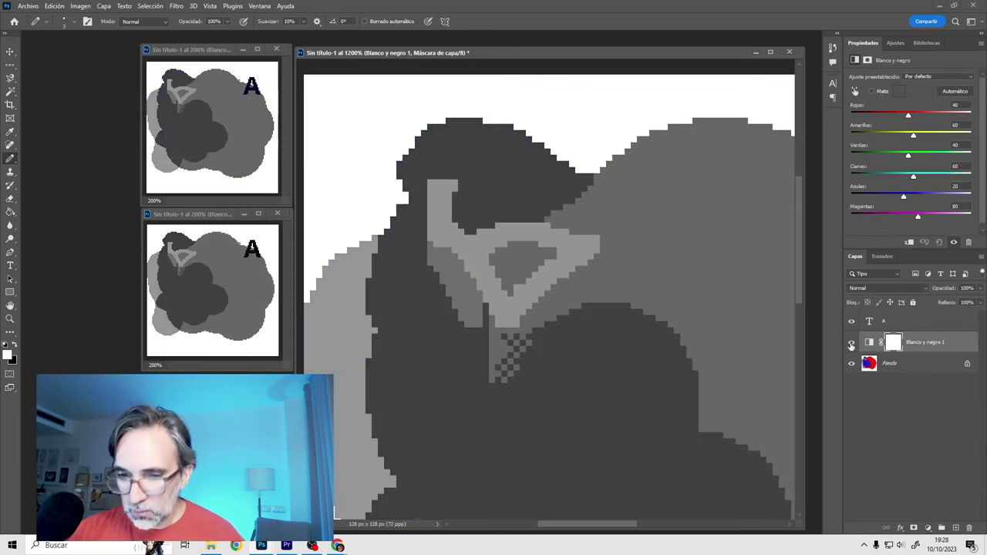
key("ctrl+minus")
key("ctrl+minus")
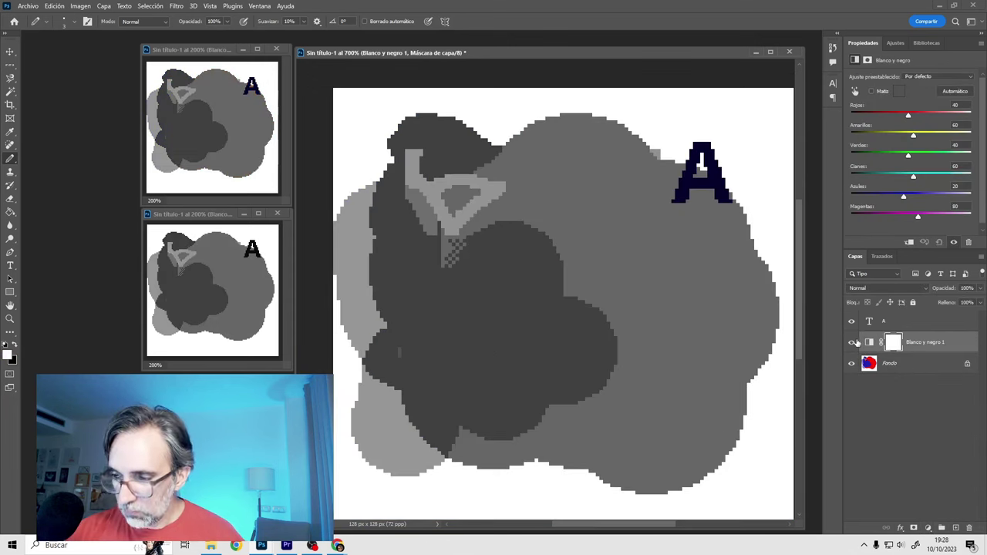
left_click(852, 343)
left_click(852, 344)
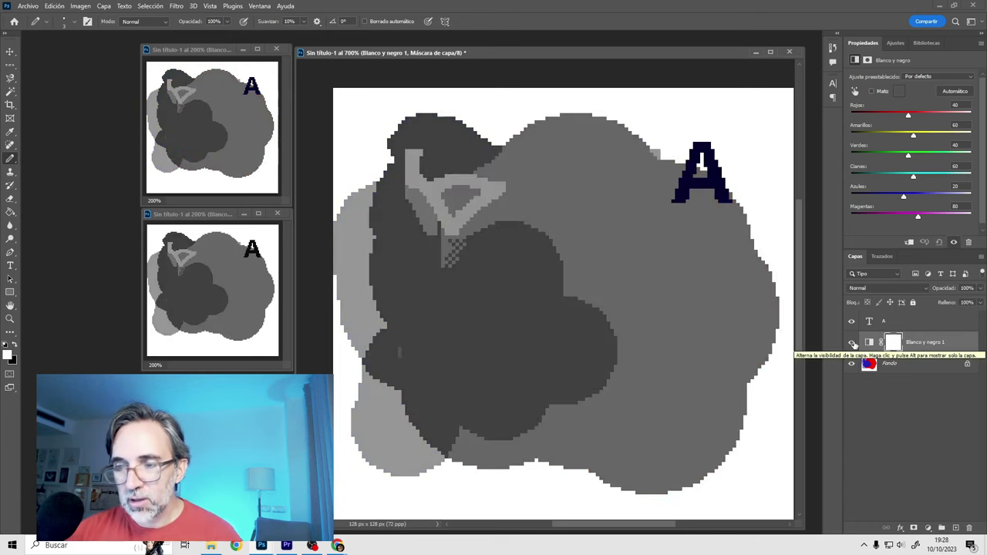
left_click(853, 344)
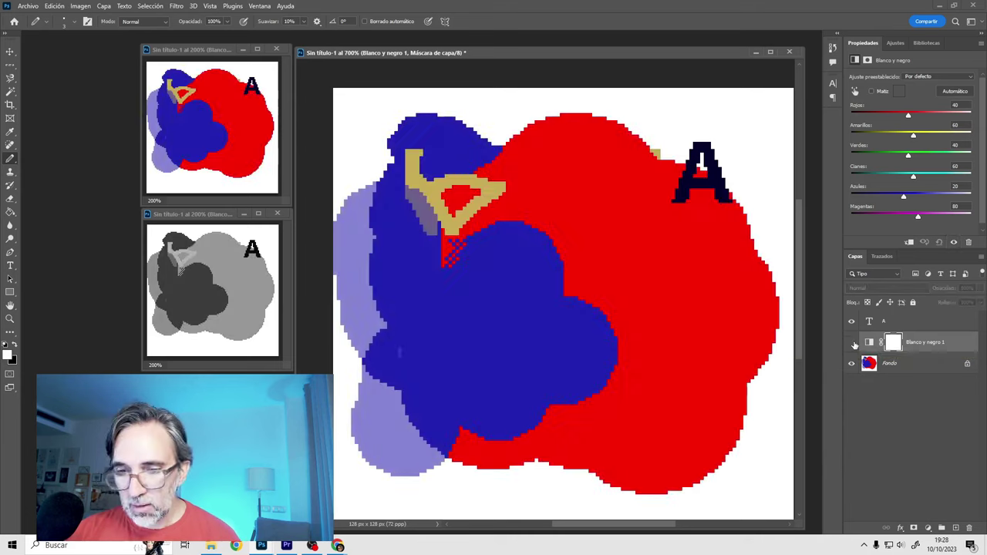
left_click(853, 344)
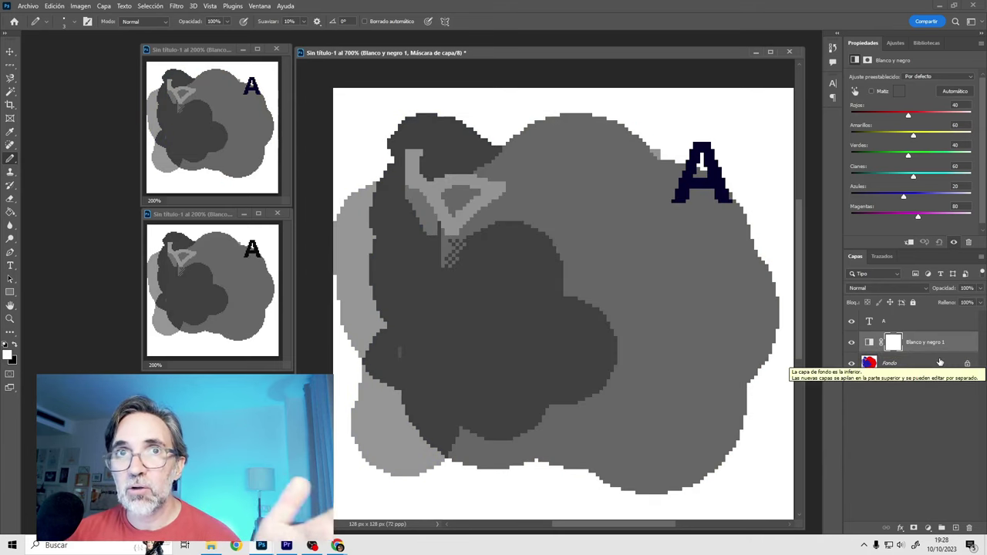
left_click(853, 344)
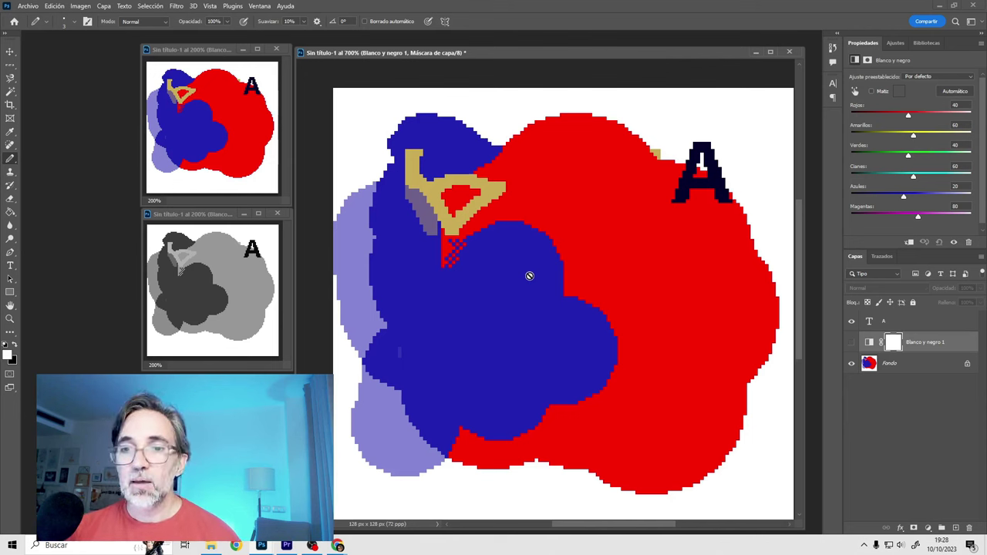
Step: Set the foreground to yellow and paint a tall vertical stroke through the figure
left_click(210, 6)
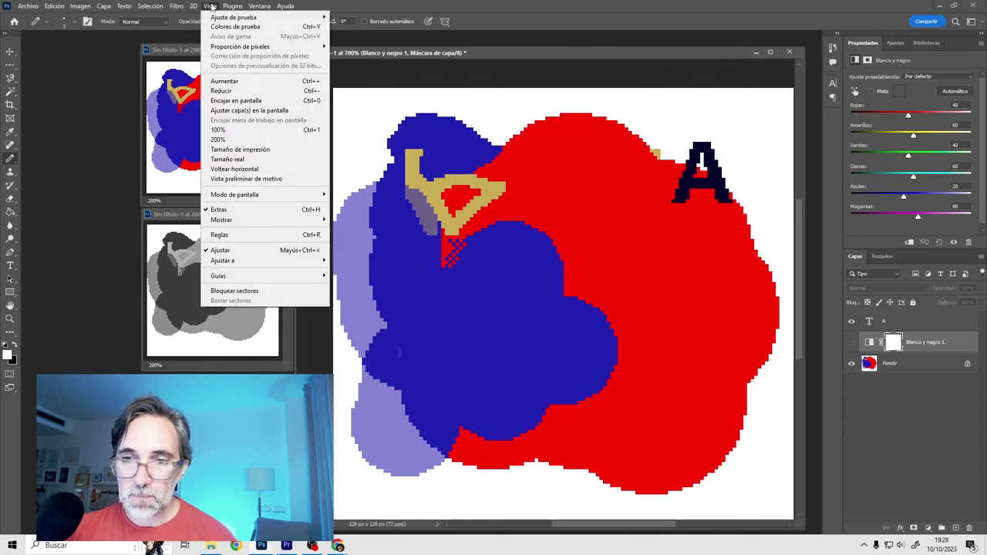
mouse_move(234, 17)
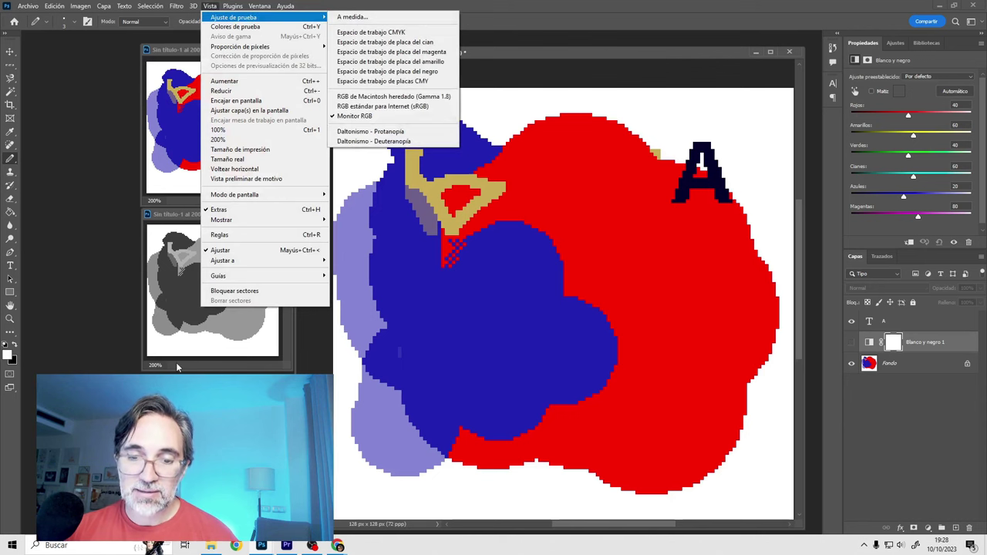
left_click(177, 359)
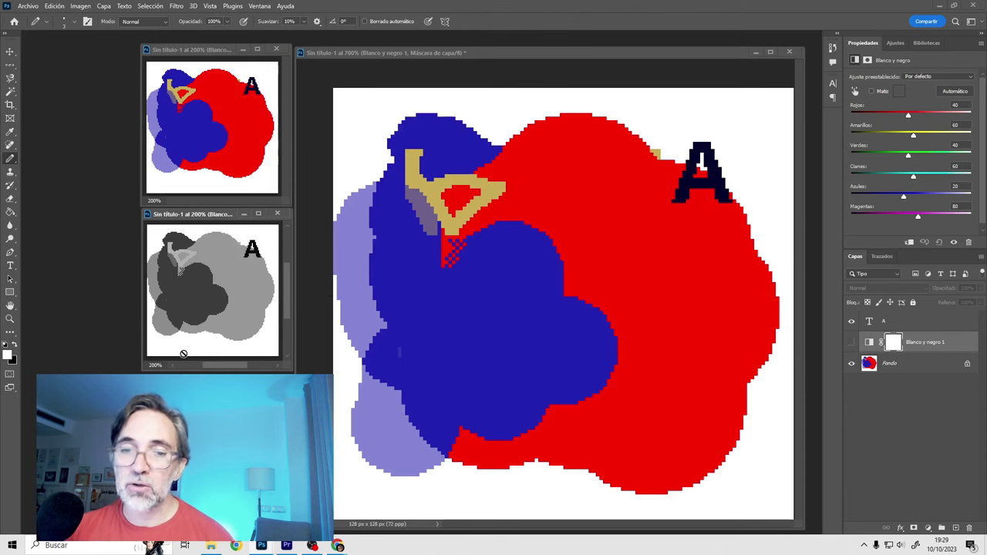
left_click(7, 354)
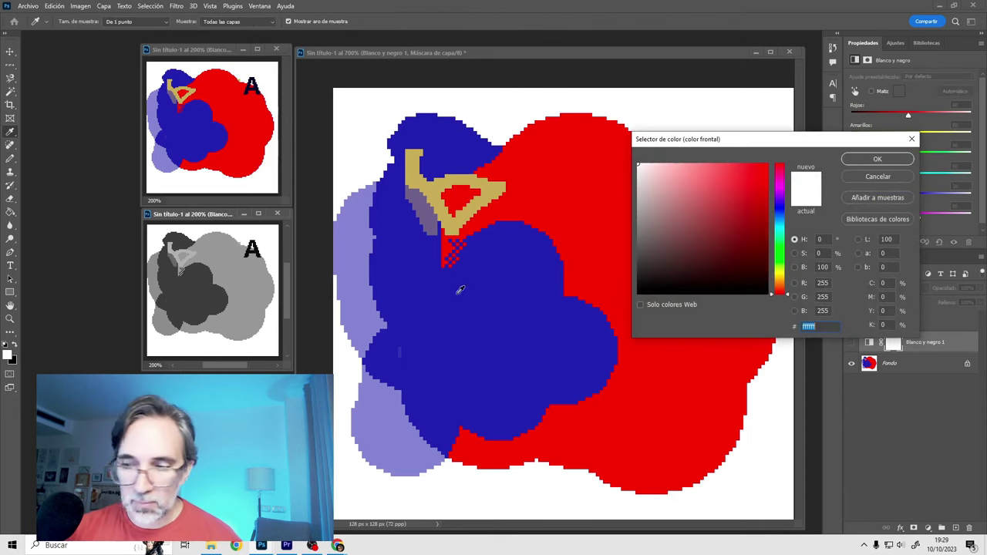
left_click(778, 273)
type("fff000")
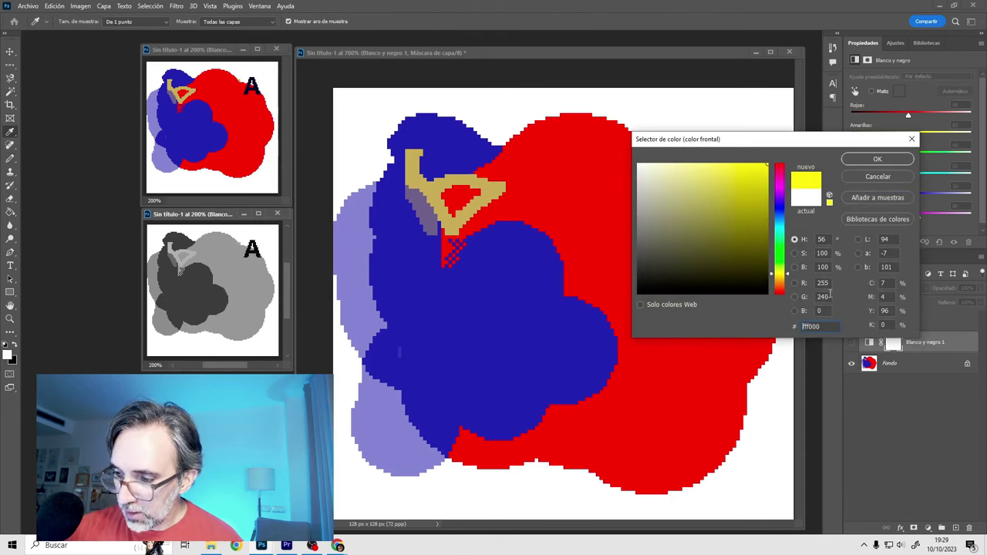
double_click(823, 297)
type("255")
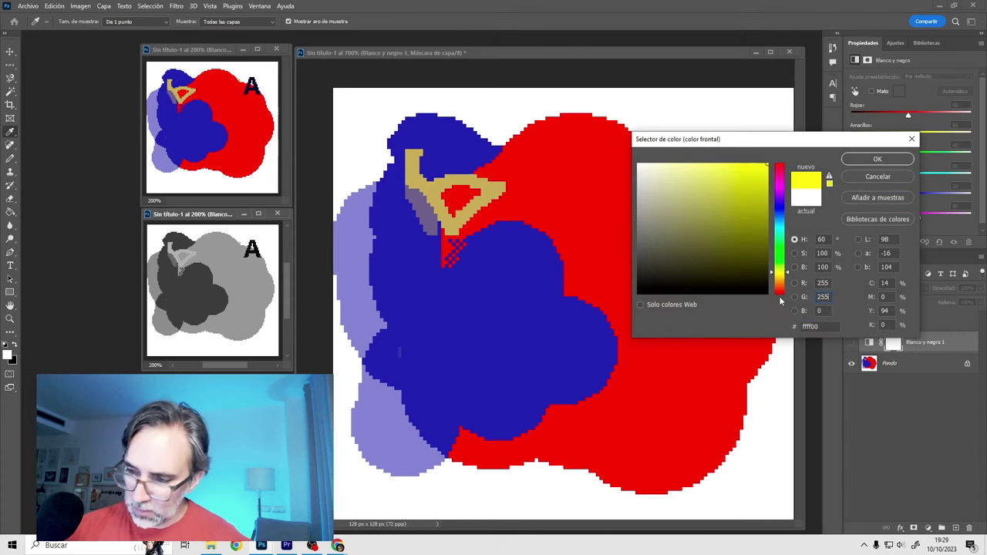
left_click_drag(778, 141, 465, 72)
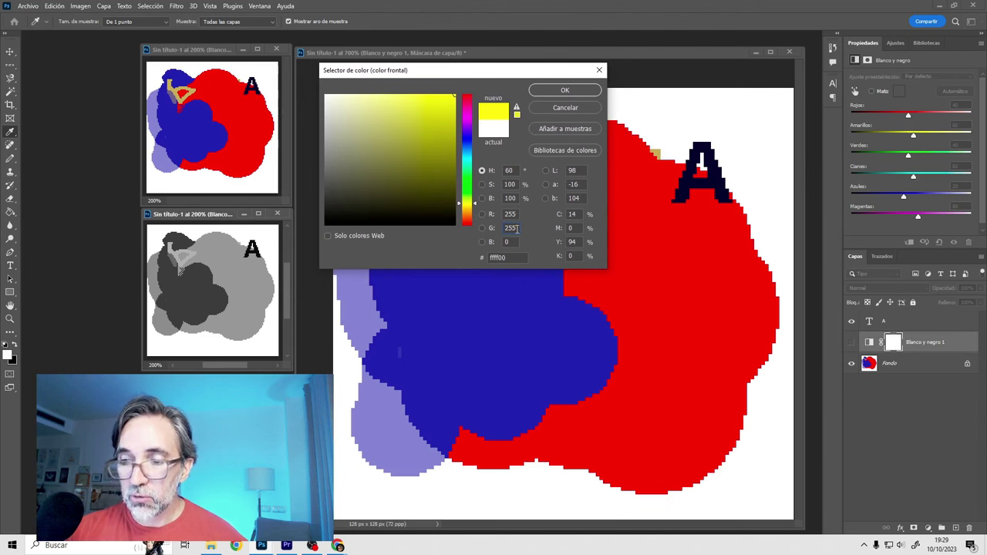
left_click(575, 107)
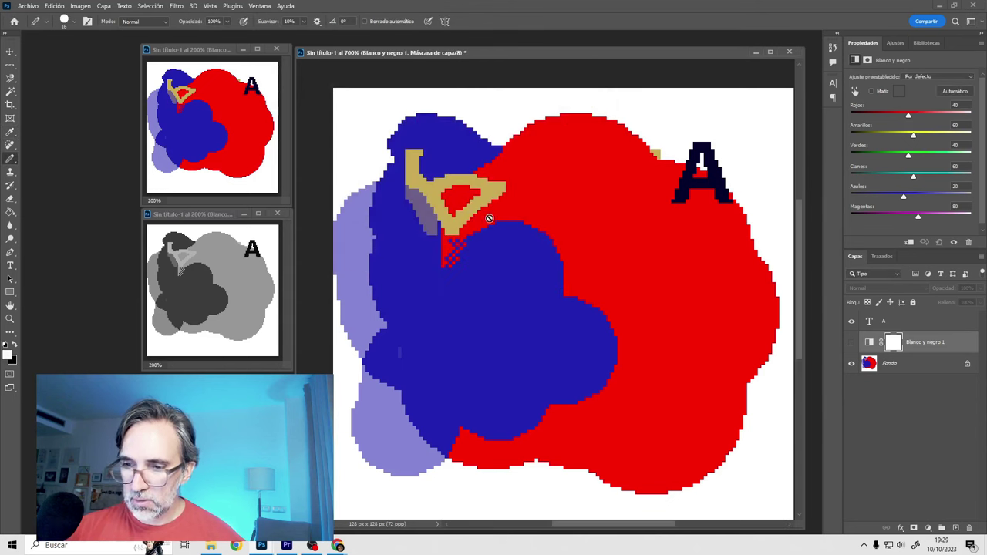
mouse_move(458, 434)
left_mouse_down()
mouse_move(491, 346)
mouse_move(485, 166)
mouse_move(475, 138)
left_mouse_up()
Step: Switch the foreground to red, then to 0000ff, and paint a vertical blue bar
left_click(7, 355)
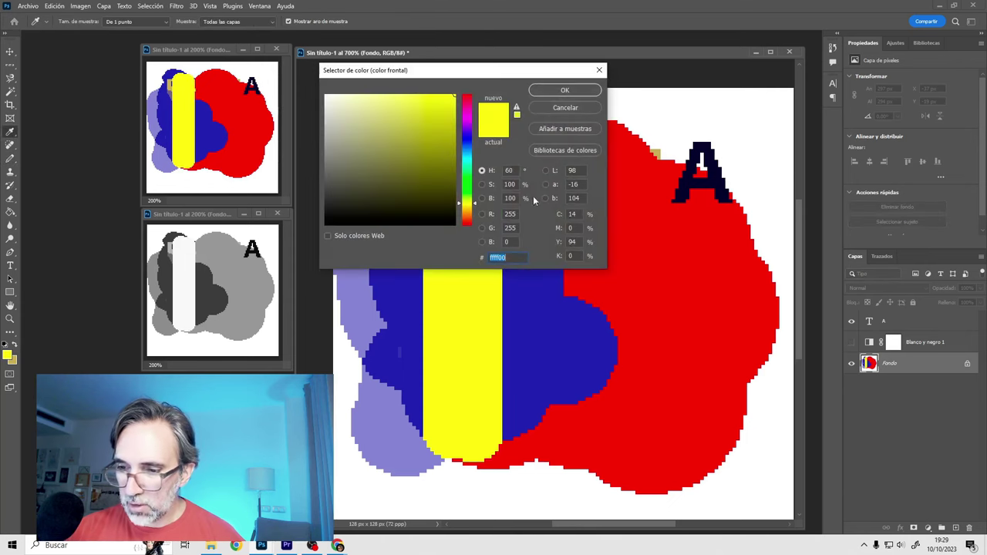
left_click_drag(519, 227, 485, 228)
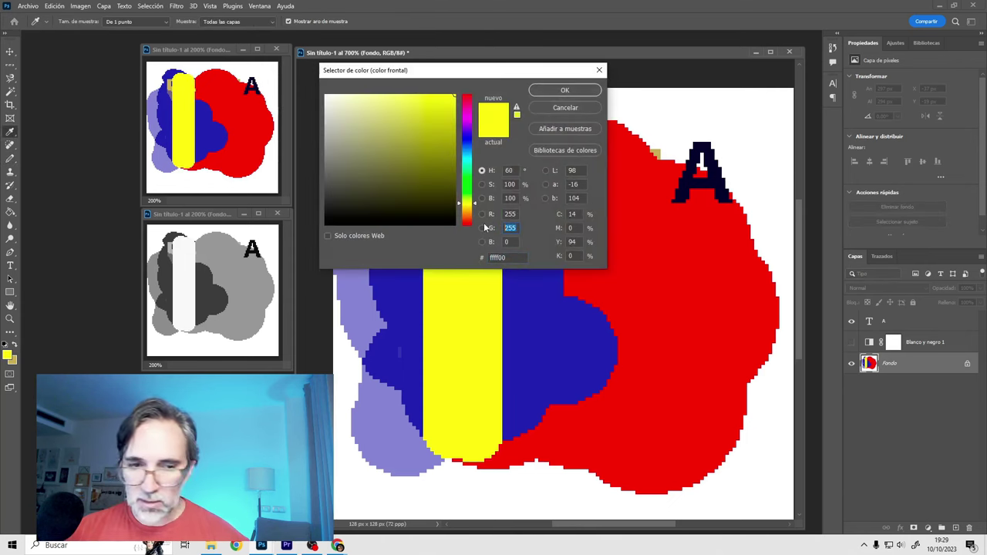
type("0")
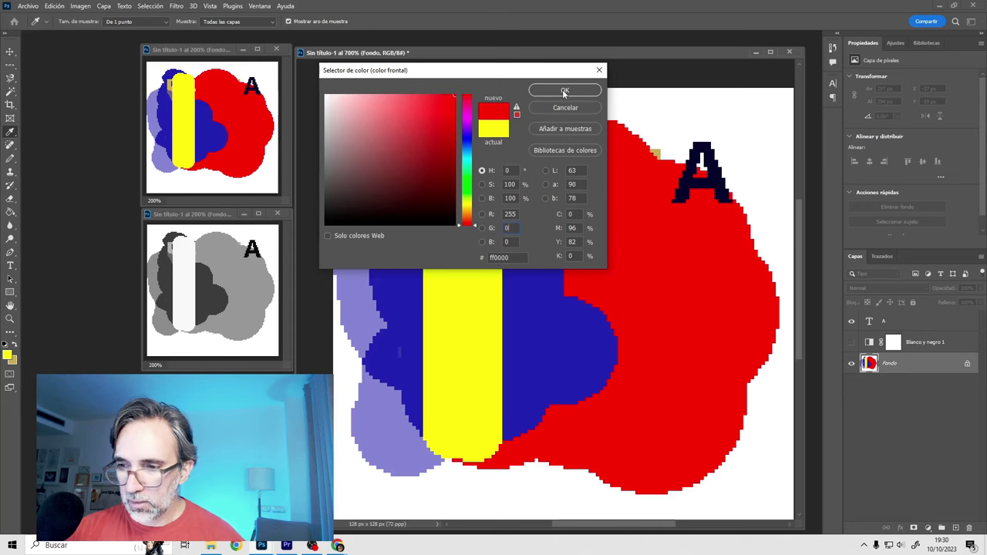
left_click(564, 91)
left_click(6, 356)
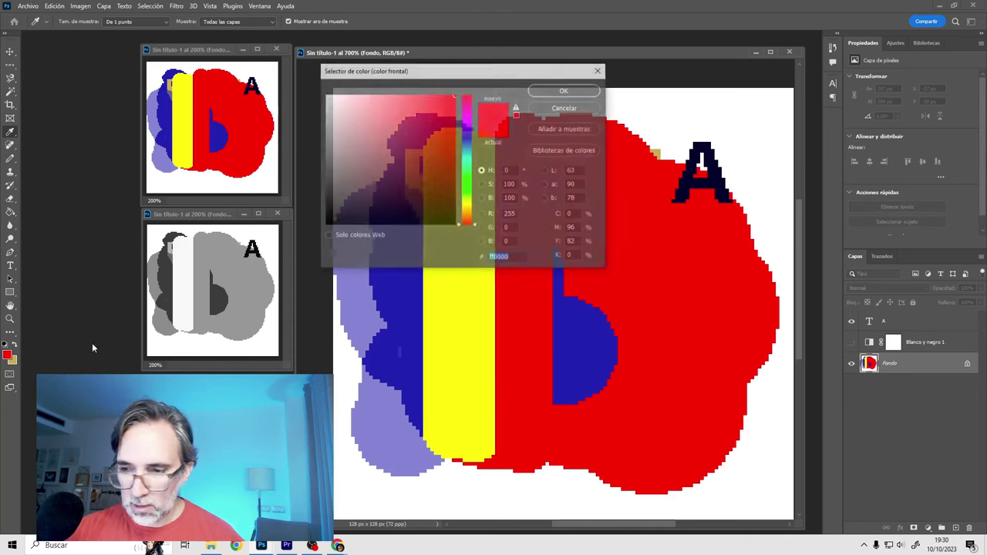
type("0000ff")
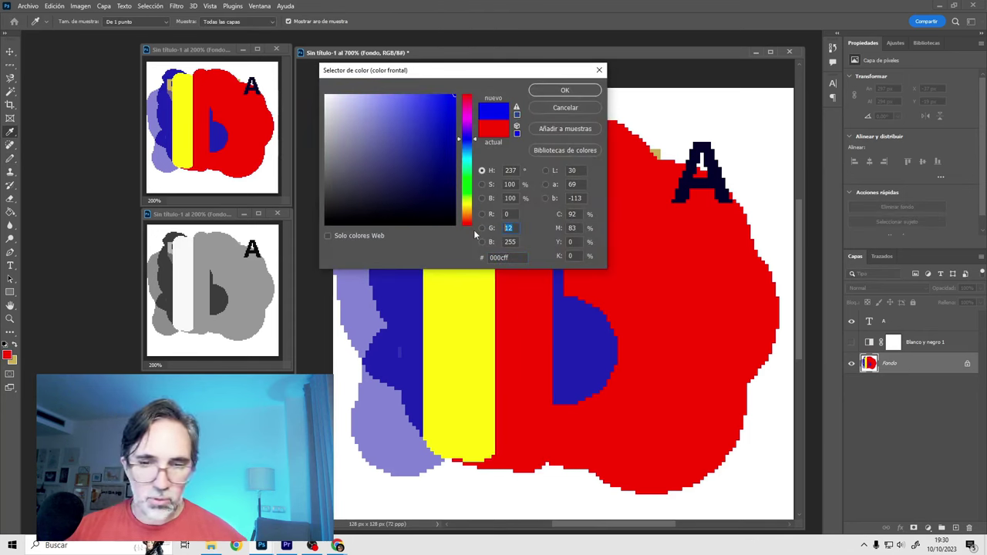
left_click(579, 91)
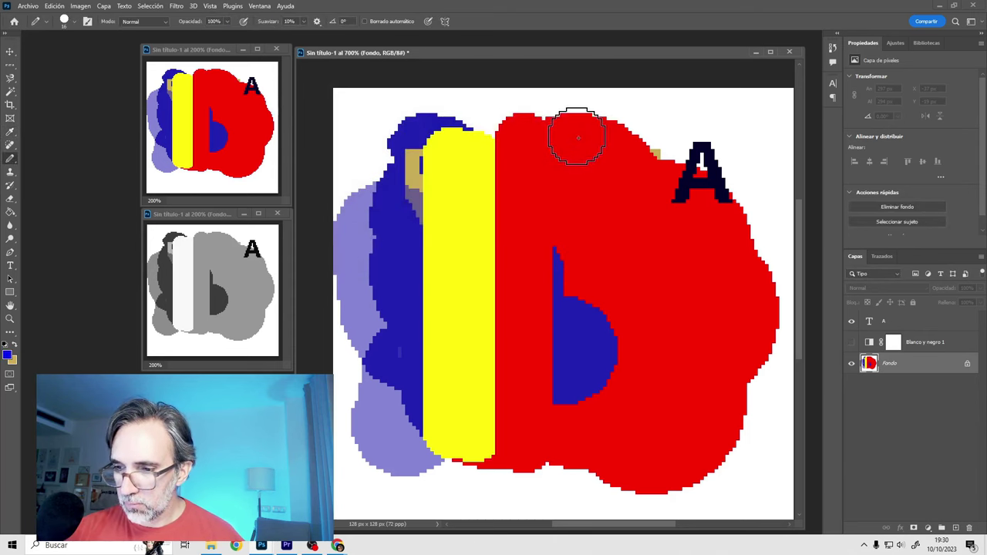
left_click_drag(579, 139, 578, 444)
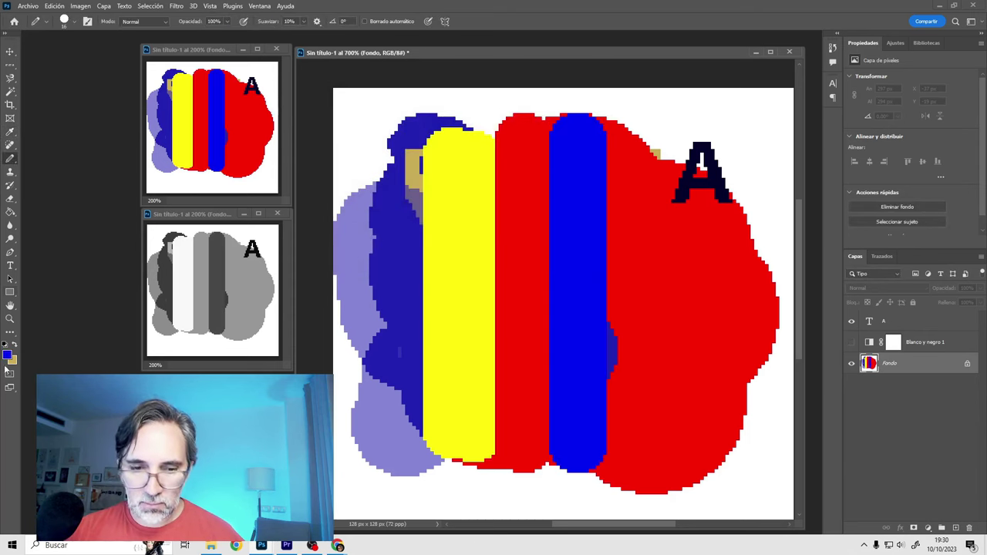
Step: Paint a vertical 00ff00 green bar on the left and turn on the Black & White layer
left_click(8, 356)
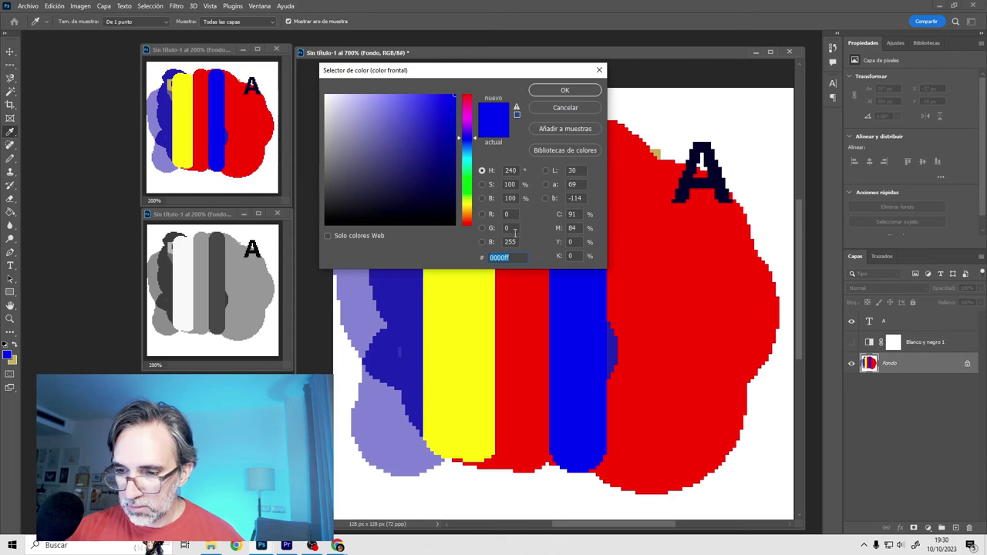
type("00ff00")
left_click(571, 91)
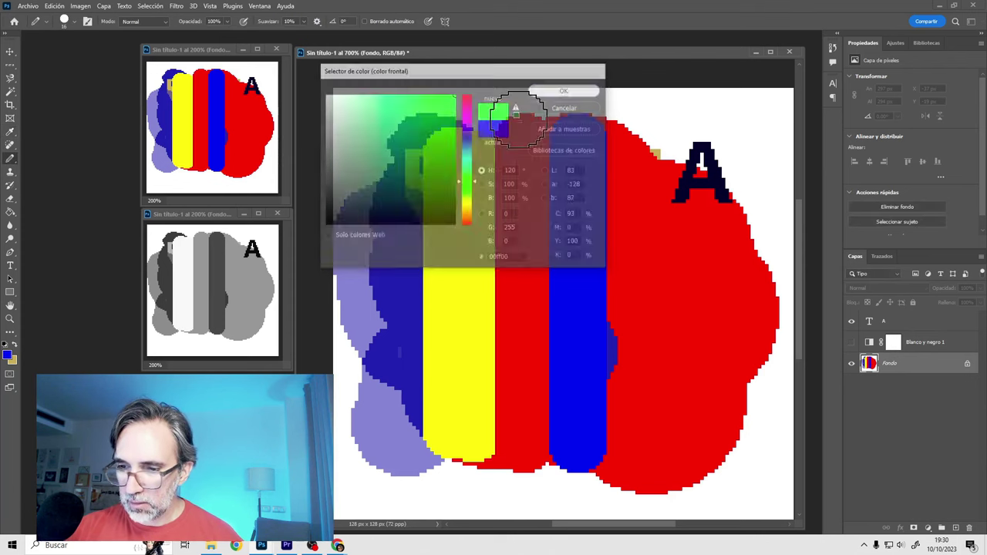
left_click_drag(398, 124, 398, 443)
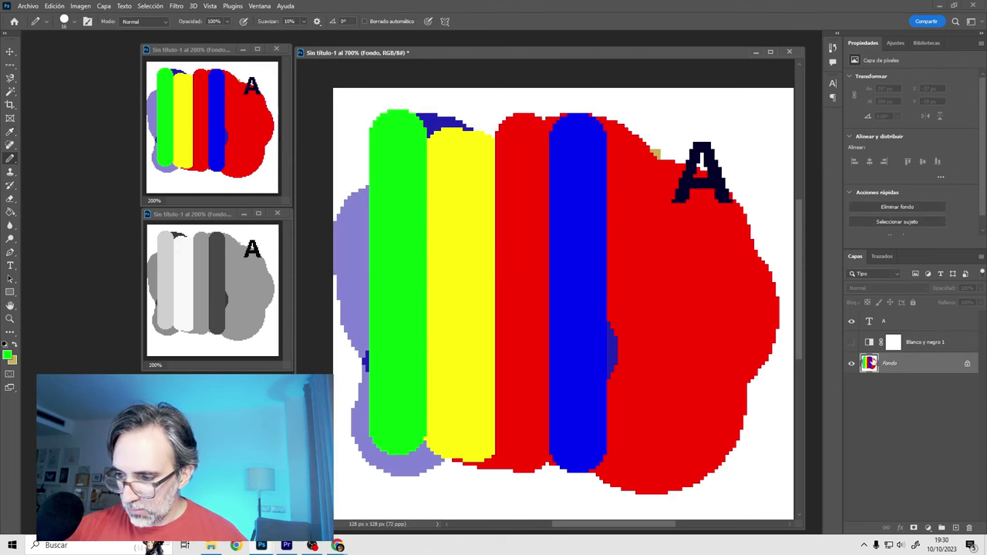
left_click(852, 344)
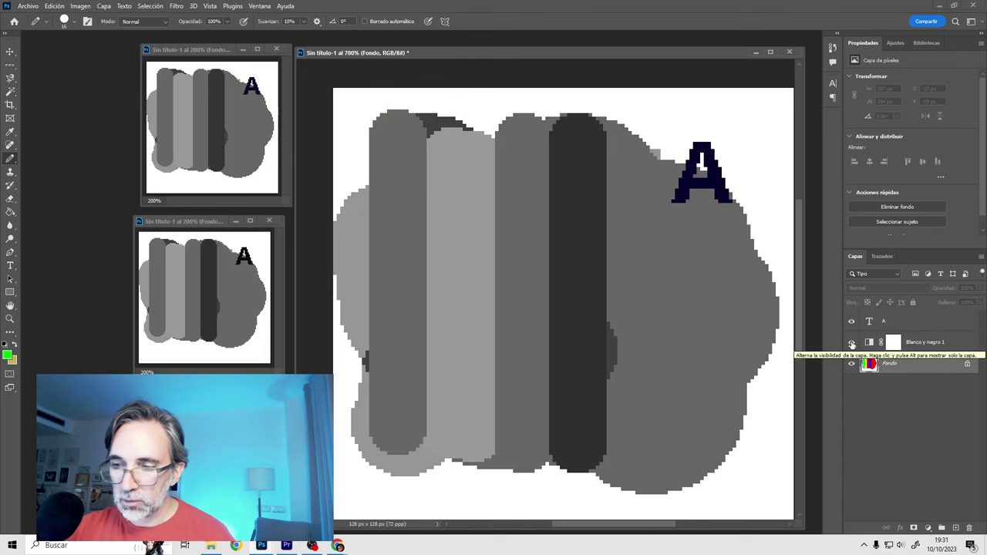
Step: Toggle Blanco y negro 1 repeatedly to compare the colour bars with their grey values
left_click(852, 343)
right_click(853, 343)
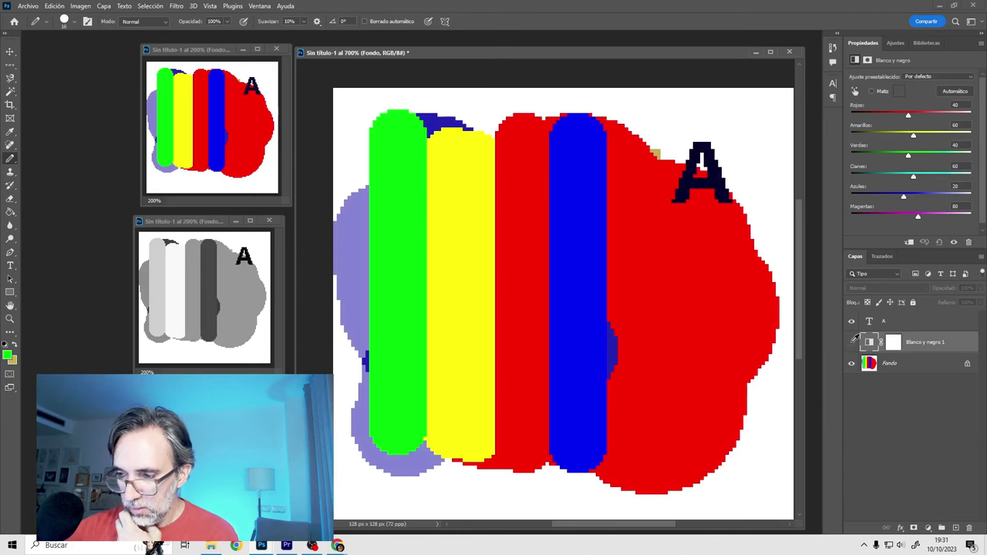
left_click(853, 344)
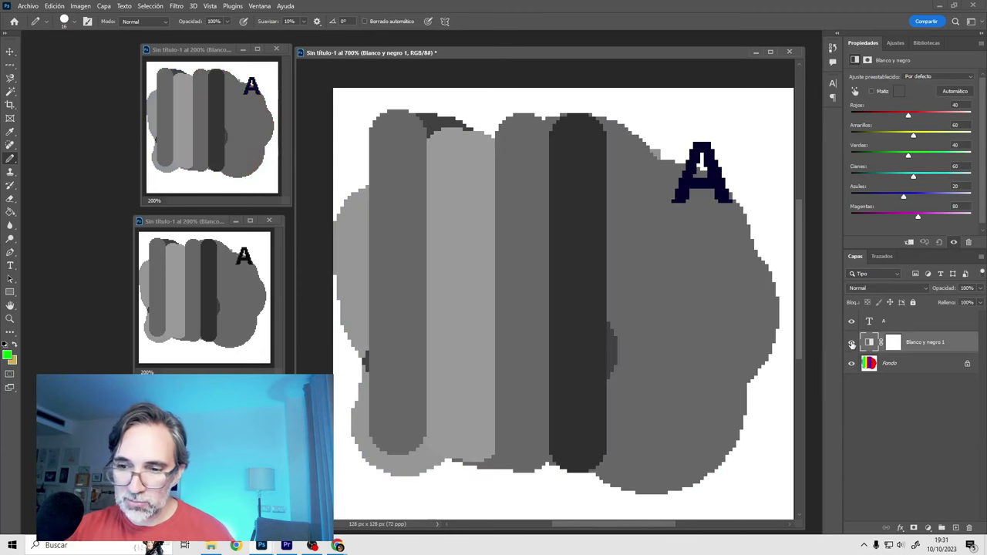
left_click(852, 344)
left_click(852, 343)
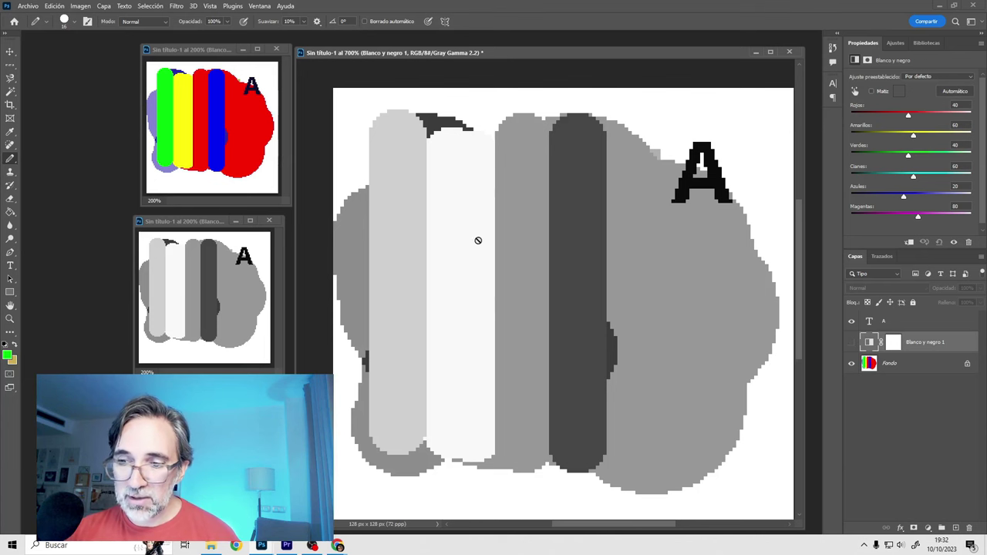
left_click(851, 342)
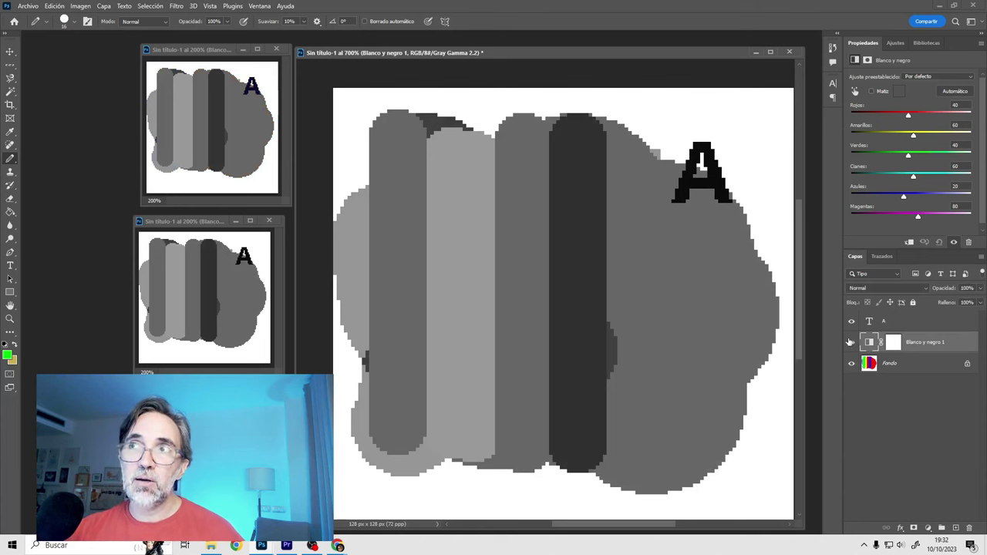
left_click(851, 342)
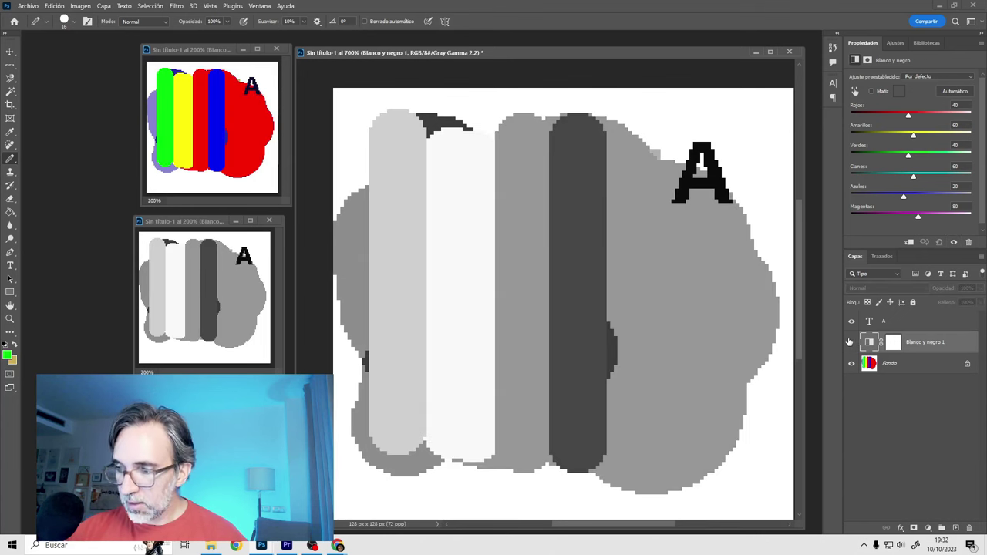
left_click(851, 342)
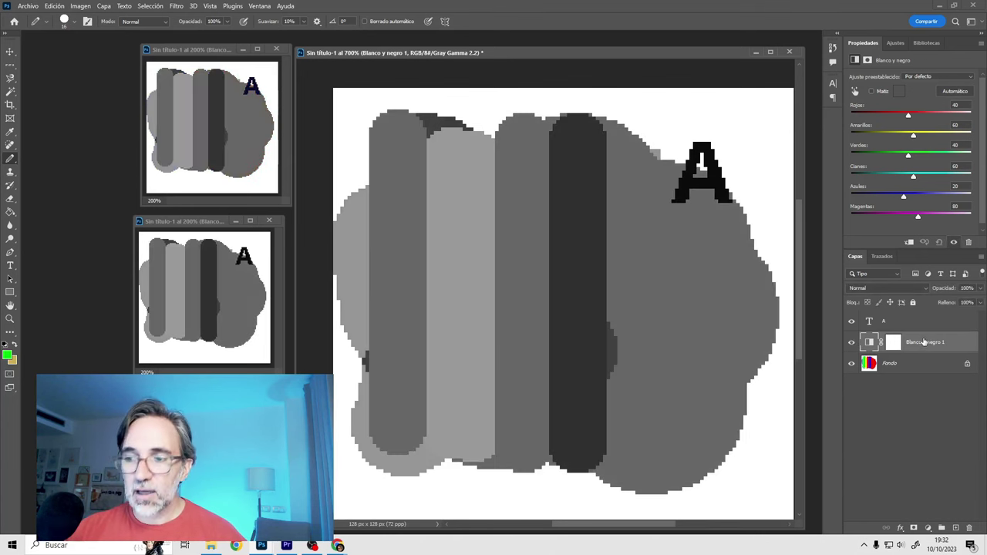
left_click(850, 343)
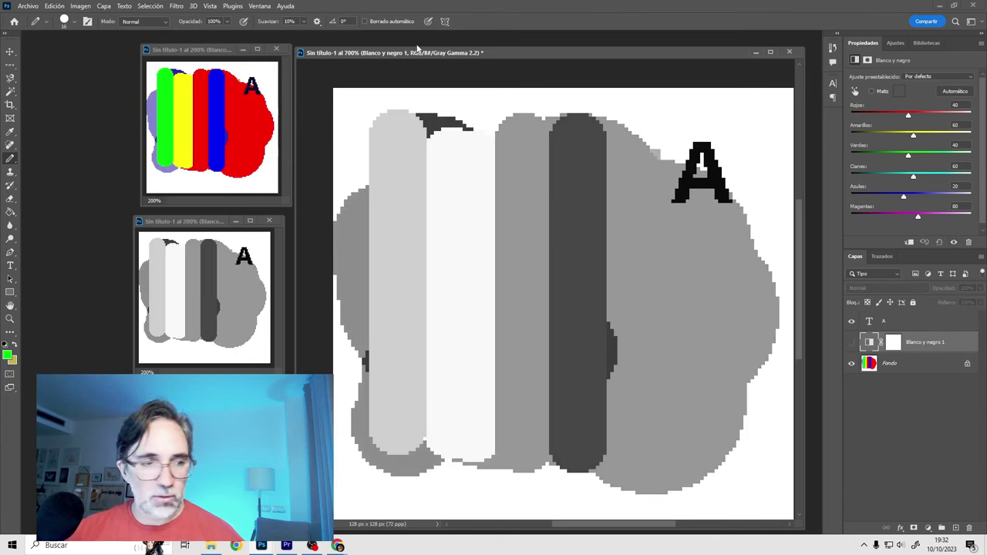
Step: Turn off the greyscale proof colours and zoom in on the yellow, red and blue bars
key("ctrl+y")
left_click_drag(201, 221, 206, 216)
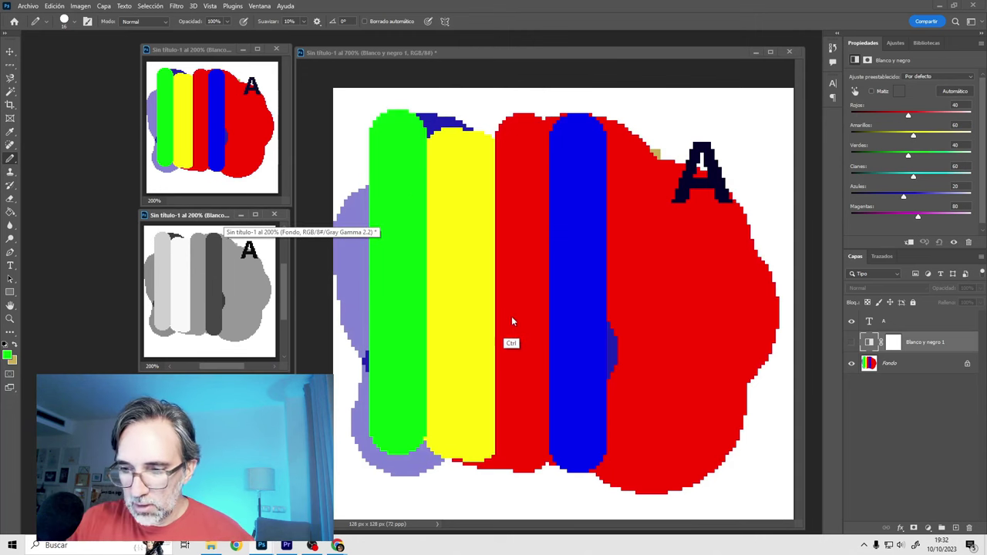
left_click_drag(513, 316, 553, 272)
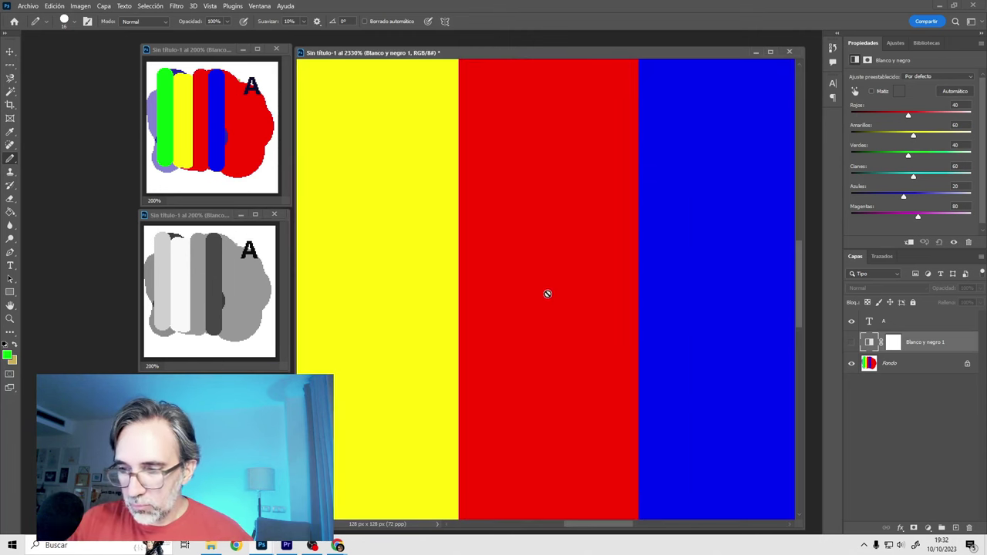
left_click(860, 379)
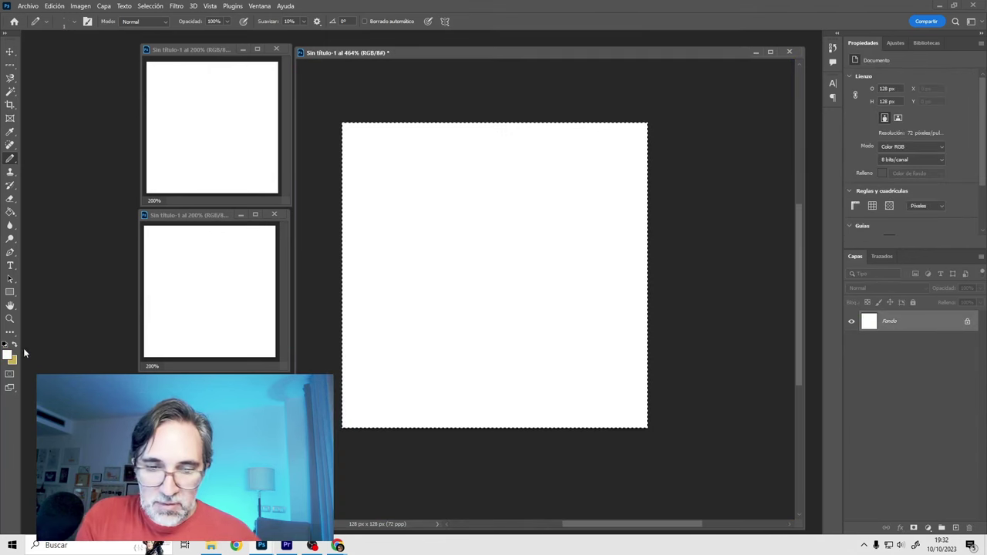
Step: Set the foreground to 000000, undo a looping test stroke, and place one starting pixel
left_click(10, 354)
type("000000")
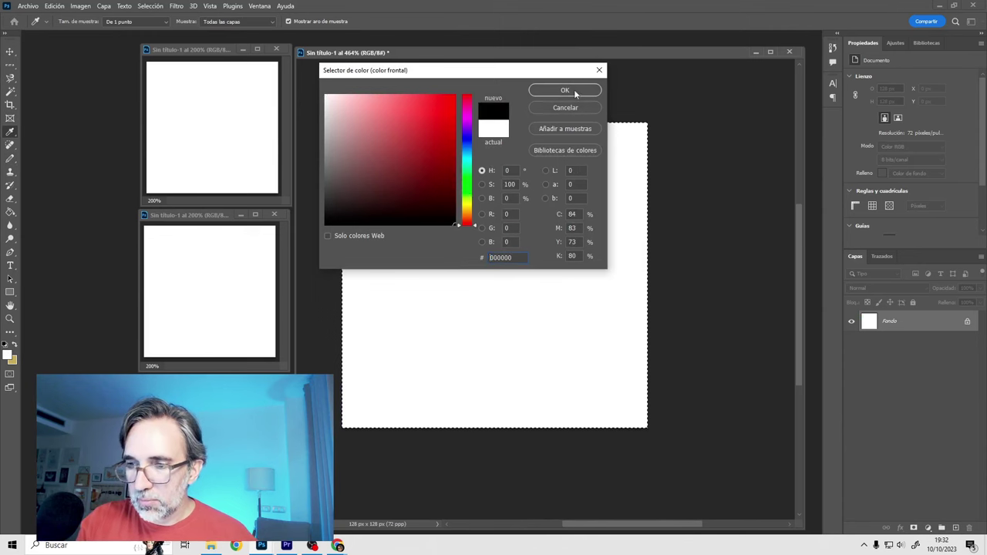
left_click(576, 90)
left_click_drag(479, 262, 551, 272)
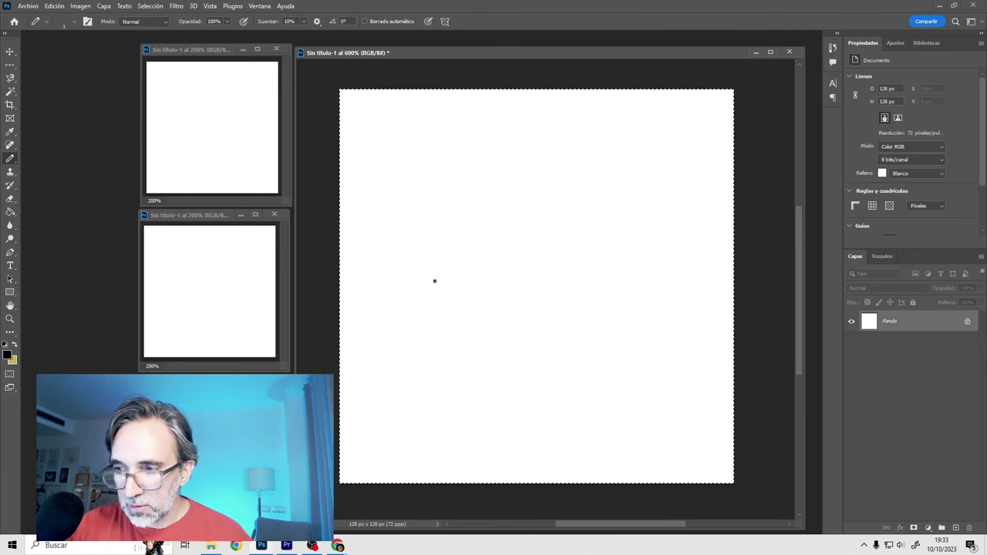
left_click_drag(570, 175, 498, 370)
key("ctrl+z")
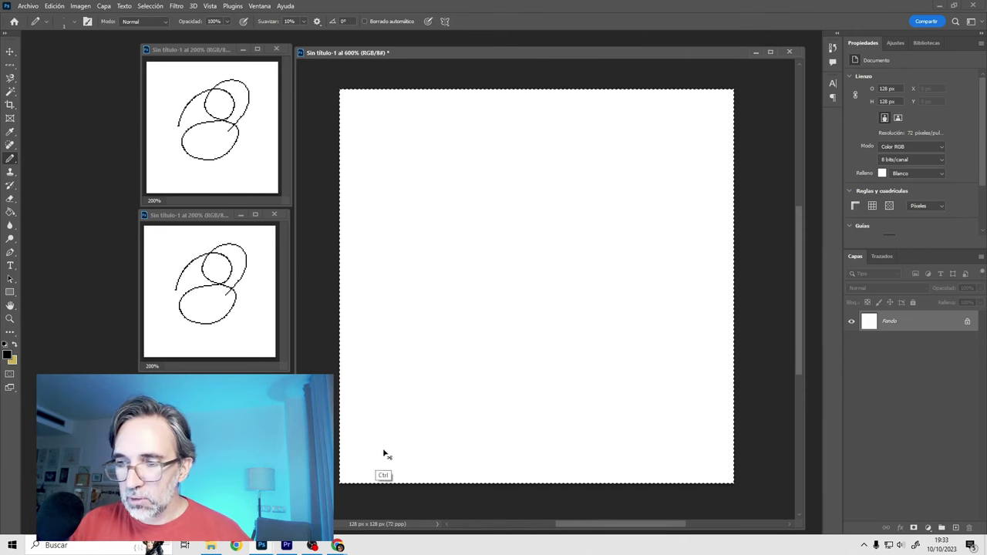
left_click(479, 257)
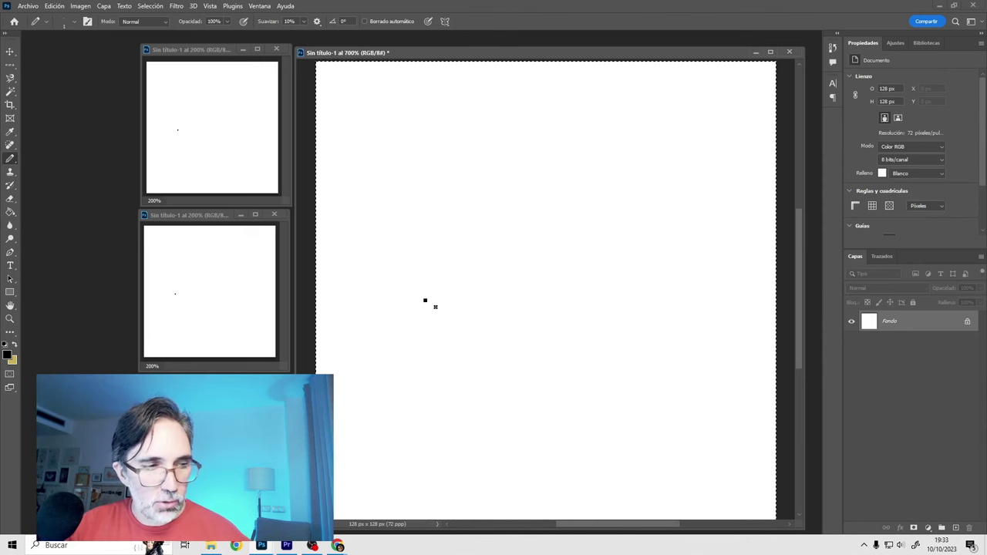
Step: Sketch trial straight segments and a parallel diagonal stroke from the starting dot
left_click(546, 186, "shift")
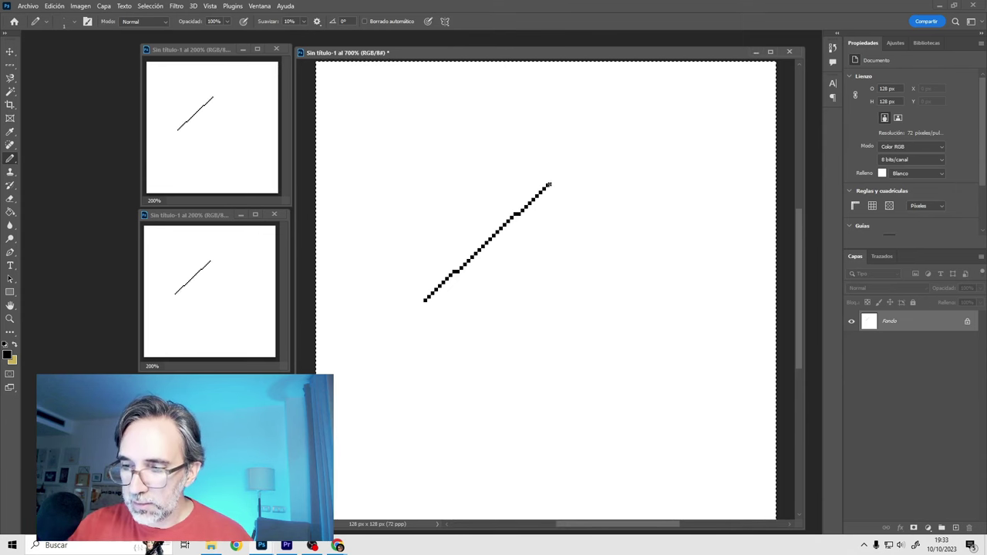
left_click(617, 182, "shift")
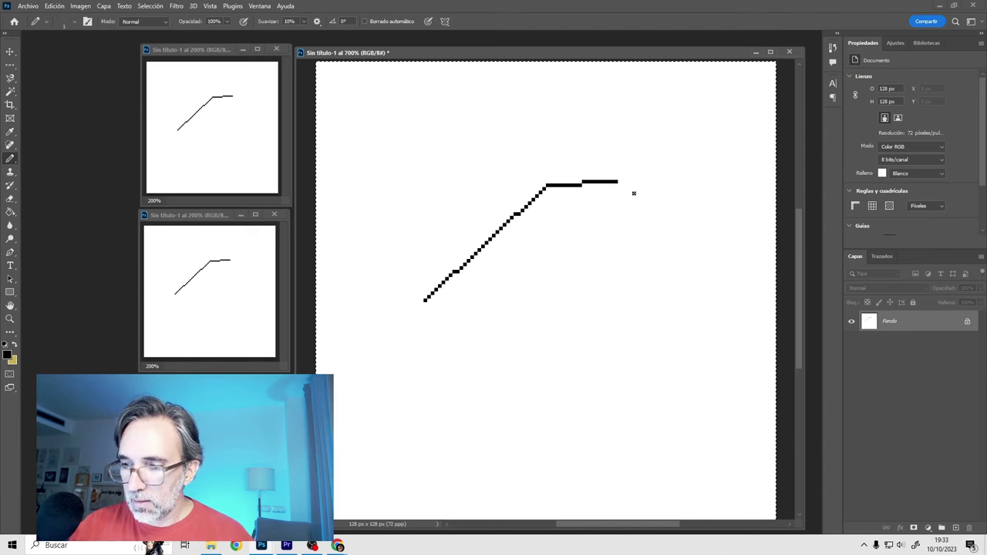
left_click(658, 224, "shift")
left_click(656, 265, "shift")
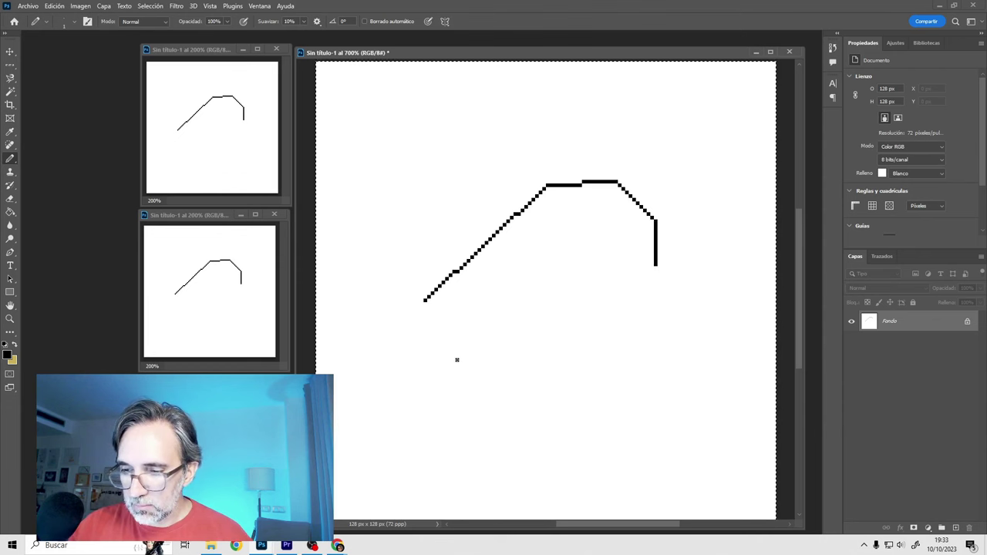
left_click_drag(446, 374, 555, 256)
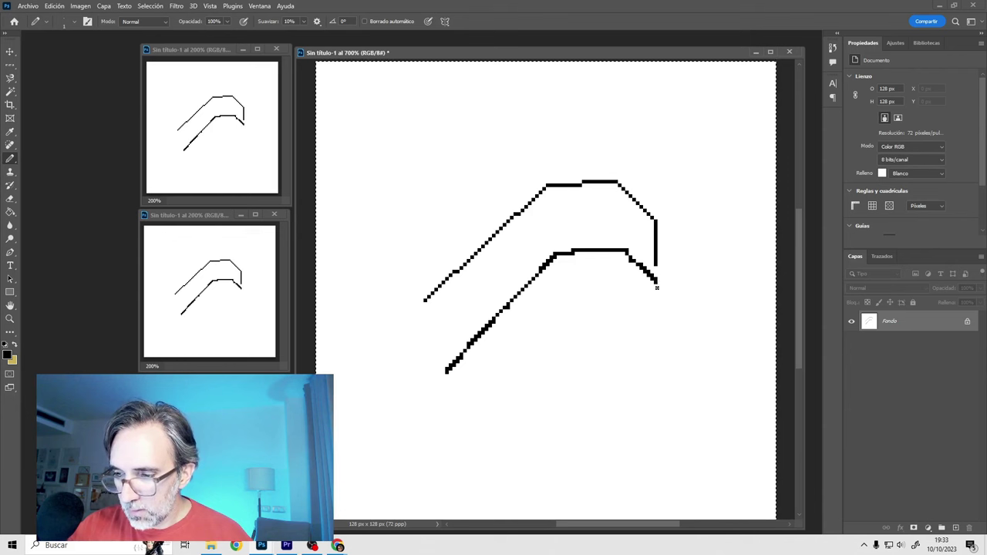
left_click_drag(660, 371, 660, 388)
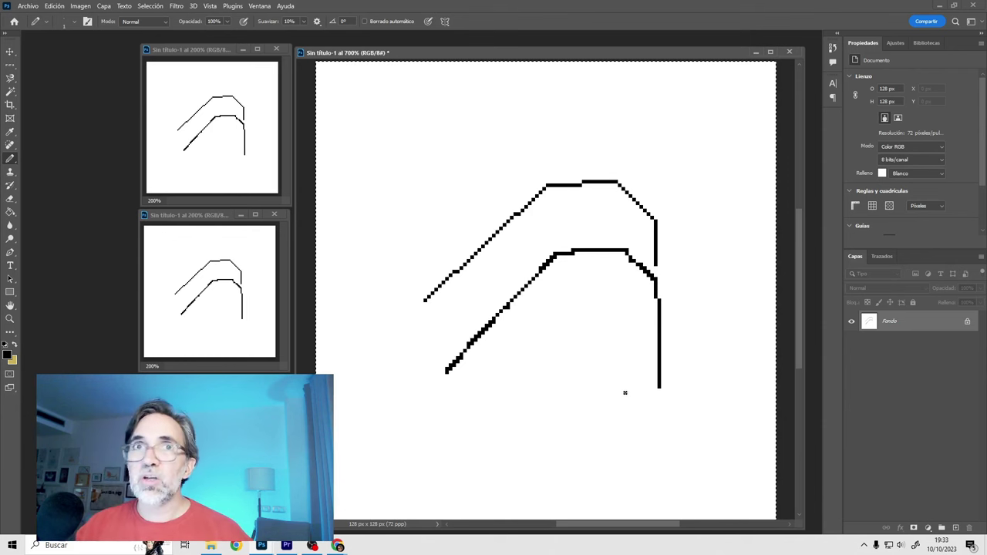
Step: Undo and clear the trial strokes, then draw and undo a fresh diagonal line
key("ctrl+z")
key("ctrl+z")
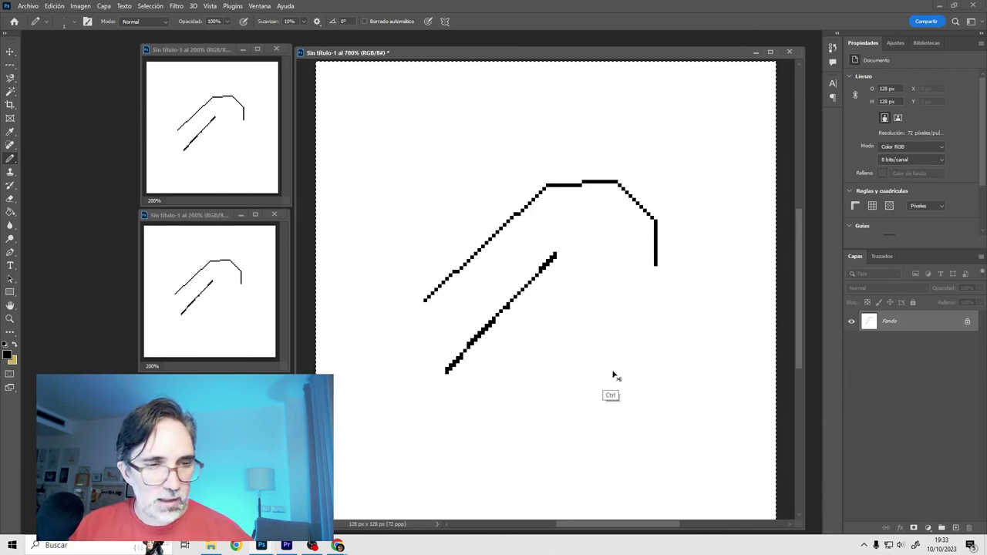
key("shift+BackSpace")
key("Escape")
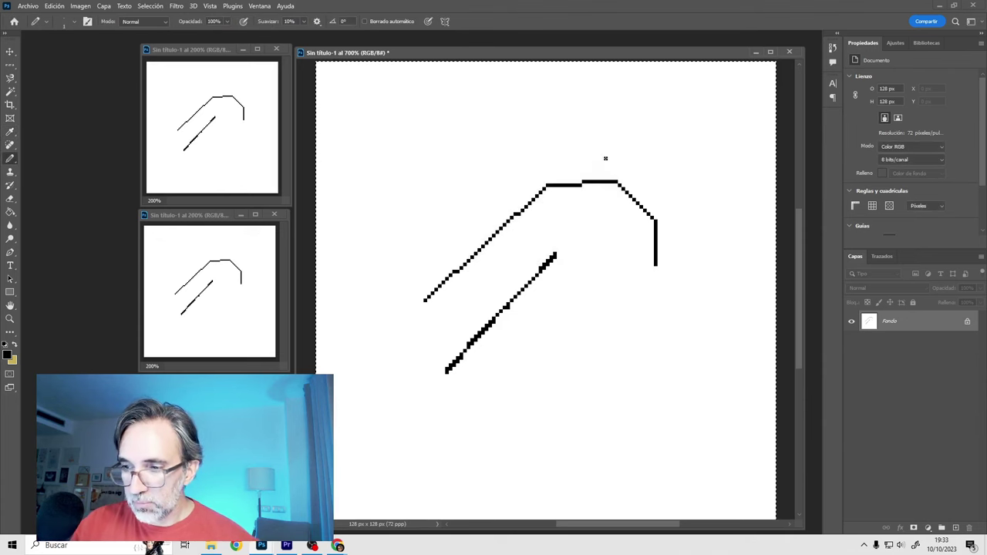
key("Delete")
left_click(537, 167, "shift")
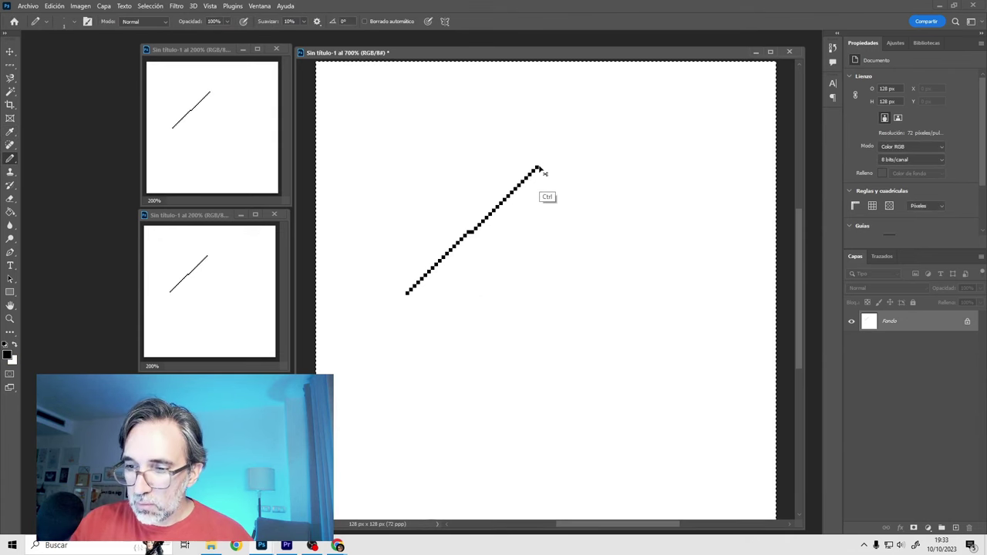
key("ctrl+z")
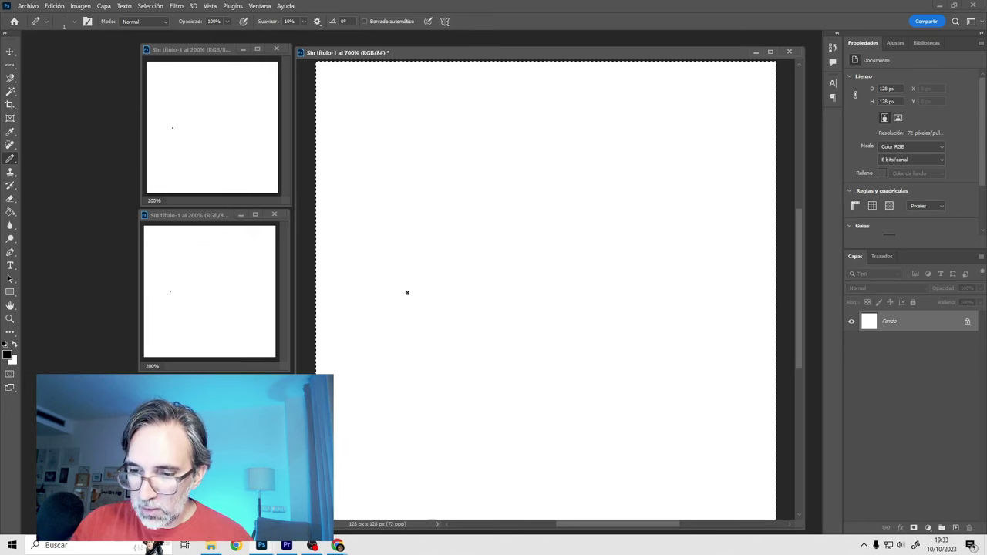
Step: Draw the box's joining diagonal, top edge, right side and a clean lower diagonal edge
left_click(529, 166, "shift")
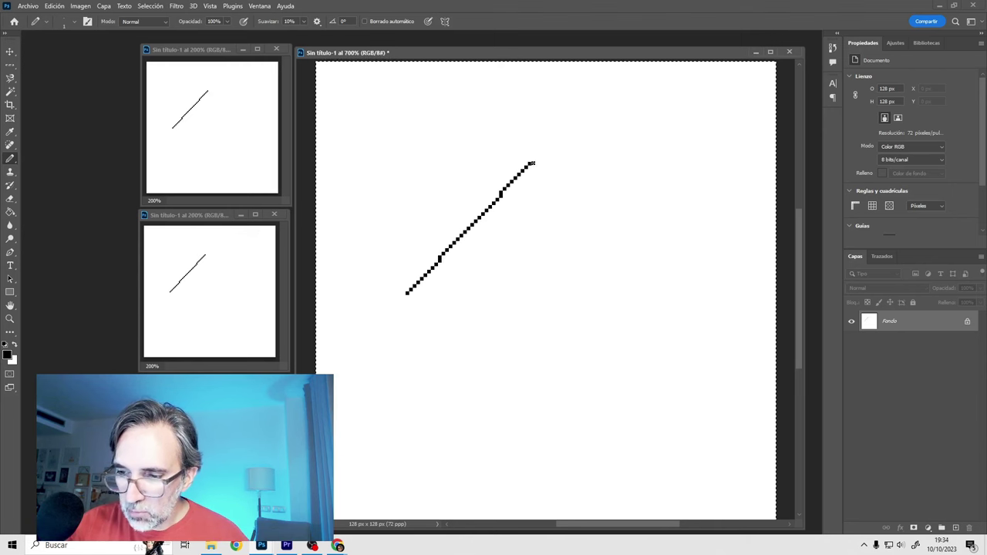
key("ctrl+z")
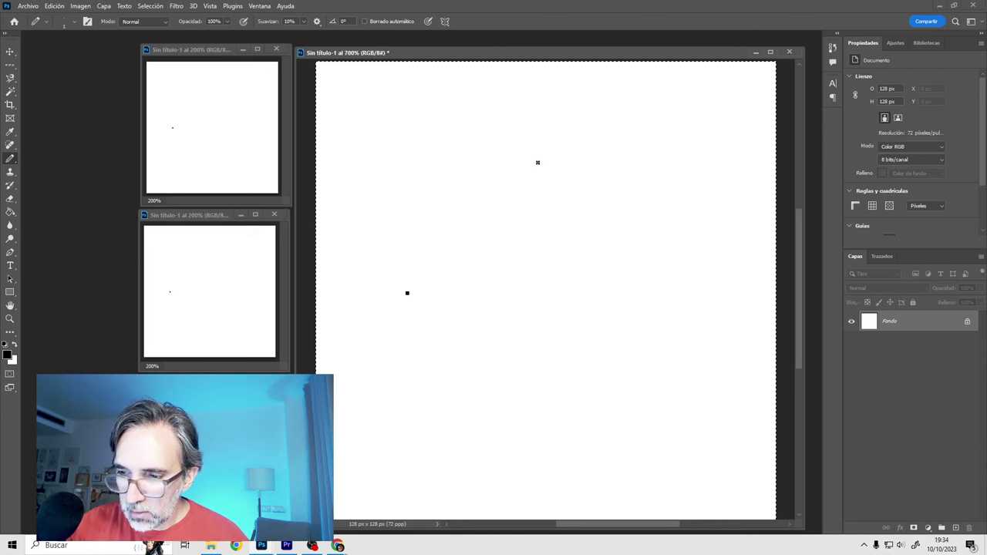
key("shift")
key("shift")
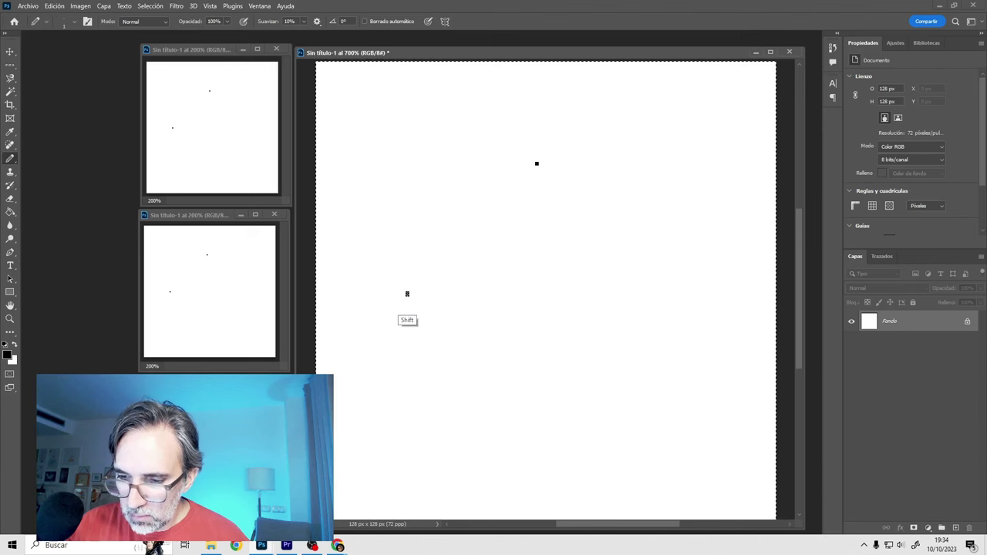
left_click(407, 293, "shift")
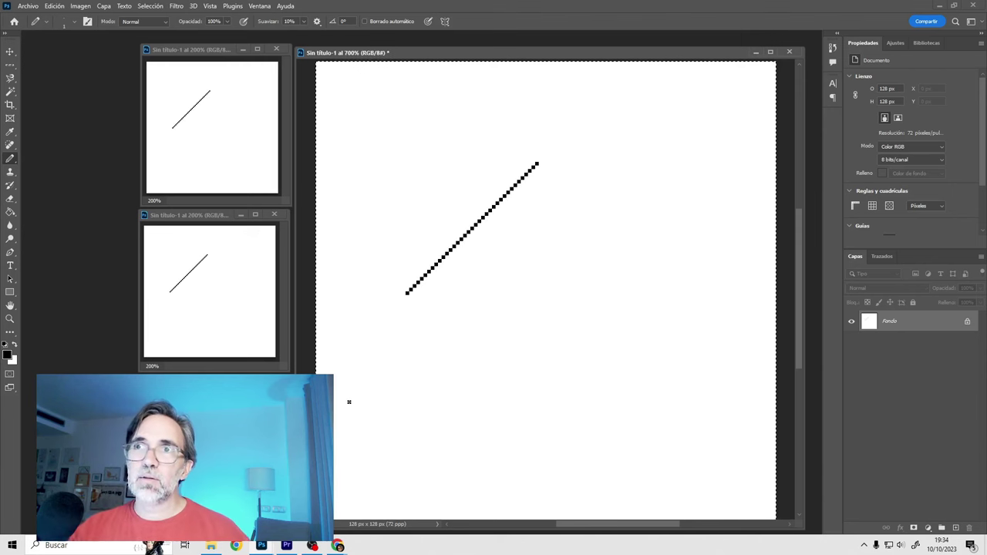
mouse_move(536, 164)
left_mouse_down()
mouse_move(565, 163)
mouse_move(645, 263)
left_mouse_up()
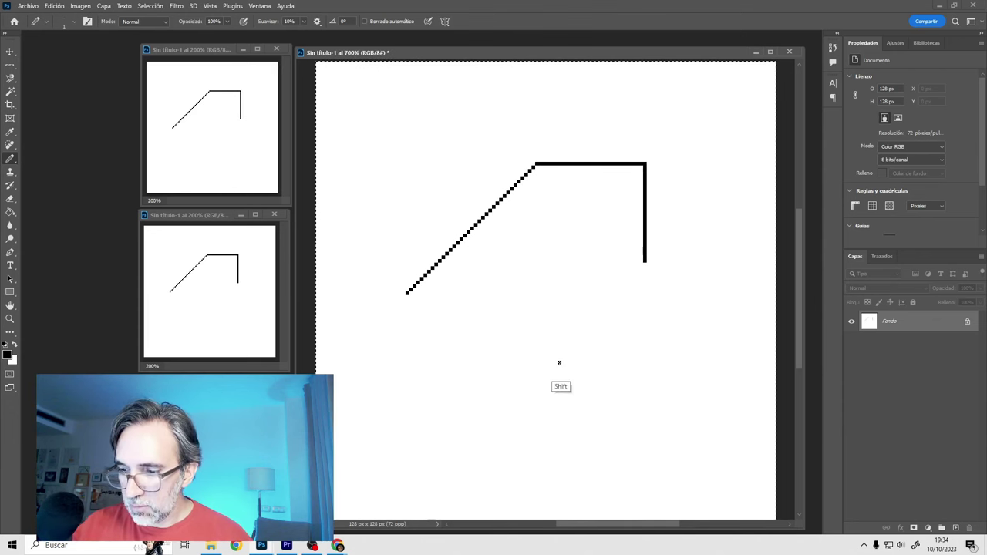
left_click(644, 262, "shift")
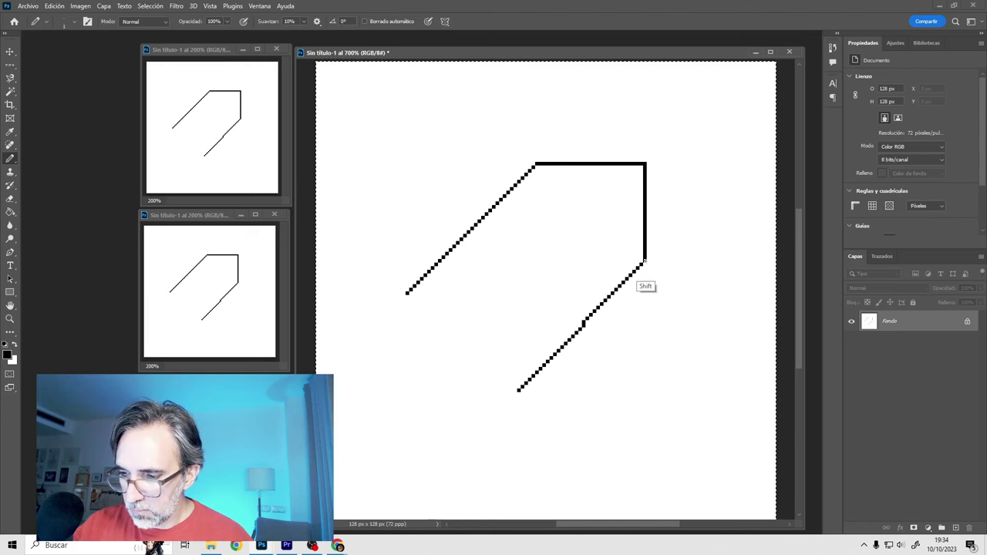
key("ctrl+z")
left_click(517, 391, "shift")
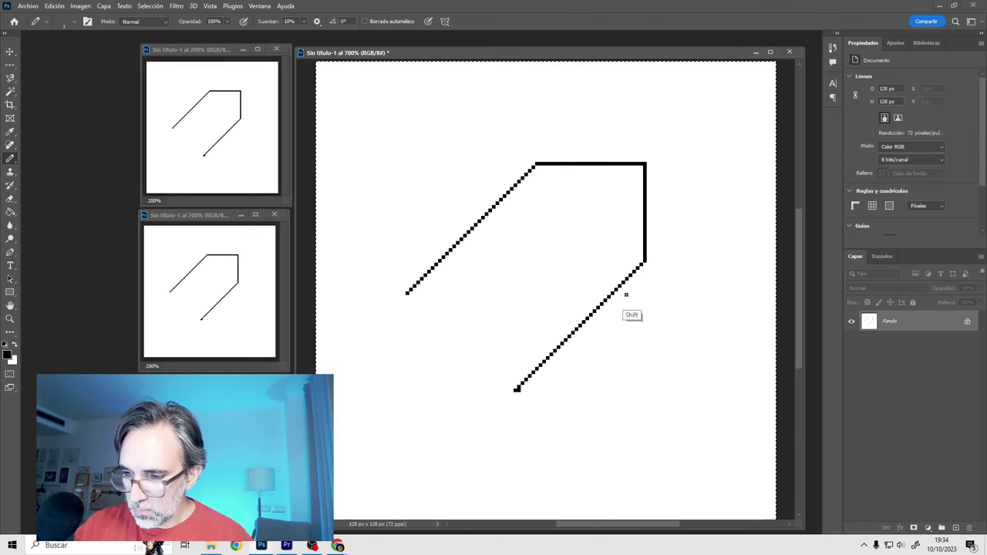
Step: Add the vertical edge, corner diagonal and front square, then freehand the rounded flame outline
left_click_drag(517, 388, 533, 282)
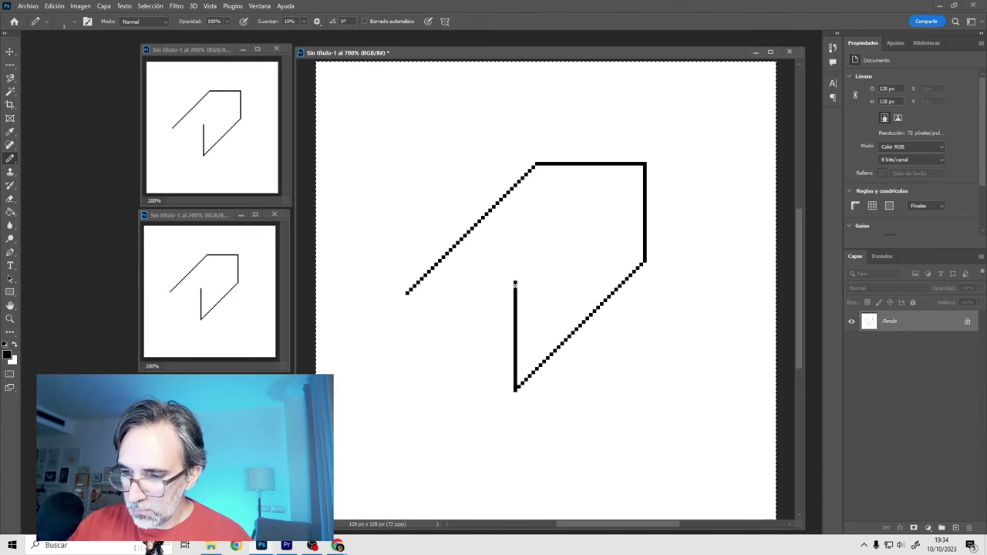
left_click(644, 165, "shift")
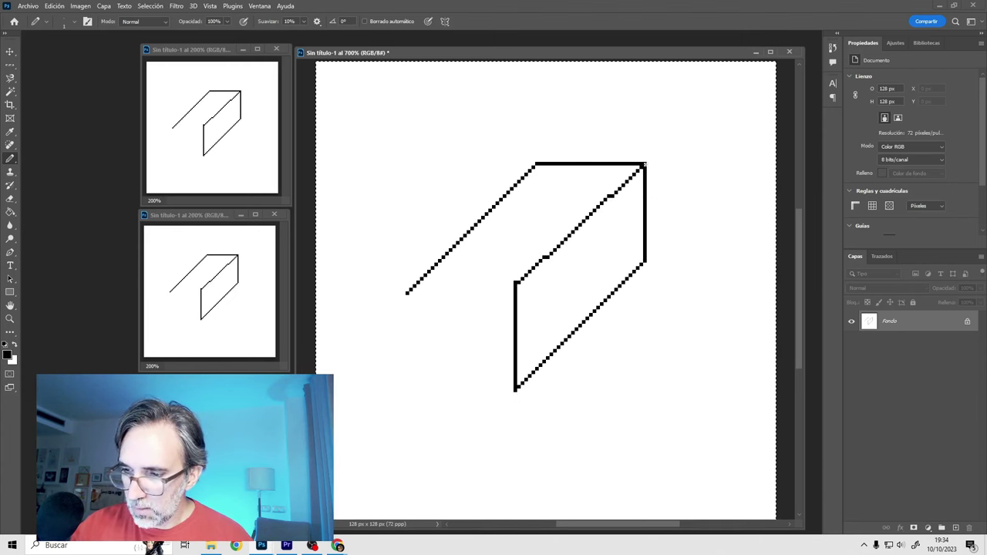
key("ctrl+z")
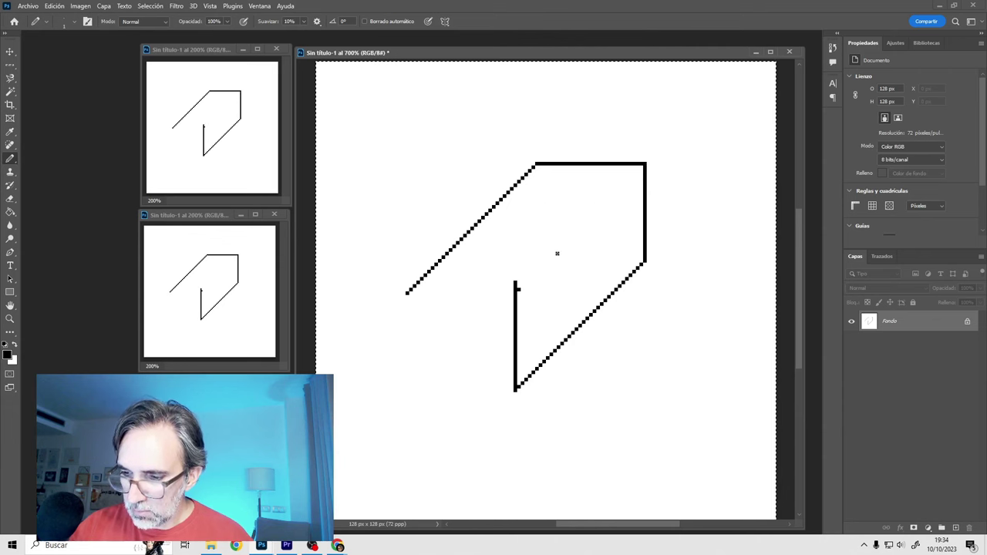
left_click(645, 165, "shift")
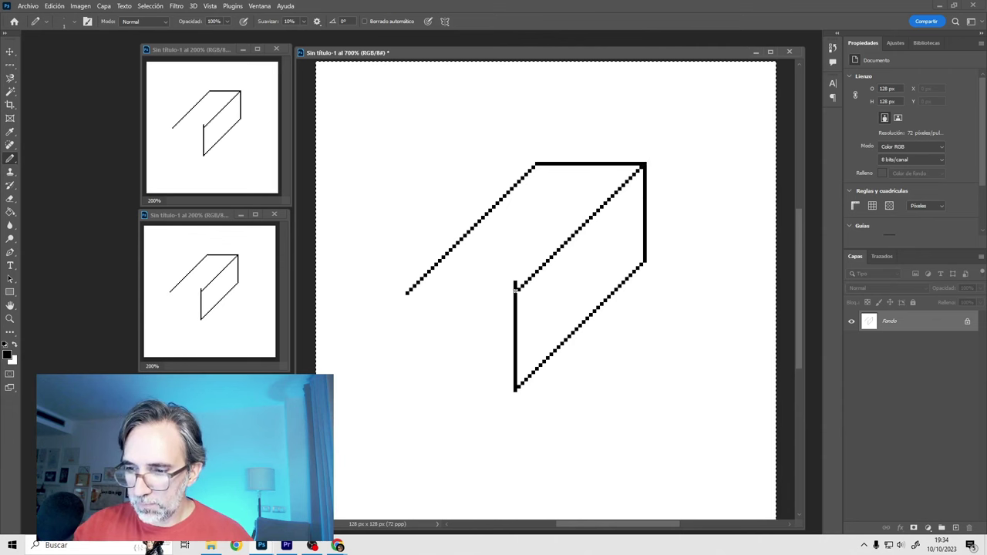
mouse_move(515, 289)
left_mouse_down()
mouse_move(408, 290)
mouse_move(410, 367)
left_mouse_up()
left_click(410, 387, "shift")
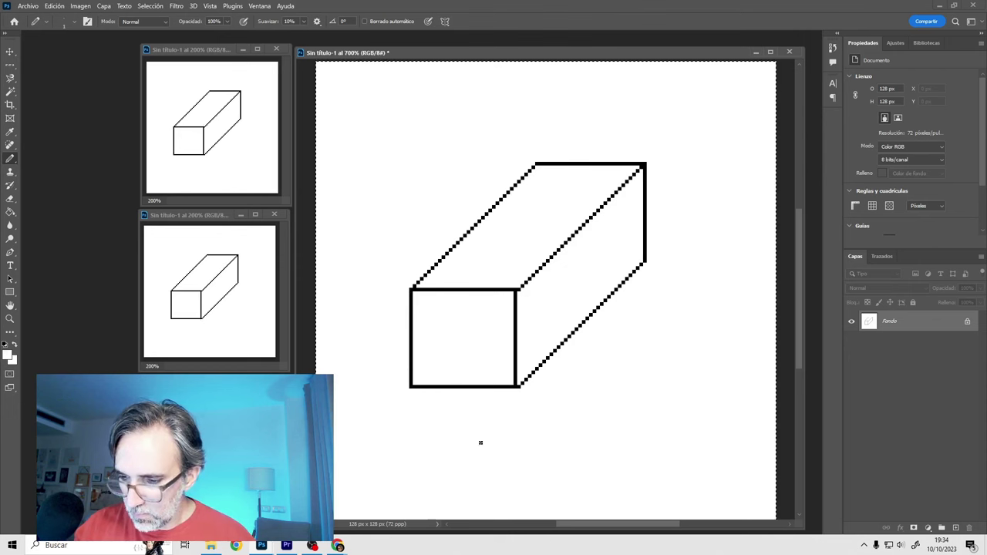
left_click_drag(553, 286, 474, 305)
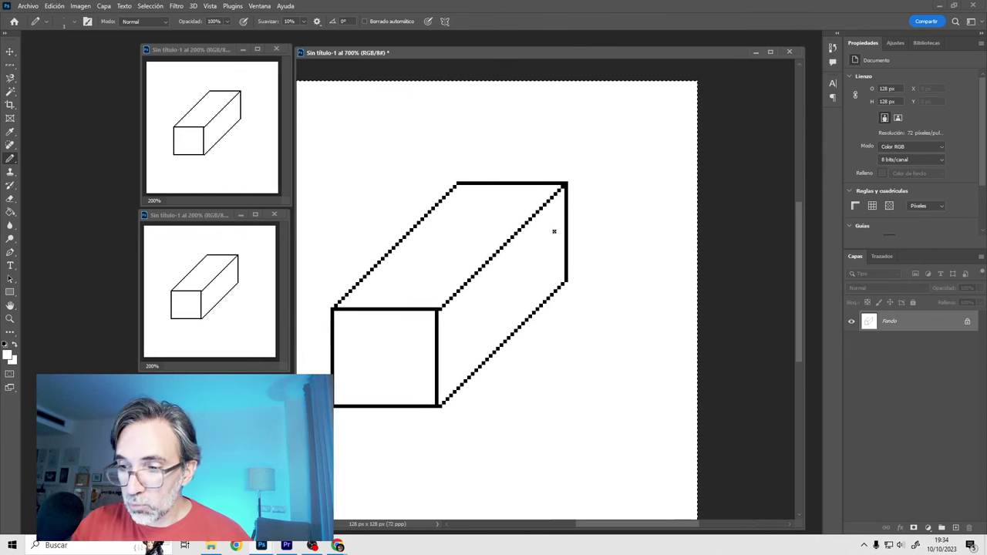
mouse_move(520, 157)
left_mouse_down()
mouse_move(569, 105)
mouse_move(654, 201)
mouse_move(590, 304)
left_mouse_up()
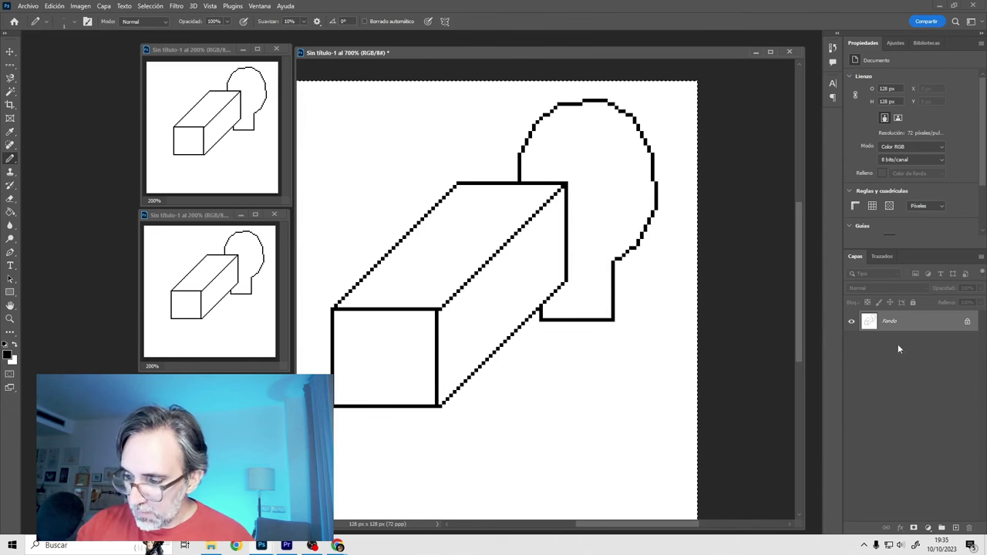
Step: Convert Fondo to a regular layer and add a white-filled layer beneath it
double_click(875, 324)
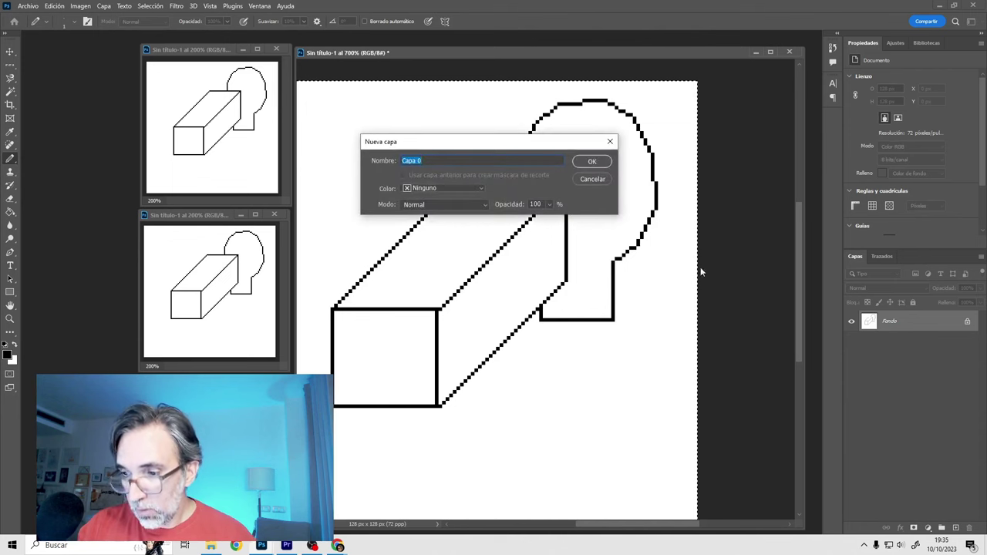
key("Return")
key("ctrl+shift+alt+n")
left_click_drag(903, 328, 898, 351)
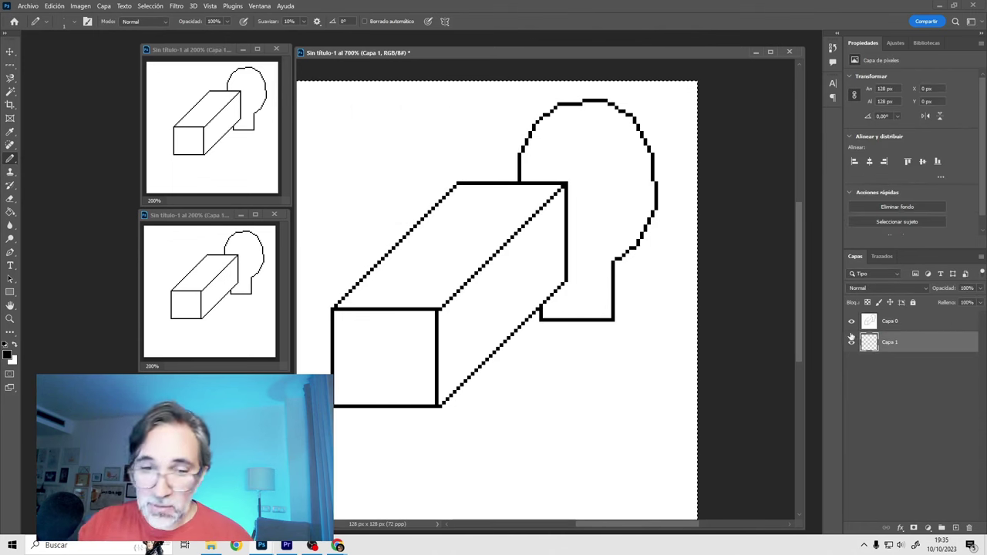
key("g")
key("x")
left_click(582, 386)
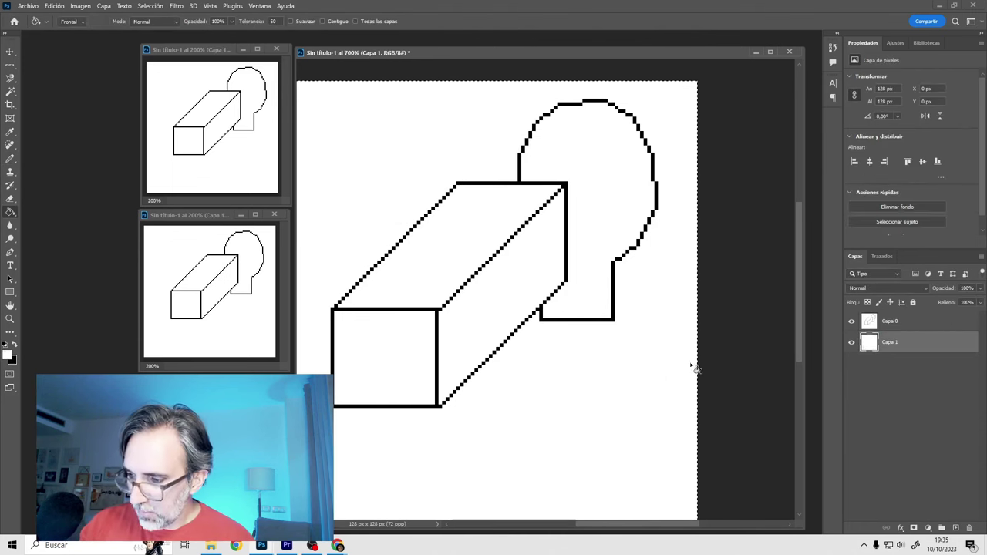
Step: Add an empty layer between, show the Swatches panel, and choose red as the paint colour
key("alt+bracketright")
key("b")
left_click(954, 529, "ctrl")
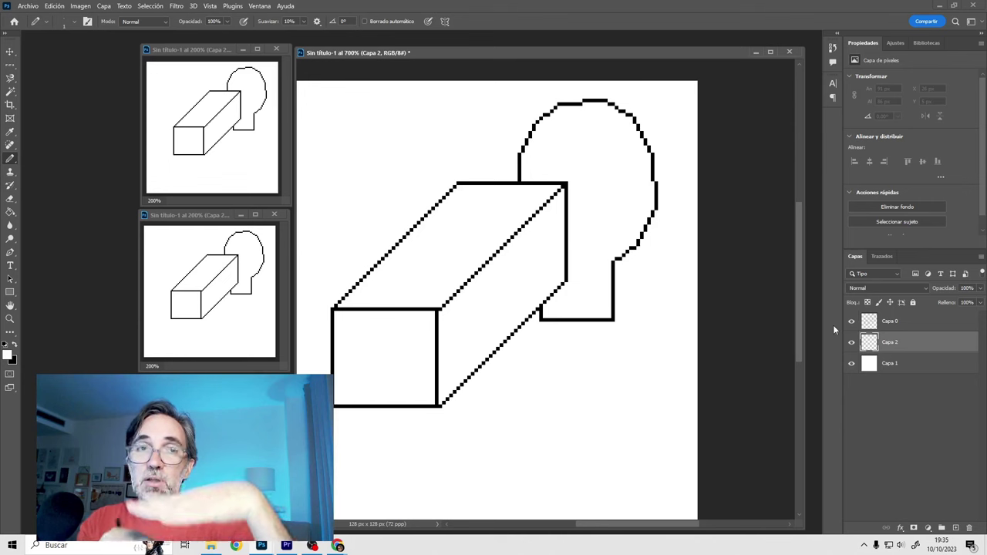
left_click(897, 43)
left_click(929, 43)
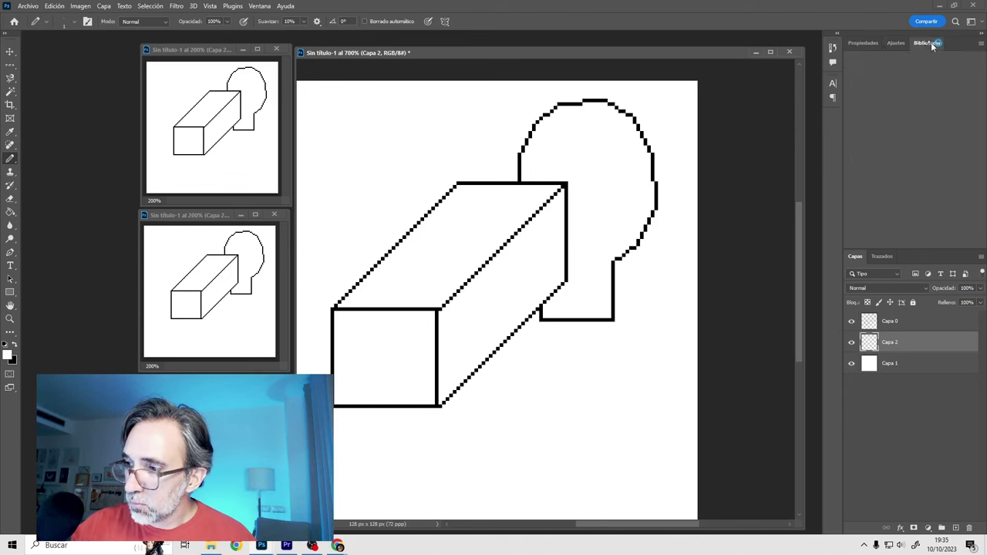
left_click(868, 43)
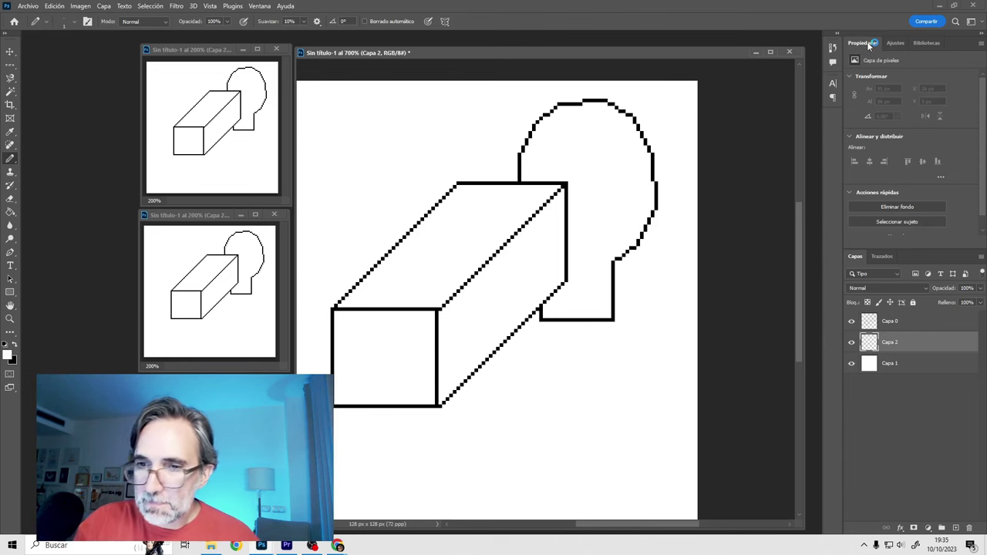
left_click(259, 6)
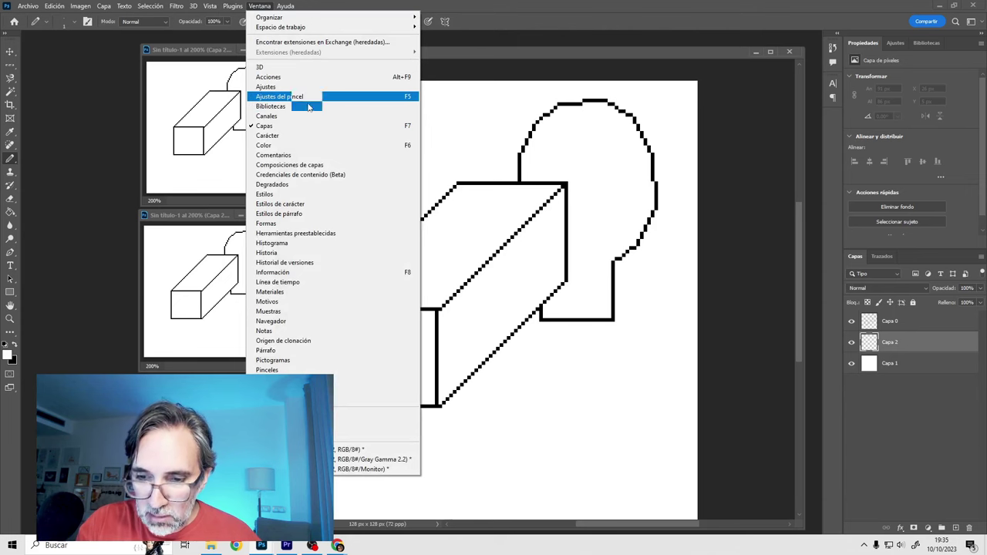
left_click(297, 302)
left_click(297, 311)
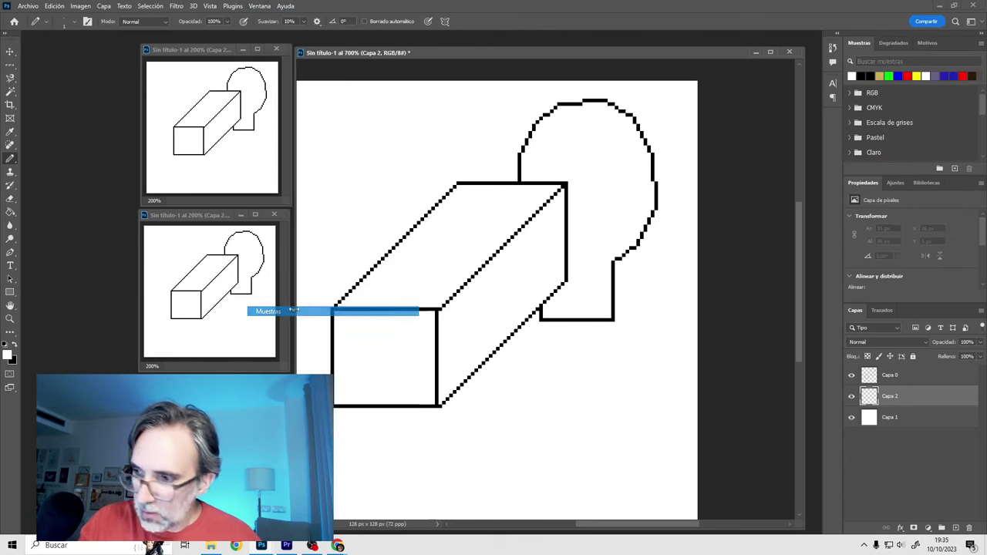
left_click(907, 74)
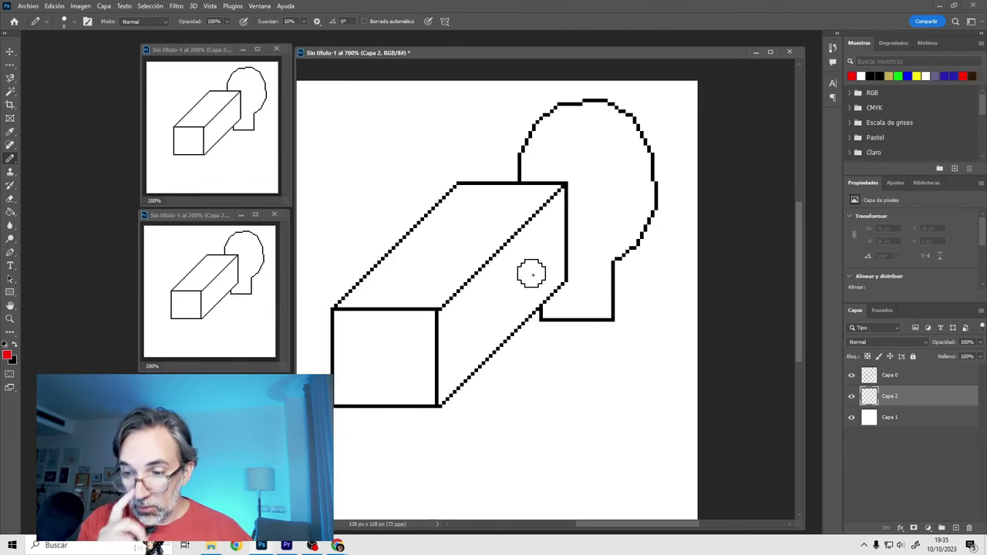
Step: On Capa 2, paint the flame shape solid red and the box faces bright green beneath the outlines
mouse_move(566, 132)
left_mouse_down()
mouse_move(544, 155)
mouse_move(634, 214)
left_mouse_up()
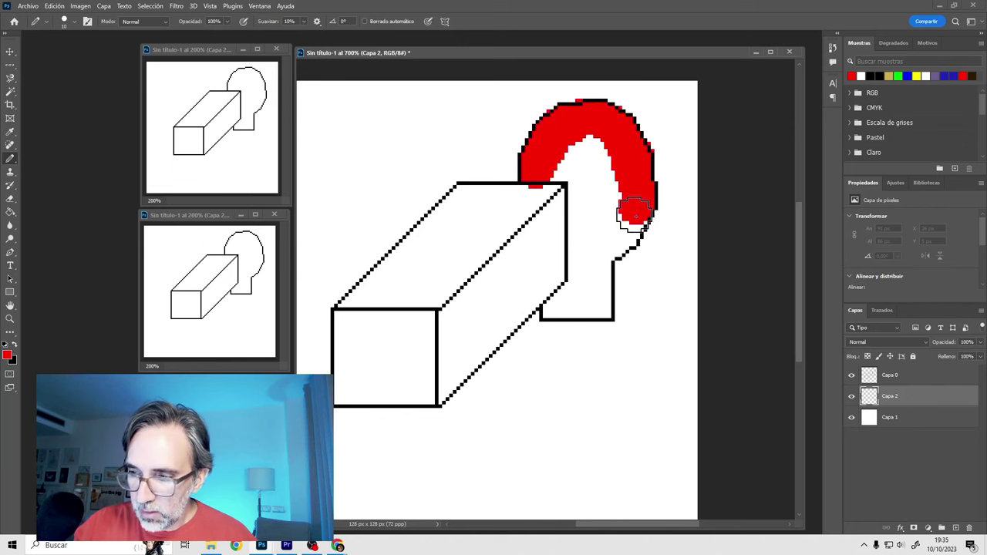
left_click_drag(634, 214, 580, 235)
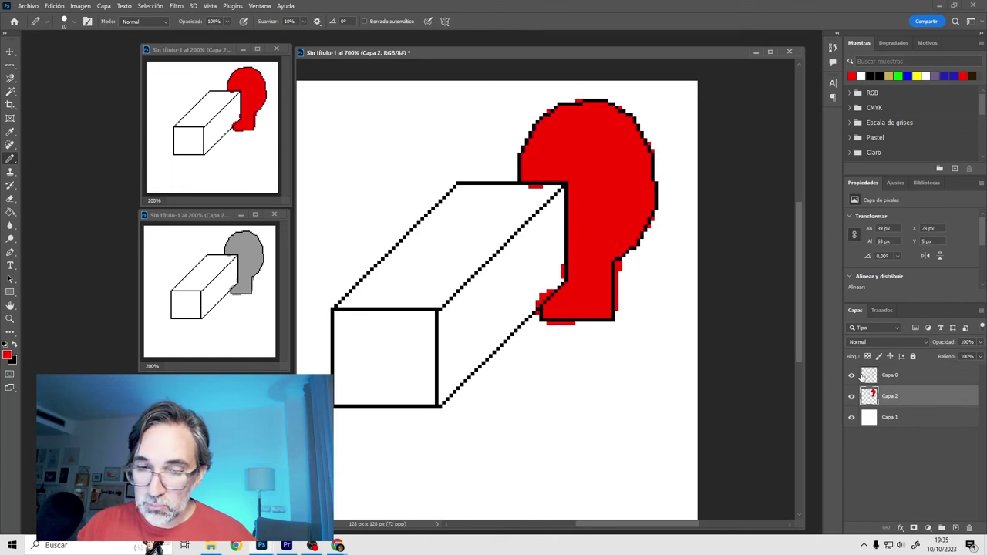
left_click(898, 76)
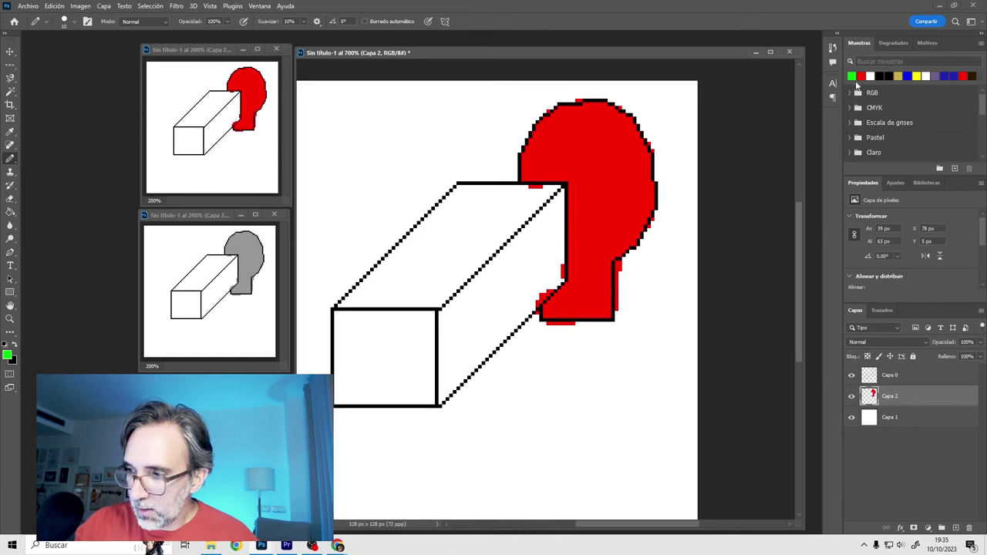
mouse_move(513, 209)
left_mouse_down()
mouse_move(346, 315)
mouse_move(463, 198)
mouse_move(551, 193)
mouse_move(551, 269)
mouse_move(458, 370)
mouse_move(483, 342)
mouse_move(440, 364)
mouse_move(432, 282)
mouse_move(520, 226)
mouse_move(540, 258)
left_mouse_up()
mouse_move(417, 362)
left_mouse_down()
mouse_move(404, 381)
mouse_move(430, 392)
mouse_move(348, 338)
mouse_move(370, 359)
left_mouse_up()
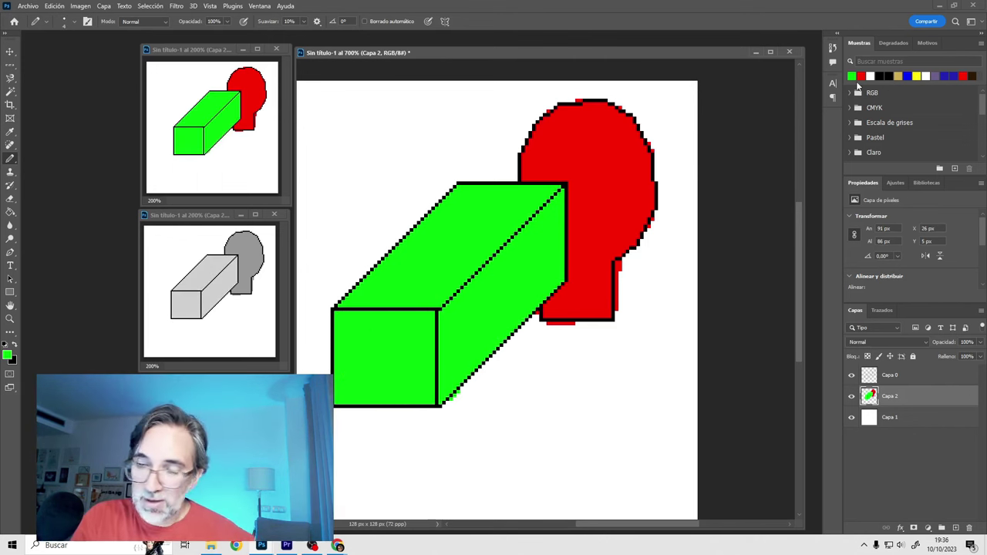
left_click(603, 175, "alt")
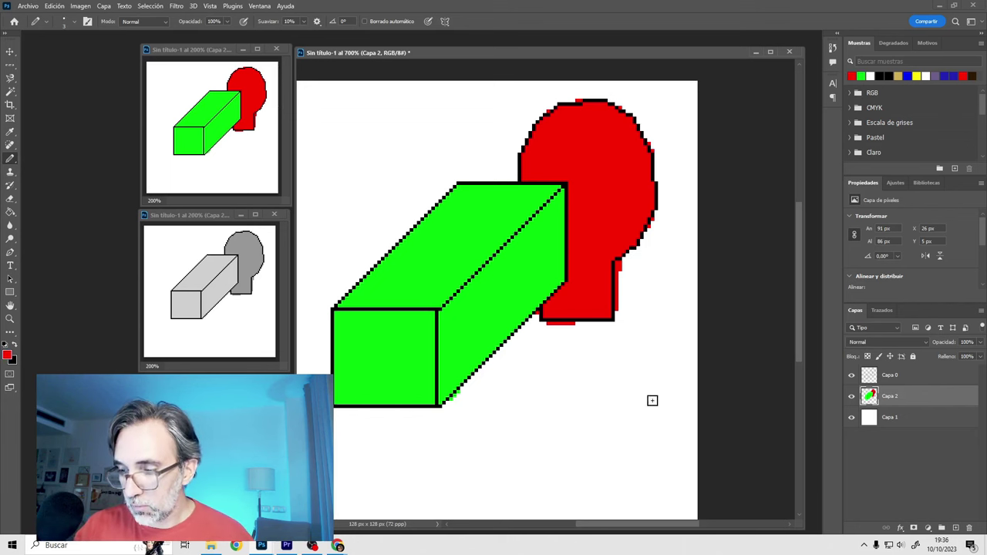
Step: Paint red, green and dark-green sample squares near the bottom right of the canvas
left_click(670, 468)
left_click(513, 321, "alt")
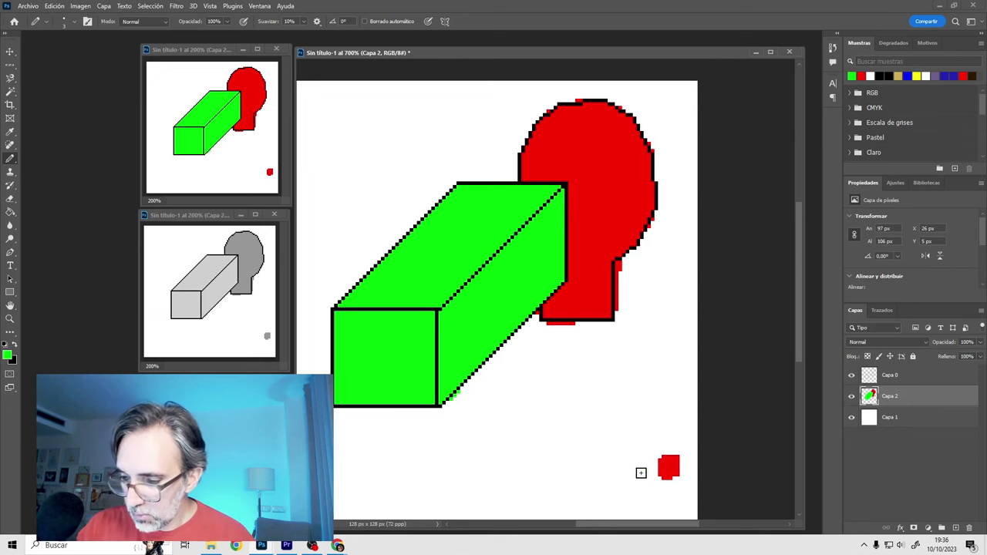
left_click(637, 468)
left_click(9, 355)
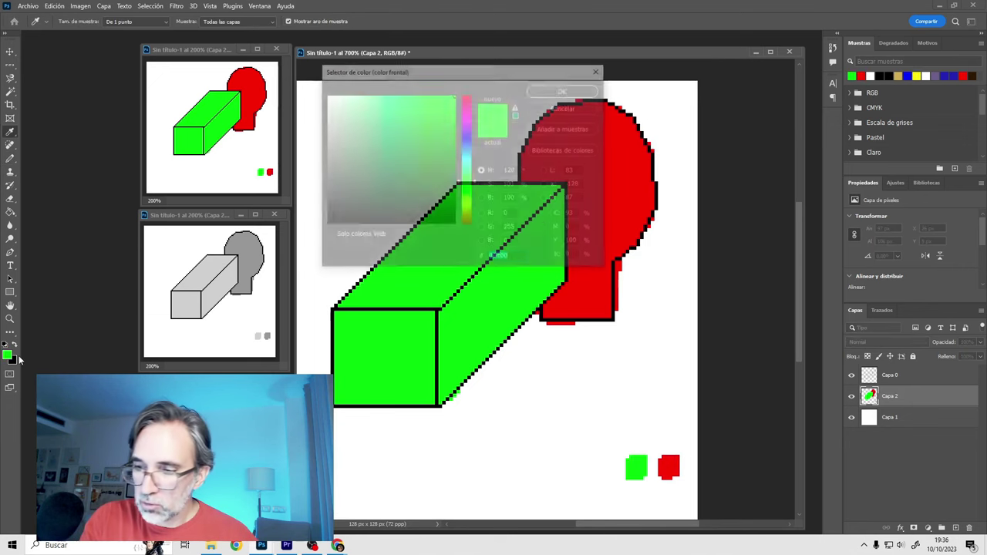
left_click(562, 91)
left_click(637, 451)
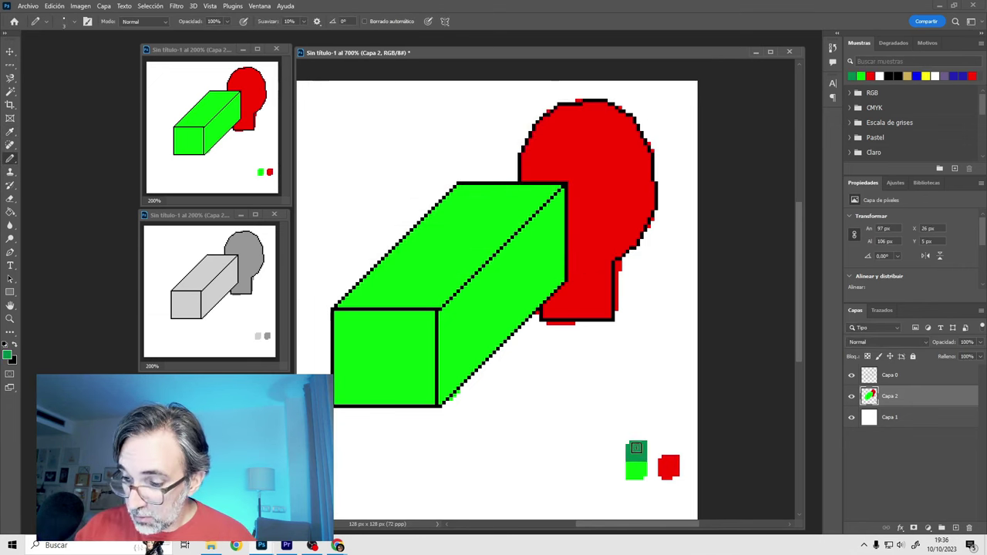
Step: Pick a darker red in the Color Picker and paint a dark-red shadow beside the box's edge
left_click(10, 356)
left_click(598, 300)
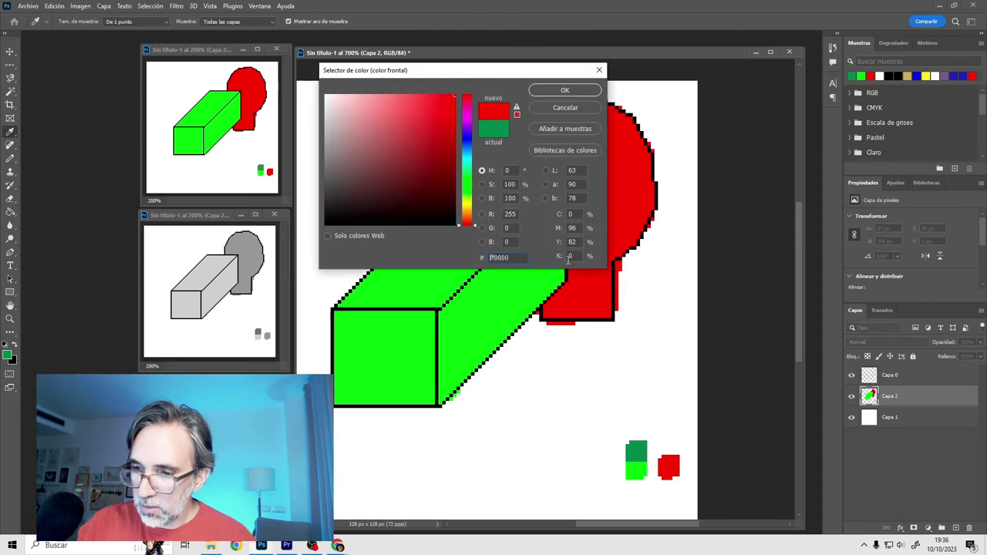
left_click(442, 121)
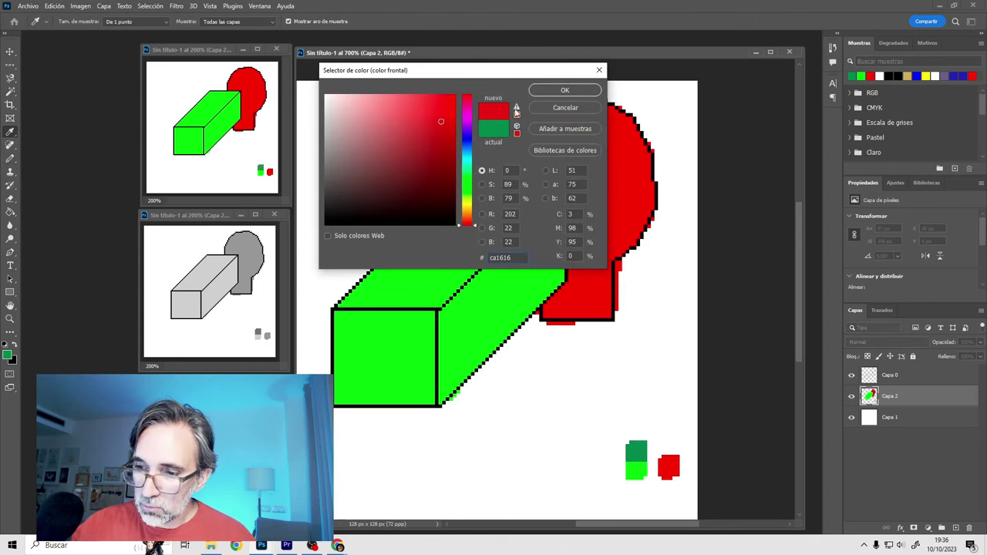
left_click(441, 146)
key("Return")
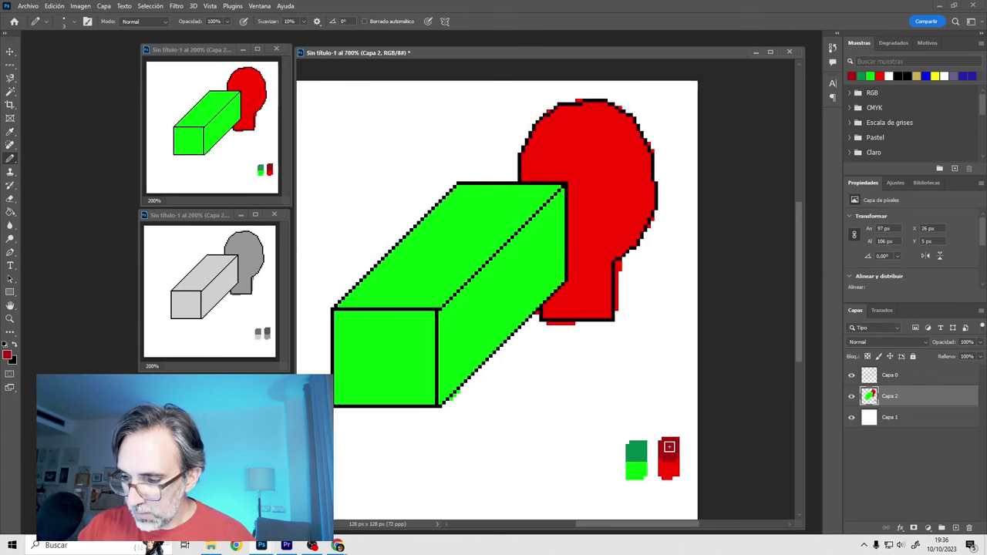
left_click(673, 442, "alt")
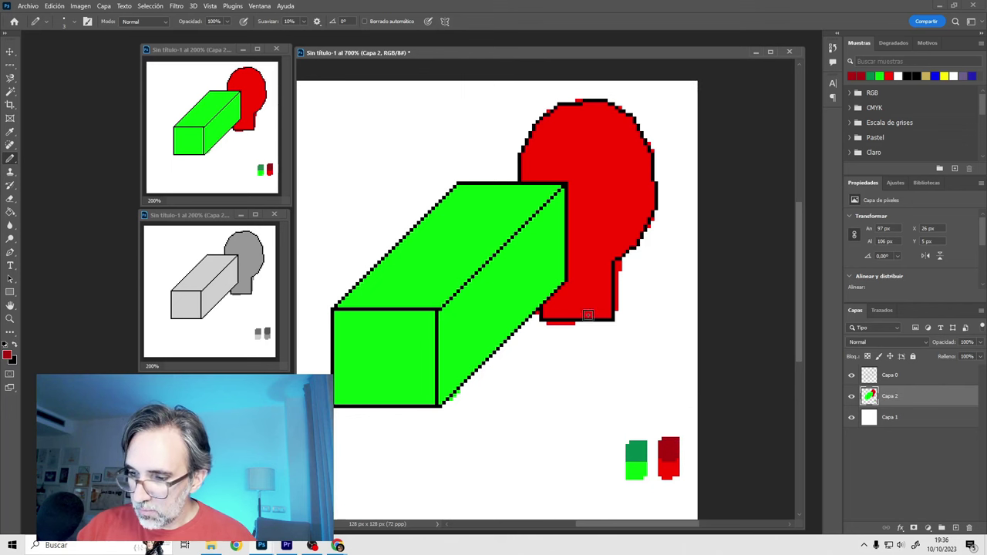
mouse_move(568, 302)
left_mouse_down()
mouse_move(573, 203)
mouse_move(576, 319)
left_mouse_up()
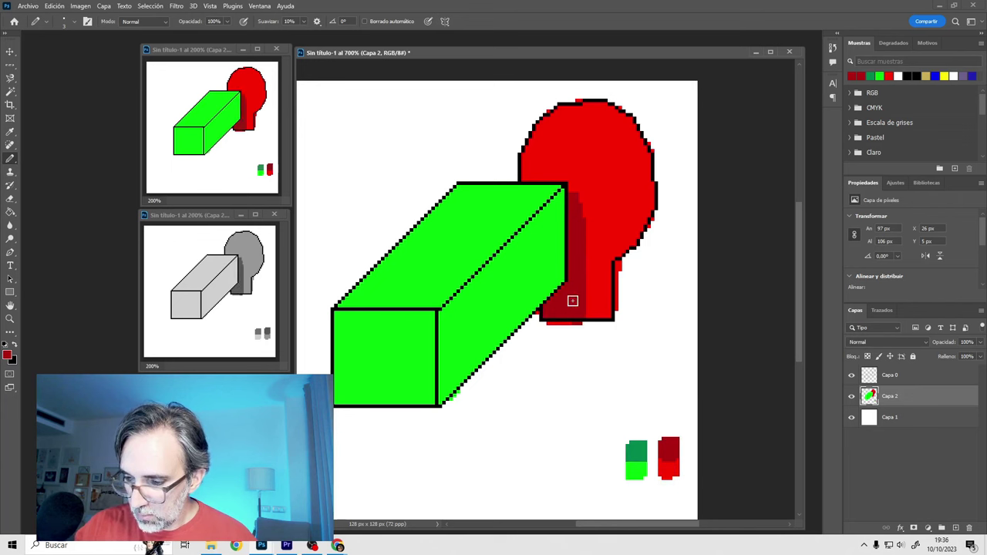
Step: With a larger brush, shade the box's right face and edges dark green
left_click(636, 453, "alt")
mouse_move(442, 325)
left_mouse_down()
mouse_move(445, 397)
mouse_move(452, 376)
left_mouse_up()
left_click(563, 192, "shift")
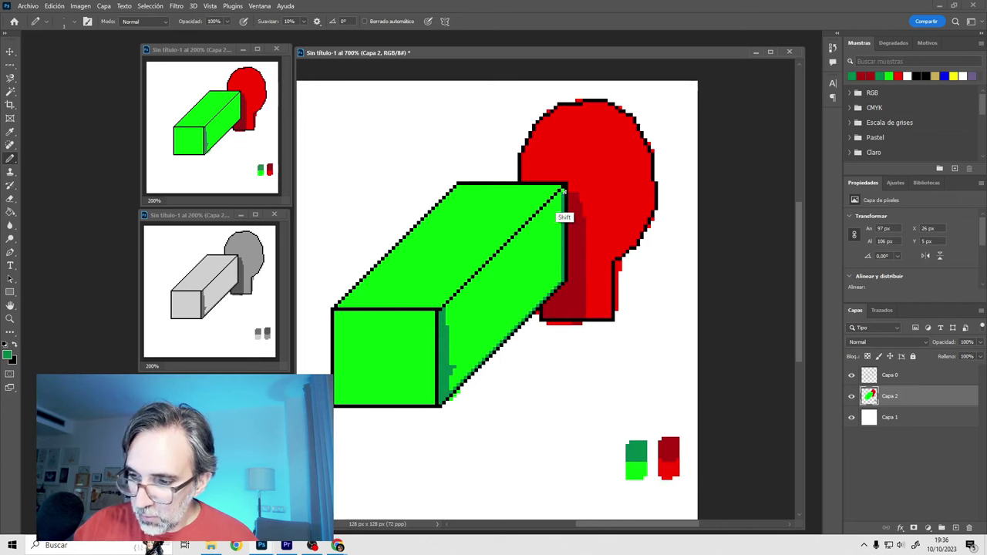
key("bracketright")
key("bracketright")
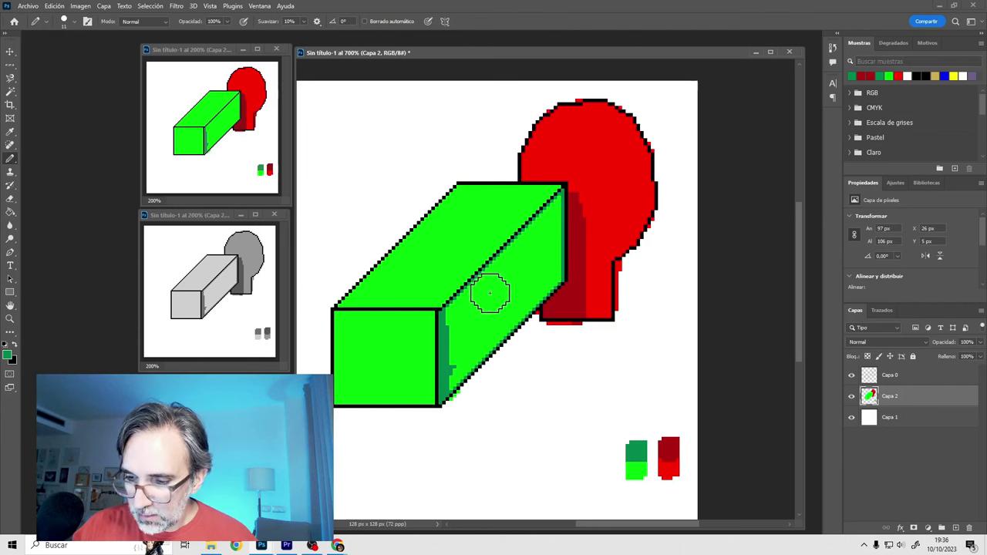
mouse_move(489, 289)
left_mouse_down()
mouse_move(461, 327)
mouse_move(522, 257)
mouse_move(517, 246)
left_mouse_up()
mouse_move(556, 205)
left_mouse_down()
mouse_move(555, 277)
mouse_move(469, 352)
mouse_move(530, 278)
mouse_move(509, 305)
left_mouse_up()
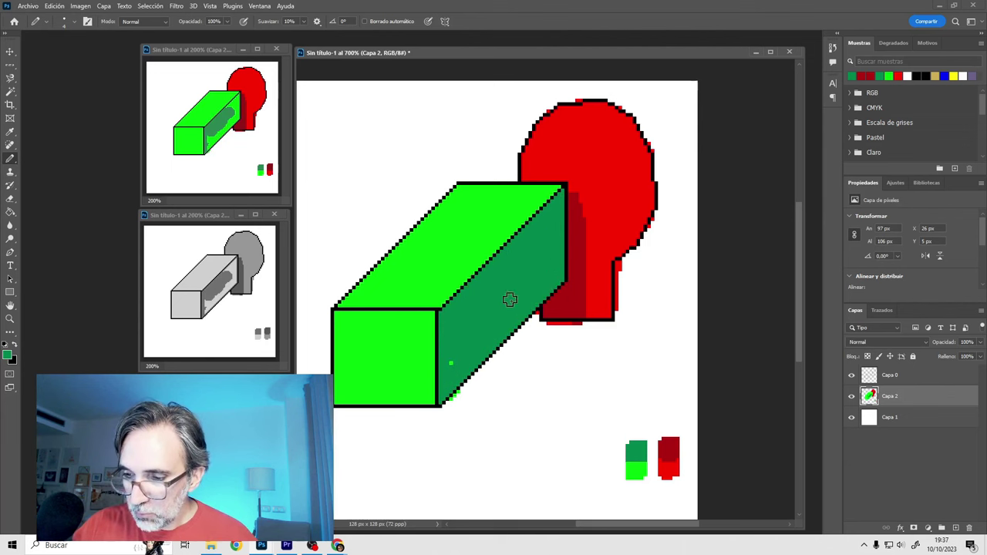
left_click_drag(472, 340, 459, 354)
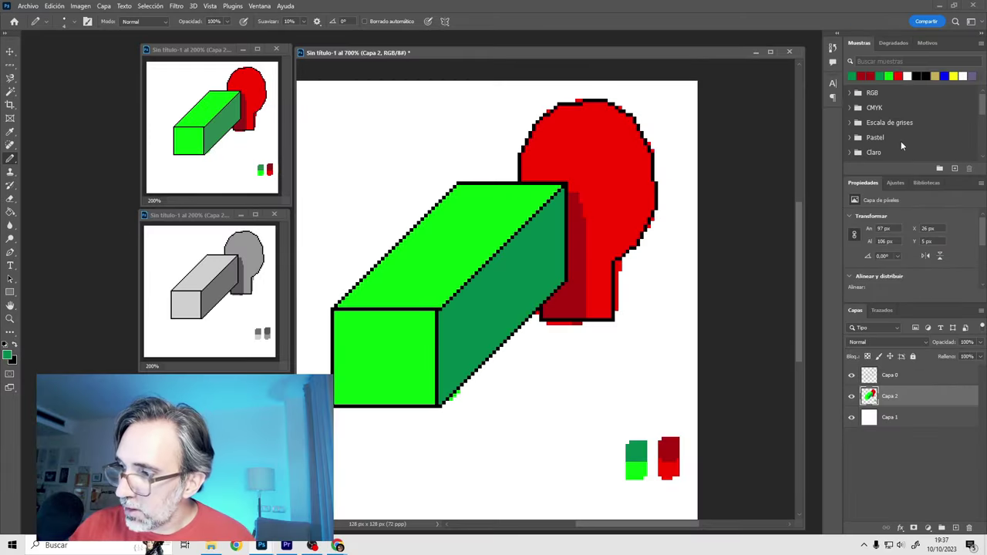
Step: Start loading a Color Table (*.ACT) swatch file, then switch over to Chrome
left_click(982, 44)
left_click(908, 199)
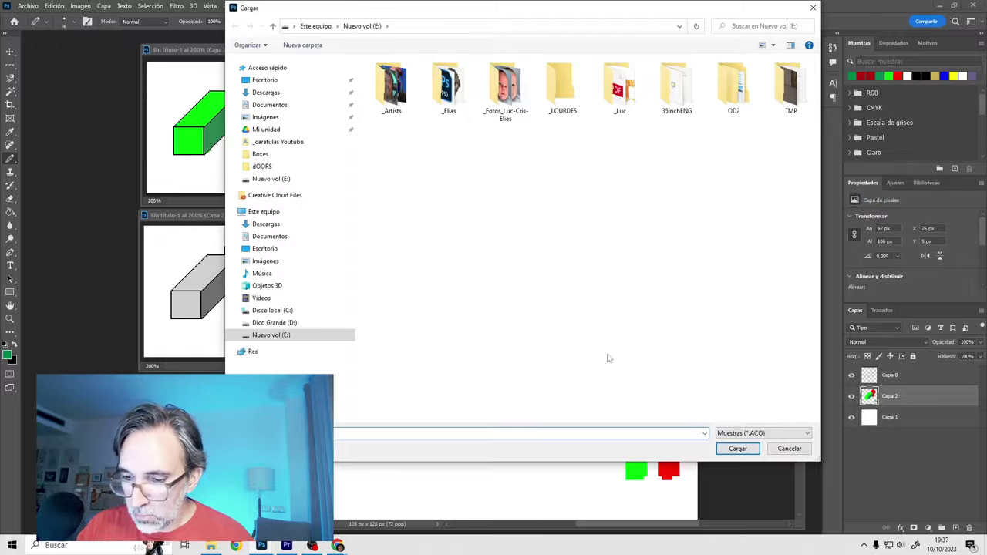
left_click(802, 433)
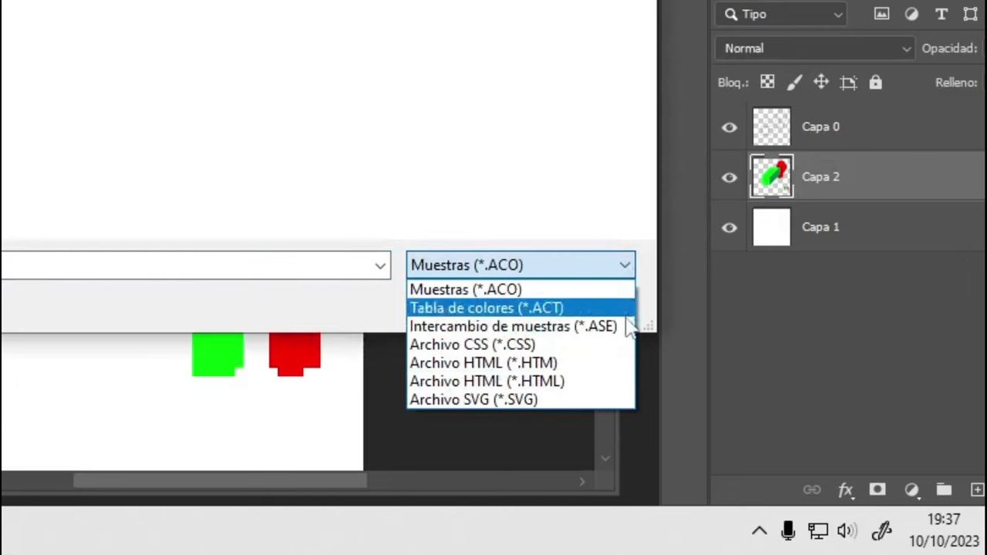
left_click(588, 313)
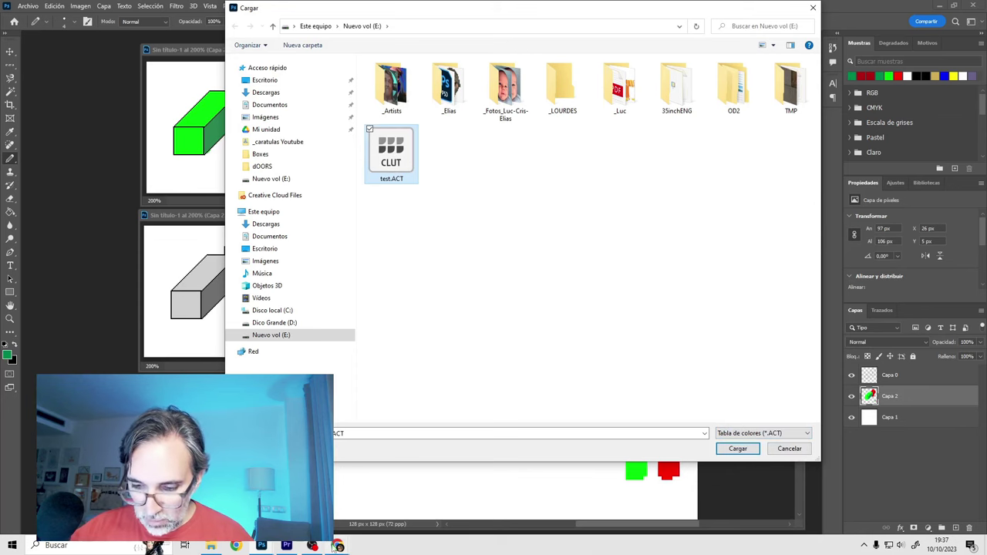
mouse_move(337, 545)
left_click(341, 498)
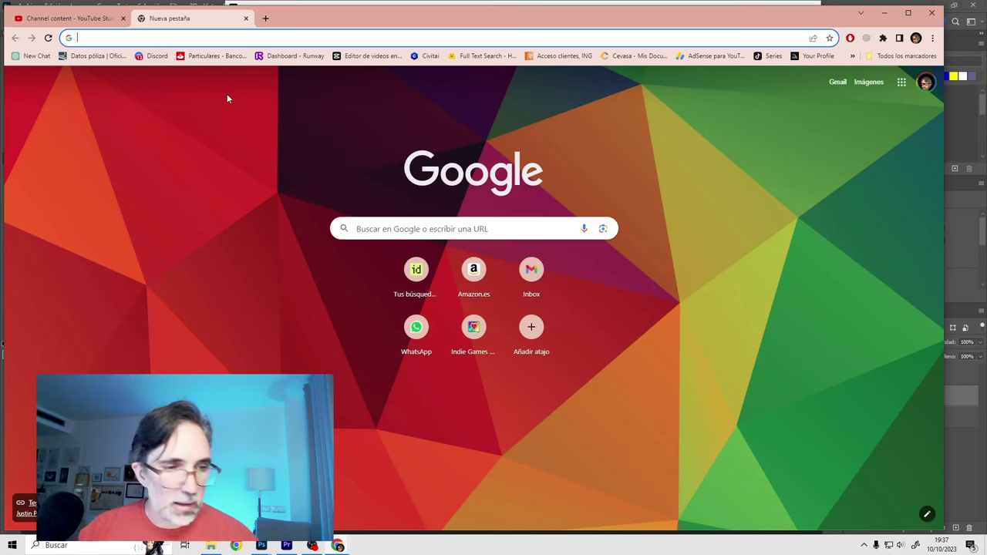
Step: On Lospec, accept cookies and download the 6 Perfect Levels palette as a PNG image
type("lo")
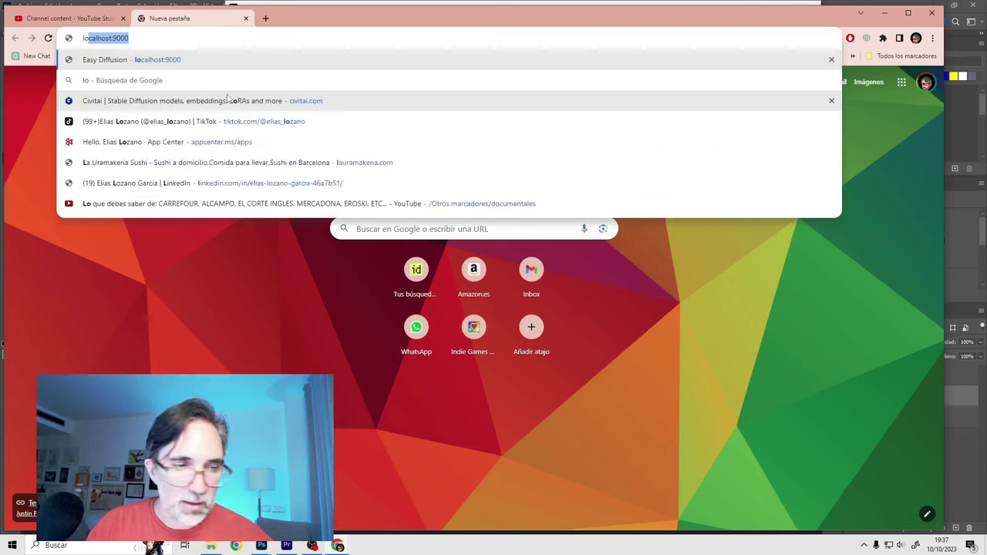
type("spec")
key("Return")
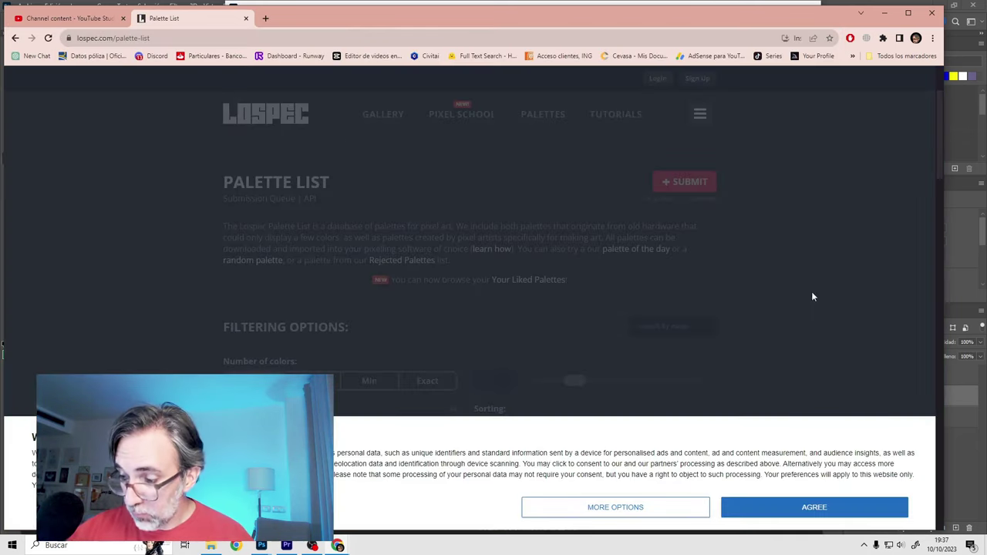
left_click(819, 507)
scroll(336, 268, "down", 5)
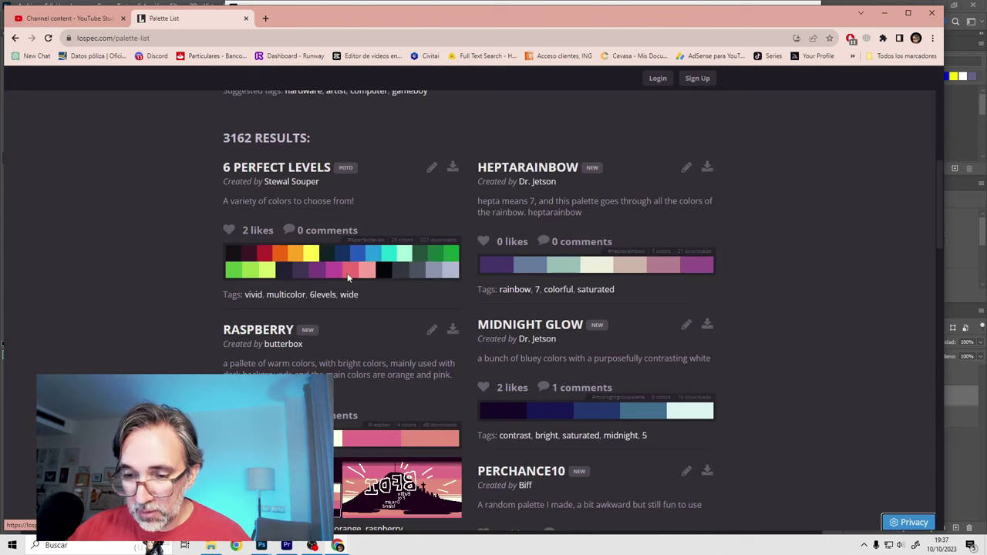
left_click(327, 171)
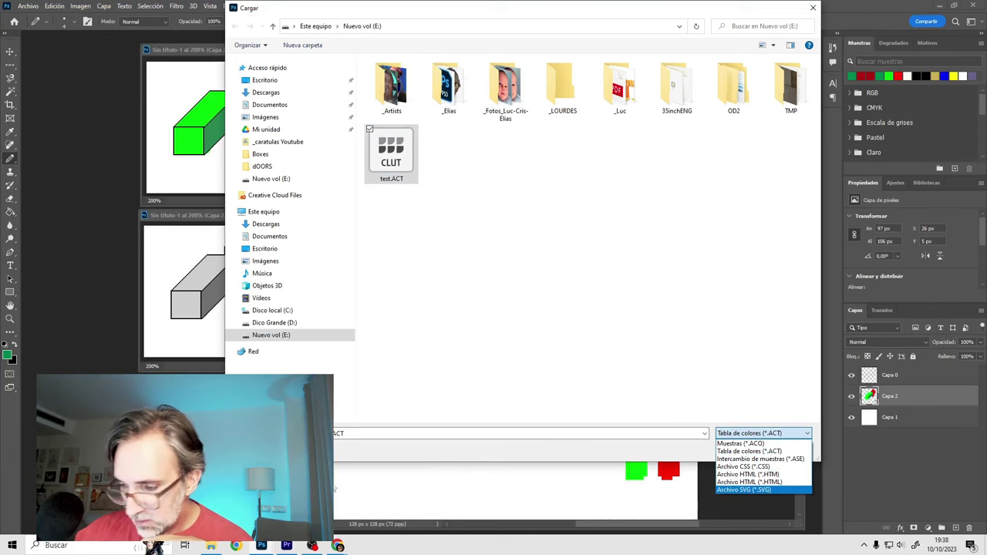
left_click(337, 546)
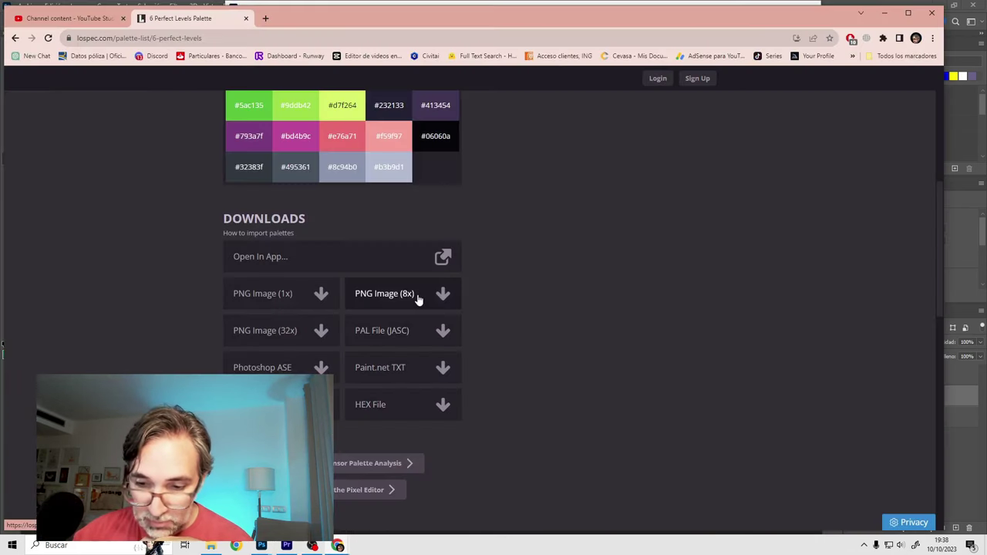
left_click(320, 370)
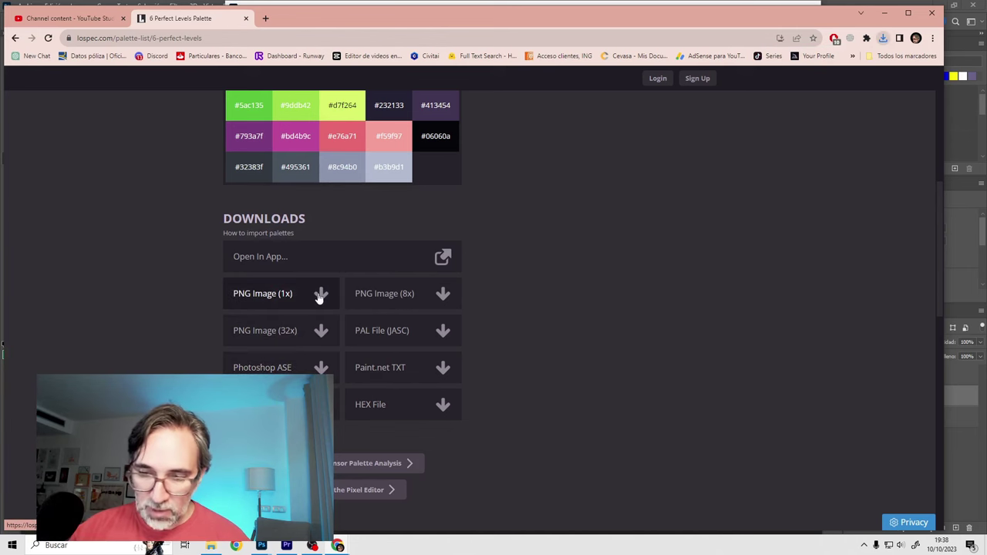
left_click_drag(320, 298, 266, 18)
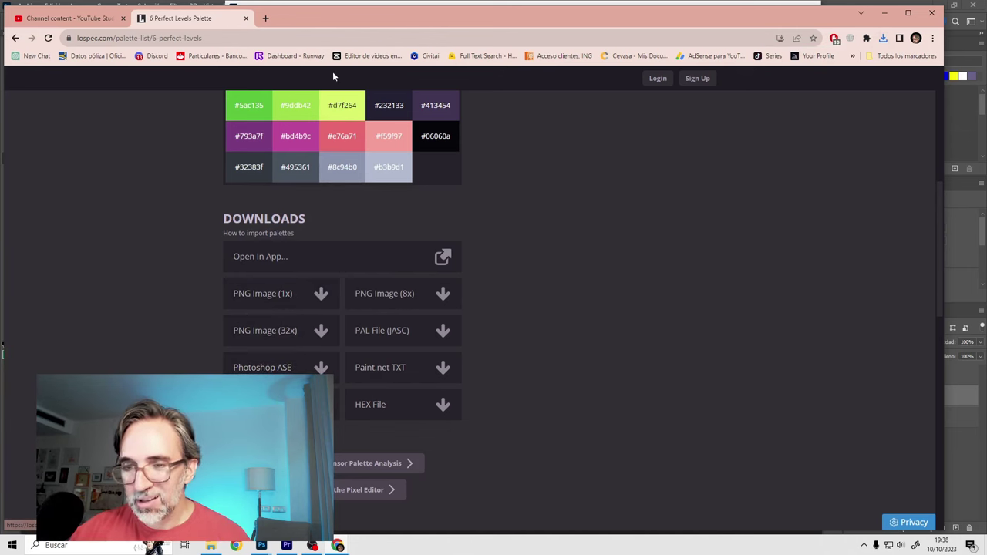
Step: In a new tab, run a Google Images search for 'pixelart waneella'
left_click(266, 17)
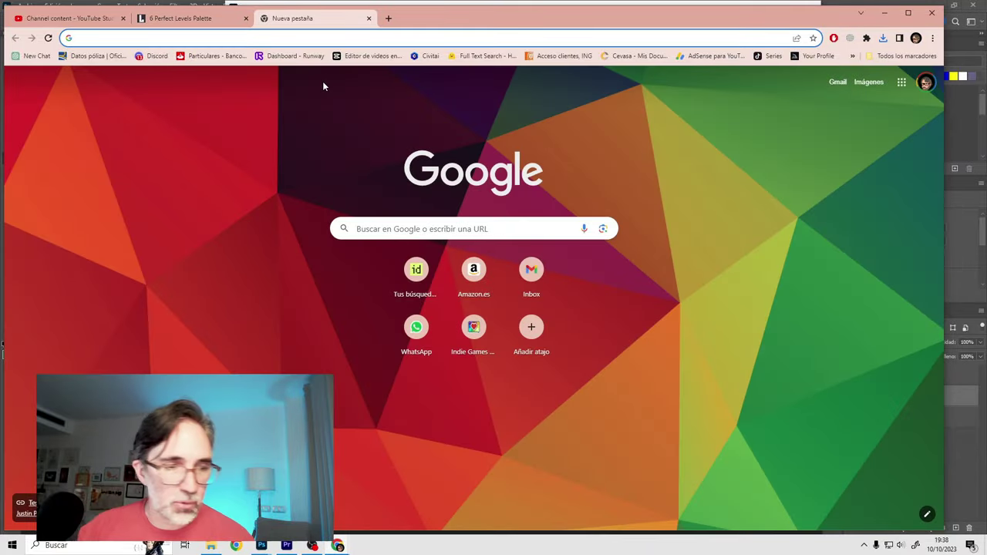
type("pixelar")
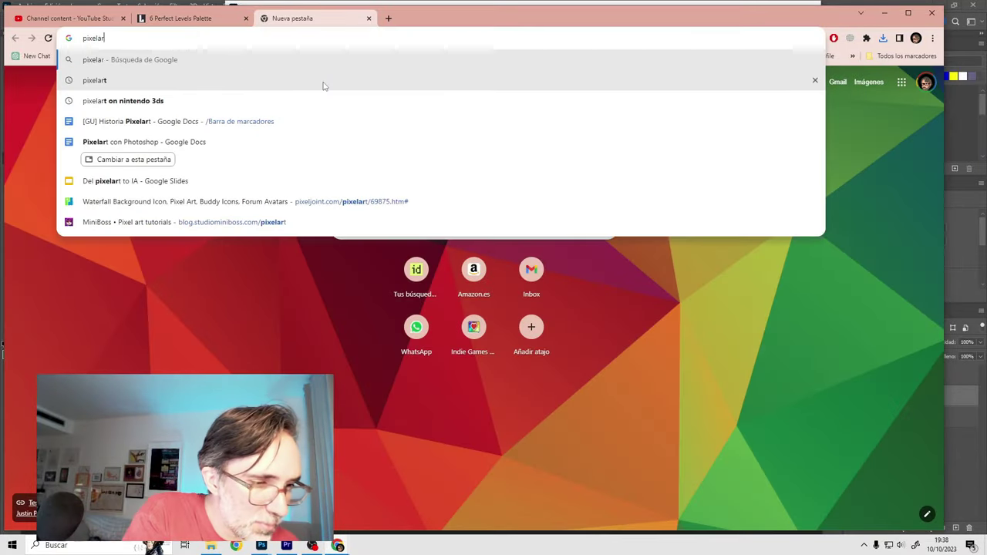
type("t waneella")
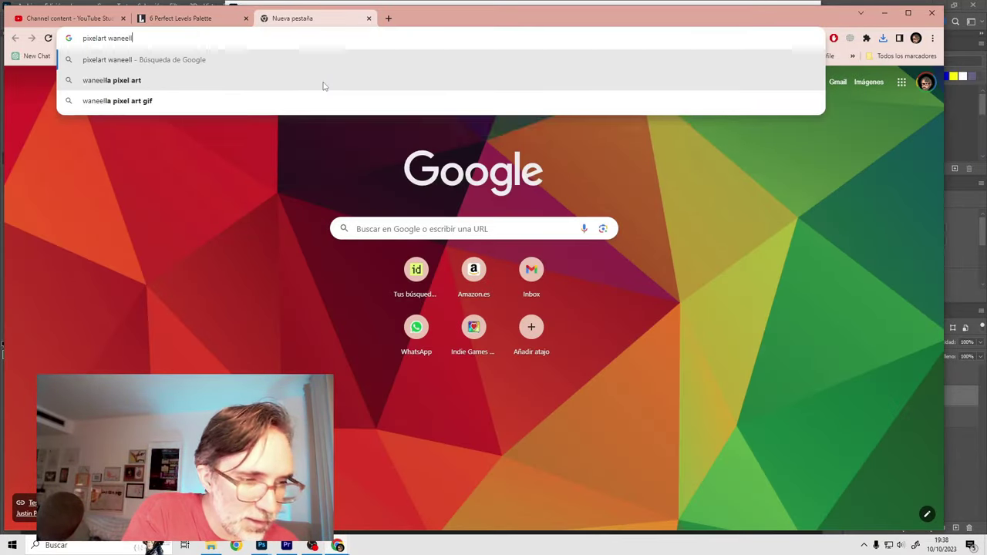
key("Return")
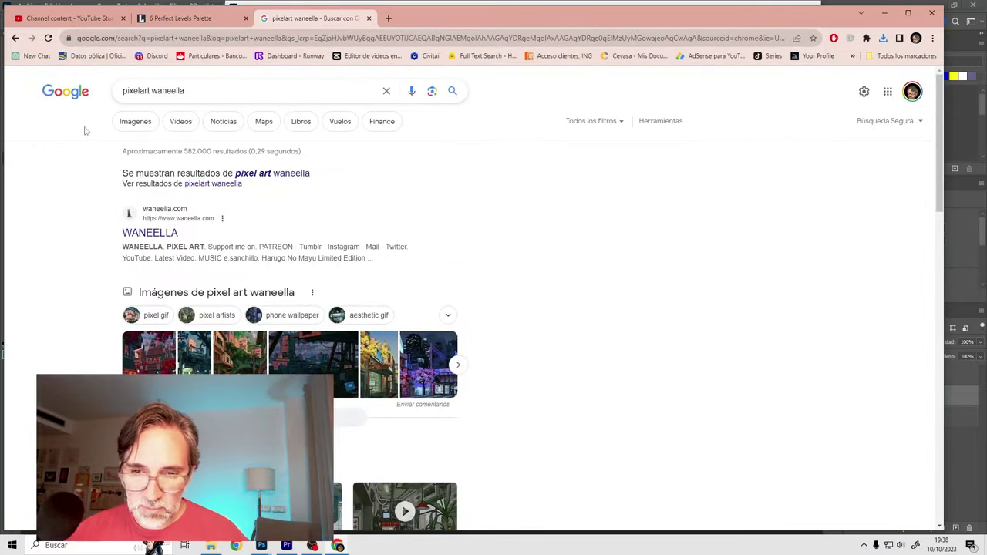
left_click(138, 123)
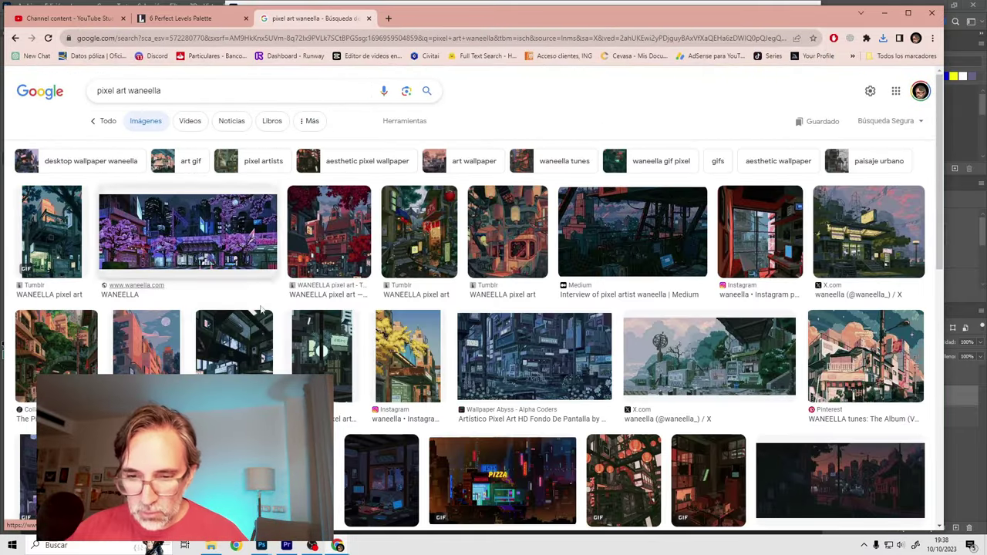
Step: Save the red-lantern street image from Medium to disk
left_click(407, 361)
scroll(413, 378, "down", 3)
left_click(51, 355)
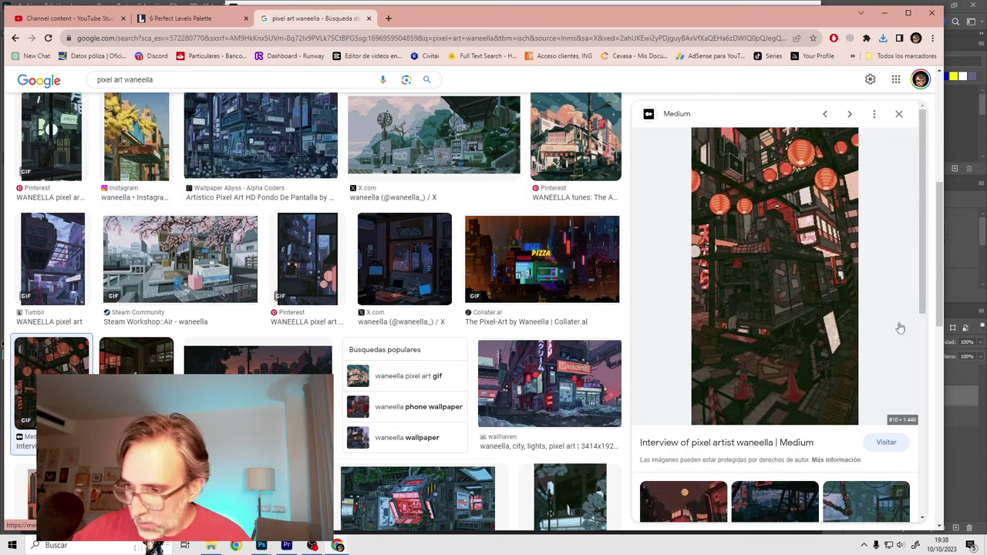
right_click(766, 274)
left_click(816, 371)
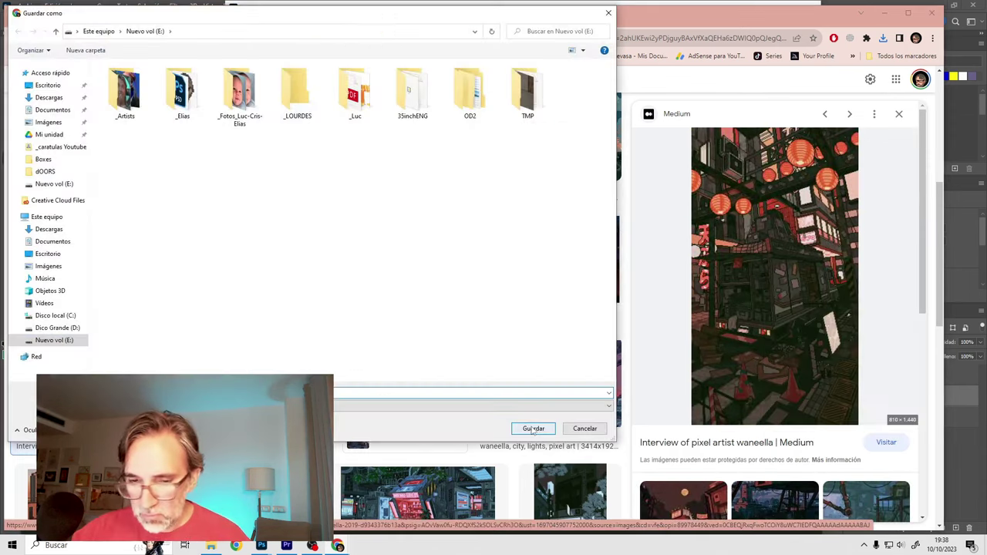
left_click(533, 430)
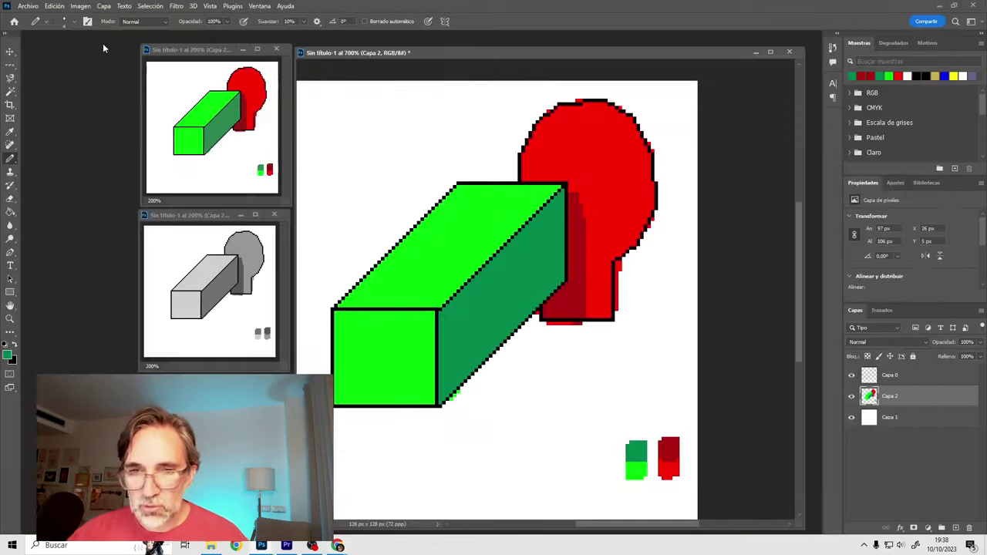
Step: Open the downloaded red-lantern GIF in Photoshop, leaving its colours unmanaged
left_click(27, 7)
left_click(39, 28)
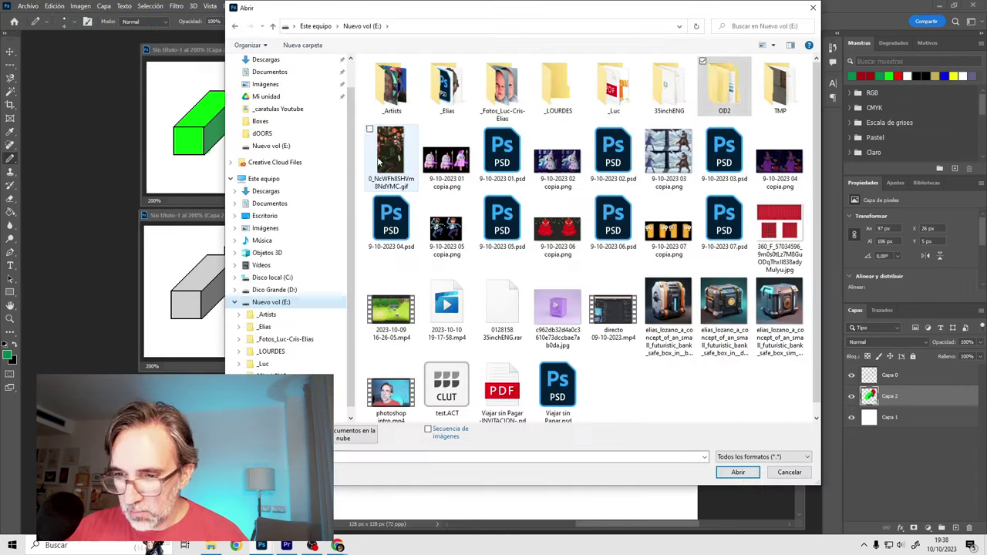
double_click(388, 161)
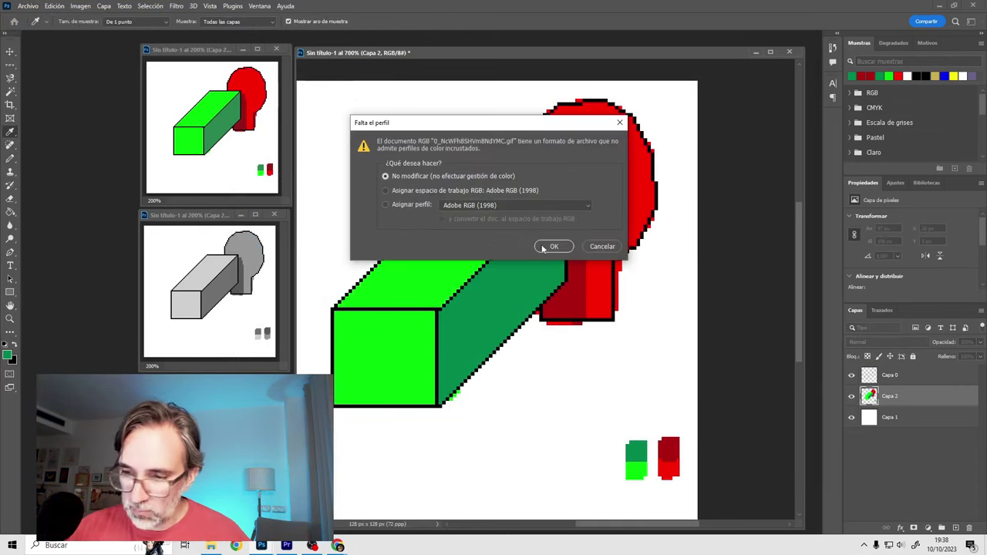
left_click(556, 245)
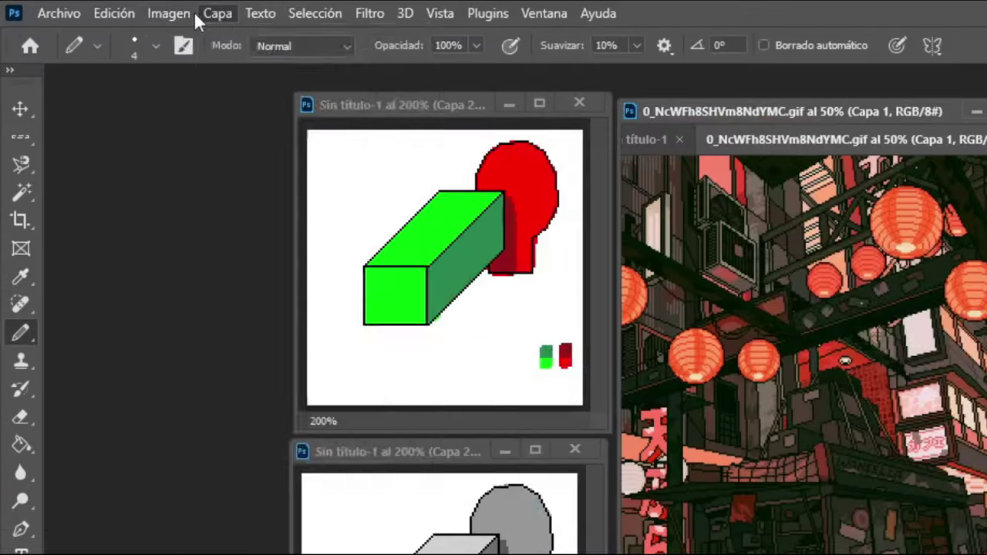
Step: Convert the image to Indexed Color using the Exact palette
left_click(83, 6)
mouse_move(180, 36)
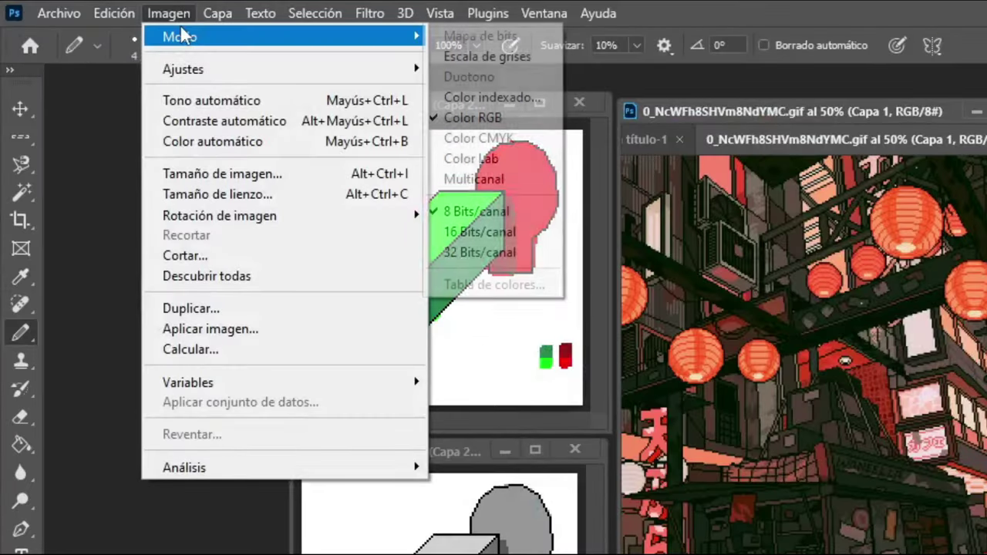
left_click(518, 113)
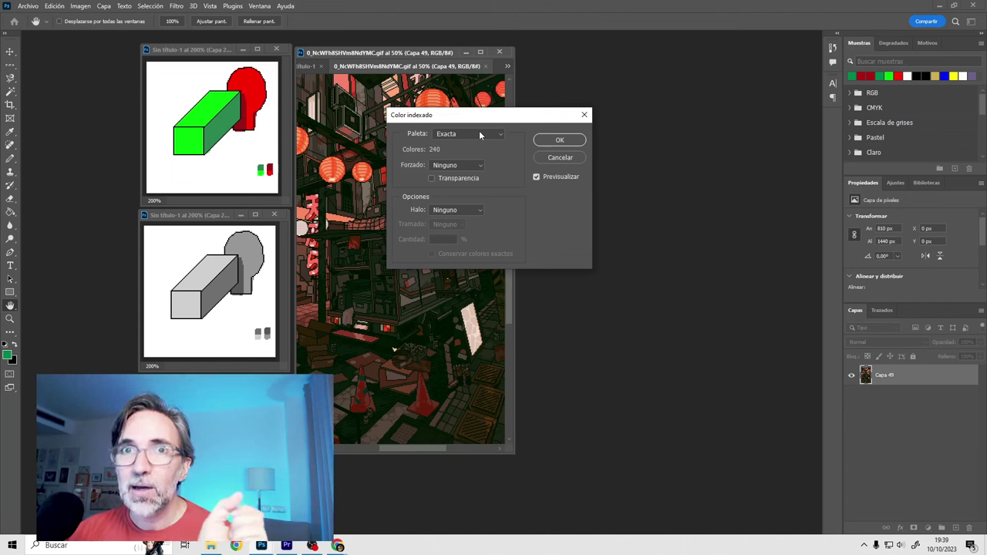
left_click(482, 134)
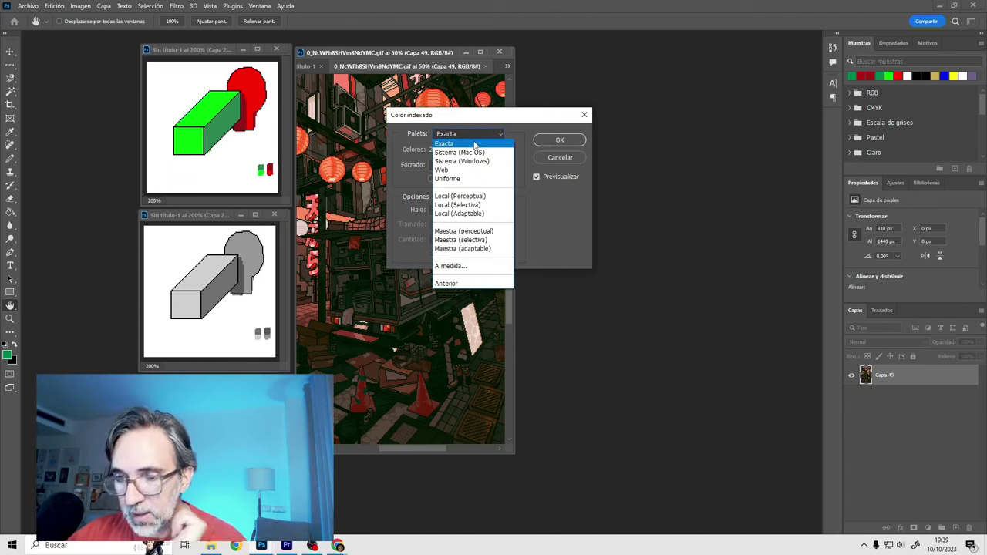
left_click(475, 143)
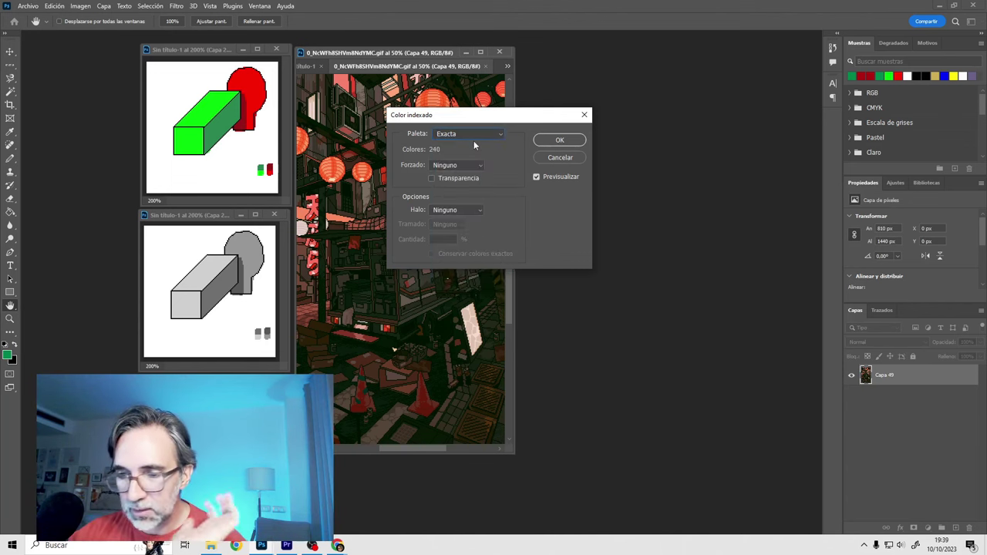
left_click(564, 141)
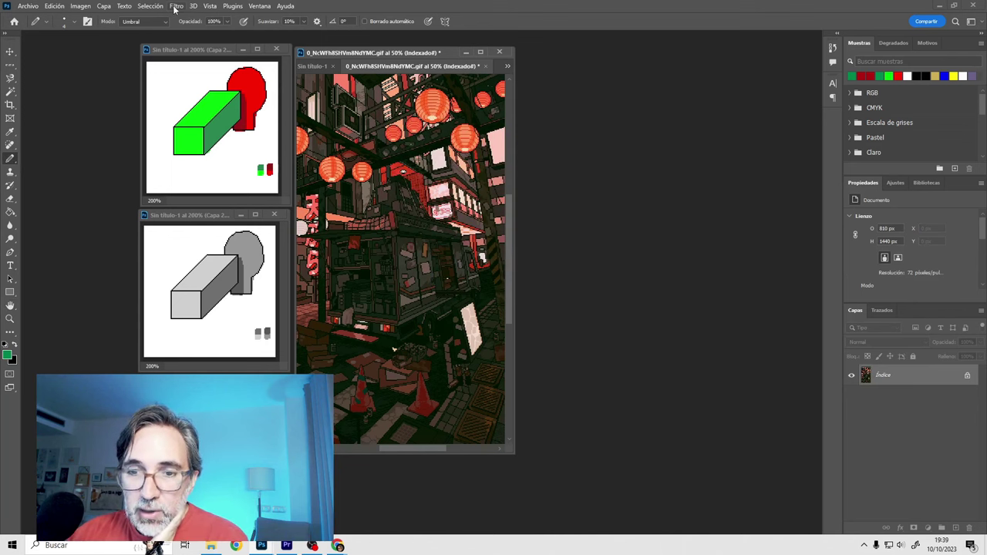
Step: Save the image's colour table as a palette file, then close the GIF without saving
left_click(80, 6)
mouse_move(180, 37)
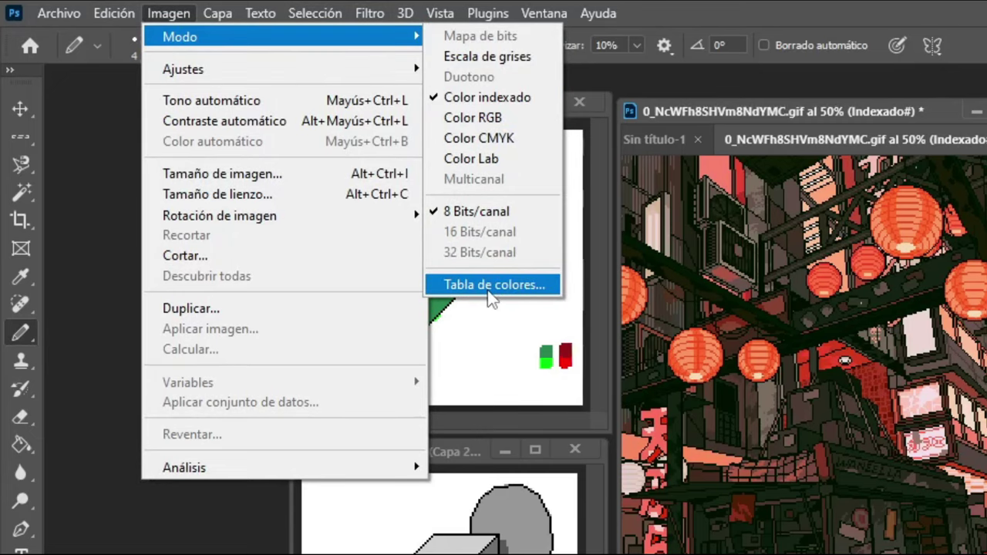
left_click(489, 290)
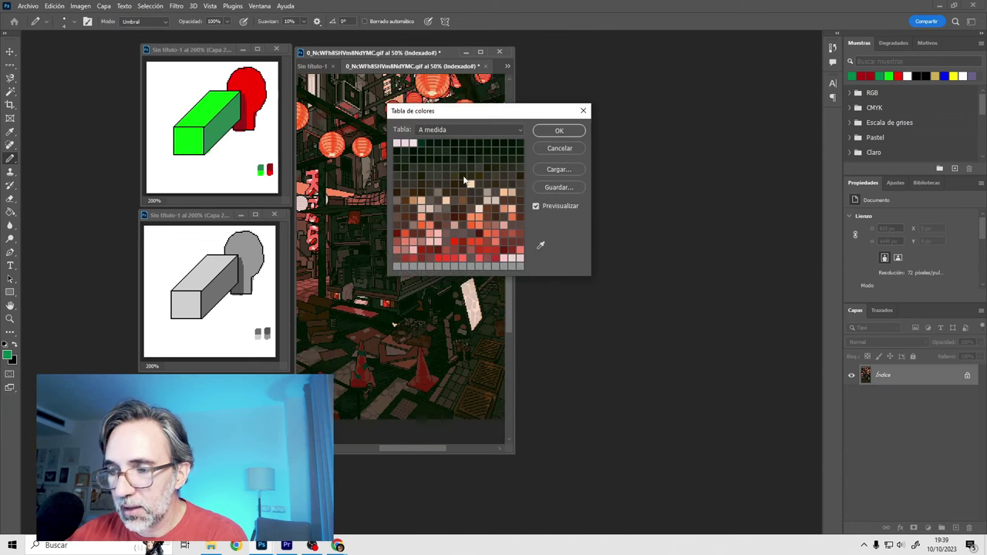
left_click(562, 185)
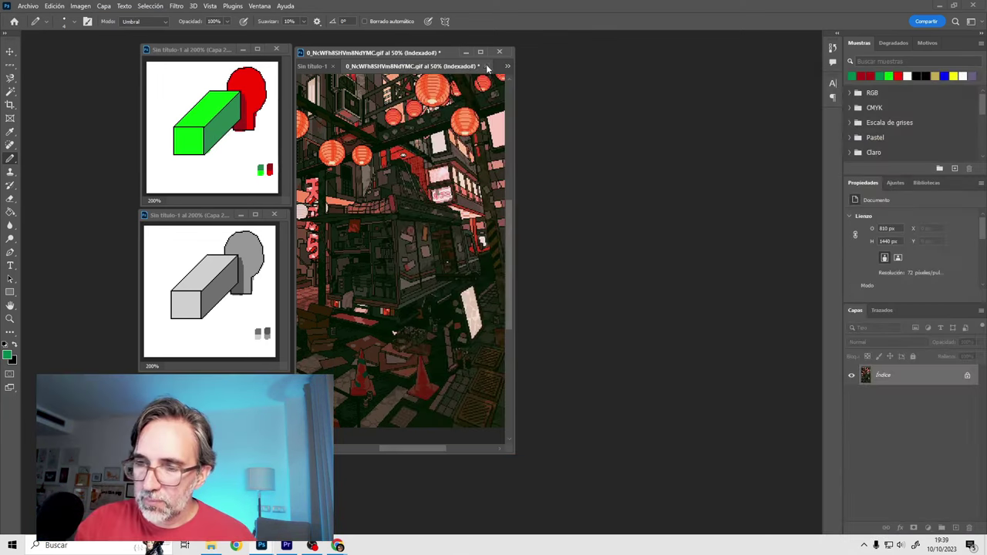
left_click(488, 66)
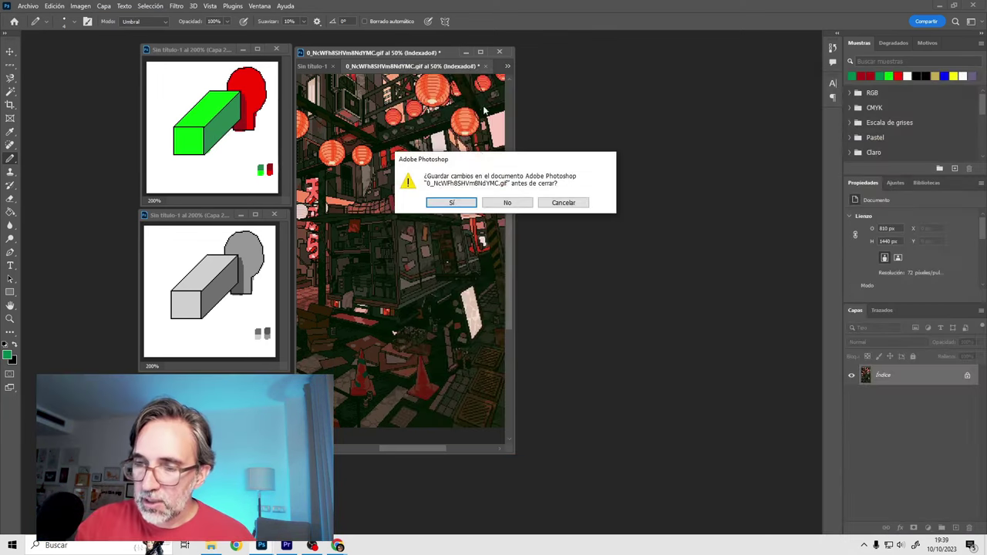
left_click(507, 202)
left_click(981, 44)
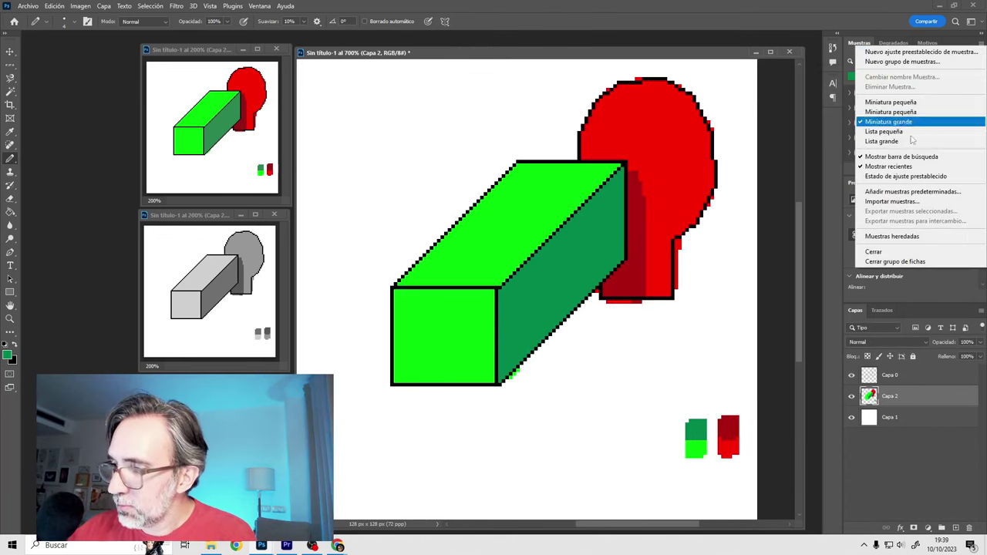
Step: Import wanella.act as a swatch group and expand it in the Swatches panel
left_click(899, 201)
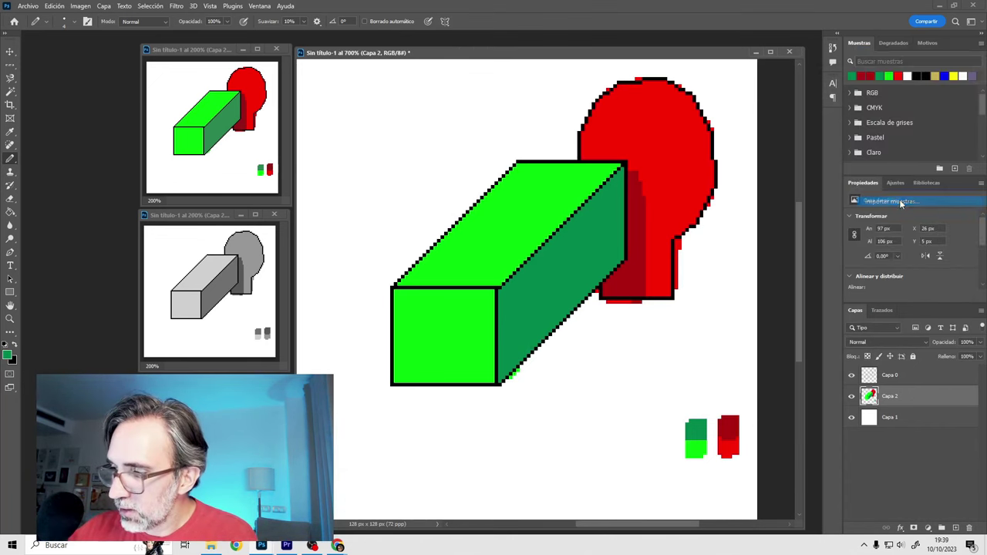
left_click(549, 433)
left_click(552, 451)
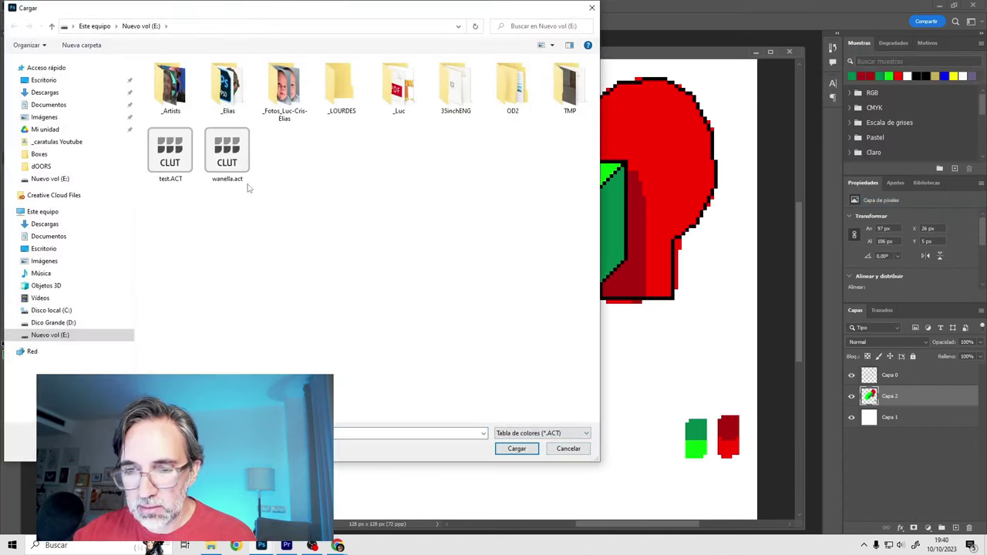
double_click(228, 158)
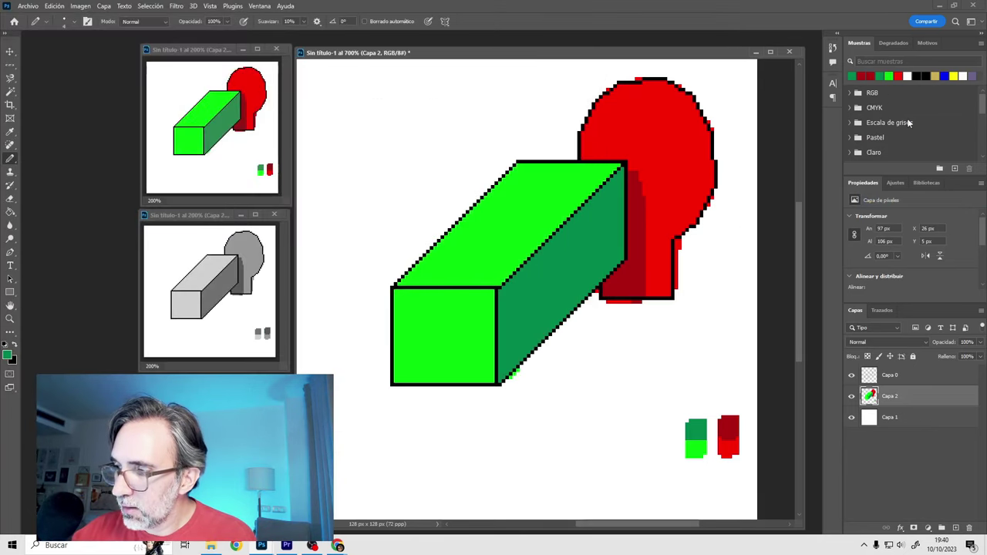
scroll(908, 122, "down", 5)
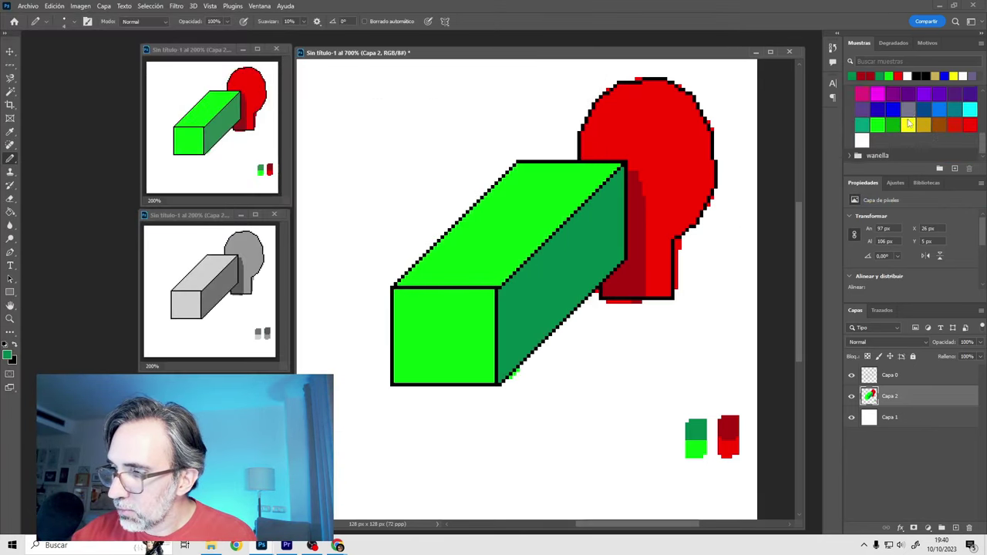
left_click(849, 154)
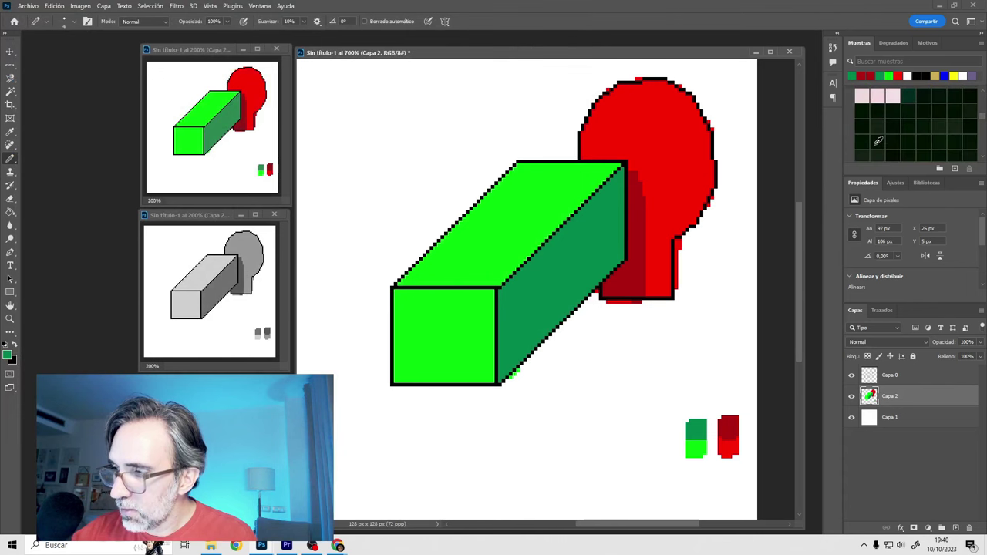
Step: Close the Properties panel group and enlarge and widen the Swatches panel
left_click_drag(901, 176, 900, 304)
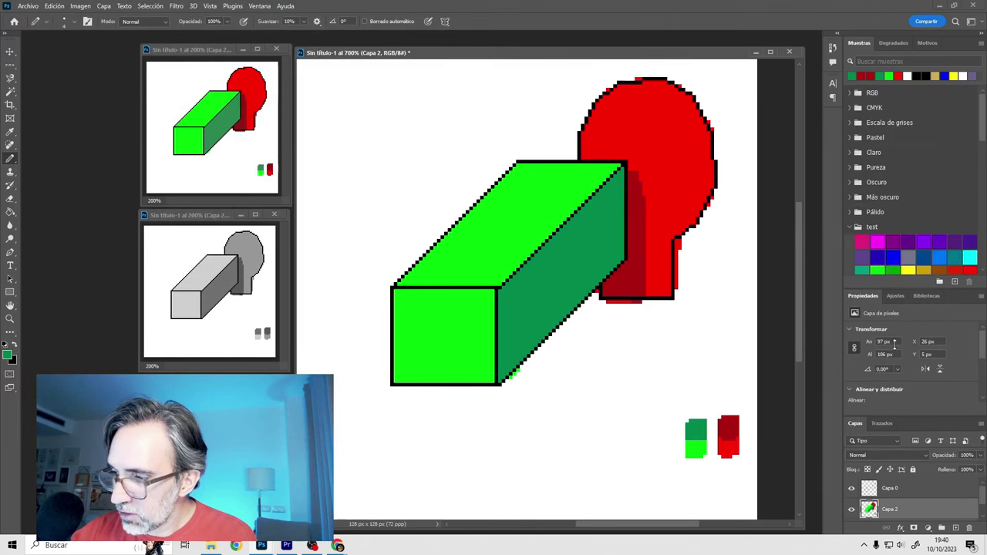
scroll(874, 141, "down", 3)
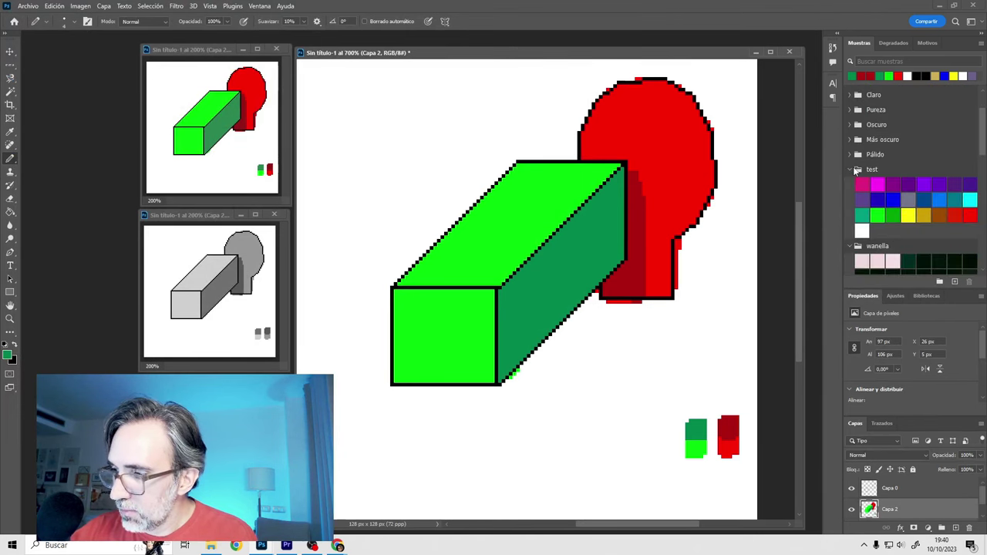
scroll(879, 216, "down", 5)
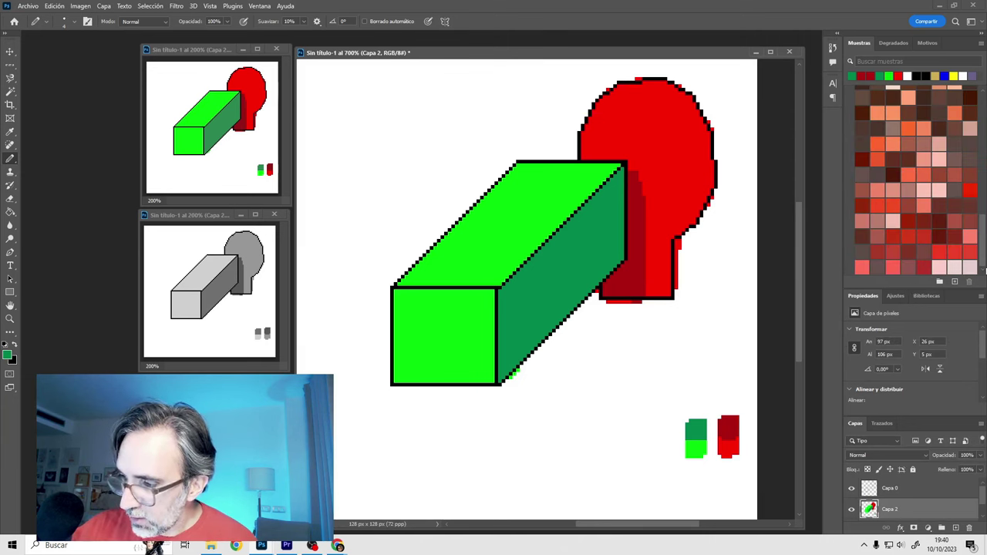
left_click(979, 298)
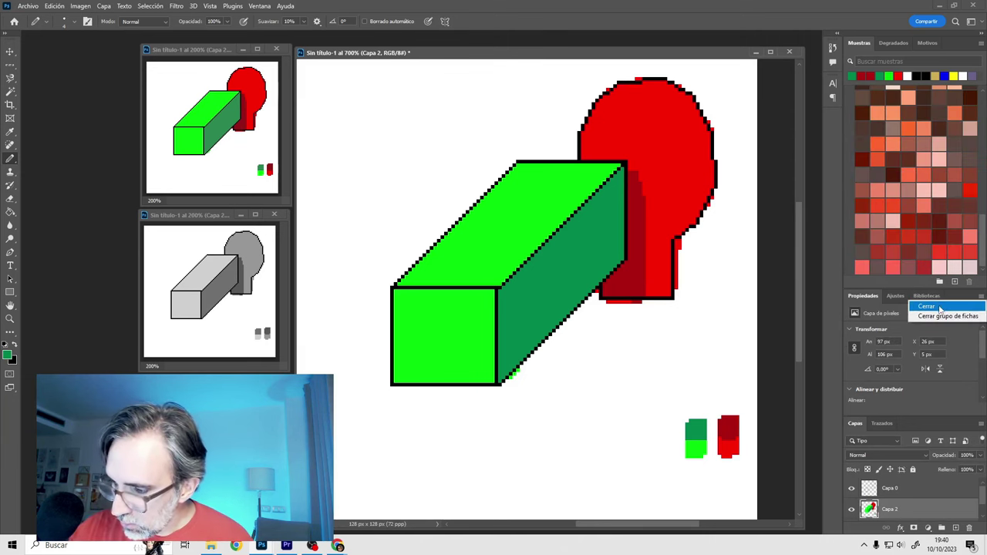
left_click(940, 316)
left_click_drag(934, 288, 933, 353)
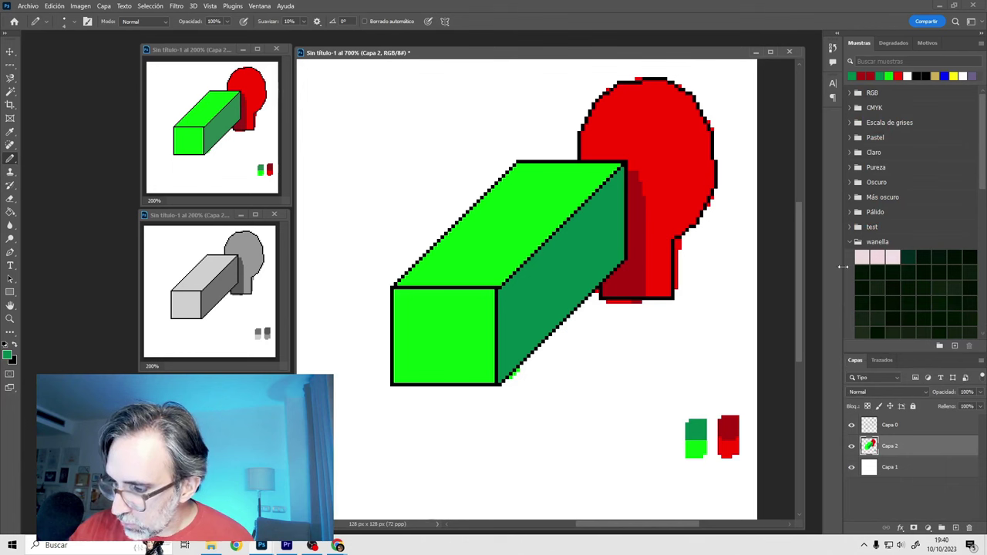
left_click_drag(838, 267, 811, 267)
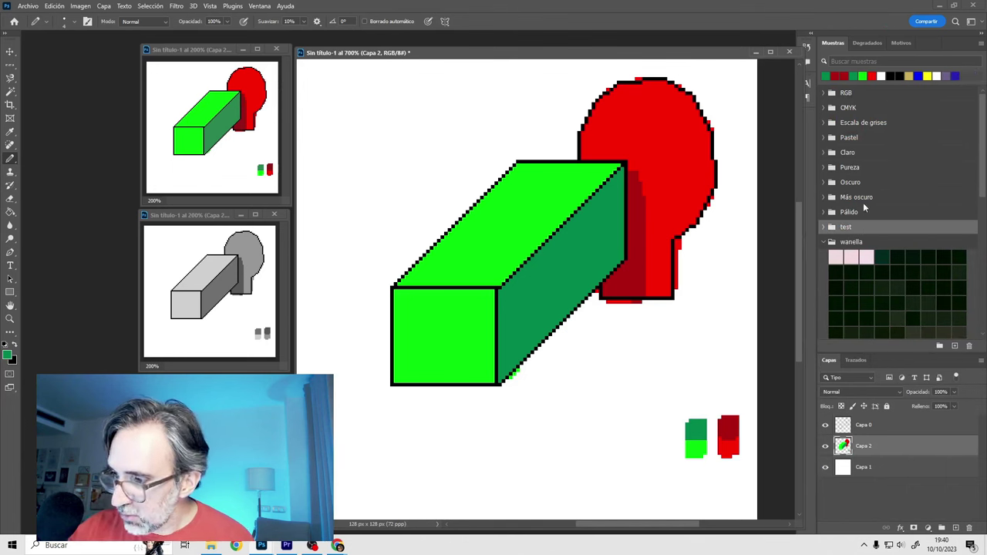
Step: Pick a red from the wanella palette, then set the drawing colour to white
left_click(856, 94, "shift")
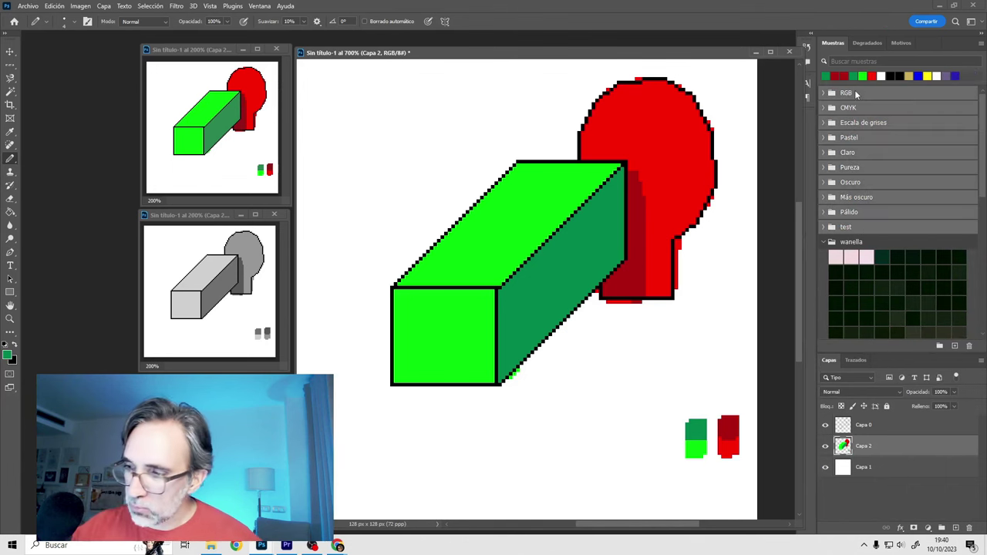
scroll(883, 199, "down", 5)
scroll(882, 199, "down", 3)
scroll(883, 199, "down", 3)
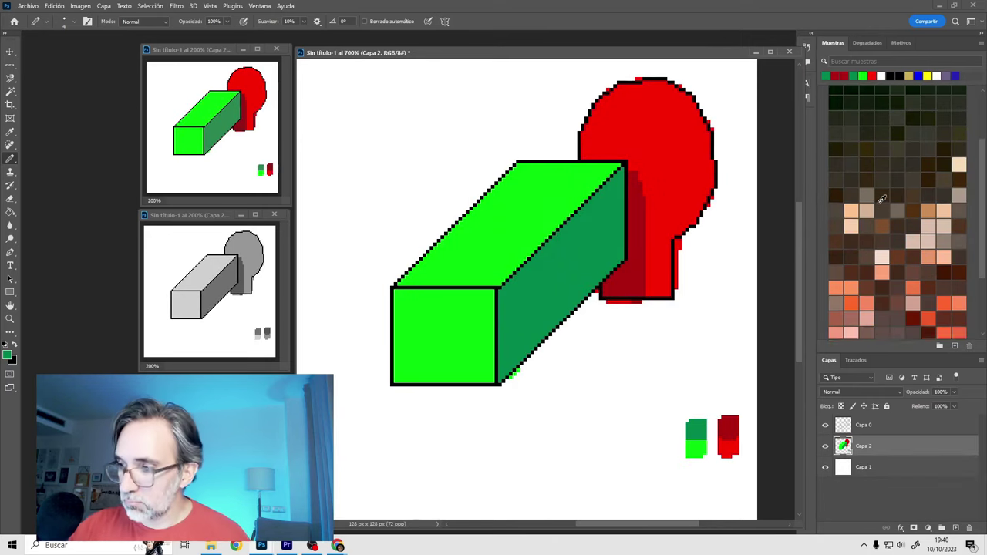
scroll(882, 199, "down", 3)
scroll(882, 199, "down", 3)
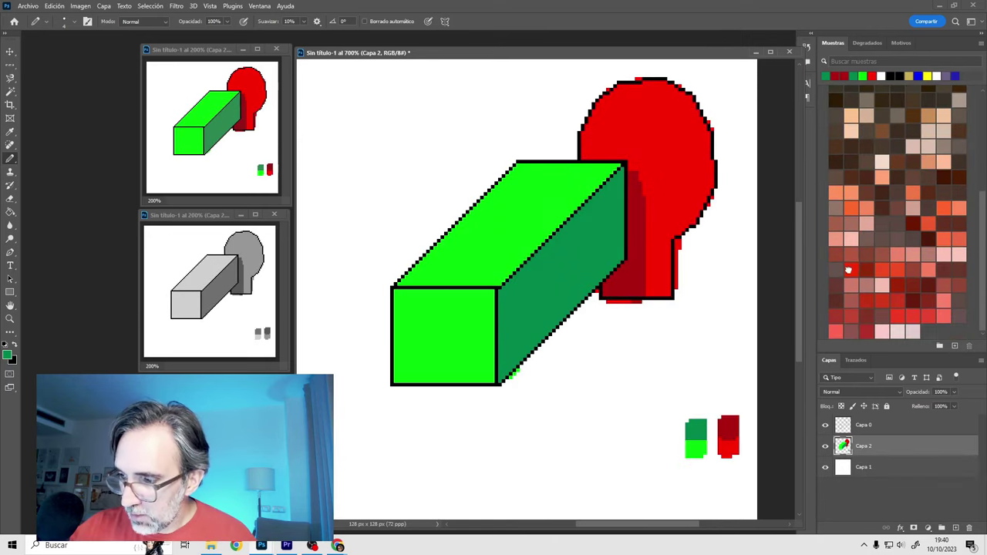
left_click(850, 268)
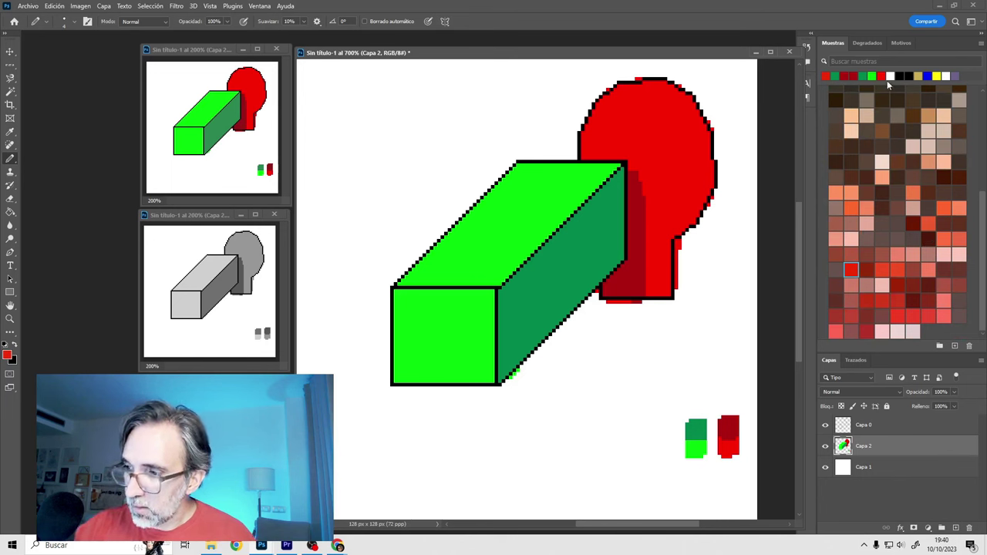
left_click(690, 409, "alt")
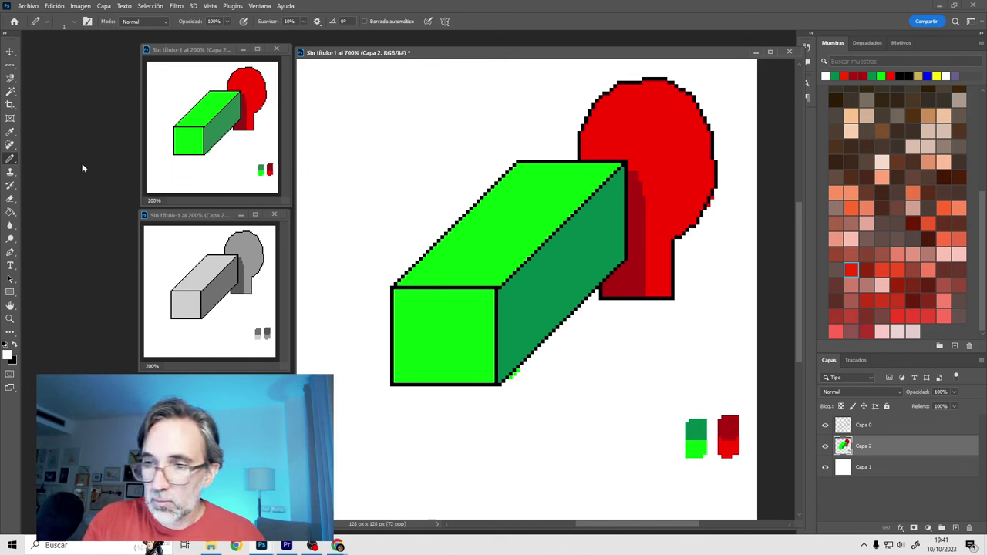
Step: Turn on vertical symmetry and nudge its axis slightly upward
left_click(444, 22)
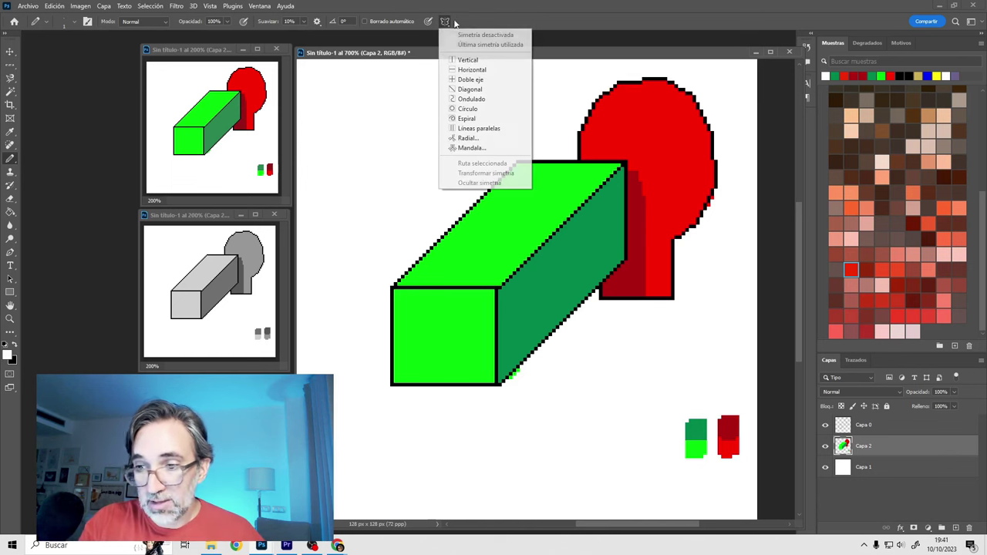
left_click(487, 61)
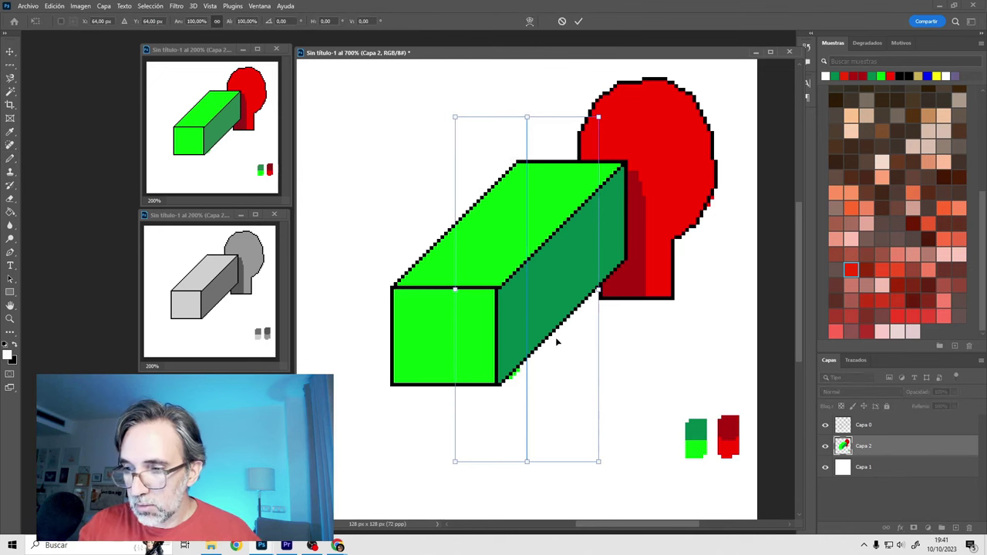
left_click_drag(557, 342, 564, 324)
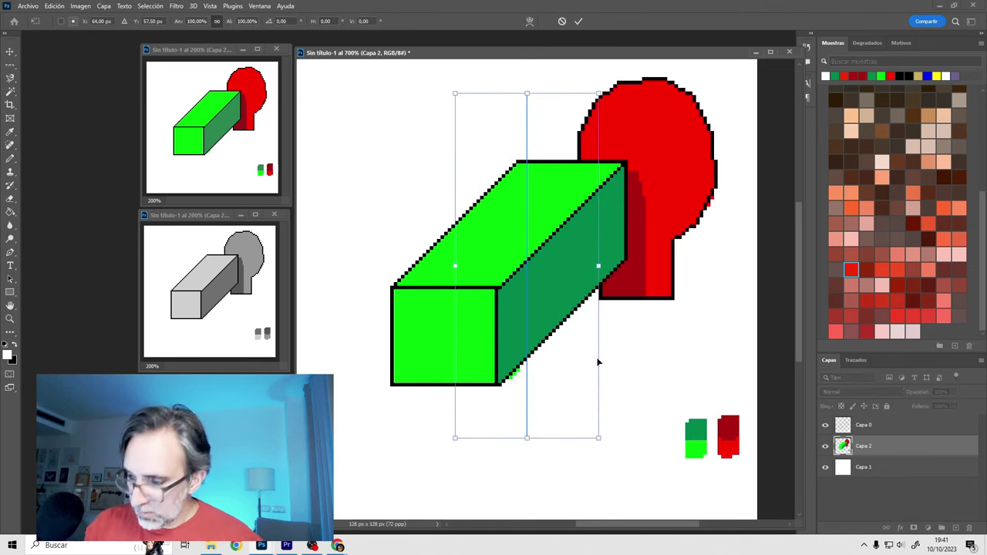
key("Return")
Step: Reset colours to black and white, add Capa 3, and undo a mirrored test stroke
key("x")
left_click(894, 426)
left_click(955, 528)
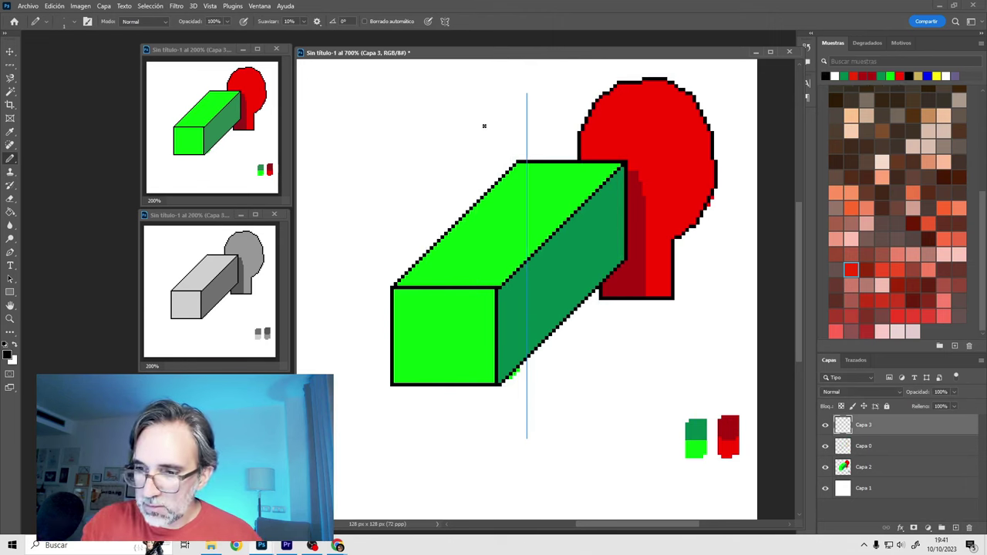
mouse_move(484, 126)
left_mouse_down()
mouse_move(472, 424)
mouse_move(361, 334)
left_mouse_up()
key("ctrl+z")
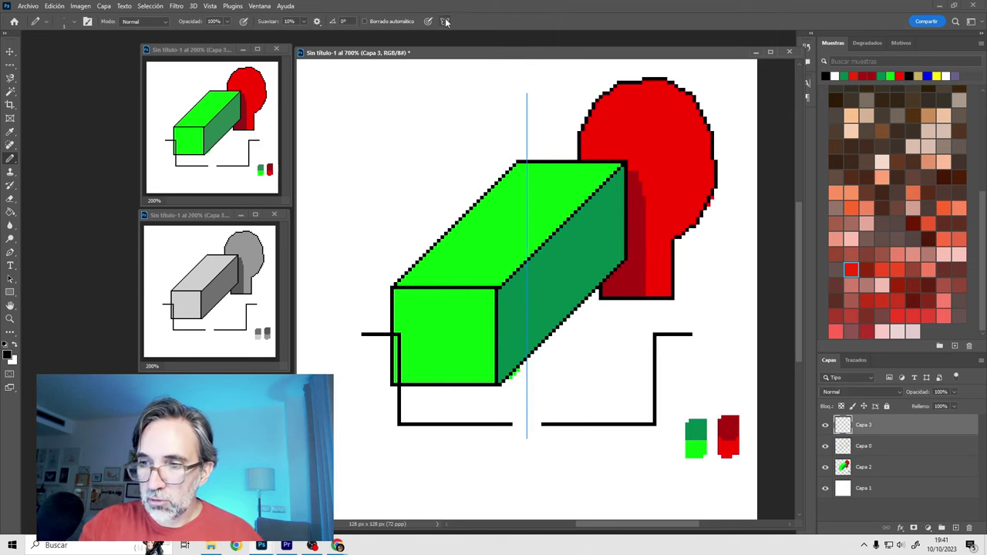
Step: Switch to Doble eje symmetry and draw mirrored diagonal and vertical lines around the box
left_click(446, 22)
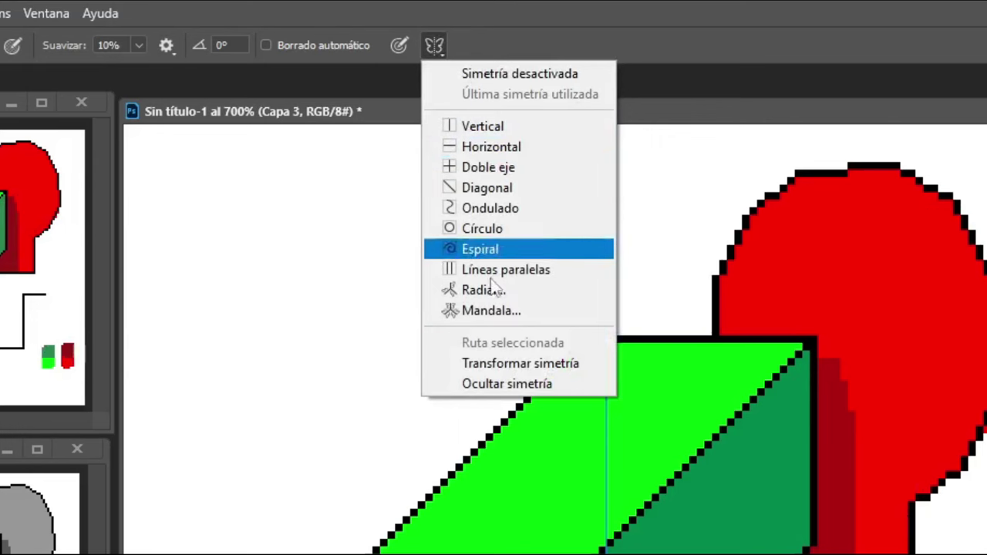
left_click(522, 171)
key("Return")
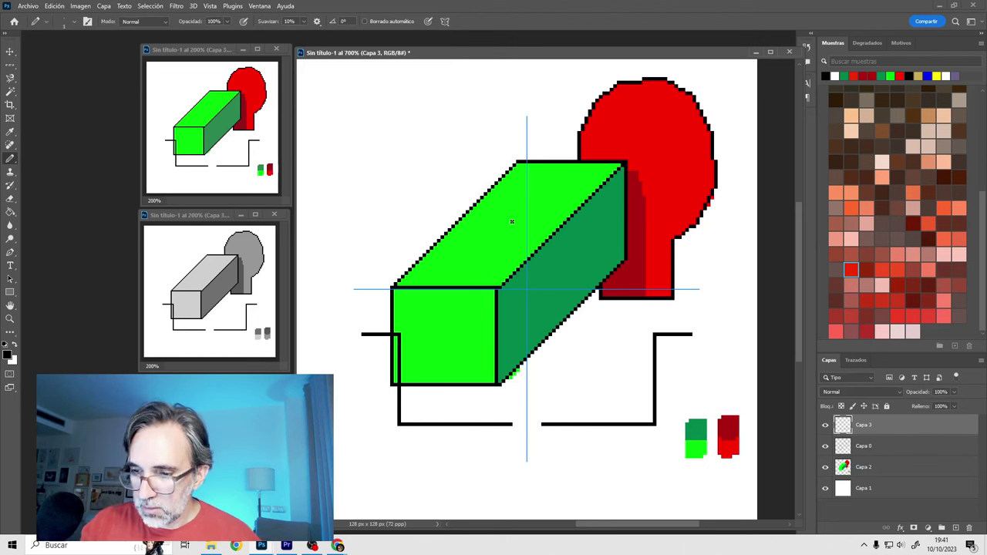
left_click(450, 187, "shift")
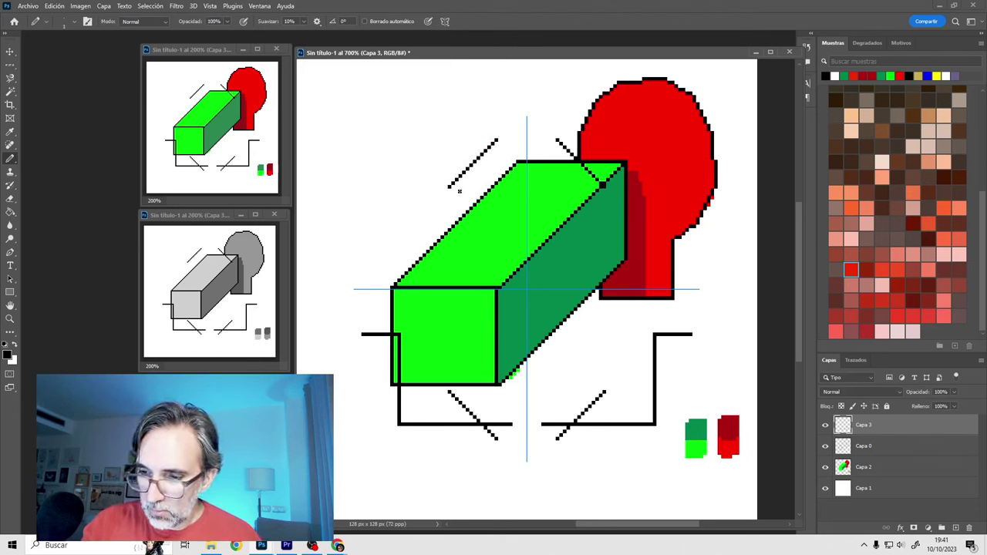
left_click(528, 234, "shift")
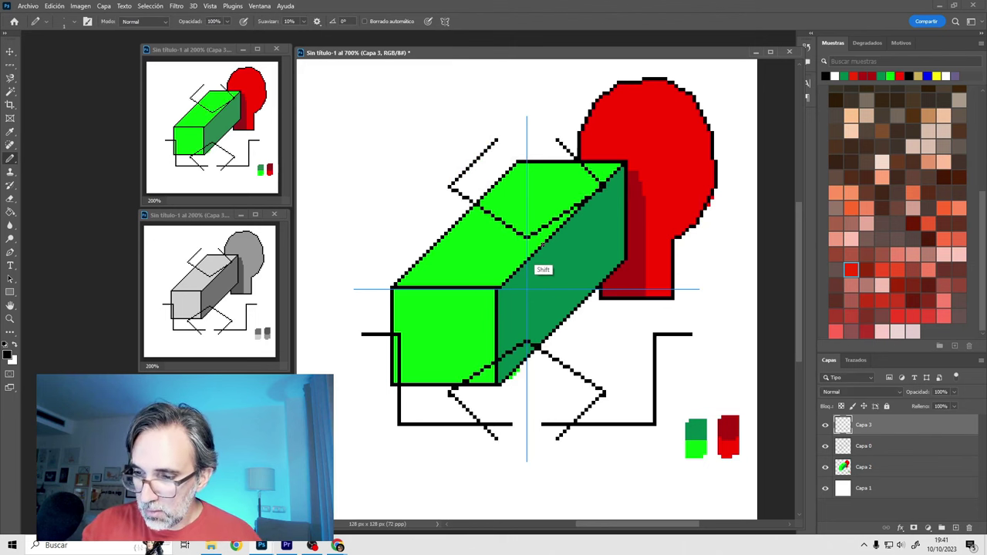
left_click(527, 311, "shift")
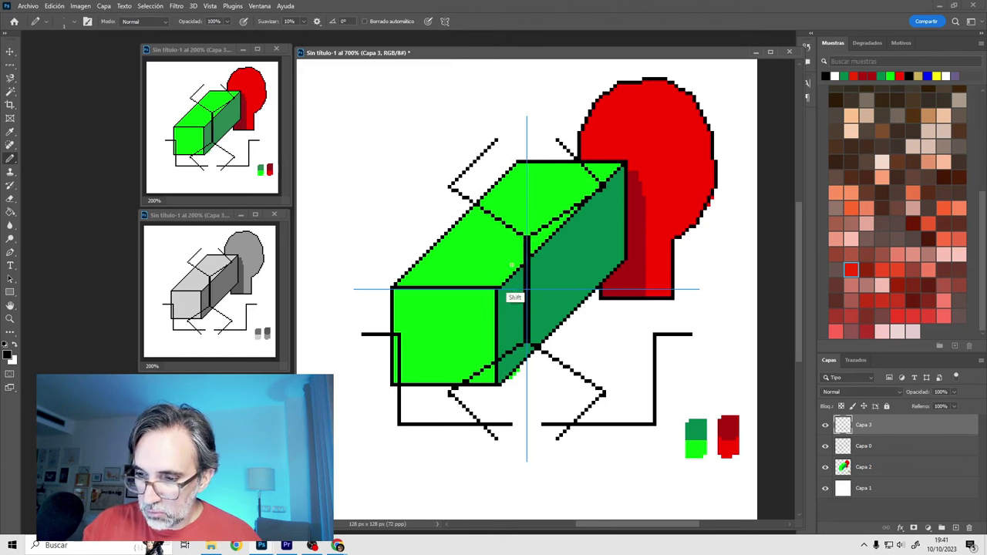
left_click(449, 188)
left_click(450, 384, "shift")
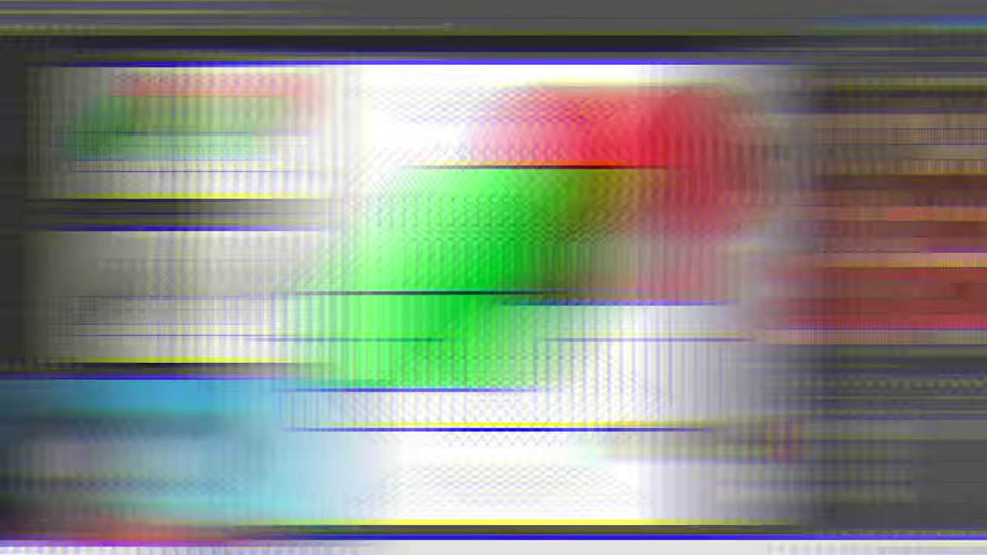
Step: Pick a dark blue and paint a translucent blue shadow on the box's side
key("ctrl+plus")
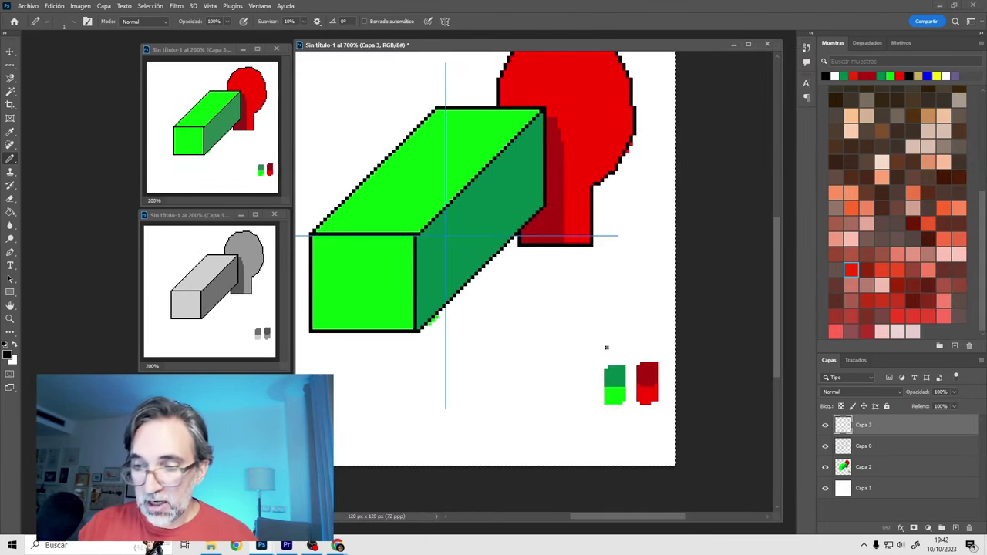
left_click(8, 355)
left_click_drag(442, 150, 472, 133)
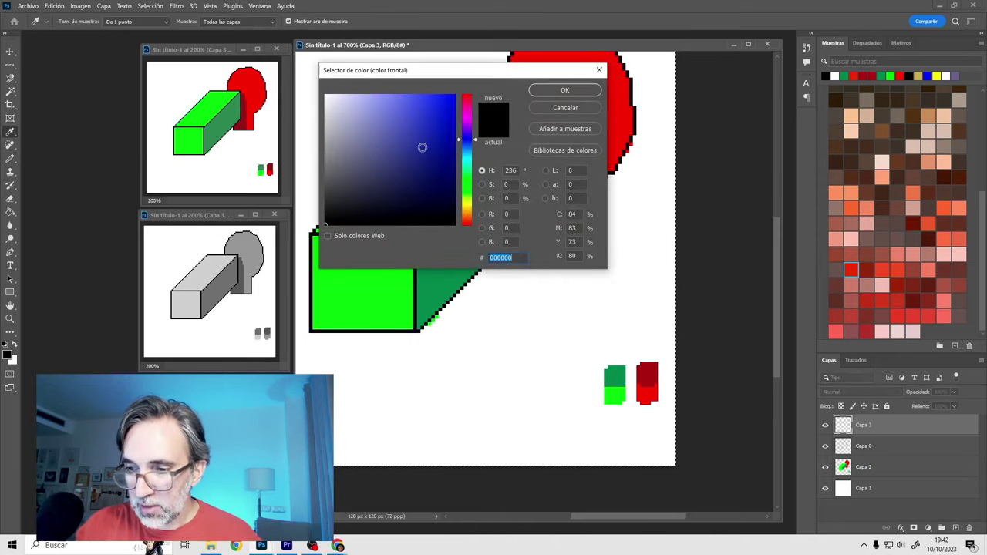
left_click(591, 92)
key("b")
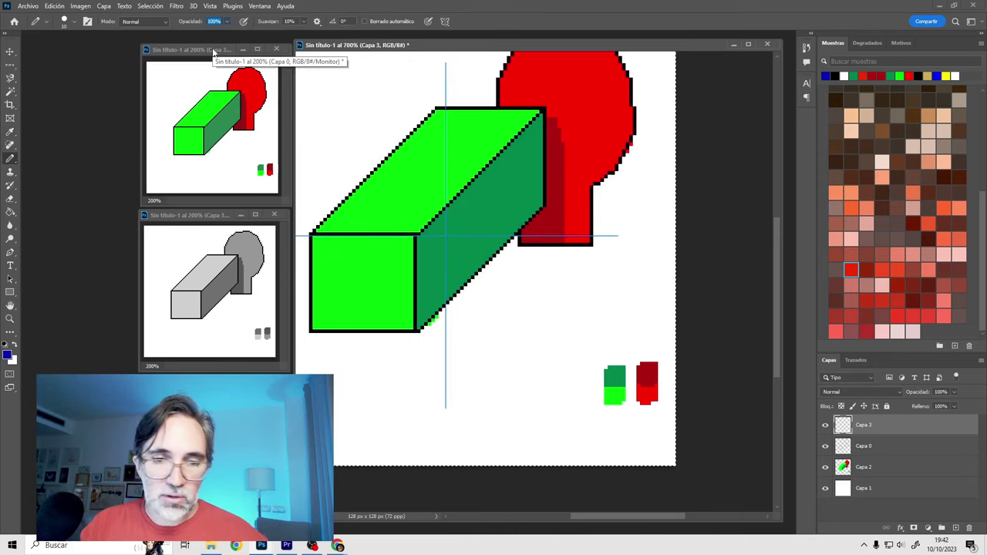
mouse_move(489, 293)
left_mouse_down()
mouse_move(486, 247)
mouse_move(533, 229)
mouse_move(468, 311)
mouse_move(448, 263)
left_mouse_up()
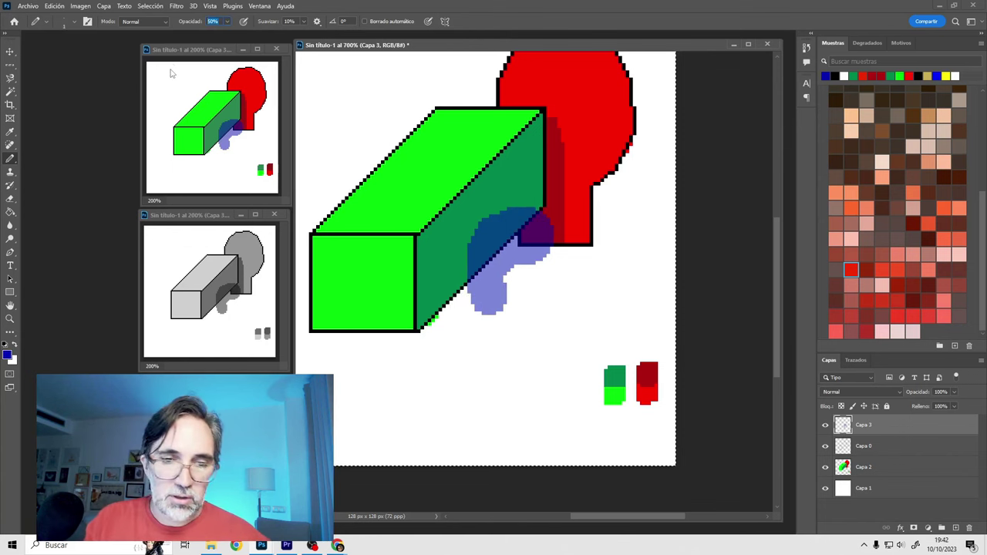
type("100")
Step: Add purple and lavender sample swatches beside the colour bars
left_click(504, 221, "alt")
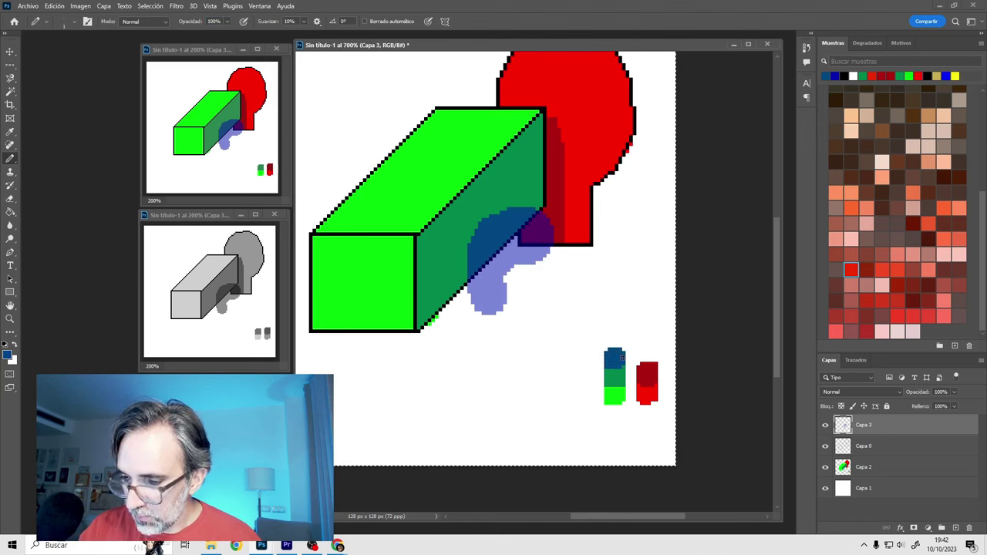
left_click(537, 228, "alt")
left_click(646, 354)
left_click(510, 277, "alt")
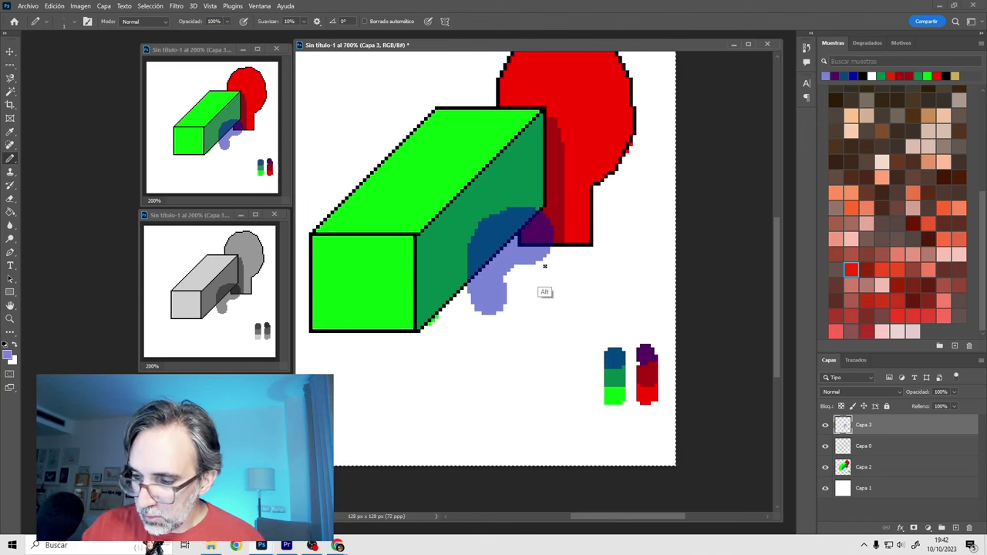
left_click_drag(580, 373, 581, 385)
Step: Cover the blue patch with teal and shade the red shape's left edge purple
left_click(530, 209, "alt")
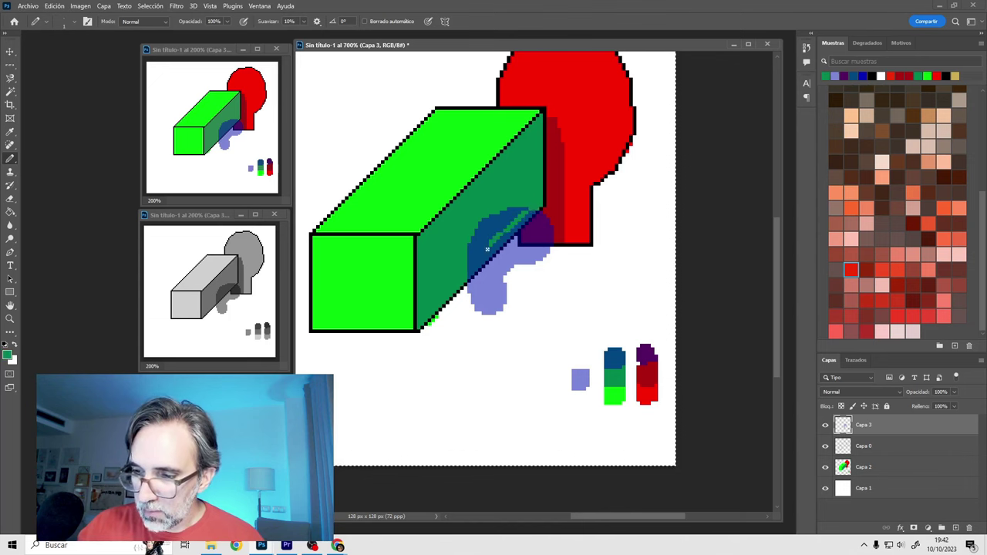
left_click_drag(498, 244, 461, 249)
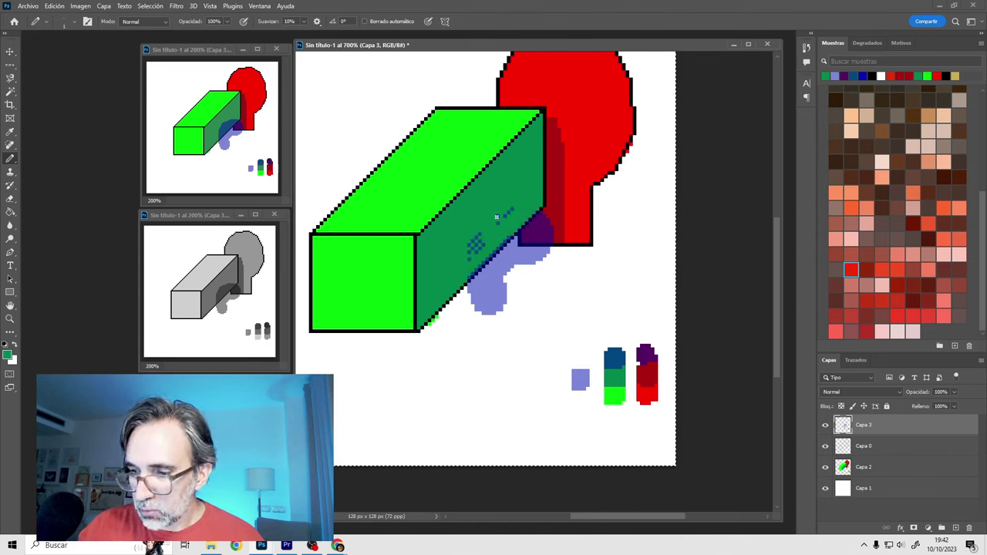
left_click(481, 247)
left_click(525, 226, "alt")
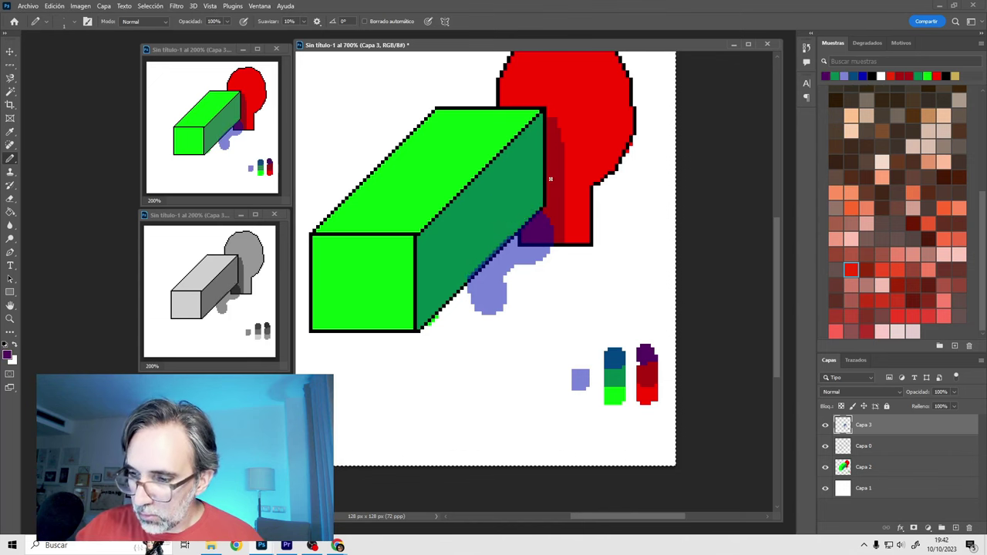
left_click_drag(552, 217, 551, 165)
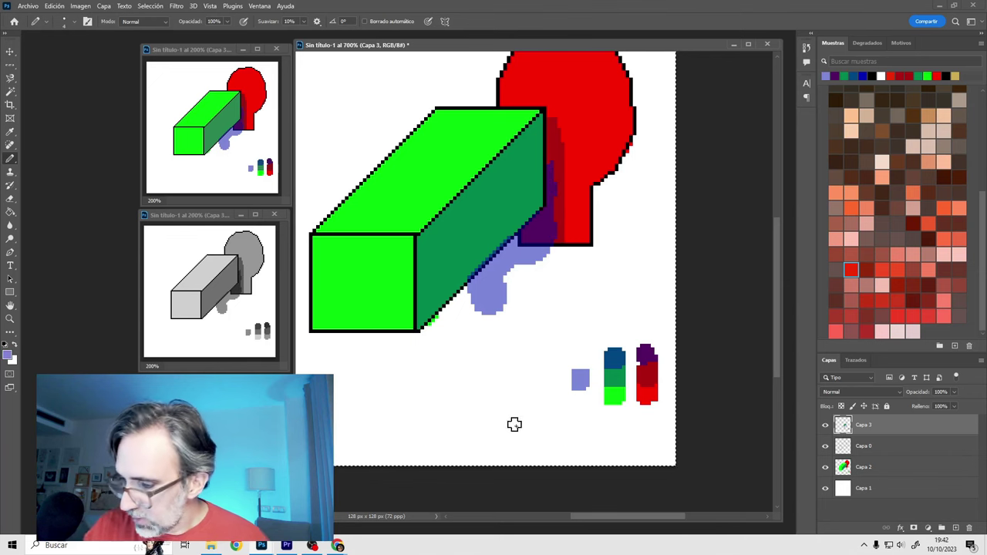
Step: On the box layer, paint the lavender cast shadow and repaint the purple strip dark red
left_click(864, 467)
left_click(485, 286, "alt")
left_click_drag(494, 273, 470, 295)
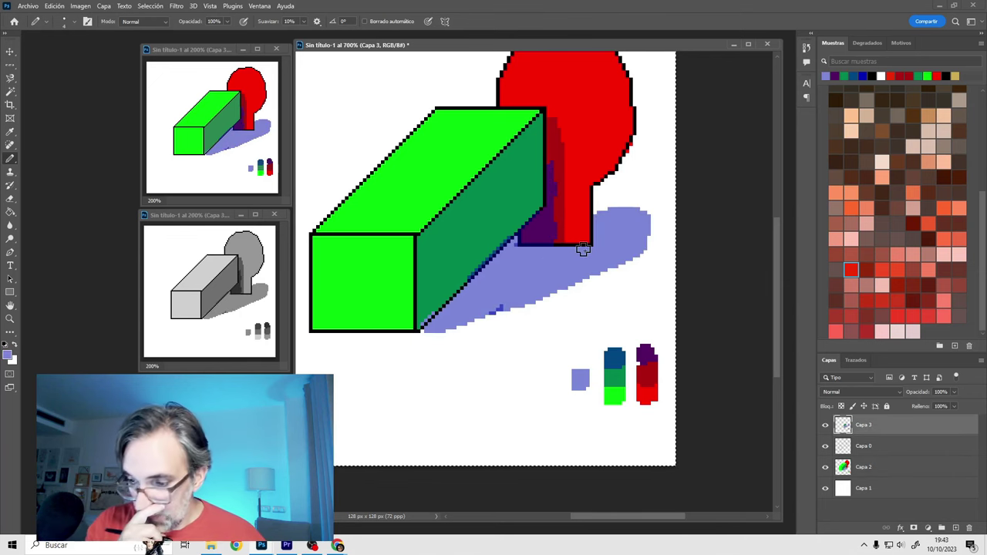
left_click(501, 249, "alt")
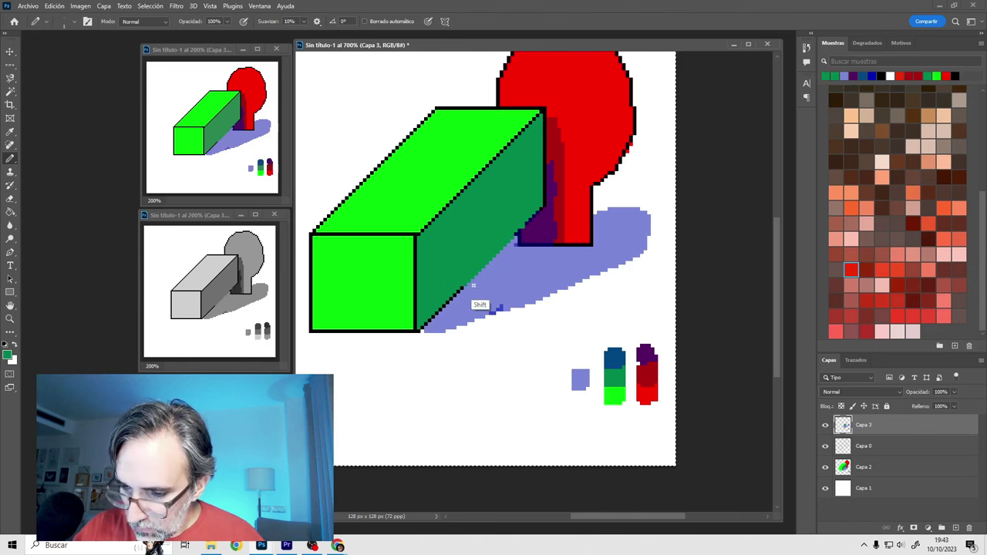
left_click(557, 232, "alt")
left_click_drag(553, 154, 554, 211)
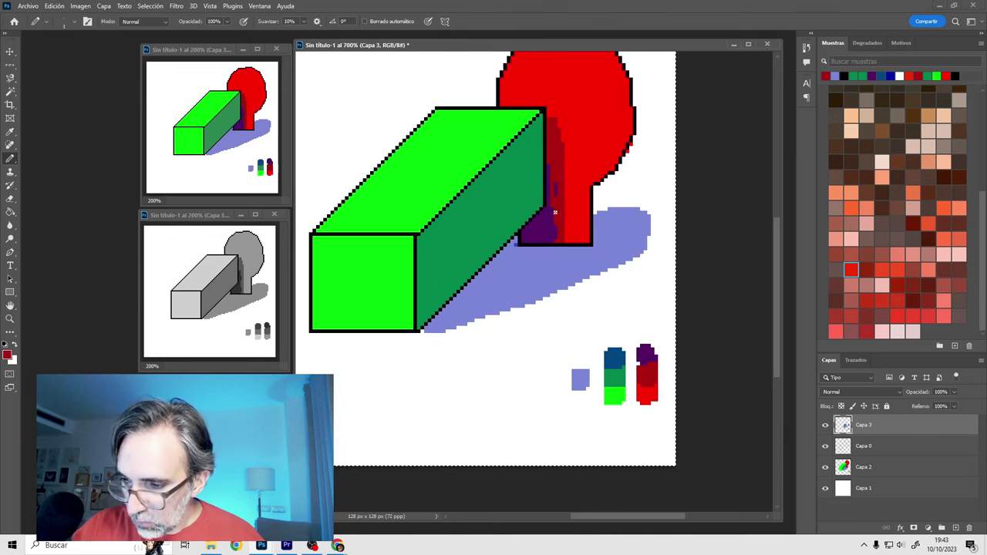
Step: Draw a dark-blue line along the box's lower edge, then zoom out
left_click(462, 317, "alt")
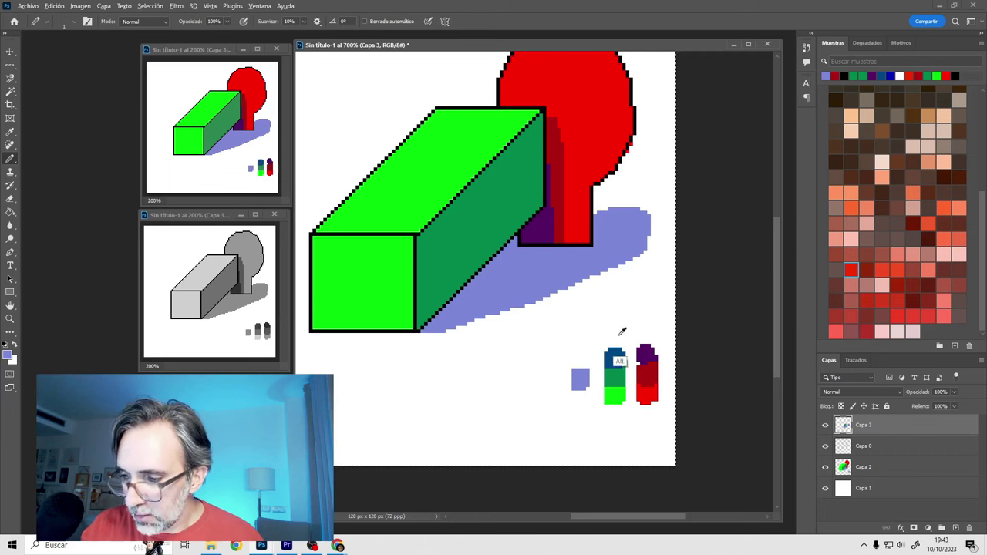
left_click(614, 359, "alt")
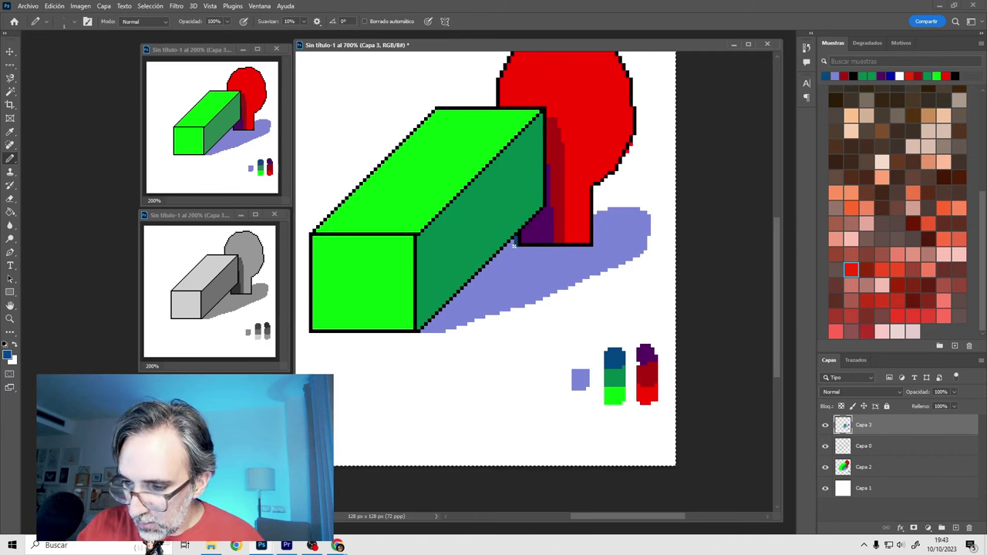
left_click(509, 248, "shift")
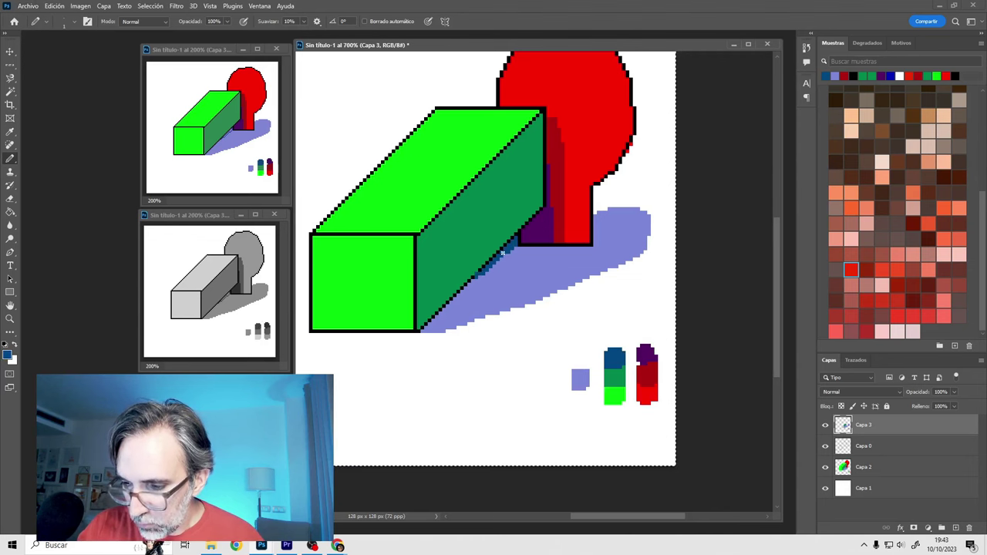
scroll(548, 331, "down", 2)
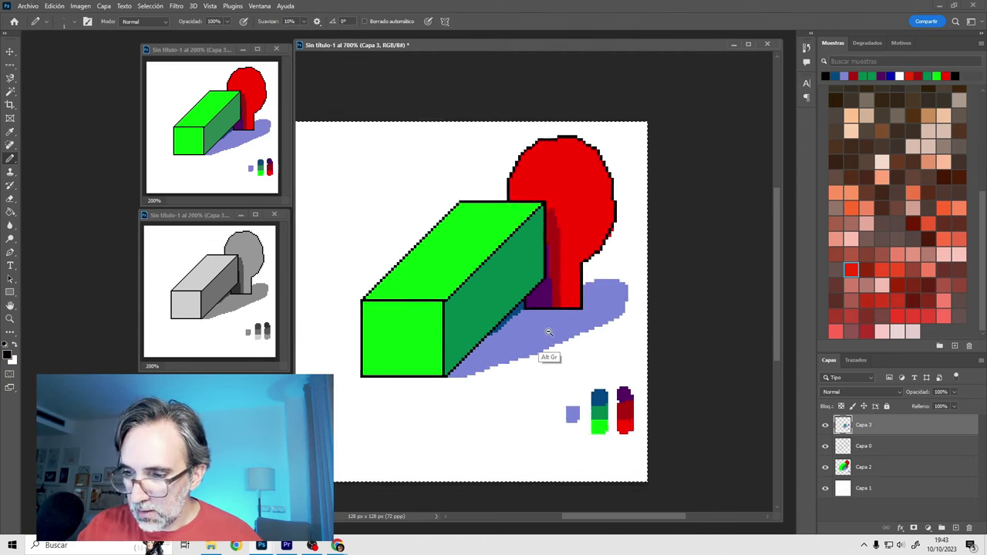
scroll(548, 331, "down", 2)
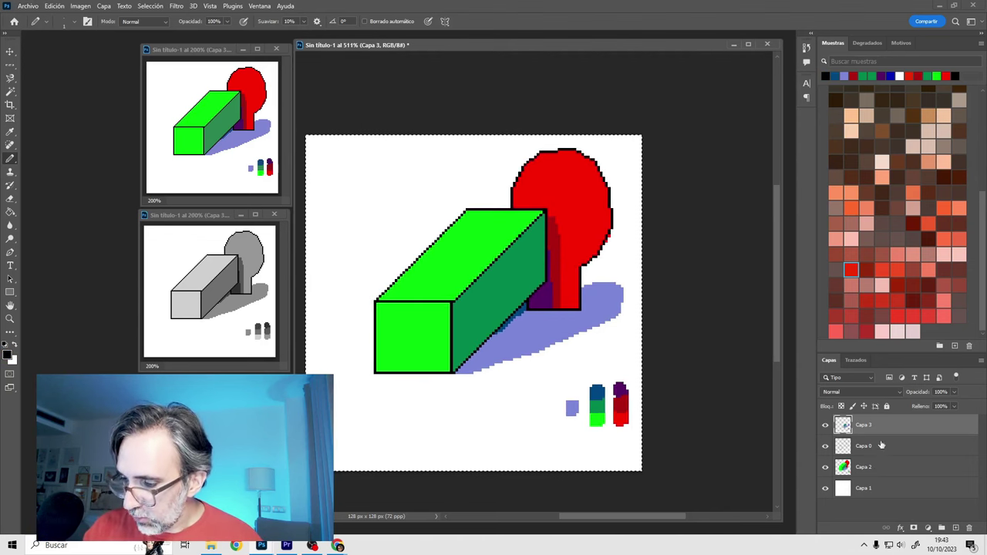
Step: Group Capa 3, 0 and 2, duplicate the group, hide the original and merge the copy
left_click(884, 469, "shift")
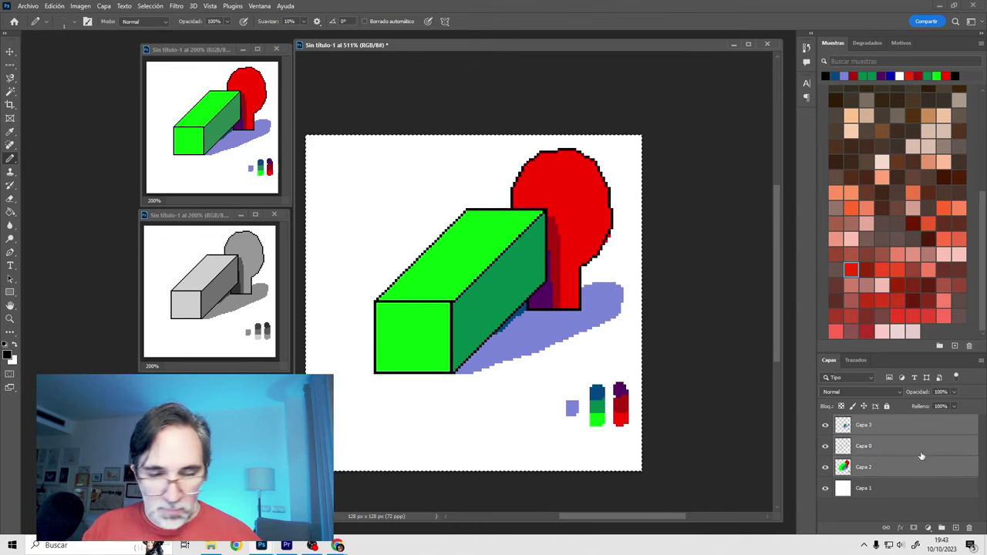
key("ctrl+g")
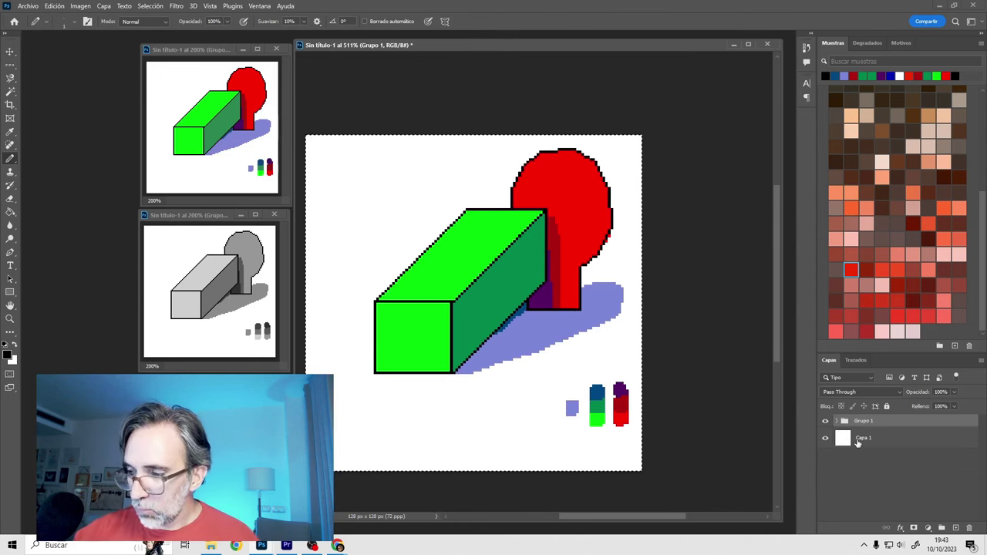
right_click(864, 422)
key("ctrl+j")
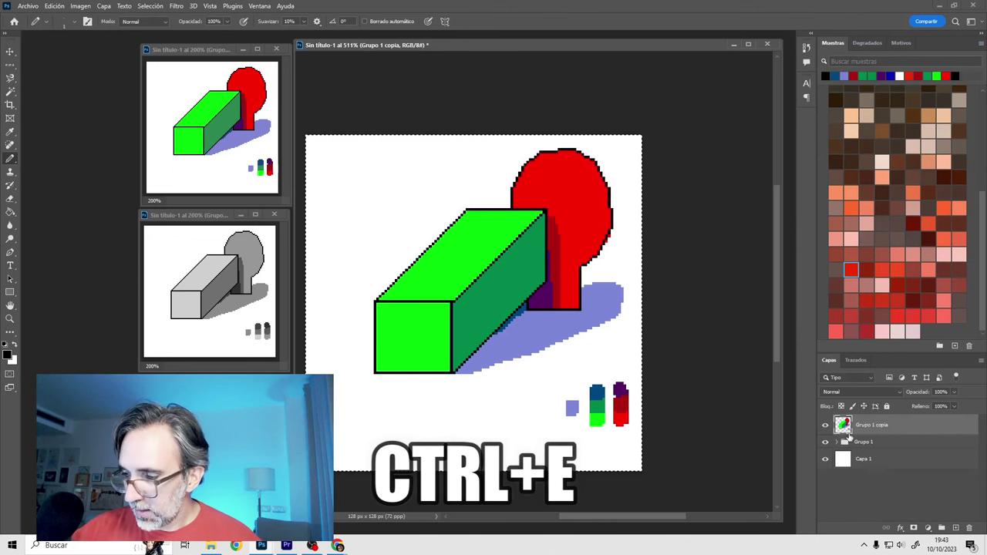
left_click(825, 442)
key("ctrl+d")
Step: Magic Wand the bright-green box faces and copy them onto new layer Capa 4
key("w")
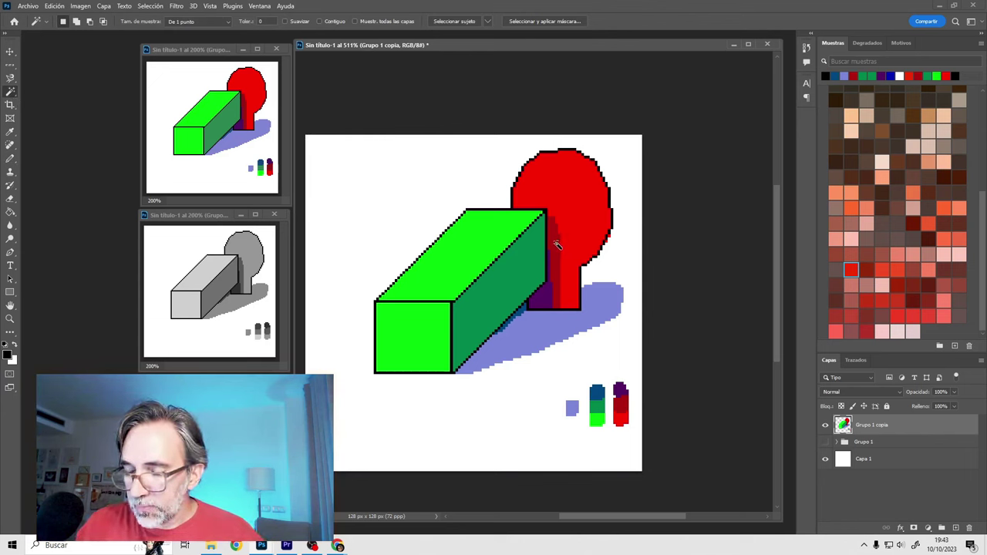
scroll(546, 256, "up", 1)
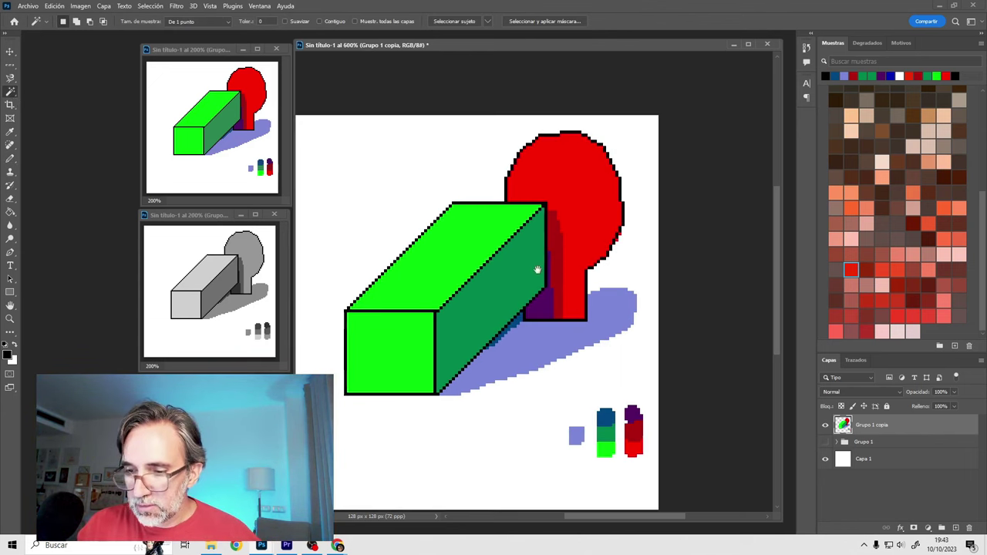
left_click(406, 352)
key("ctrl+j")
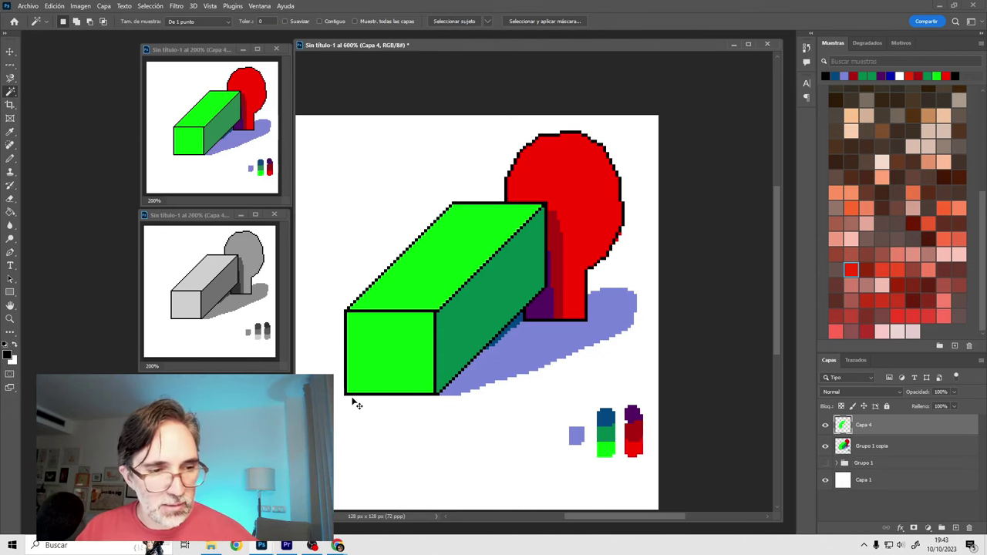
Step: Use Hue/Saturation on Capa 4 with Saturation -26 and Lightness +36 for a paler mint green
key("ctrl+u")
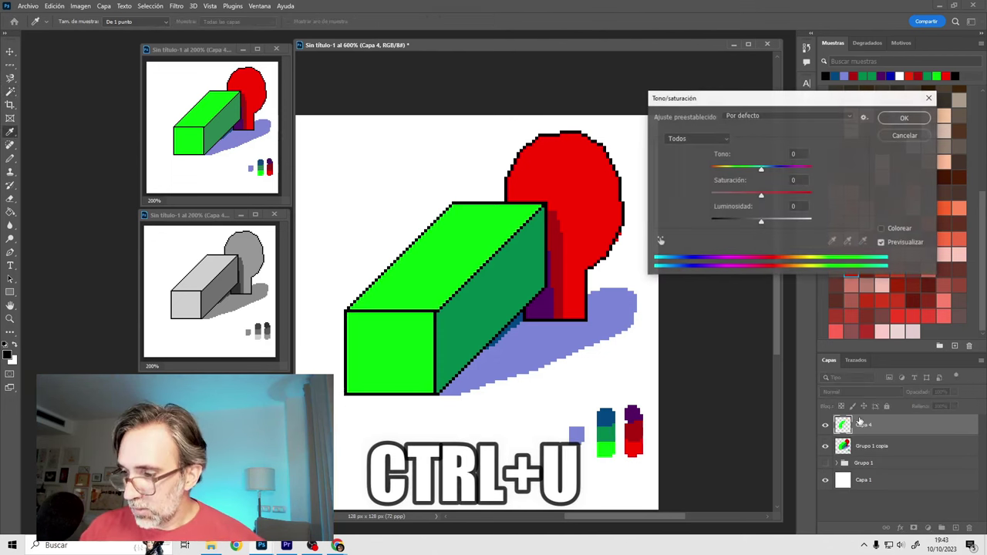
left_click_drag(798, 98, 766, 67)
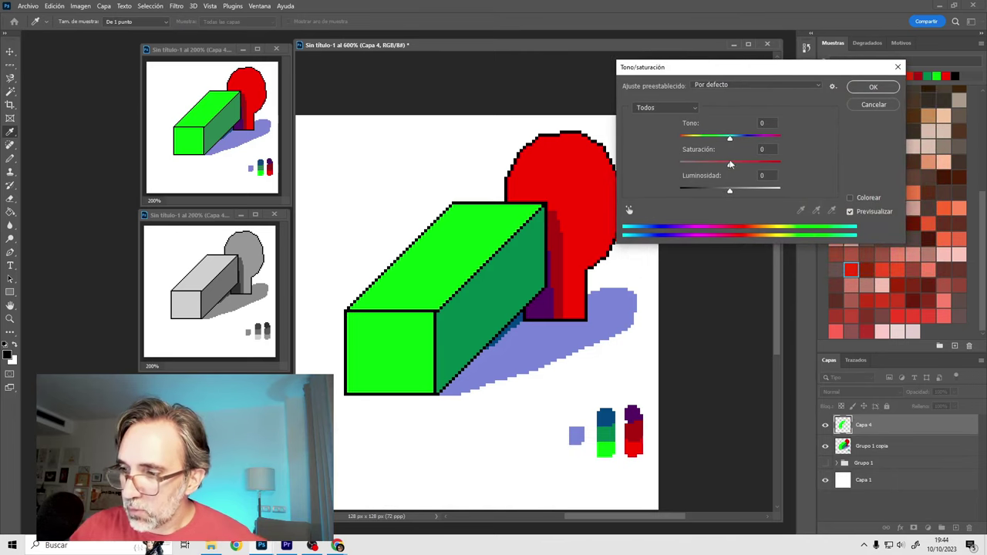
mouse_move(731, 164)
left_mouse_down()
mouse_move(719, 167)
mouse_move(748, 191)
left_mouse_up()
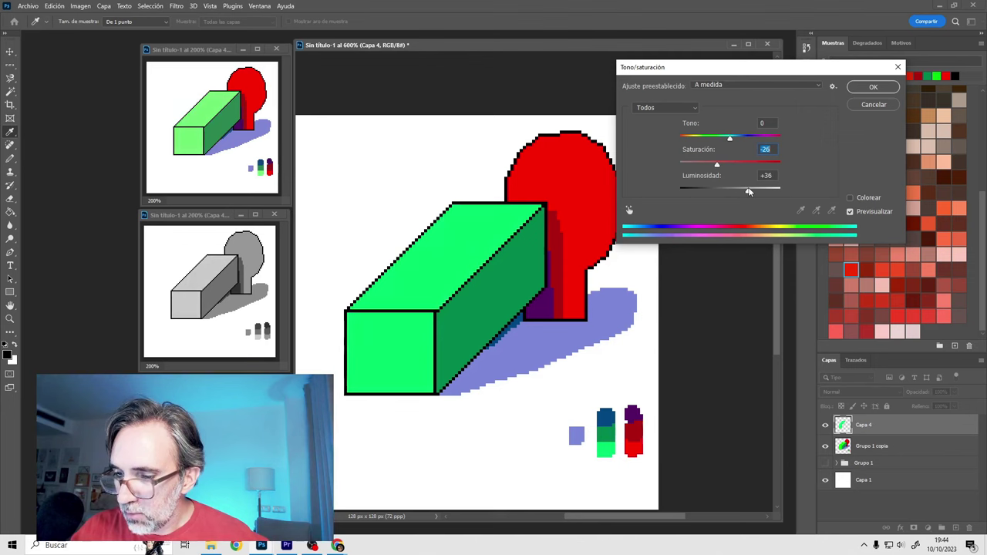
left_click(873, 88)
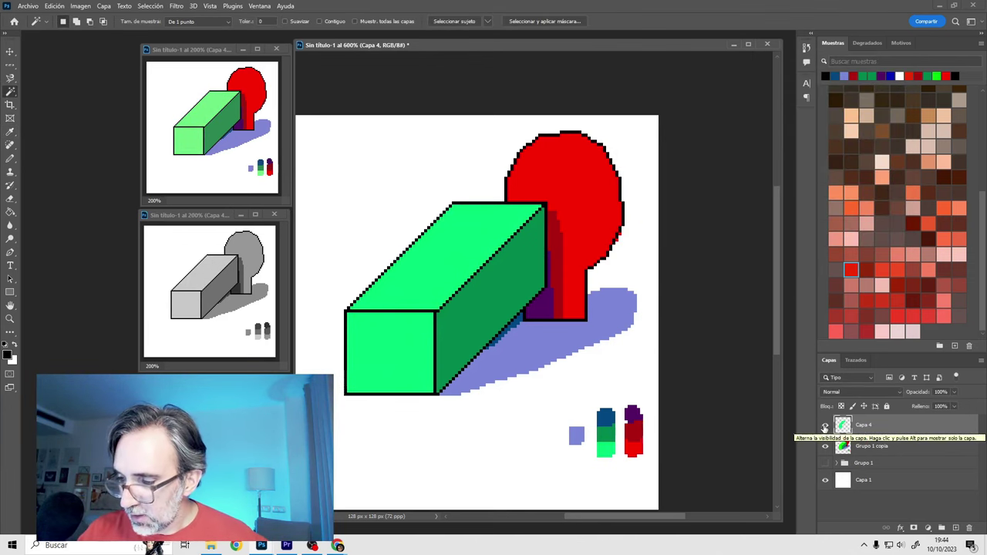
Step: Toggle Capa 4's visibility to compare the mint with the original green, and nudge its opacity
left_click(825, 426)
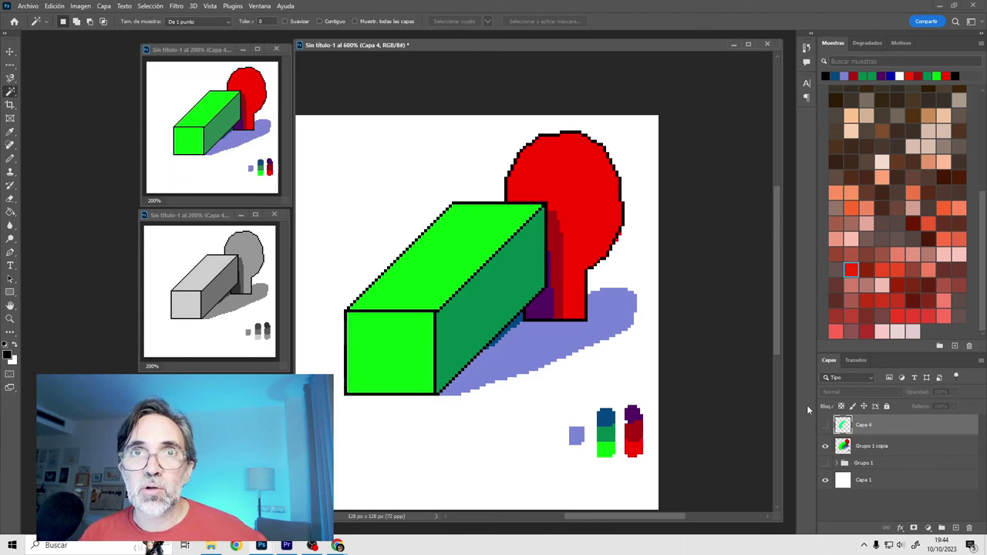
left_click(826, 425)
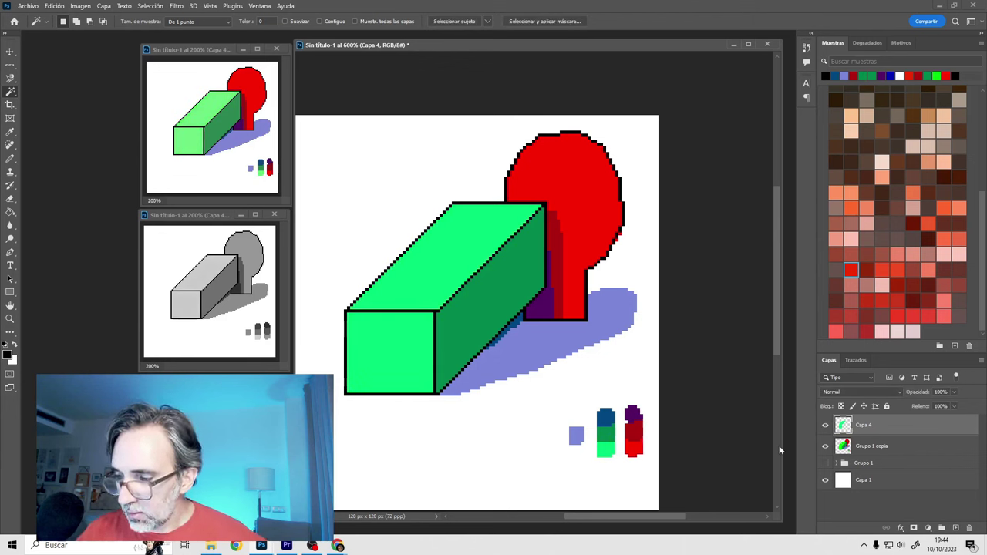
left_click(826, 425)
left_click(825, 425)
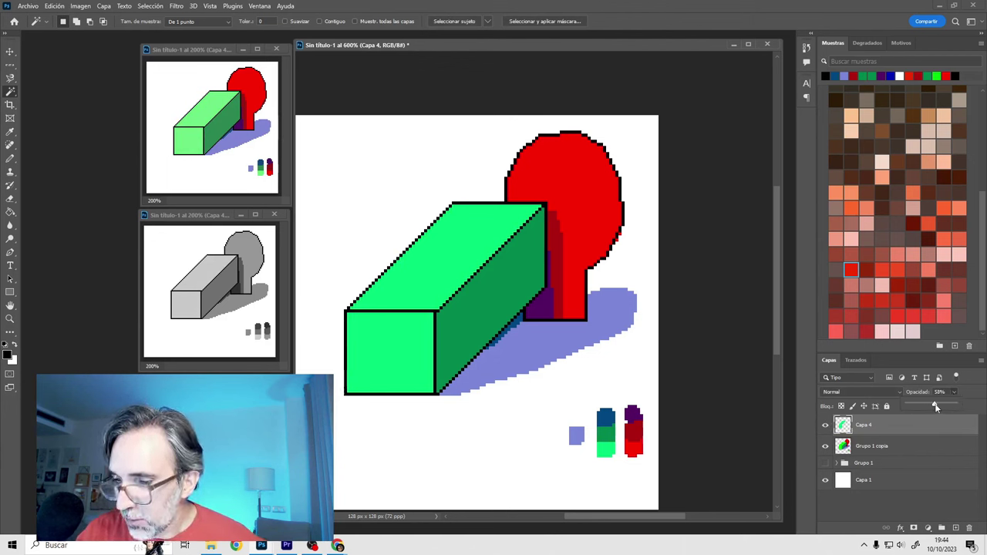
left_click_drag(935, 408, 938, 407)
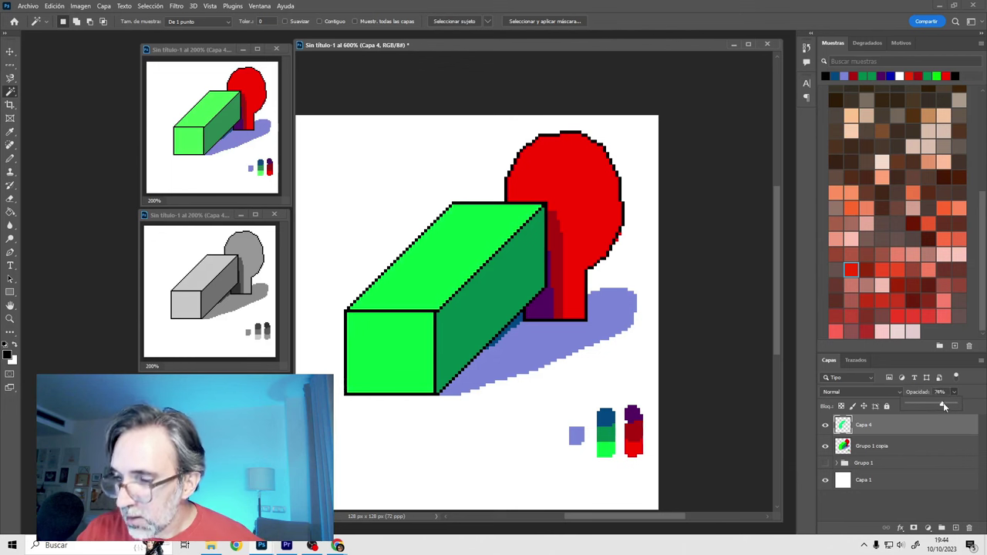
Step: Readjust Capa 4's opacity, then Magic Wand the red tree shapes on Grupo 1 copia
left_click(891, 449)
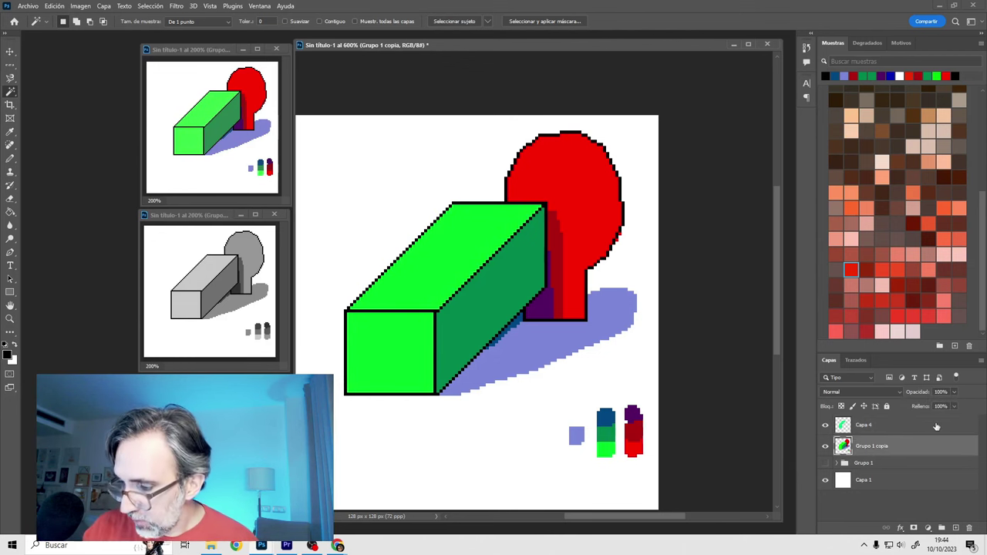
left_click(876, 431)
left_click_drag(954, 392, 969, 409)
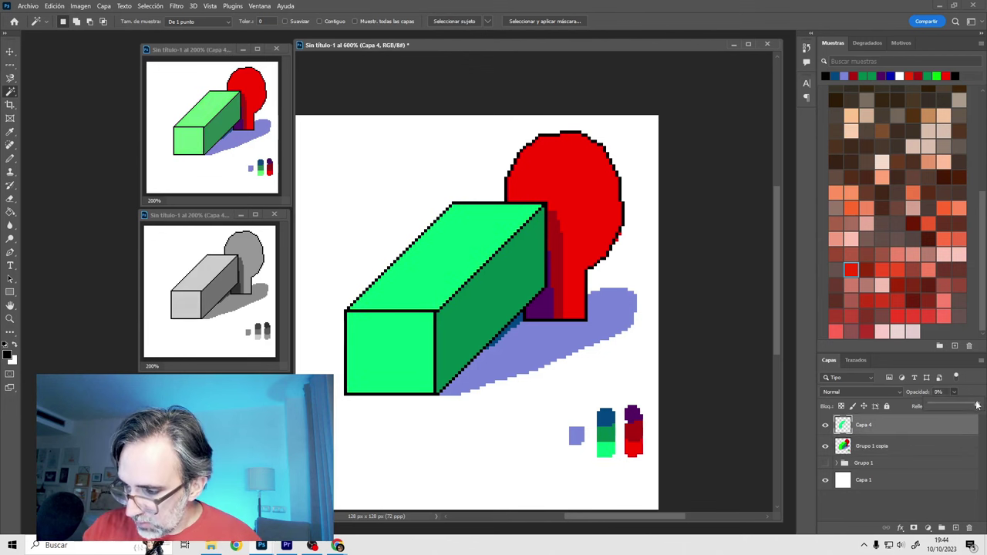
left_click(872, 446)
left_click(578, 199)
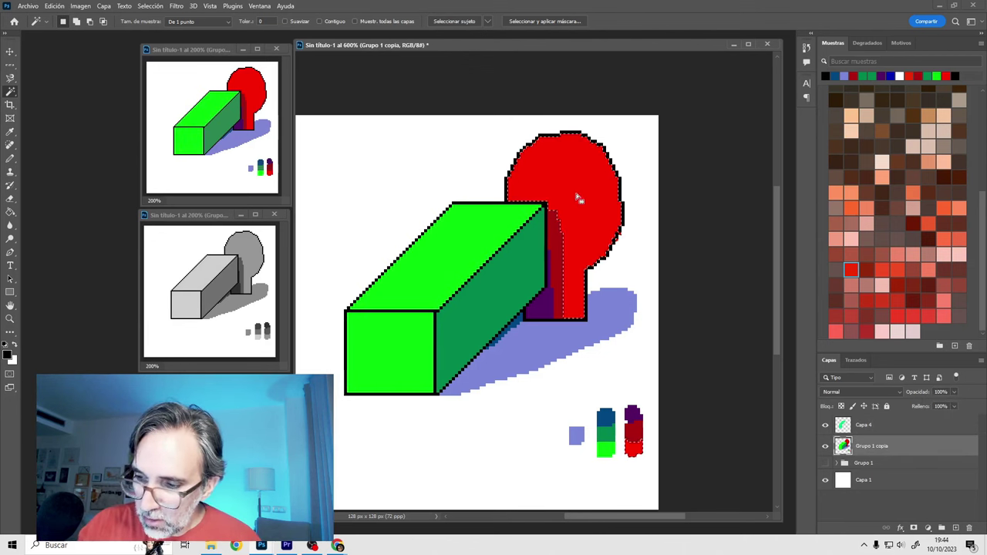
Step: Copy the red tree to Capa 5 and adjust it: Hue +9, Saturation -53, Lightness -19
key("ctrl+j")
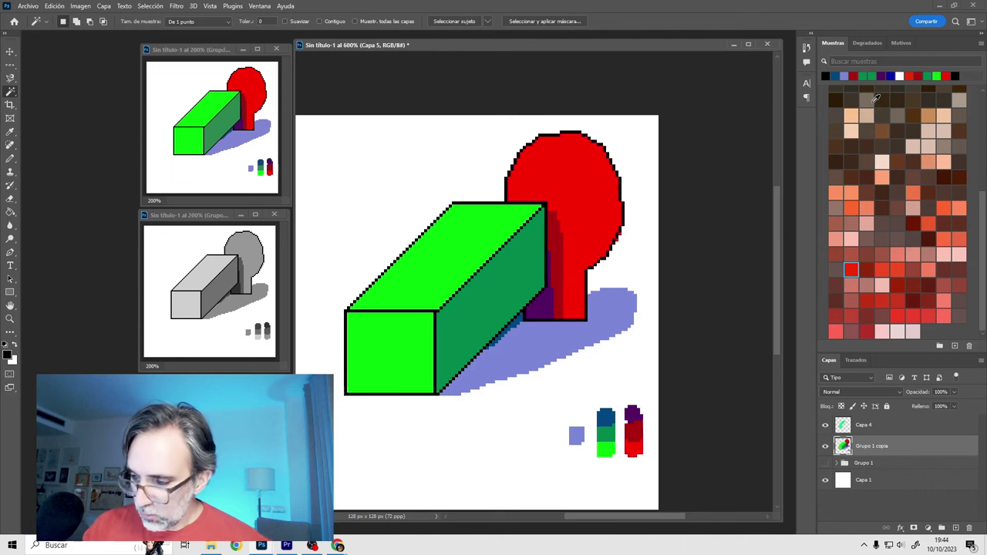
key("ctrl+u")
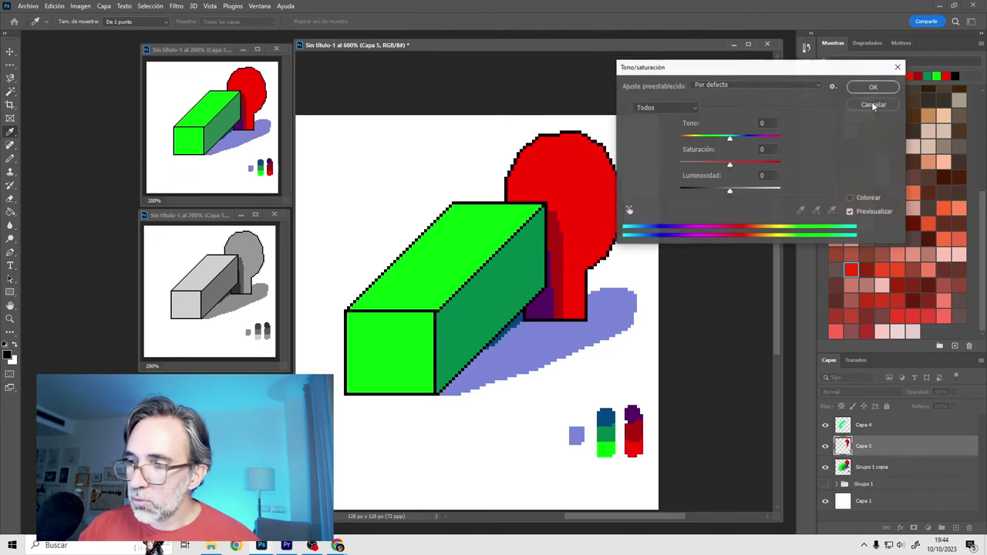
mouse_move(731, 167)
left_mouse_down()
mouse_move(706, 167)
mouse_move(720, 192)
left_mouse_up()
left_click_drag(706, 165, 735, 141)
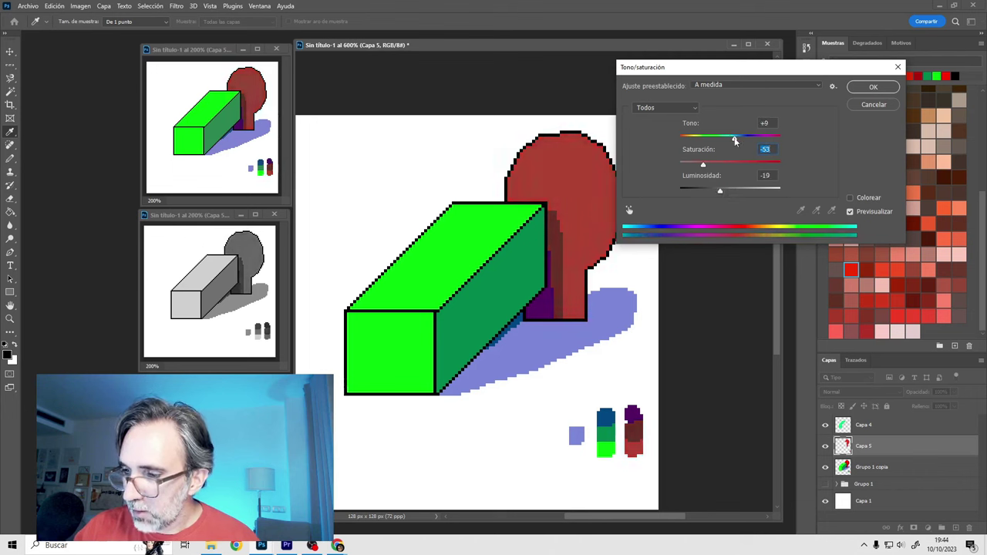
left_click(873, 86)
Step: Set the opacity of Capa 4 and Capa 5 to about 60%
left_click(868, 425)
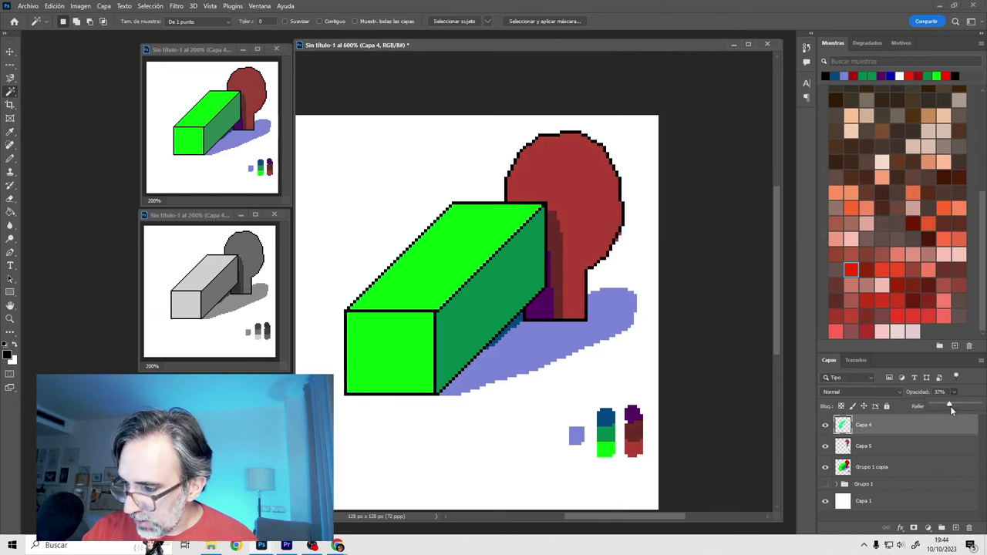
left_click_drag(961, 409, 962, 409)
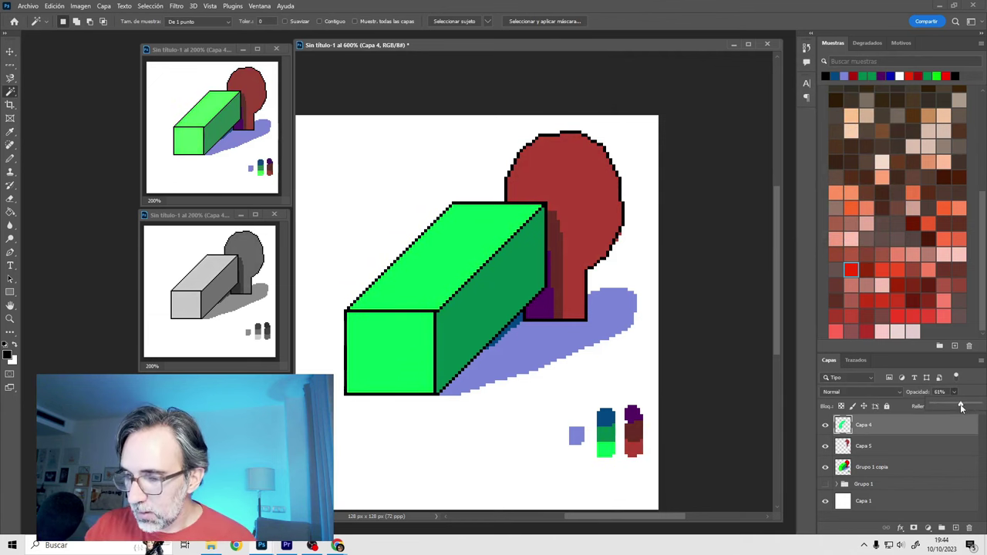
key("alt+bracketleft")
left_click_drag(967, 409, 940, 411)
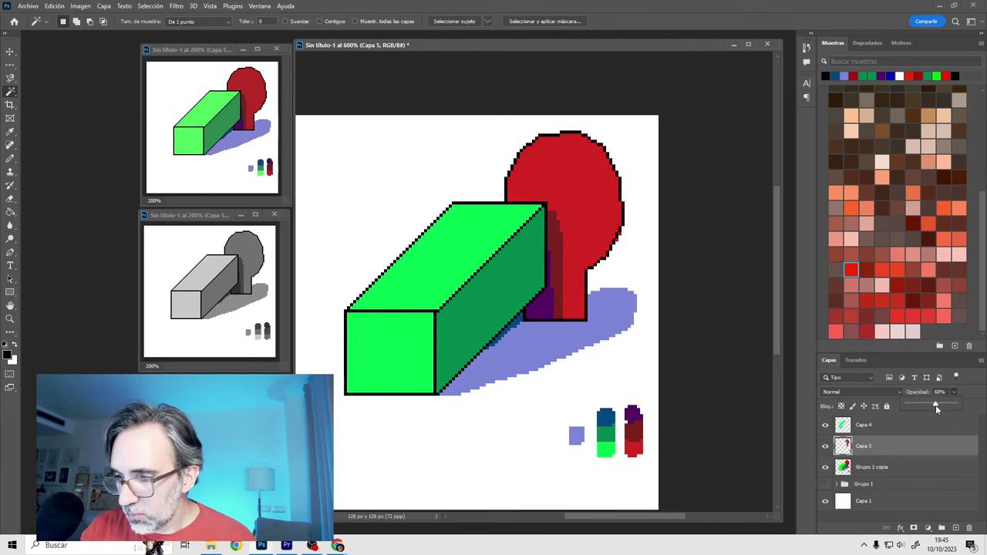
left_click_drag(936, 405, 933, 402)
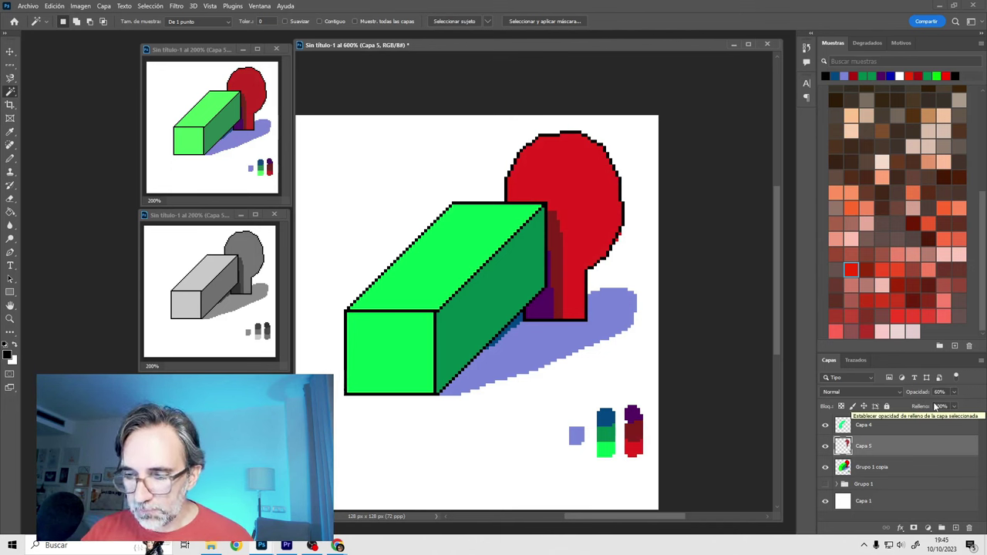
Step: Switch to the Pencil and select layers Grupo 1 copia through Capa 4
key("b")
left_click(883, 467)
left_click(885, 426, "shift")
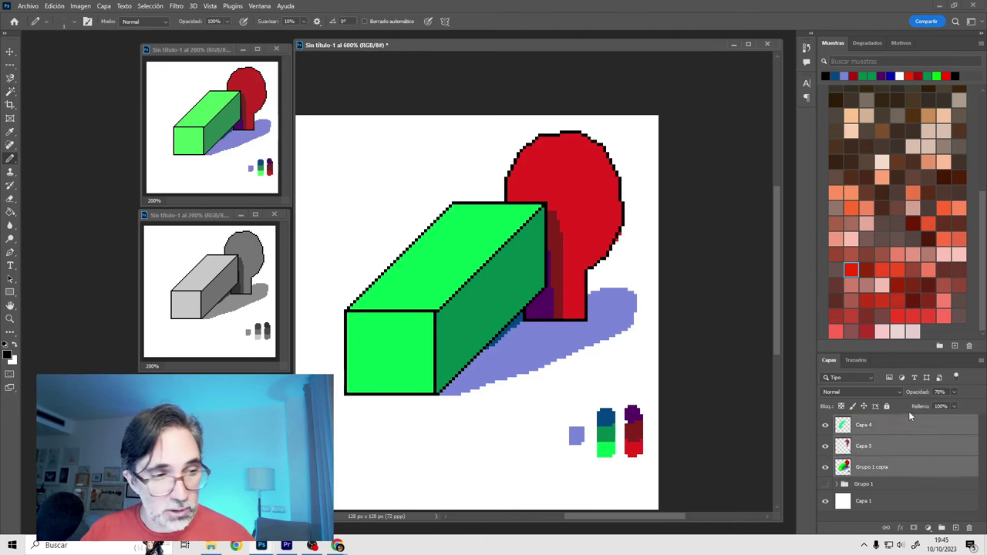
Step: Merge and hide the three colour layers, then paint a new layer solid black with a big brush
key("ctrl+e")
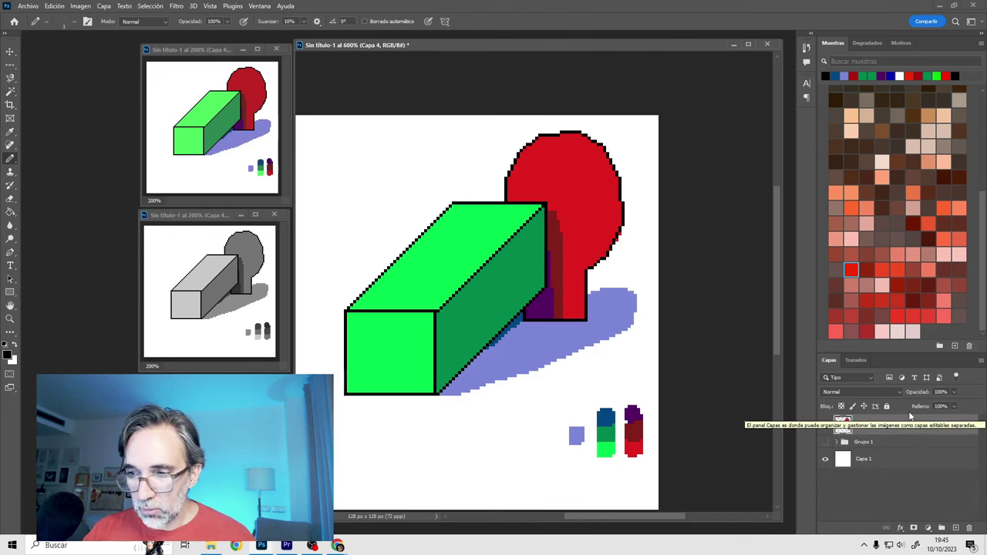
left_click(825, 425)
left_click(955, 528)
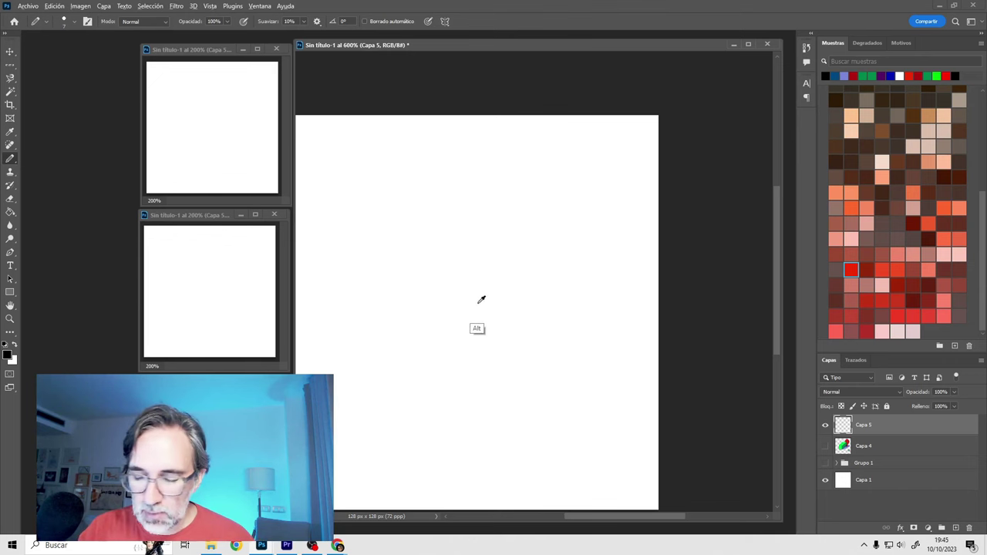
right_click(482, 300, "alt")
mouse_move(643, 116)
left_mouse_down()
mouse_move(652, 429)
mouse_move(595, 419)
mouse_move(440, 488)
mouse_move(586, 357)
left_mouse_up()
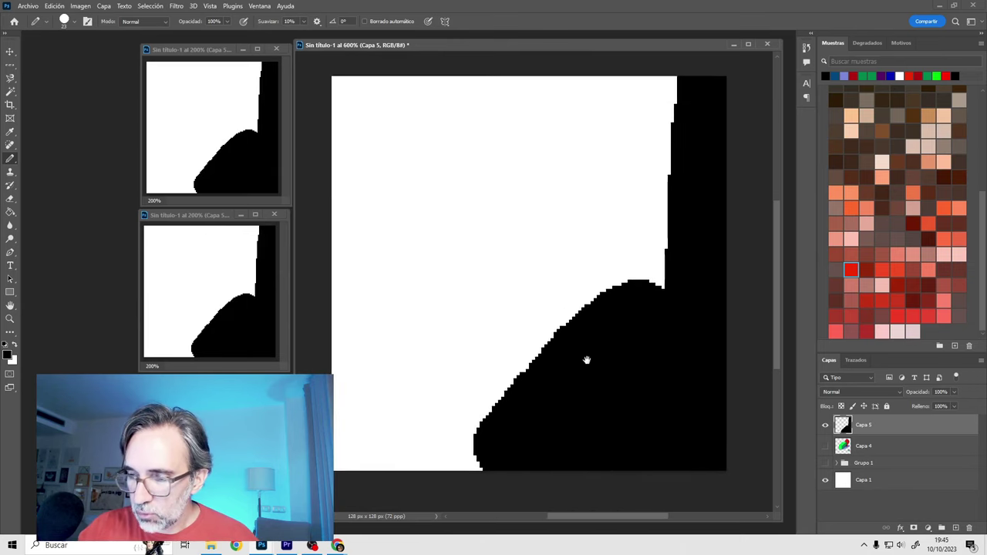
mouse_move(622, 309)
left_mouse_down()
mouse_move(456, 439)
mouse_move(573, 99)
mouse_move(326, 247)
mouse_move(563, 95)
left_mouse_up()
right_click(508, 286, "alt")
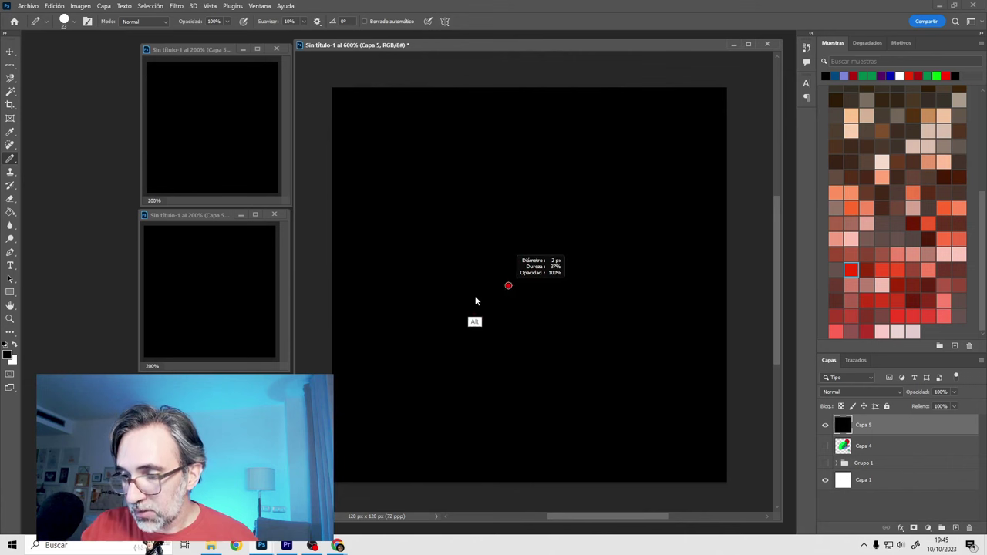
left_click(479, 301, "alt")
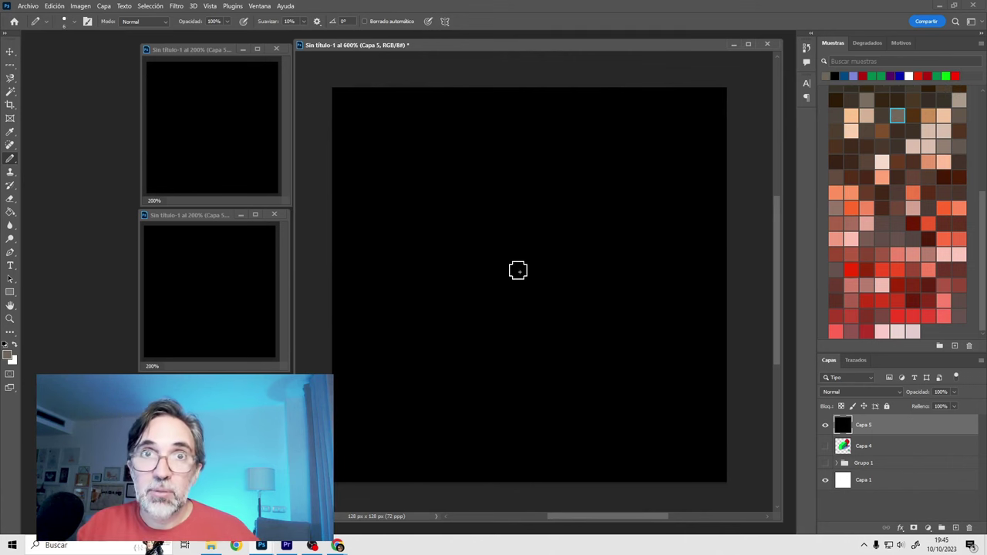
Step: On new layer Capa 6, pencil a white figure with head, raised torch arm, torso and legs
key("ctrl+shift+alt+n")
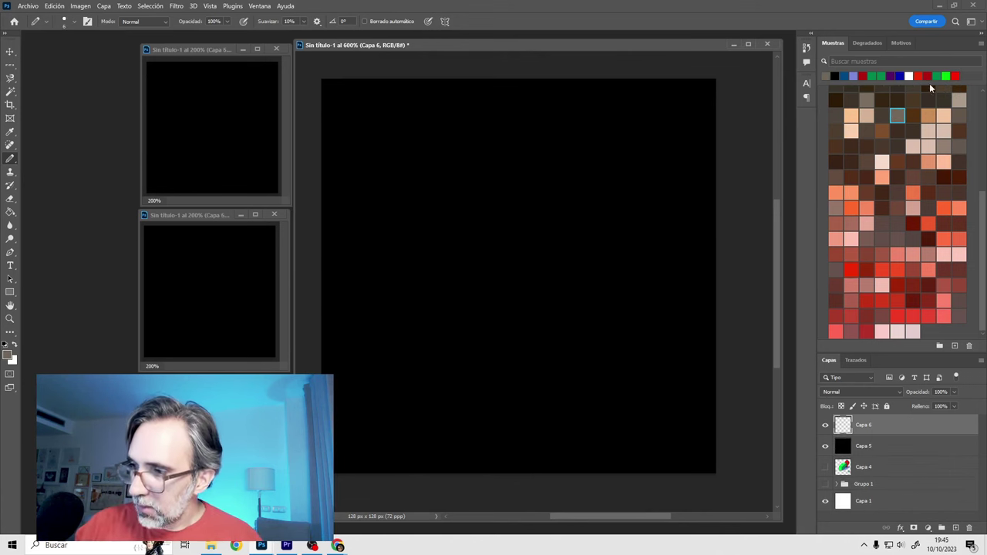
left_click(909, 75)
mouse_move(507, 194)
left_mouse_down()
mouse_move(512, 218)
mouse_move(505, 205)
mouse_move(464, 253)
mouse_move(544, 239)
mouse_move(588, 199)
mouse_move(589, 165)
left_mouse_up()
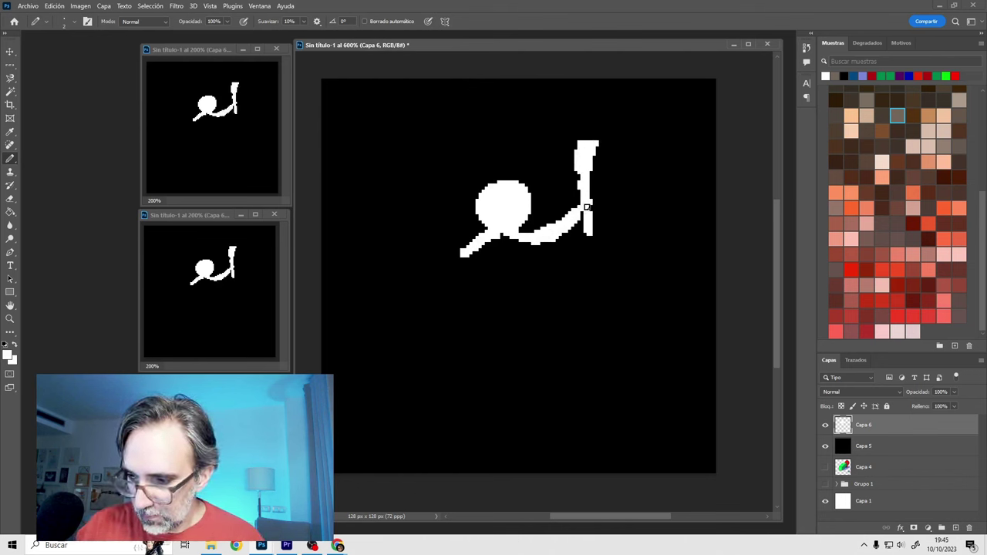
mouse_move(586, 208)
left_mouse_down()
mouse_move(500, 240)
mouse_move(447, 326)
mouse_move(462, 290)
left_mouse_up()
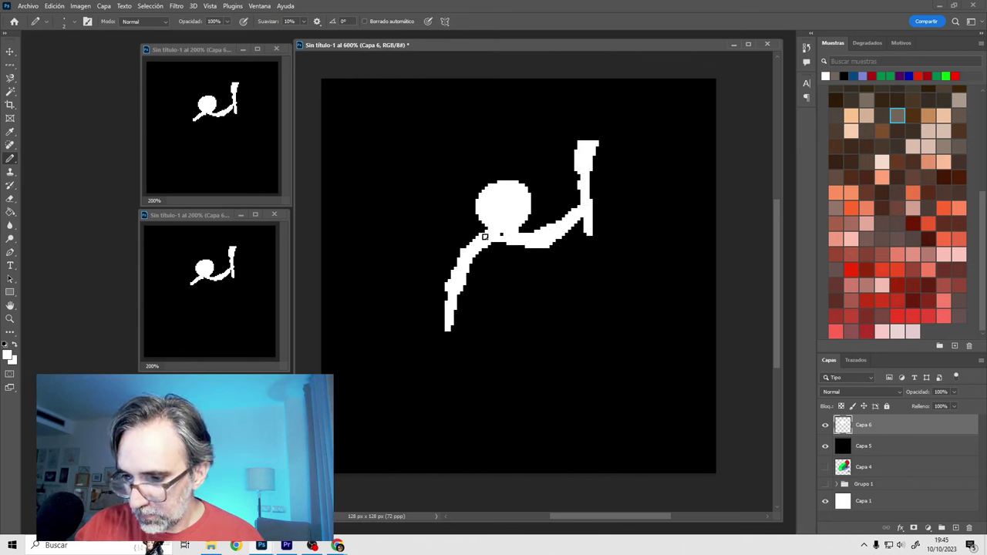
mouse_move(484, 236)
left_mouse_down()
mouse_move(497, 312)
mouse_move(522, 284)
mouse_move(525, 312)
mouse_move(486, 320)
left_mouse_up()
mouse_move(497, 254)
left_mouse_down()
mouse_move(454, 289)
mouse_move(520, 283)
mouse_move(498, 322)
mouse_move(527, 337)
mouse_move(537, 420)
left_mouse_up()
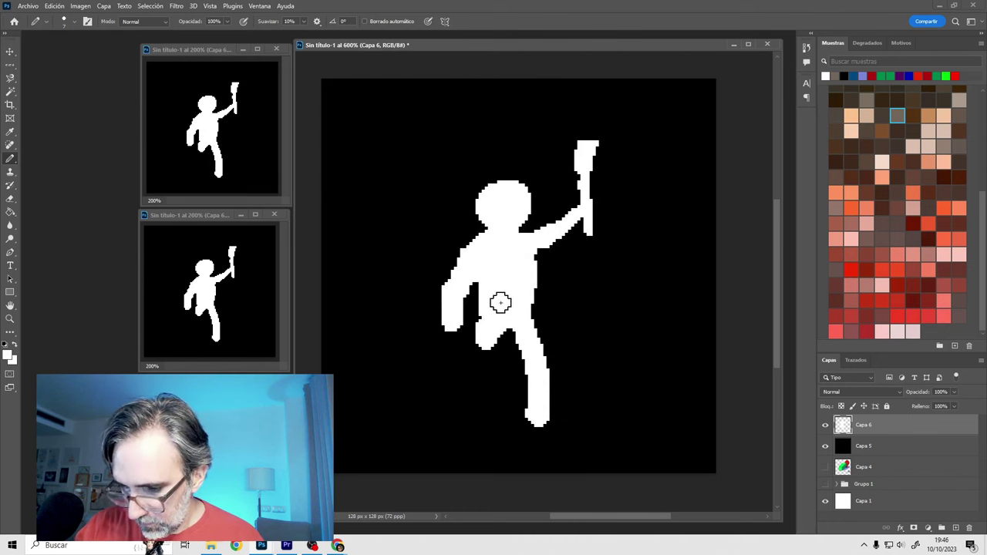
mouse_move(500, 301)
left_mouse_down()
mouse_move(475, 409)
mouse_move(539, 379)
mouse_move(539, 352)
mouse_move(539, 424)
left_mouse_up()
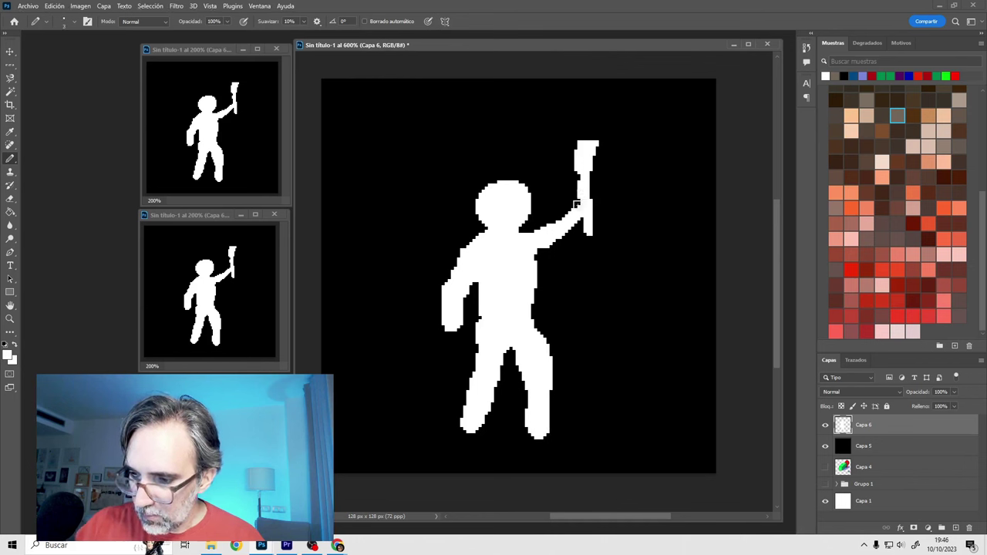
mouse_move(578, 202)
left_mouse_down()
mouse_move(569, 235)
mouse_move(594, 191)
left_mouse_up()
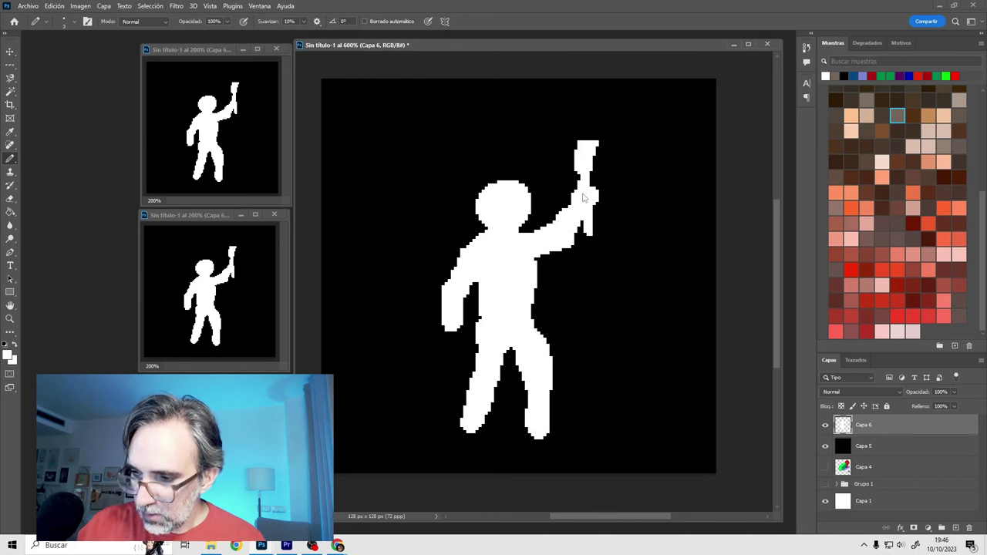
mouse_move(528, 191)
left_mouse_down()
mouse_move(488, 197)
mouse_move(506, 181)
mouse_move(498, 176)
mouse_move(489, 193)
left_mouse_up()
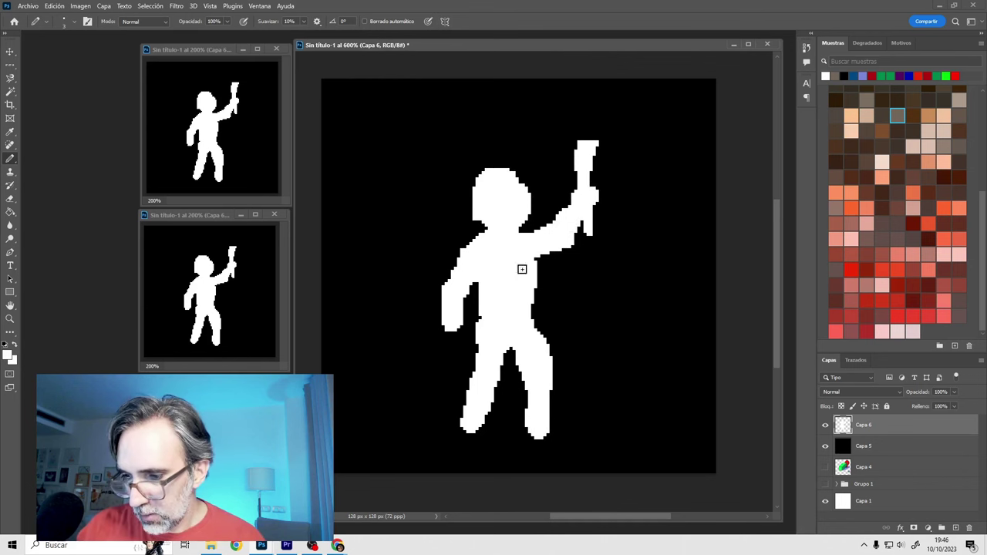
mouse_move(481, 318)
left_mouse_down()
mouse_move(538, 313)
mouse_move(536, 276)
left_mouse_up()
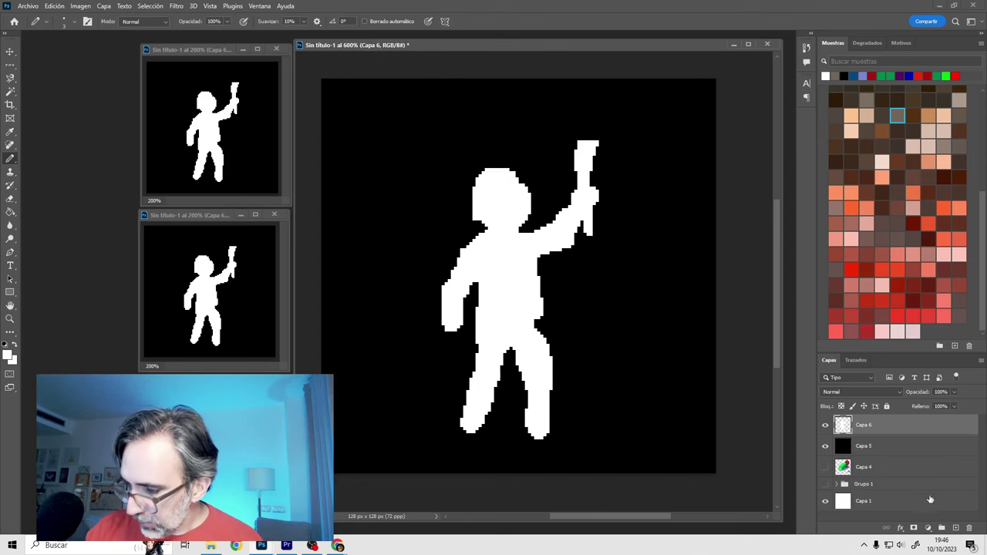
Step: On new layer Capa 7, paint the head and both hands in peach skin colour
left_click(957, 528)
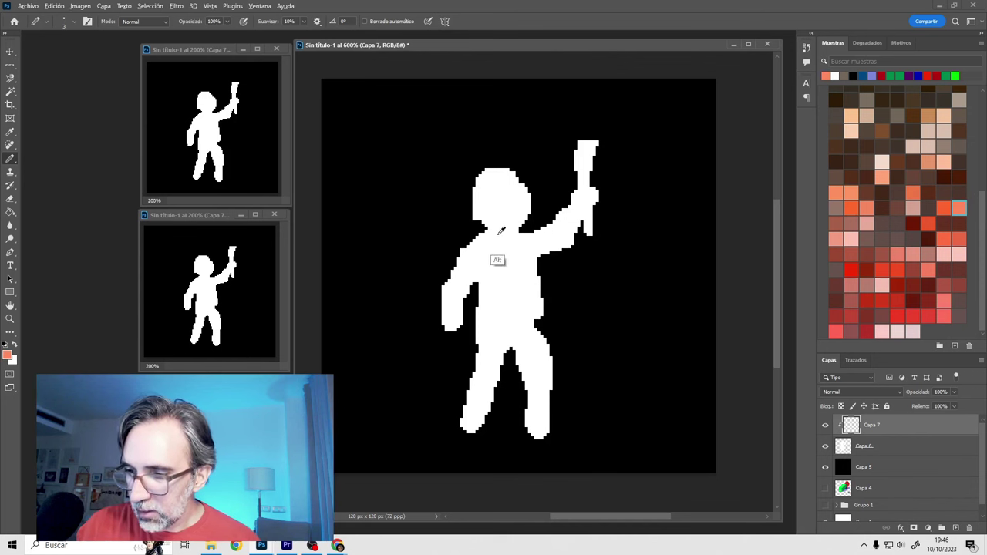
left_click_drag(524, 205, 516, 211)
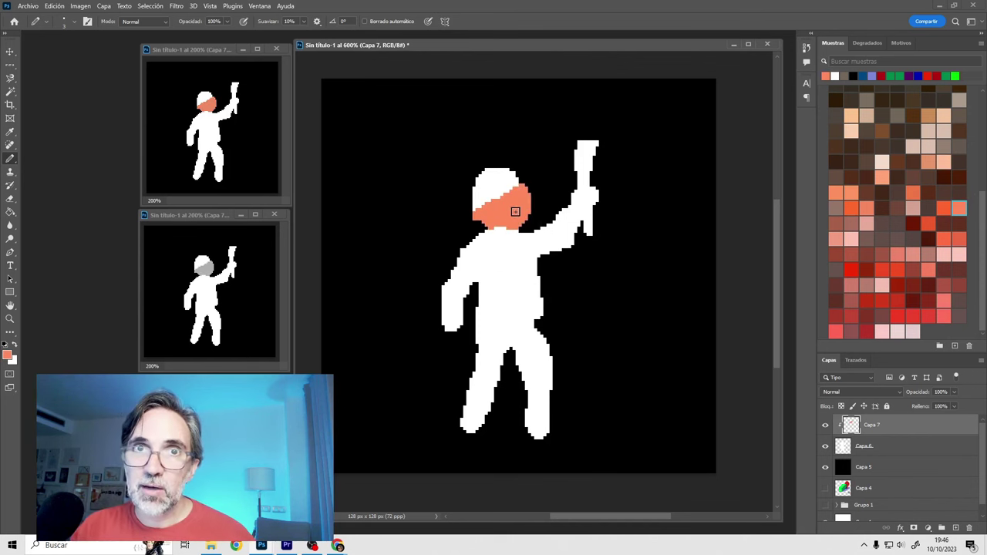
left_click_drag(515, 212, 486, 193)
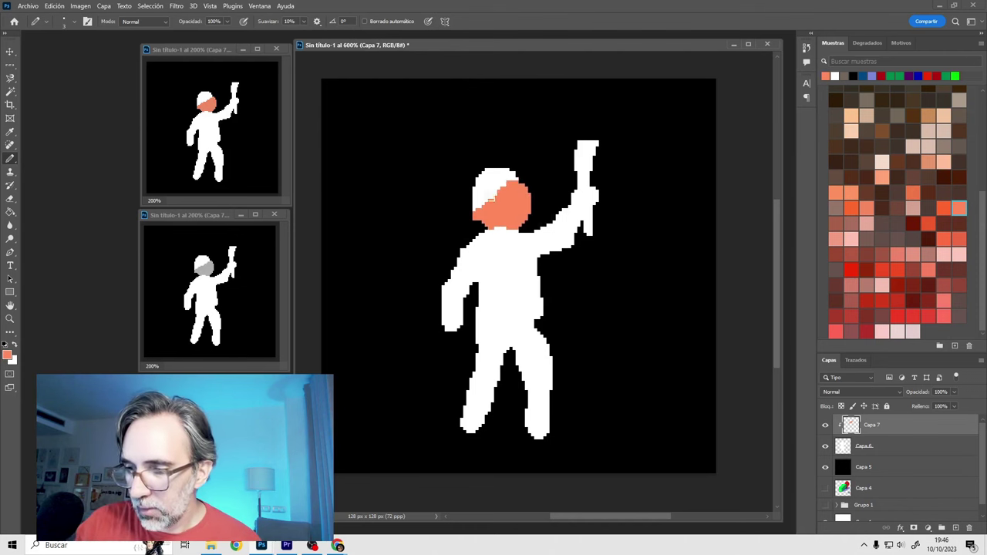
left_click_drag(591, 197, 577, 206)
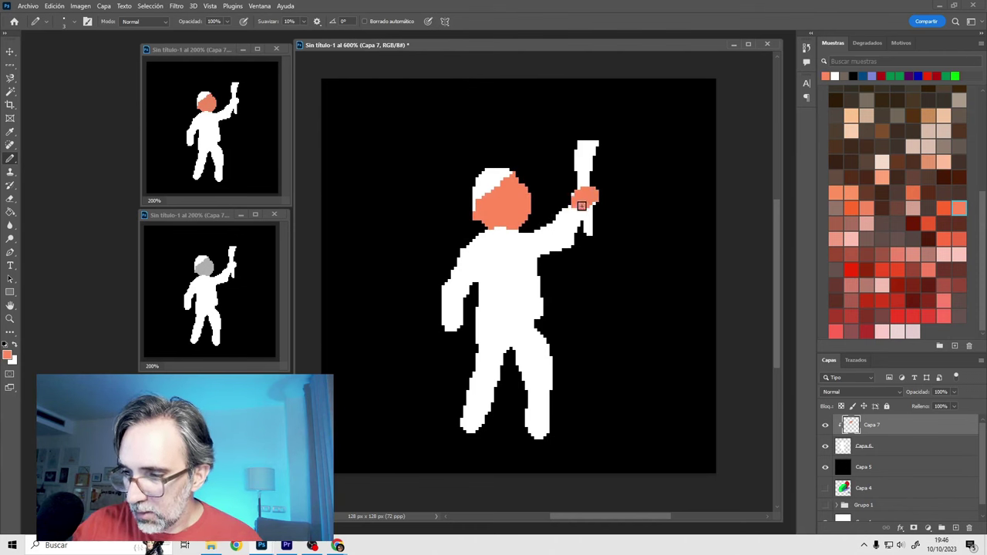
left_click_drag(462, 317, 446, 330)
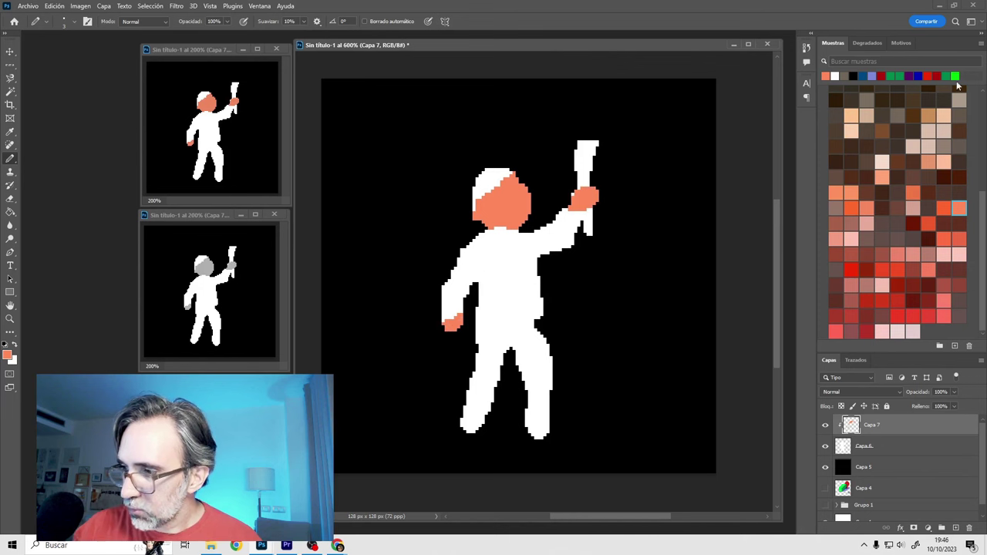
Step: Paint a dark brown jacket over torso and arms, and blue jeans on the legs
left_click(895, 133)
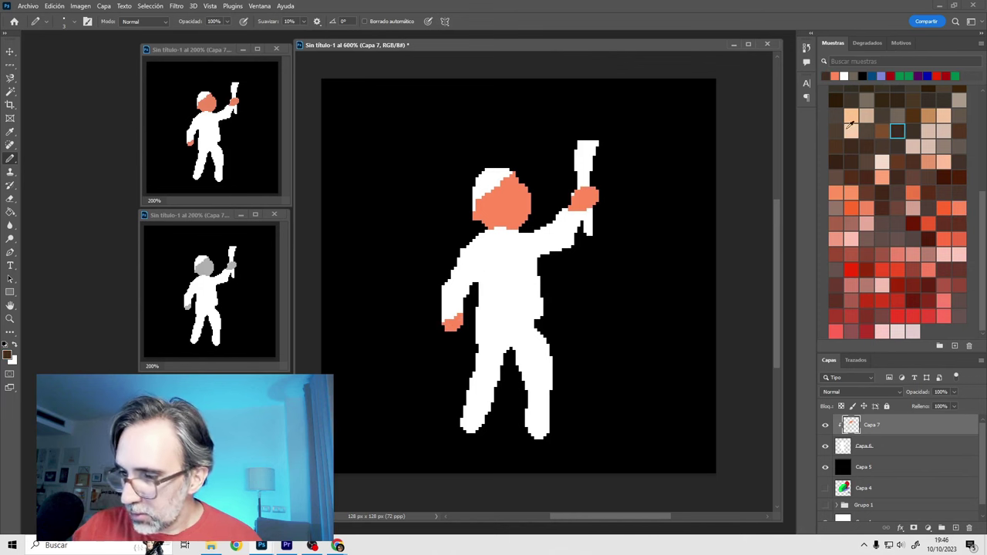
mouse_move(526, 231)
left_mouse_down()
mouse_move(482, 235)
mouse_move(451, 312)
left_mouse_up()
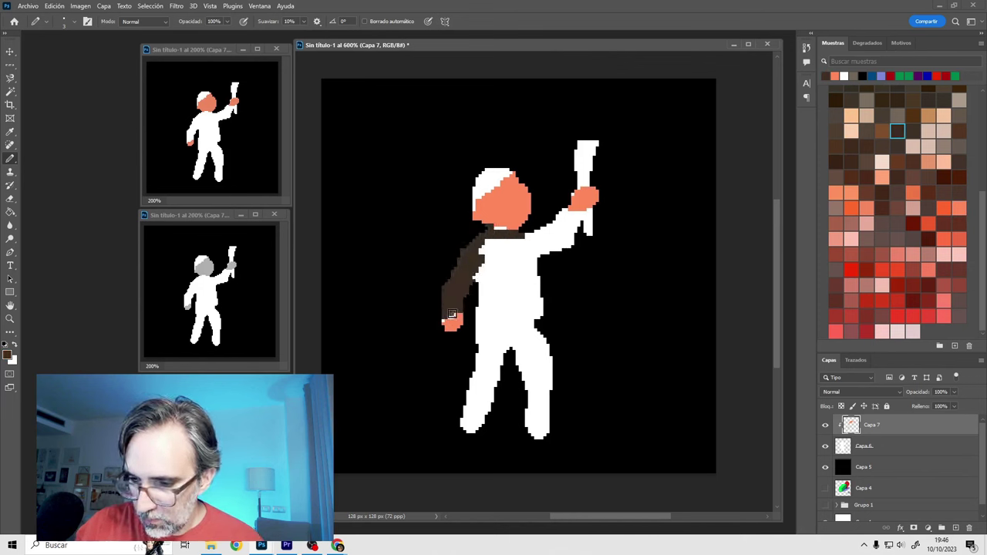
mouse_move(486, 259)
left_mouse_down()
mouse_move(525, 255)
mouse_move(562, 229)
mouse_move(452, 282)
mouse_move(496, 341)
mouse_move(551, 373)
mouse_move(537, 428)
left_mouse_up()
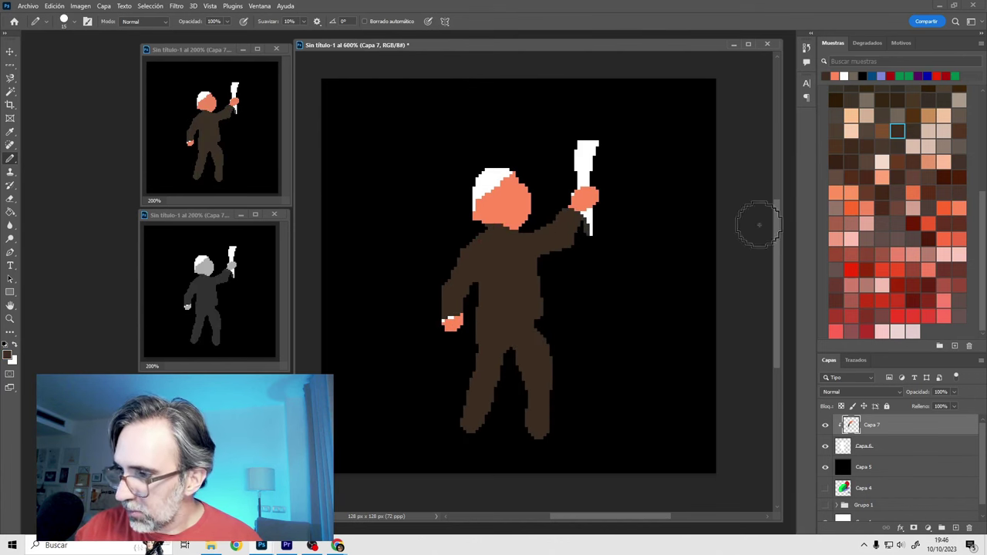
left_click(897, 147)
left_click_drag(492, 357, 538, 348)
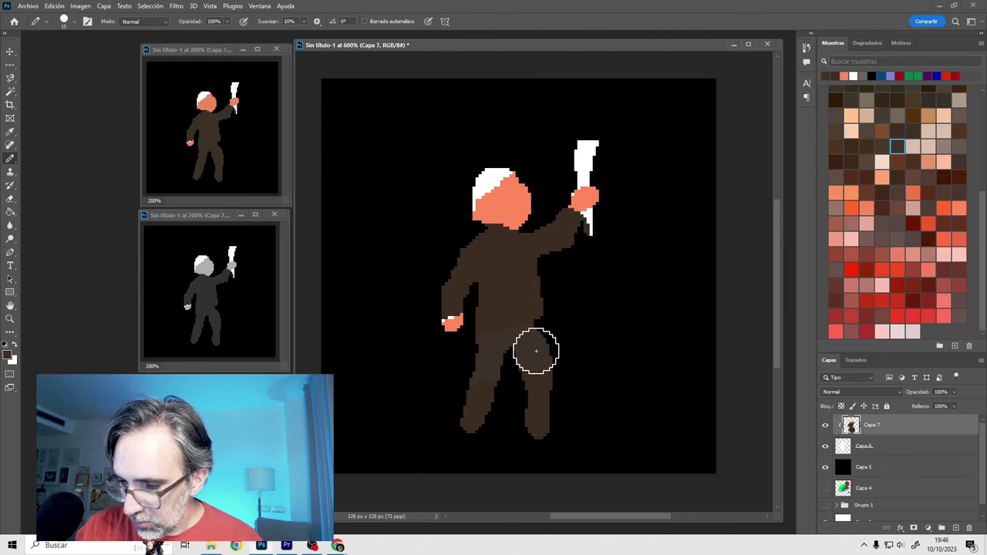
left_click(898, 230)
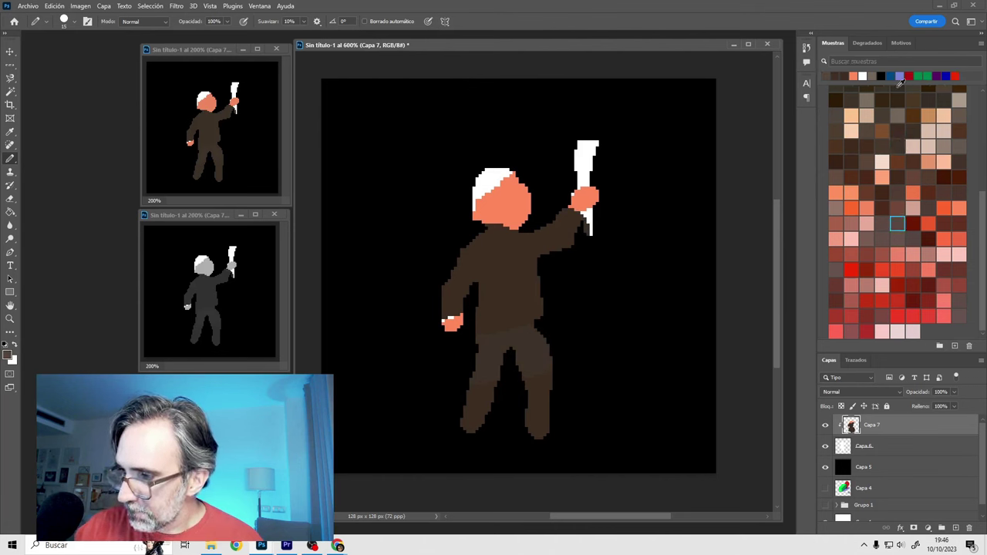
left_click(880, 75)
mouse_move(544, 320)
left_mouse_down()
mouse_move(537, 340)
mouse_move(474, 393)
mouse_move(517, 445)
mouse_move(540, 432)
left_mouse_up()
Step: Add dark hair on the head and a brown torch handle above and below the hand
left_click(882, 116)
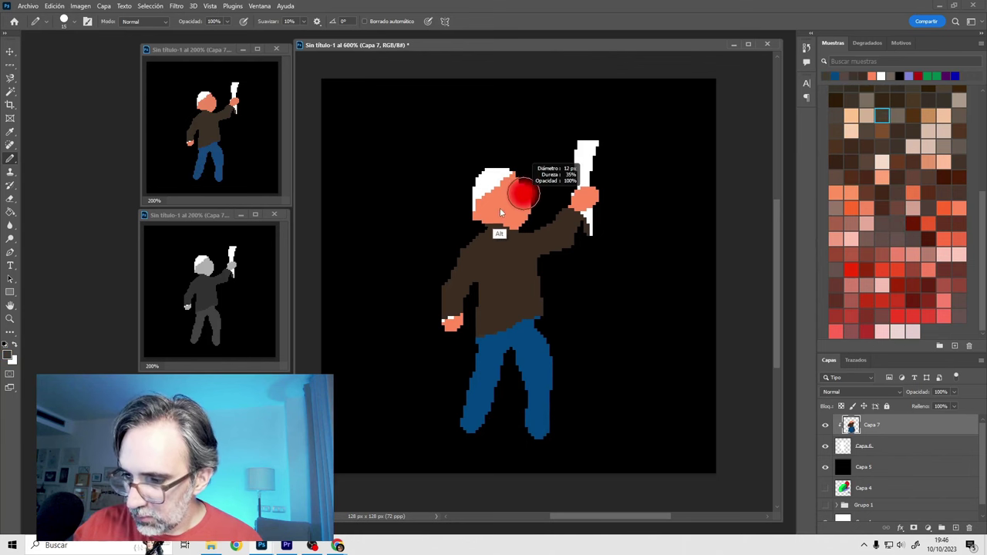
mouse_move(513, 173)
left_mouse_down()
mouse_move(473, 183)
mouse_move(474, 220)
left_mouse_up()
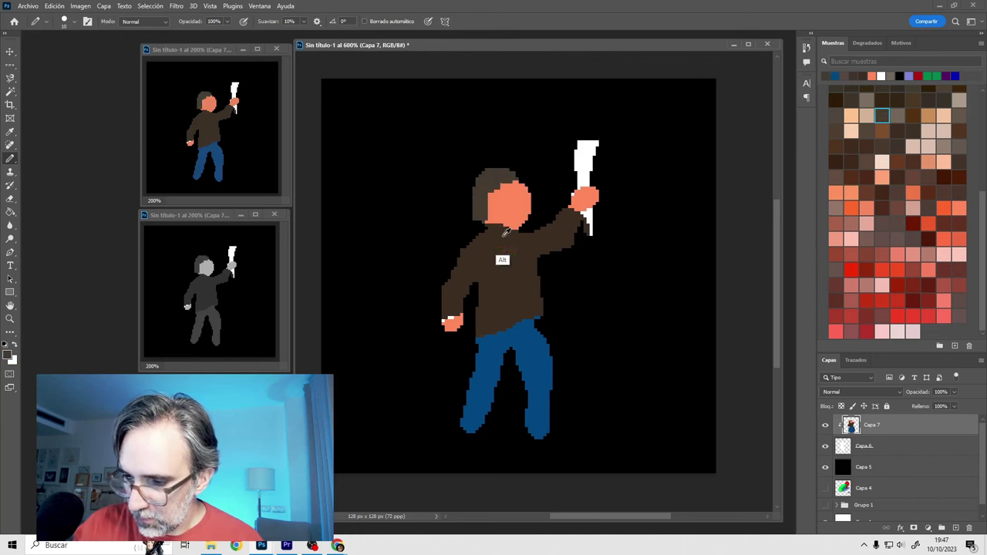
left_click(501, 222, "alt")
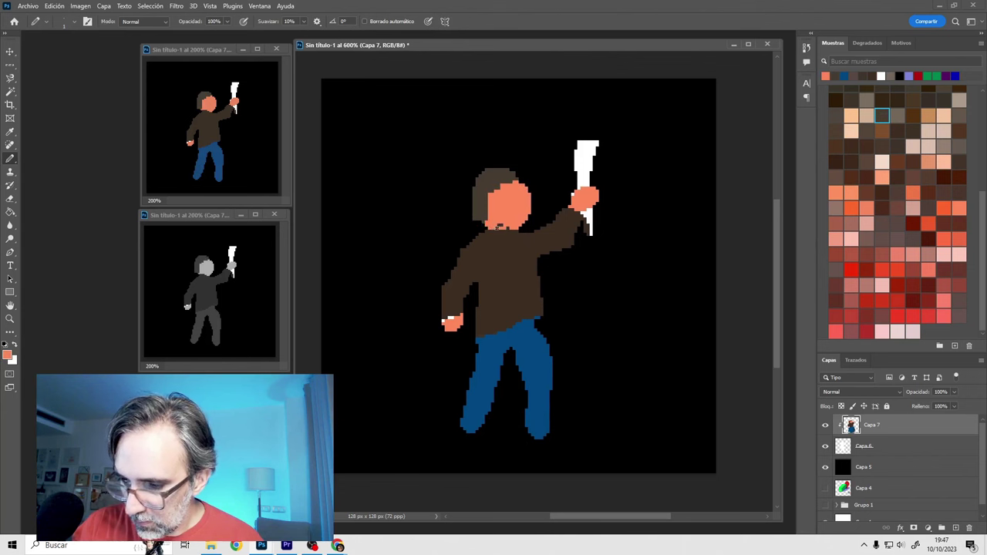
left_click(855, 176)
left_click_drag(589, 215, 589, 236)
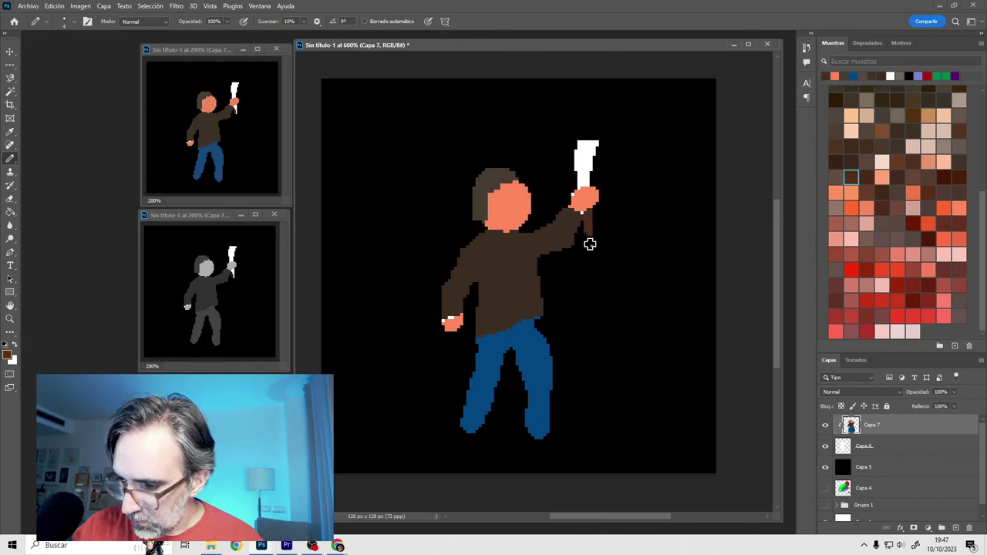
mouse_move(574, 181)
left_mouse_down()
mouse_move(601, 150)
mouse_move(571, 161)
left_mouse_up()
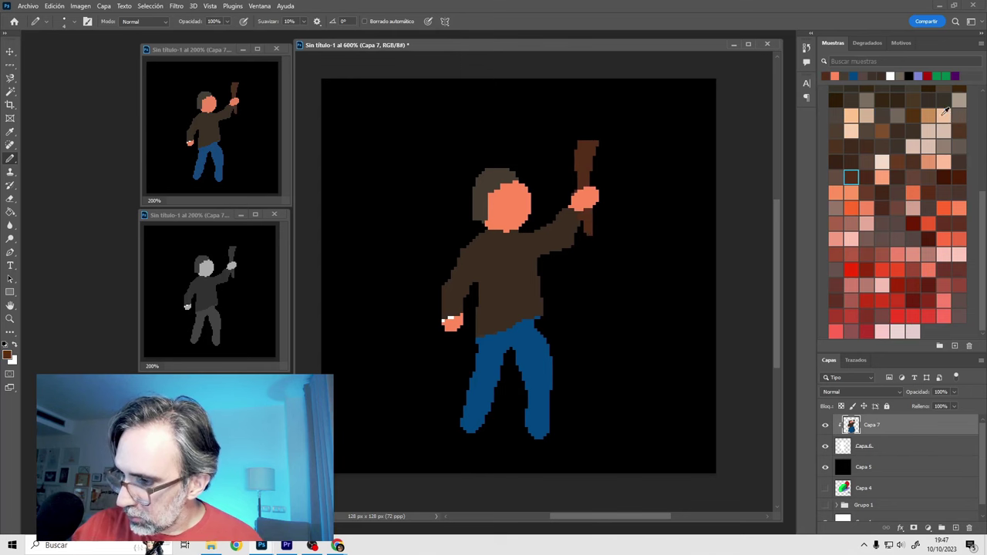
Step: Add light peach highlights along the face's right edge and the raised hand
left_click(945, 113)
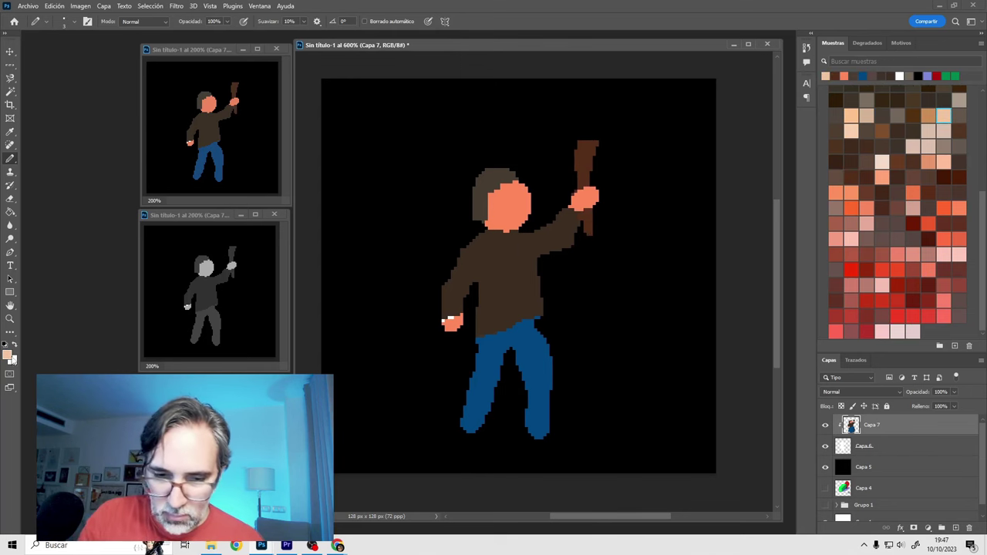
left_click(8, 355)
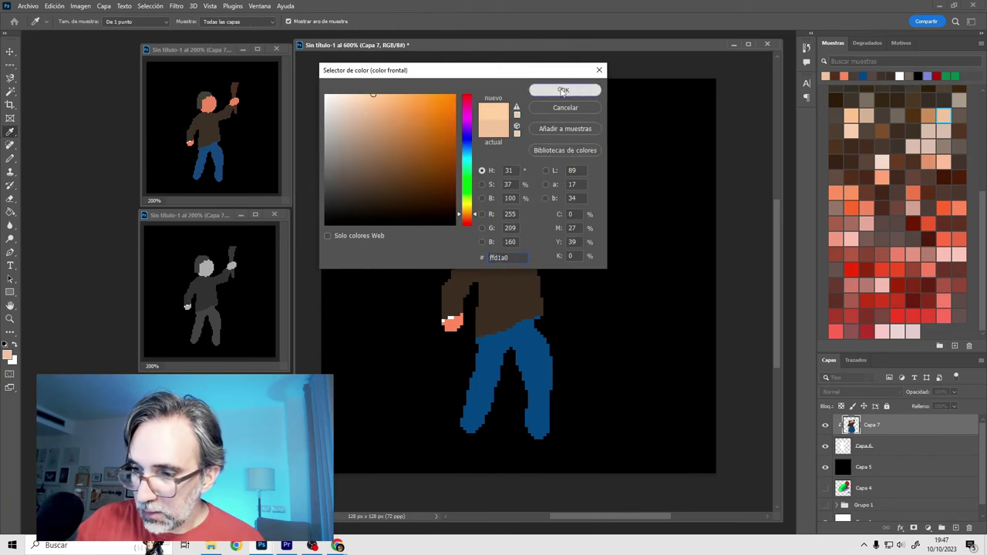
left_click(563, 90)
key("b")
mouse_move(520, 186)
left_mouse_down()
mouse_move(515, 217)
mouse_move(529, 212)
left_mouse_up()
left_click_drag(579, 189, 592, 199)
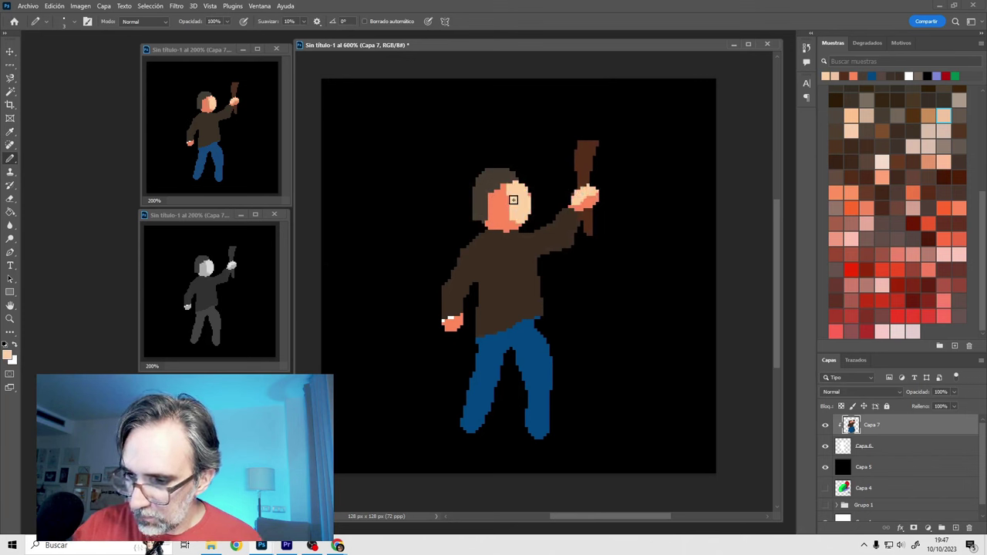
Step: Draw the eyes and mouth in dark brown on the face
left_click(505, 235, "alt")
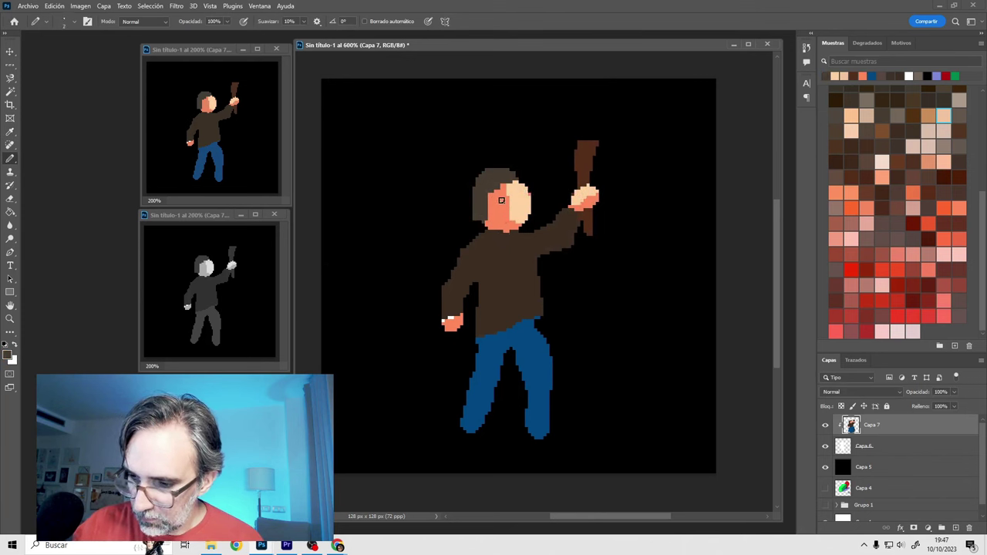
left_click(519, 198)
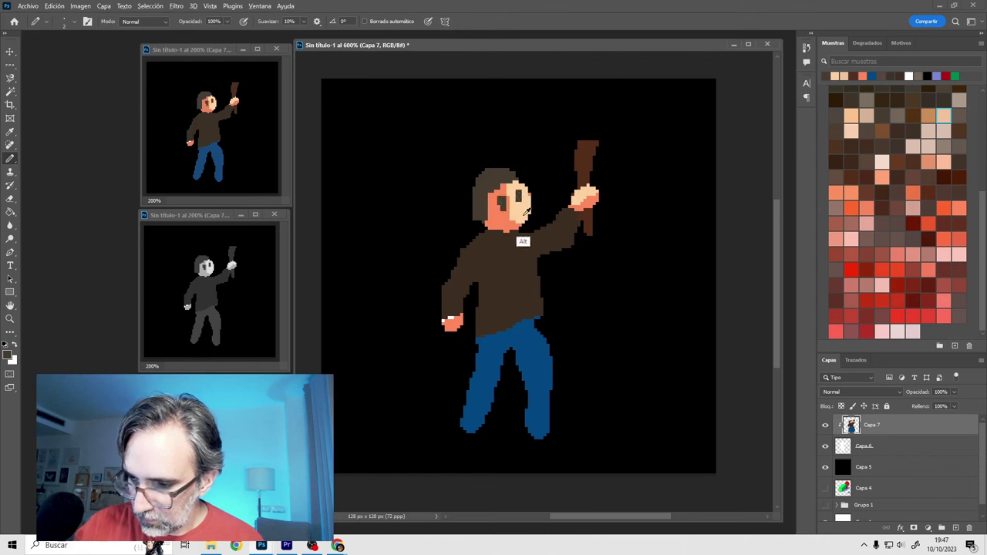
left_click(506, 223, "alt")
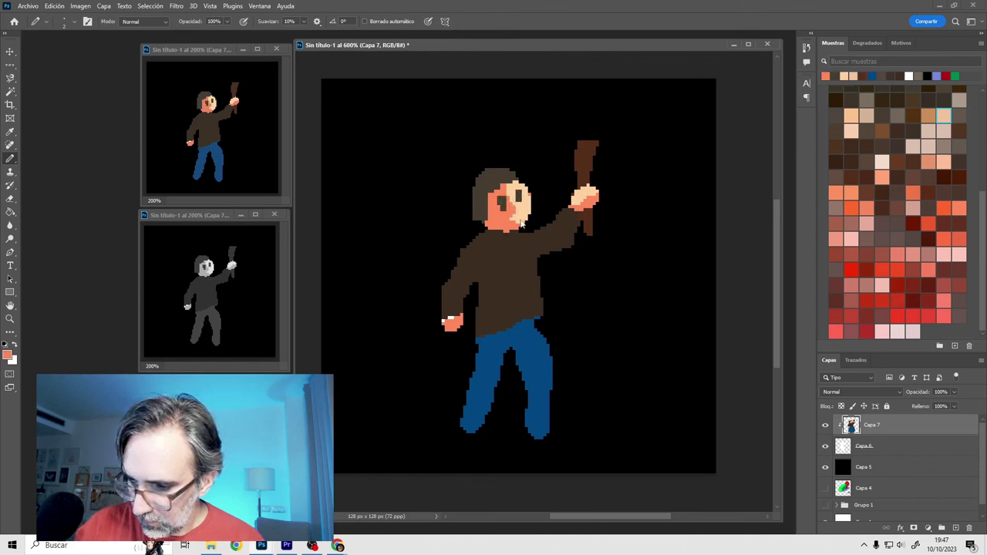
left_click(521, 223, "alt")
left_click(518, 218, "alt")
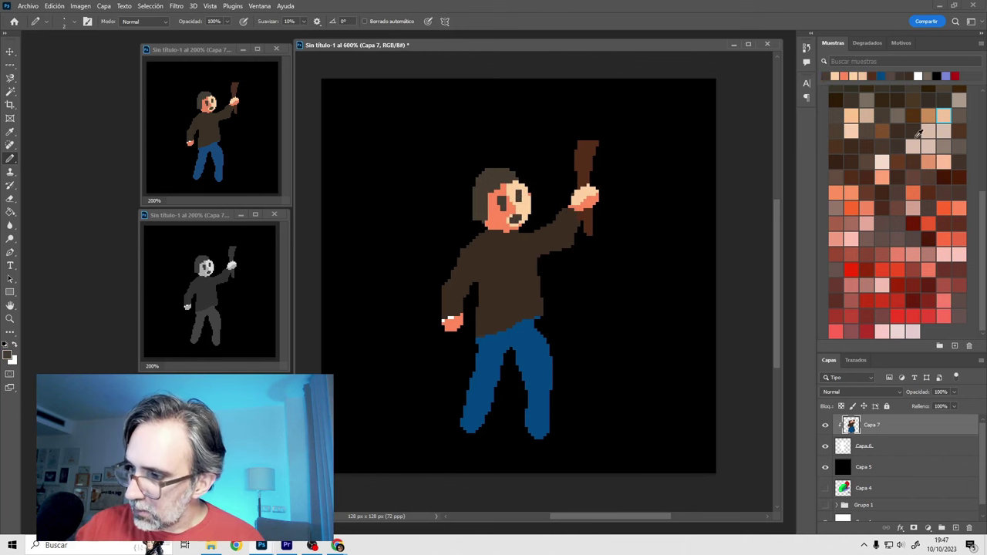
Step: Add a light beige strap and shirt across the torso and a lavender patch on the leg
left_click(957, 101)
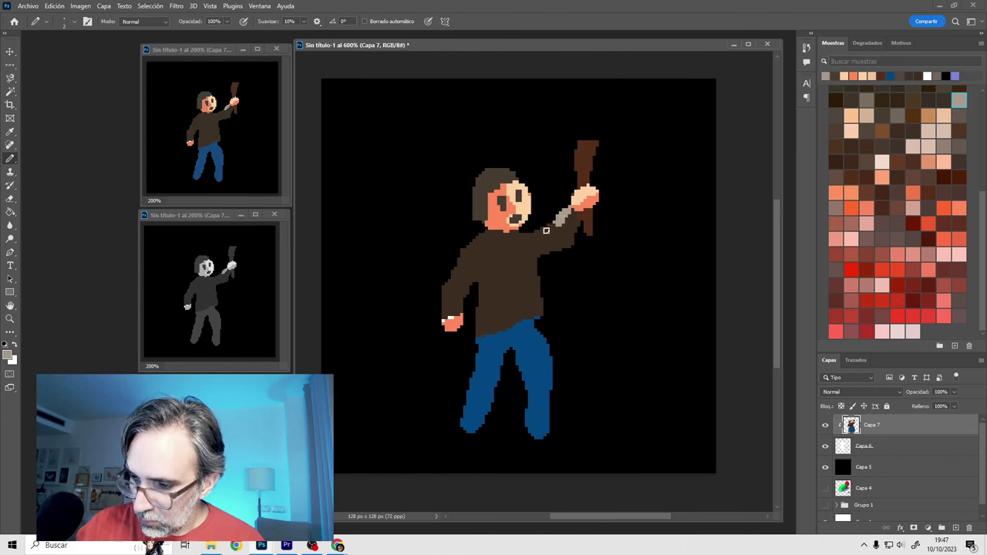
left_click_drag(519, 237, 535, 296)
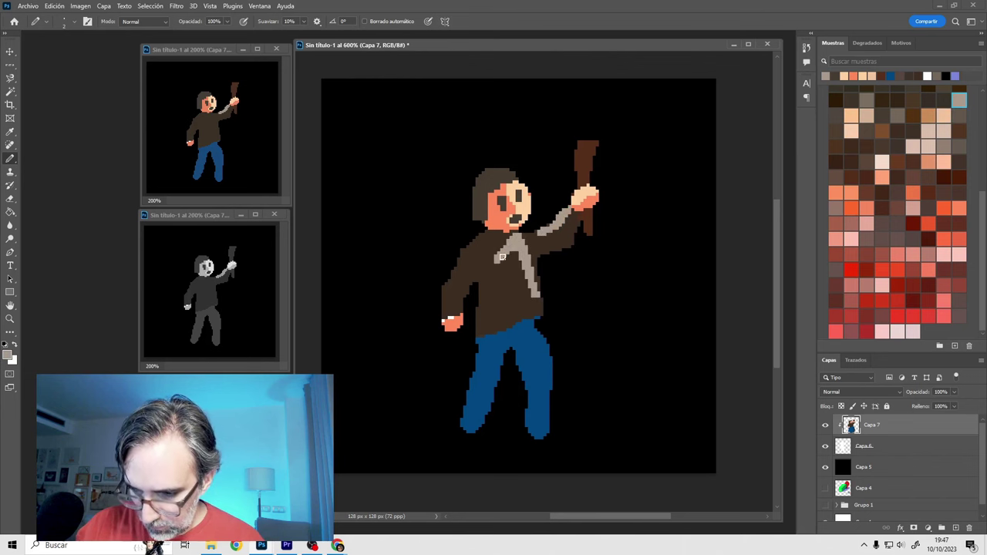
left_click_drag(502, 257, 523, 311)
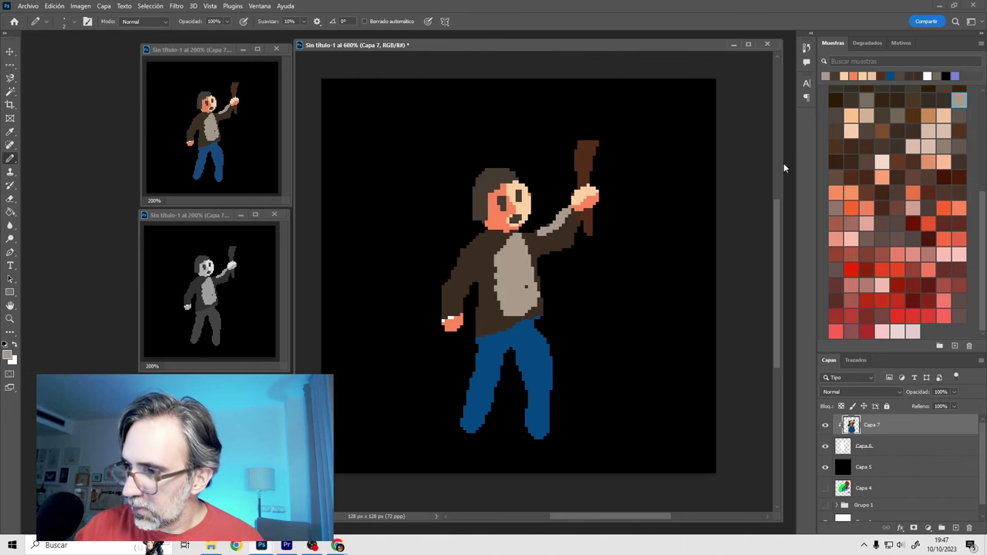
left_click(956, 77)
mouse_move(551, 326)
left_mouse_down()
mouse_move(532, 346)
mouse_move(538, 366)
left_mouse_up()
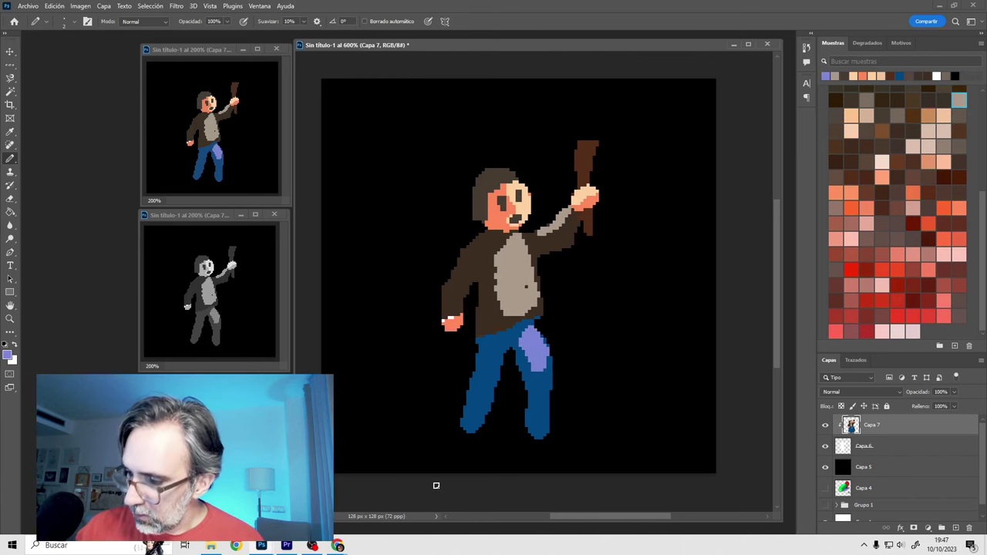
Step: On new layer Capa 8, draw a gold-yellow flame above the torch
left_click(955, 528)
left_click(8, 355)
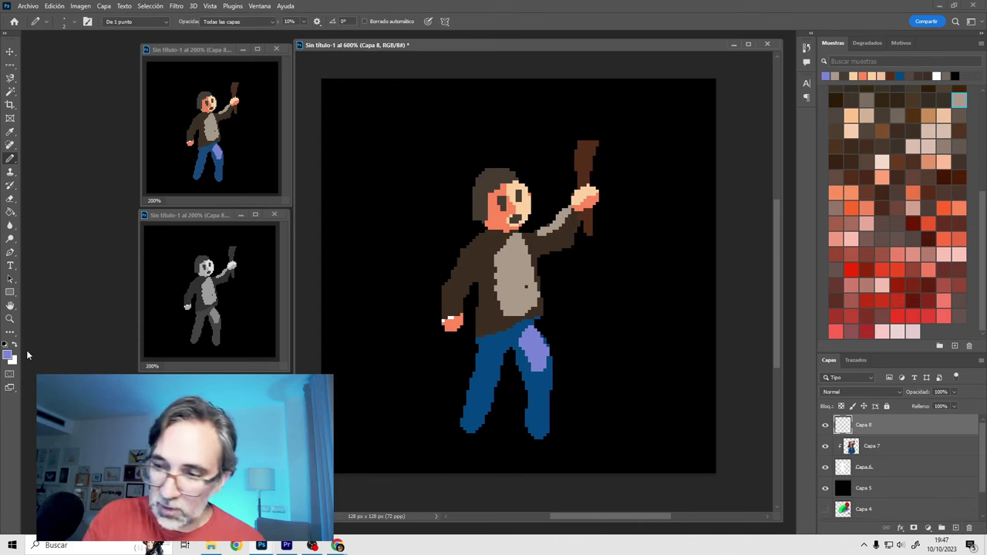
left_click(467, 206)
left_click(443, 158)
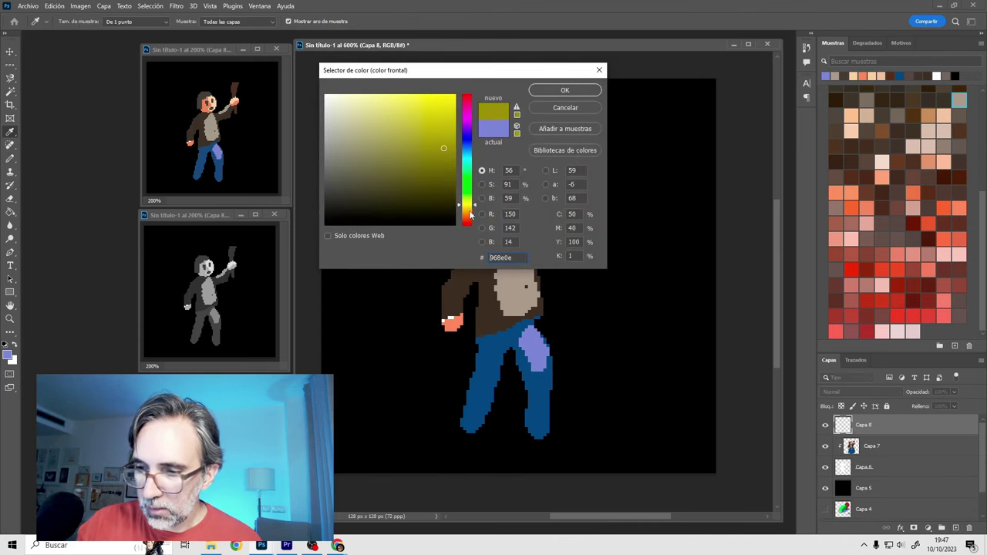
left_click(467, 210)
left_click_drag(447, 147, 451, 116)
left_click(564, 90)
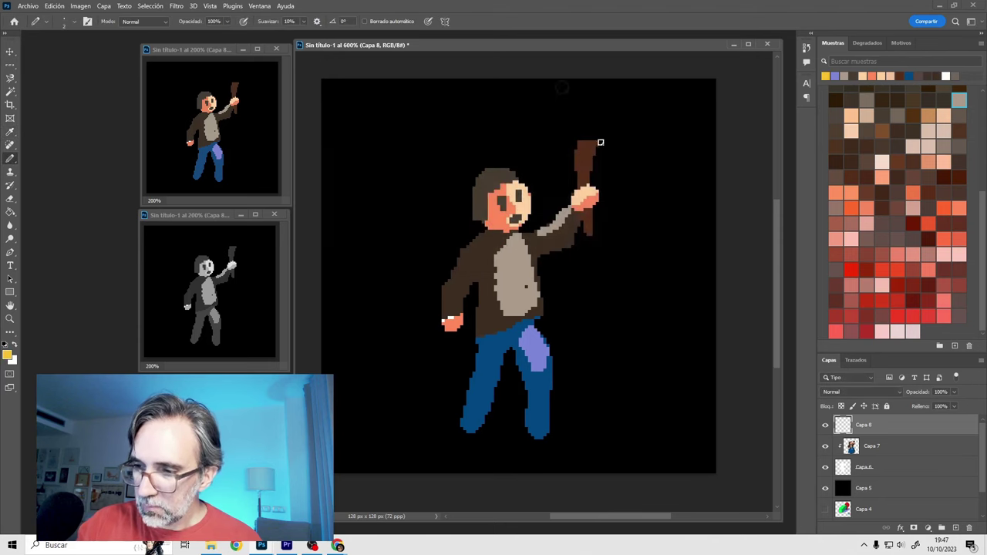
left_click_drag(588, 135, 573, 100)
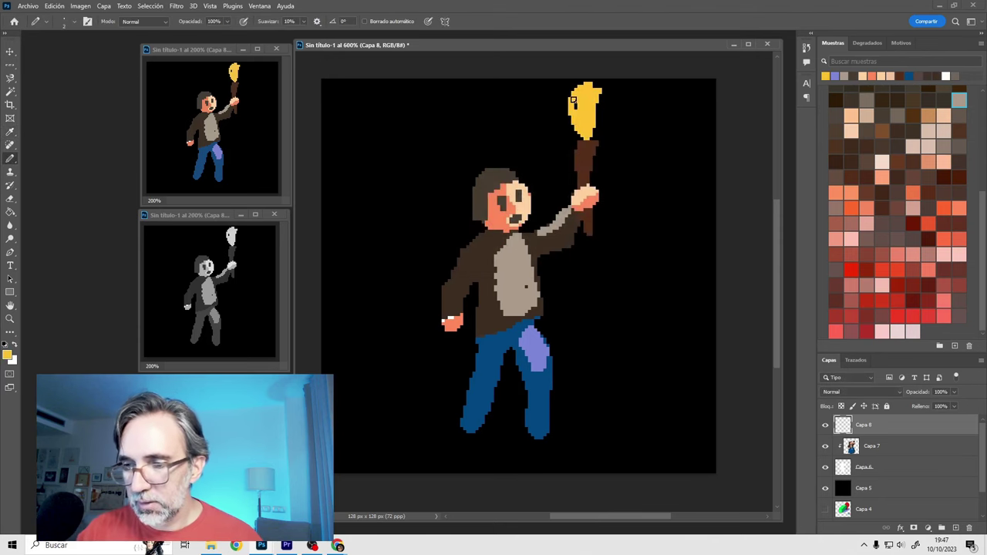
Step: Show Capa 7 again, pick the light purple swatch, and make Capa 7 active
left_click(826, 446)
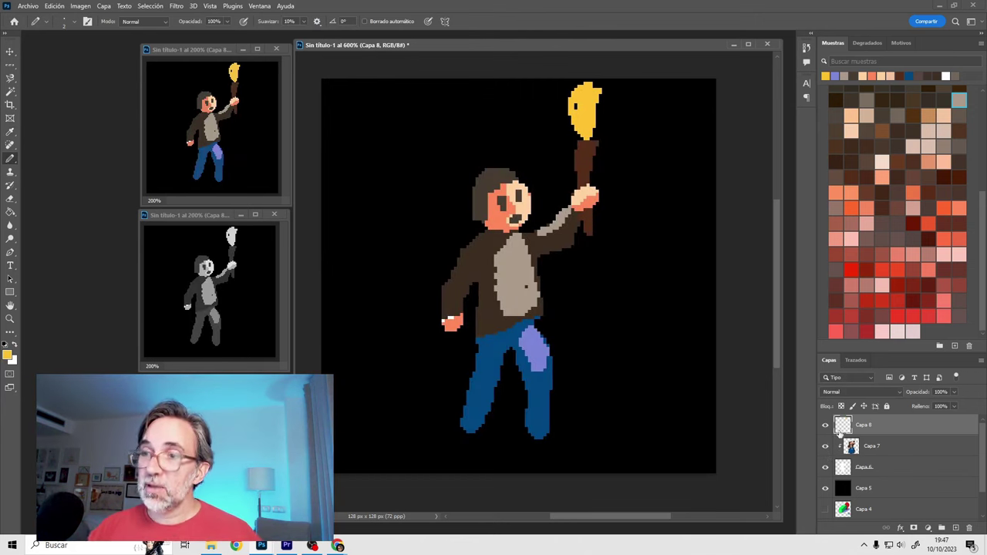
left_click(533, 379, "alt")
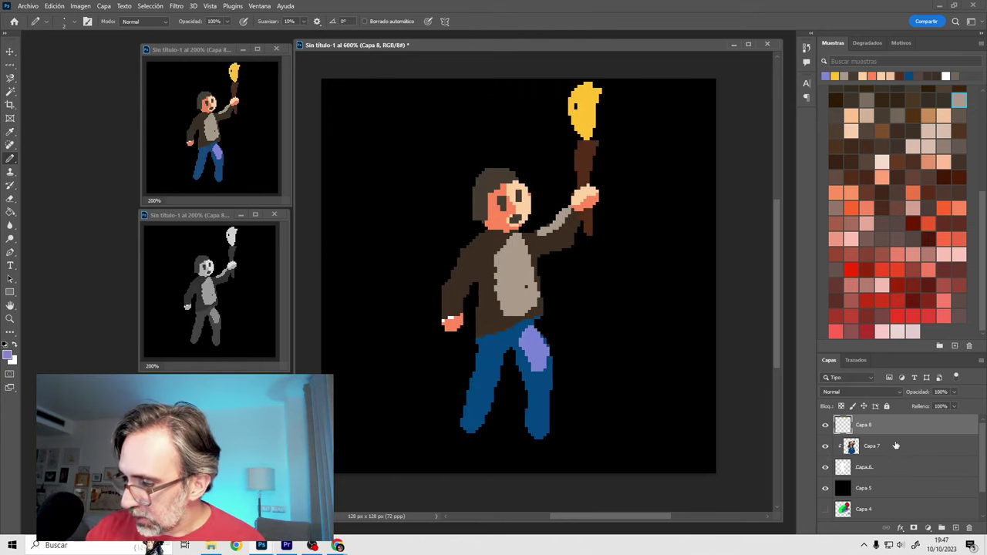
left_click(855, 443)
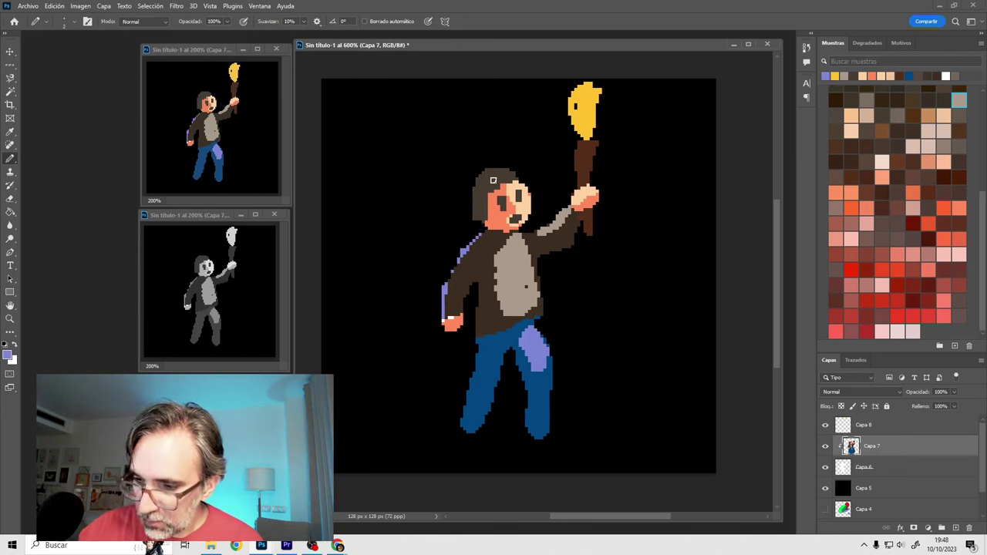
Step: Undo the arm strokes and paint violet shadow by the head and left arm on new Capa 9, clipped to Capa 7
key("ctrl+z")
left_click(956, 528)
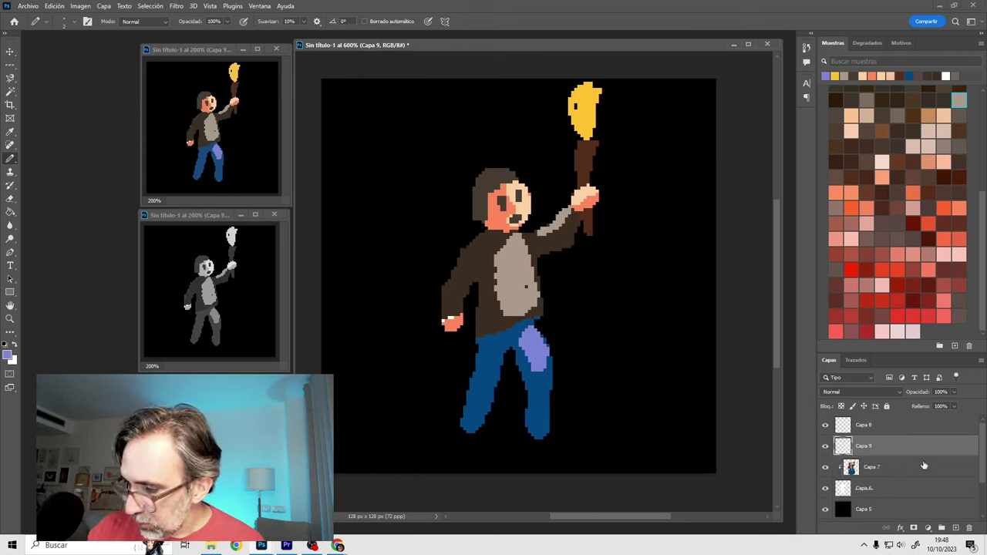
left_click_drag(489, 159, 472, 224)
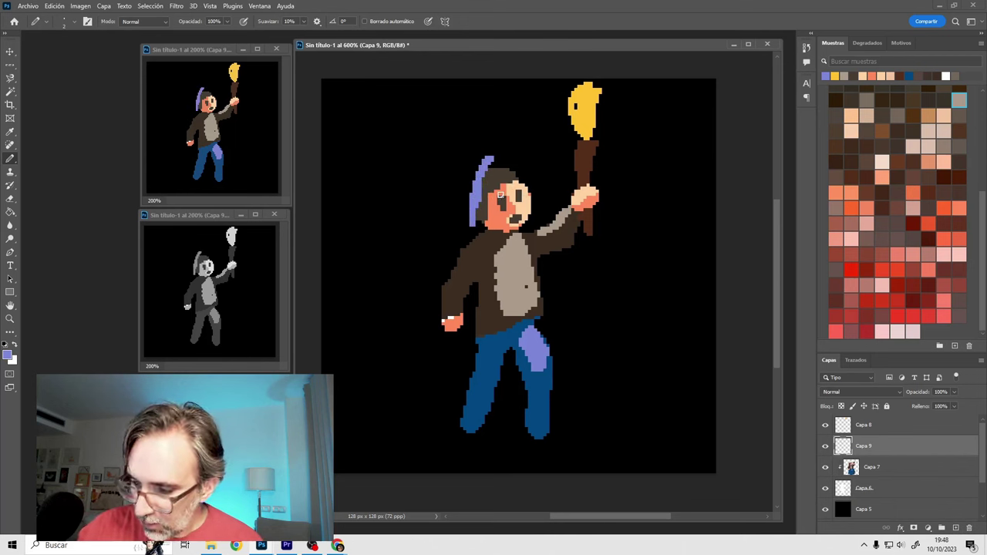
left_click(868, 455, "alt")
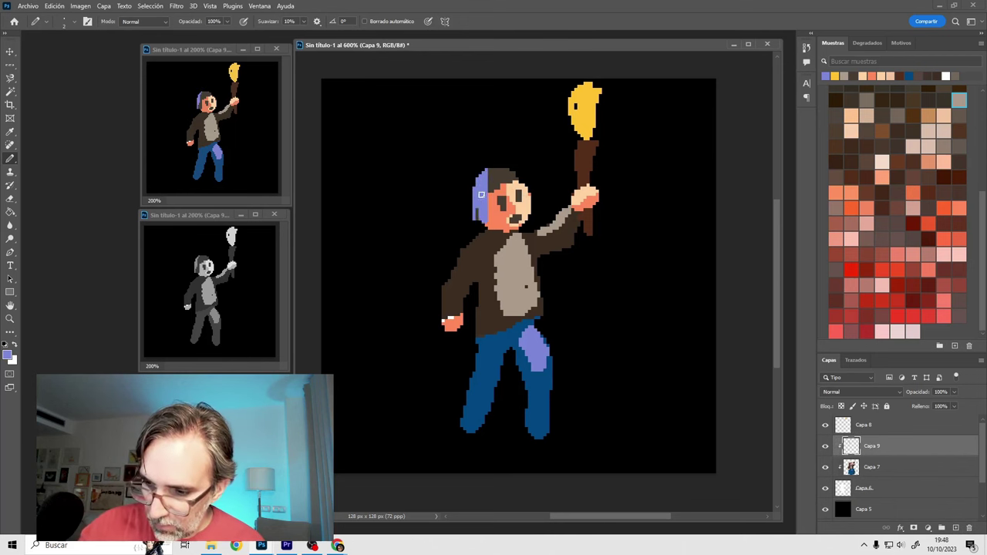
mouse_move(486, 232)
left_mouse_down()
mouse_move(447, 306)
mouse_move(480, 296)
left_mouse_up()
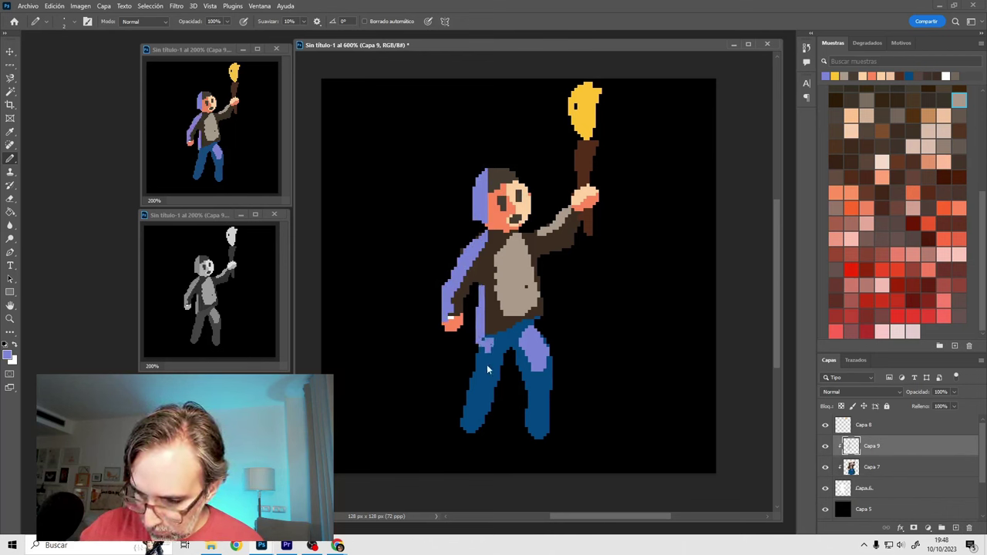
Step: Shade the edges of both legs violet and fade Capa 9 to about 24% opacity
left_click_drag(486, 364, 465, 429)
left_click_drag(470, 378, 463, 425)
left_click_drag(528, 382, 521, 397)
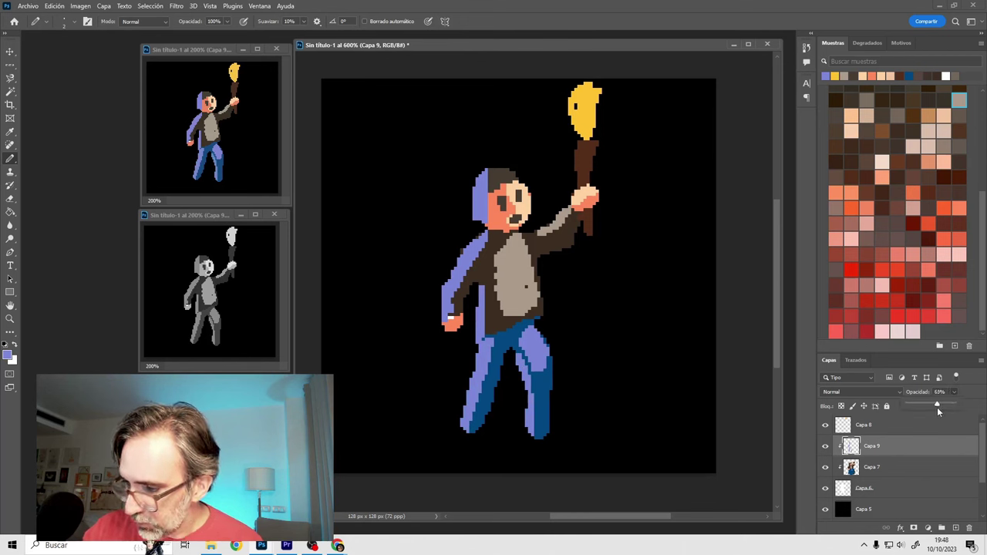
left_click_drag(927, 407, 920, 406)
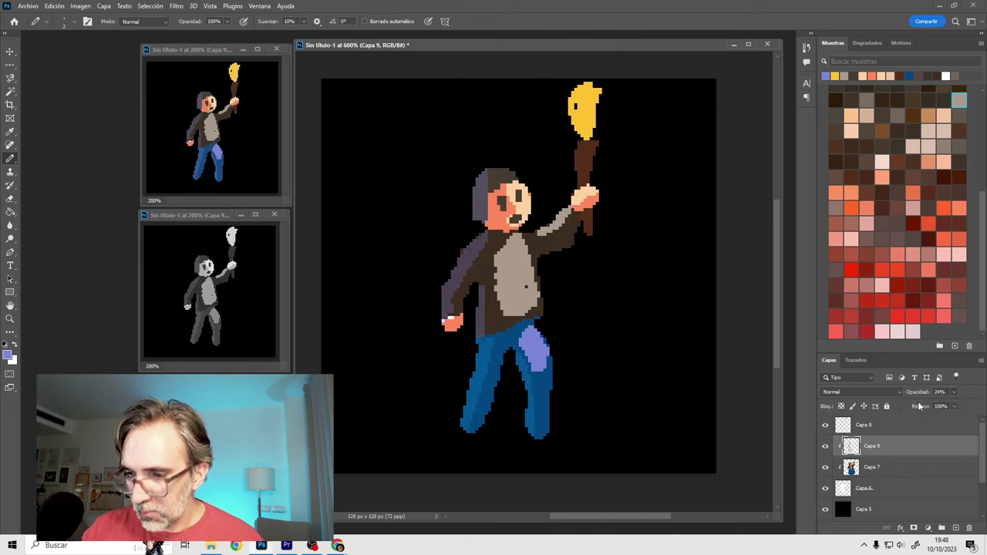
Step: Hide Capa 9 and repaint the lavender leg patch on Capa 7 in the jeans blue
left_click(842, 467)
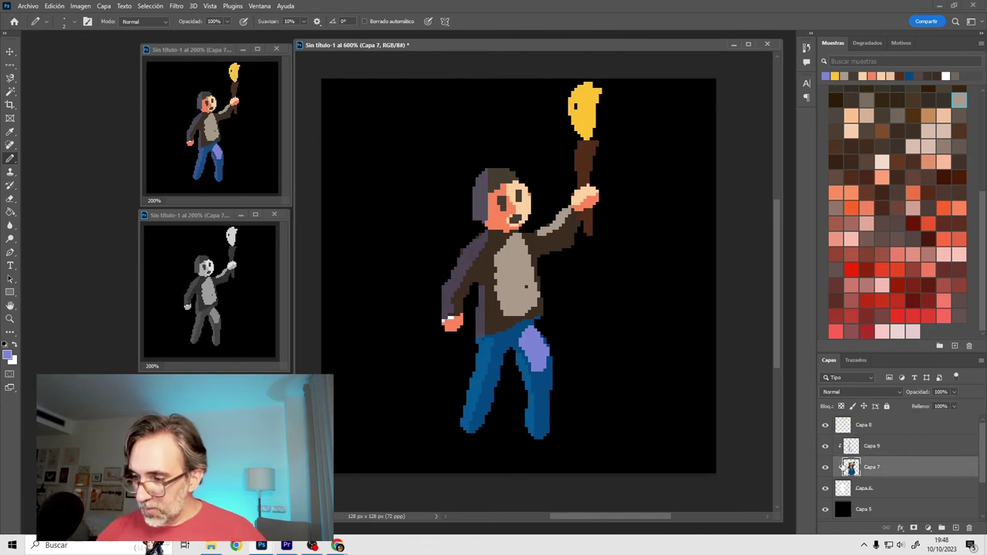
left_click(825, 445)
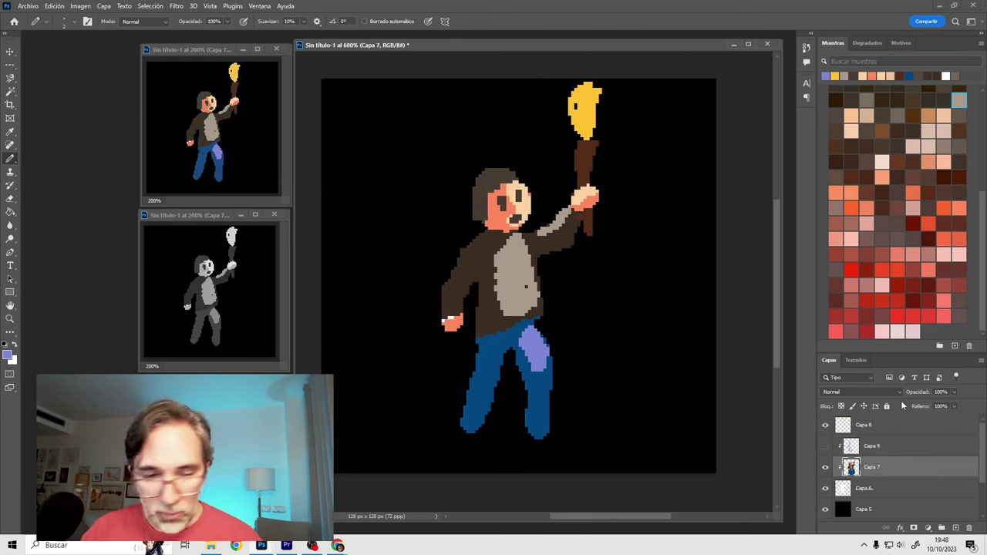
right_click(536, 353, "alt")
left_click(546, 374, "alt")
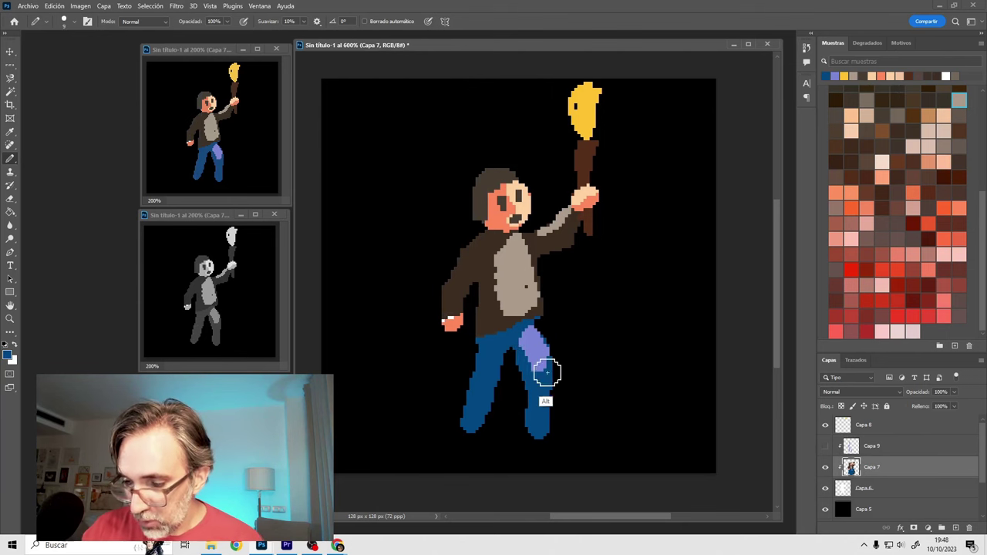
left_click_drag(548, 375, 550, 334)
Step: Paint the light shirt area dark brown, and the torch hand and mouth orange
left_click(492, 316, "alt")
mouse_move(501, 309)
left_mouse_down()
mouse_move(544, 280)
mouse_move(533, 245)
mouse_move(556, 223)
left_mouse_up()
left_click(504, 216, "alt")
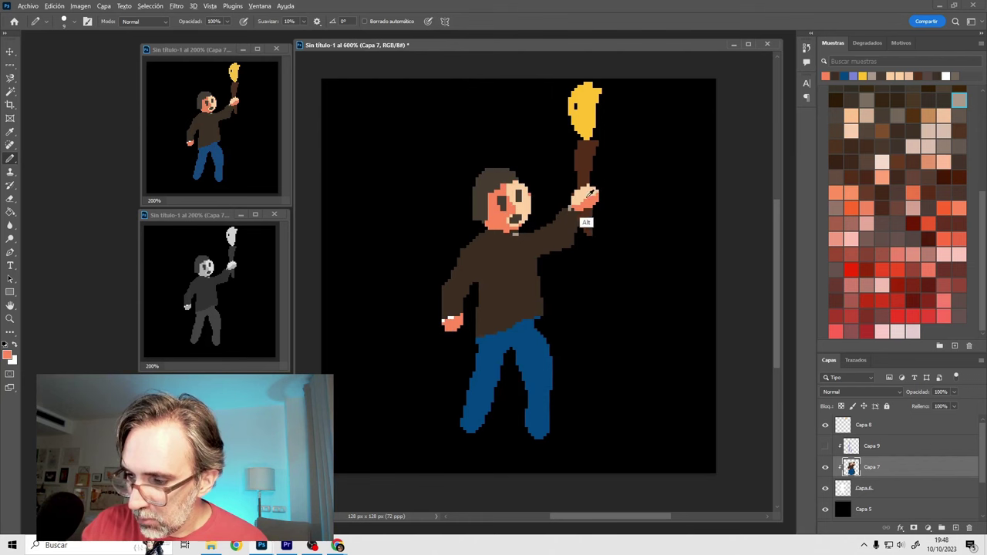
left_click_drag(599, 192, 575, 200)
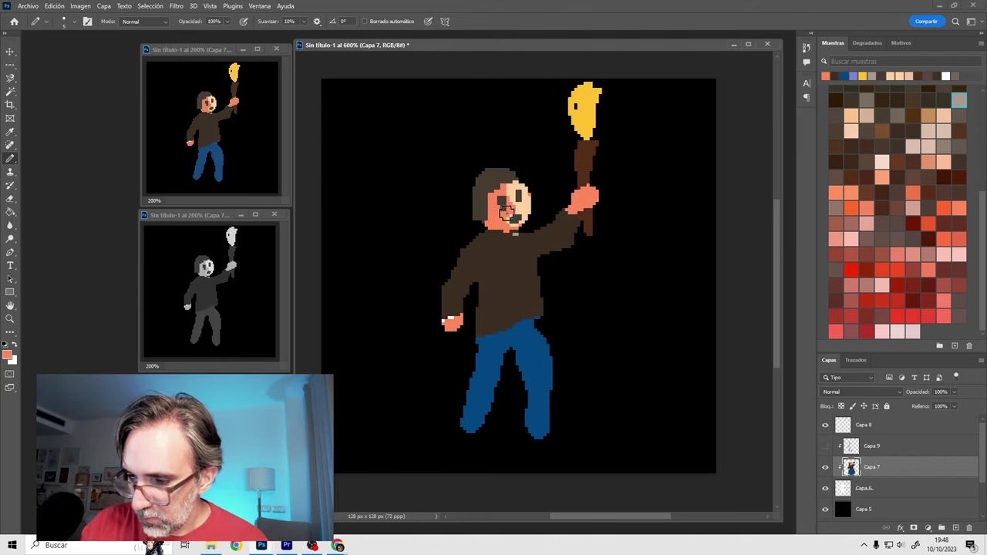
left_click(505, 212, "alt")
left_click_drag(520, 215, 505, 218)
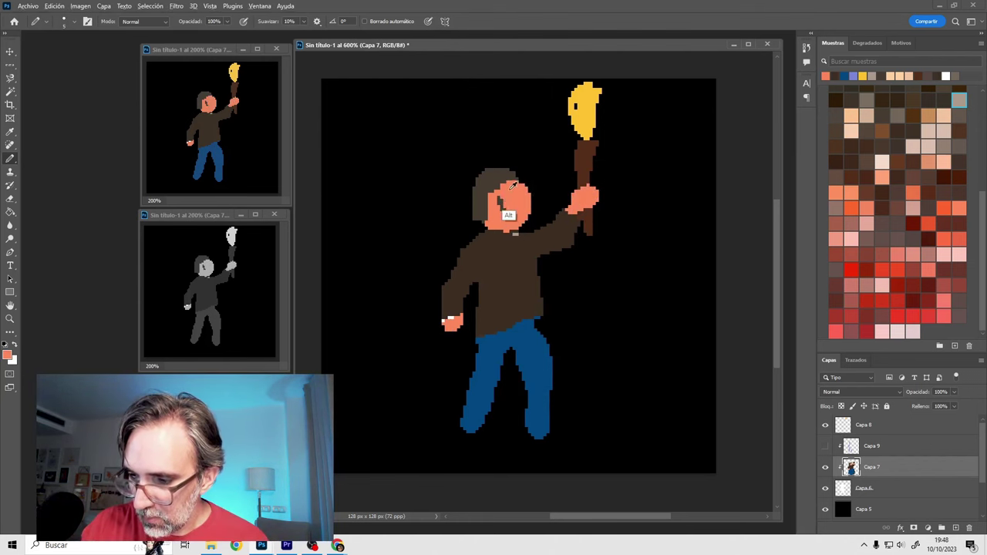
left_click(490, 180, "alt")
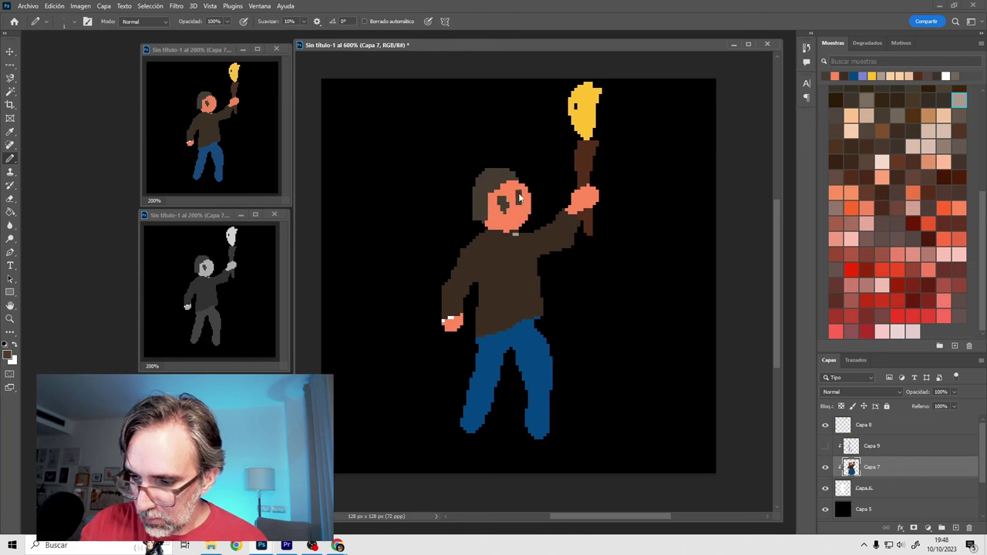
Step: On new layer Capa 10, paint flame yellow over the face, hand, chest and legs
left_click(956, 527)
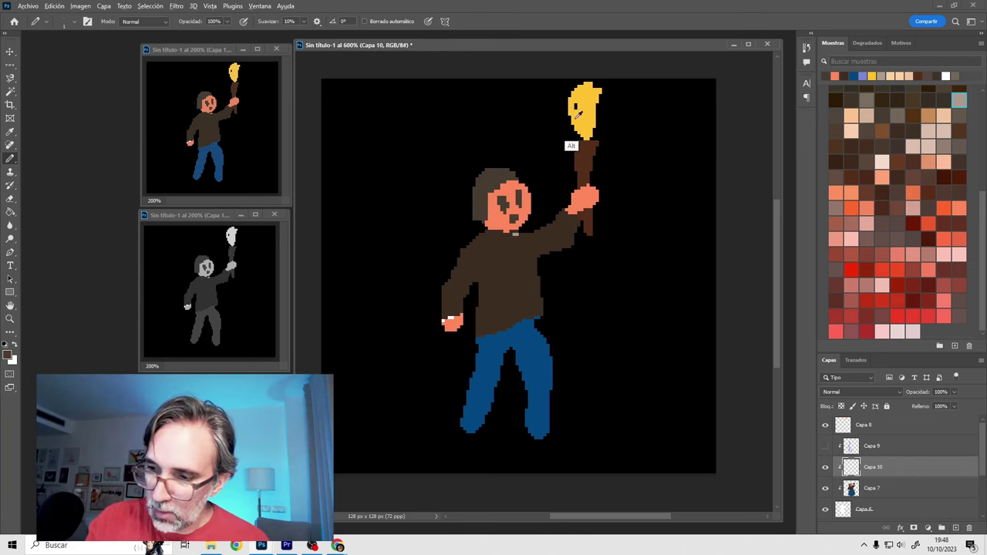
left_click(587, 114, "alt")
mouse_move(515, 220)
left_mouse_down()
mouse_move(503, 177)
mouse_move(520, 205)
left_mouse_up()
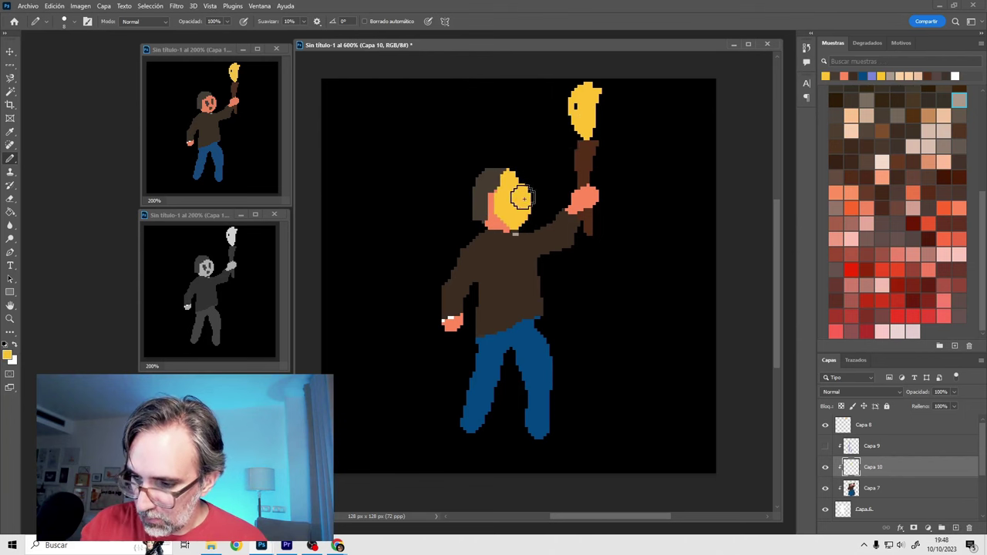
mouse_move(587, 197)
left_mouse_down()
mouse_move(590, 189)
mouse_move(509, 247)
mouse_move(520, 286)
mouse_move(467, 302)
mouse_move(455, 324)
left_mouse_up()
mouse_move(537, 350)
left_mouse_down()
mouse_move(551, 346)
mouse_move(500, 374)
mouse_move(469, 457)
left_mouse_up()
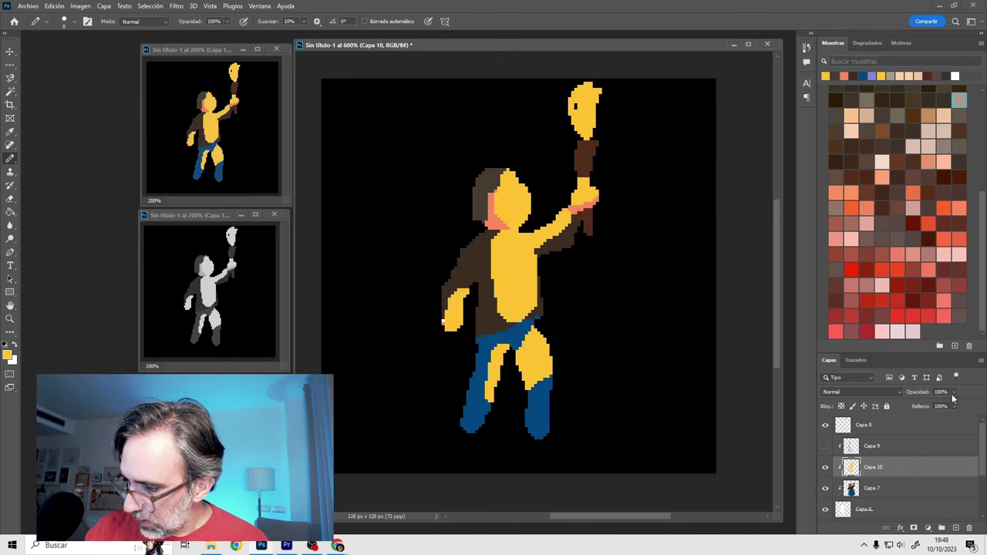
Step: Set Capa 10 to Trama blend mode at about 28% opacity
left_click(897, 393)
left_click(854, 368)
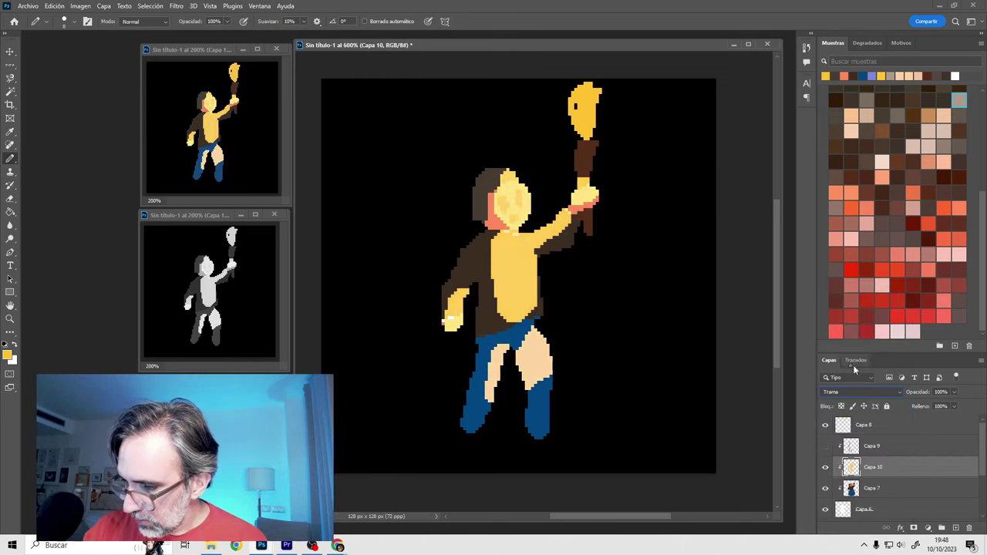
left_click(953, 392)
left_click_drag(929, 411, 916, 414)
Step: Show the violet shadow Capa 9 again and fine-tune its opacity and Capa 10's, then open Hue/Saturation on Capa 10
left_click(825, 447)
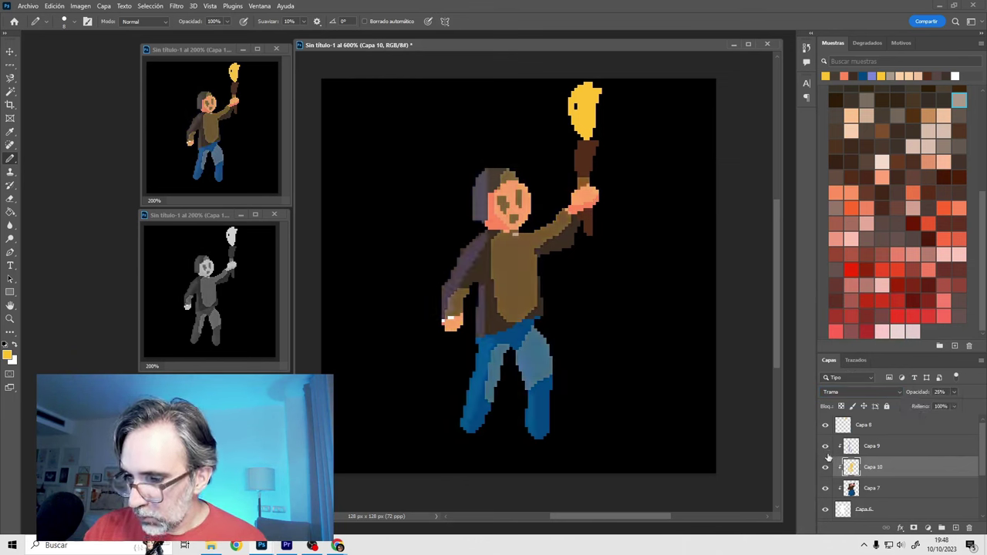
left_click(884, 449)
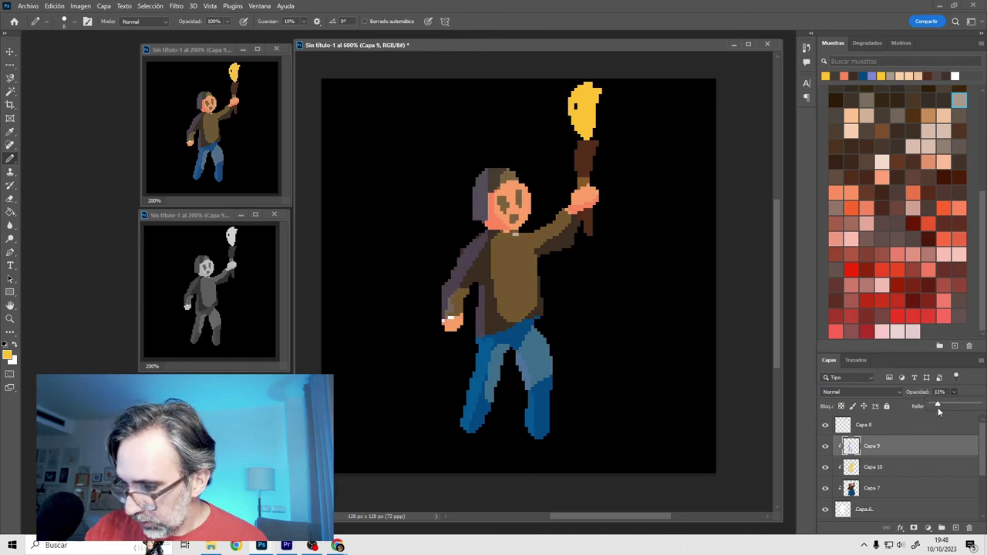
mouse_move(939, 407)
left_mouse_down()
mouse_move(928, 411)
mouse_move(942, 412)
left_mouse_up()
left_click(954, 392)
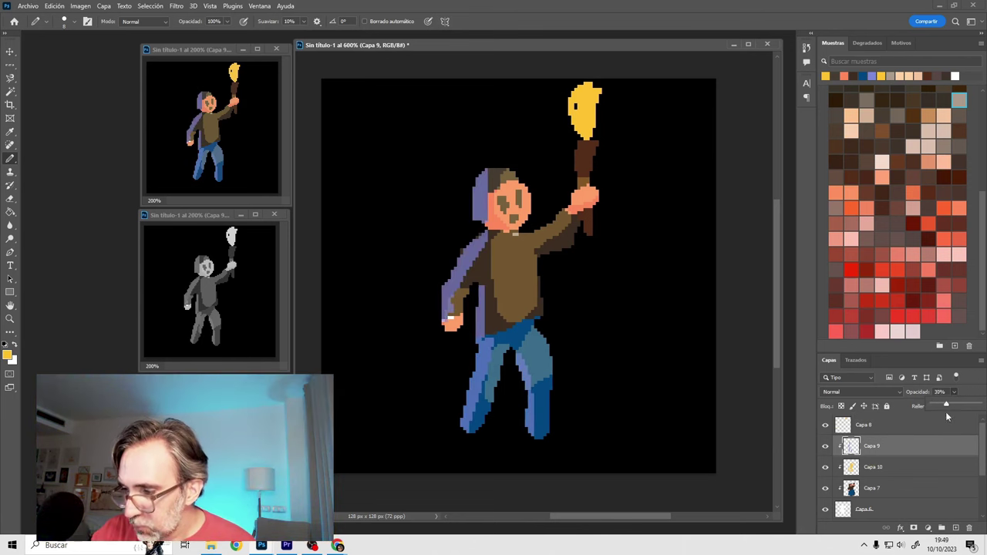
left_click(906, 467)
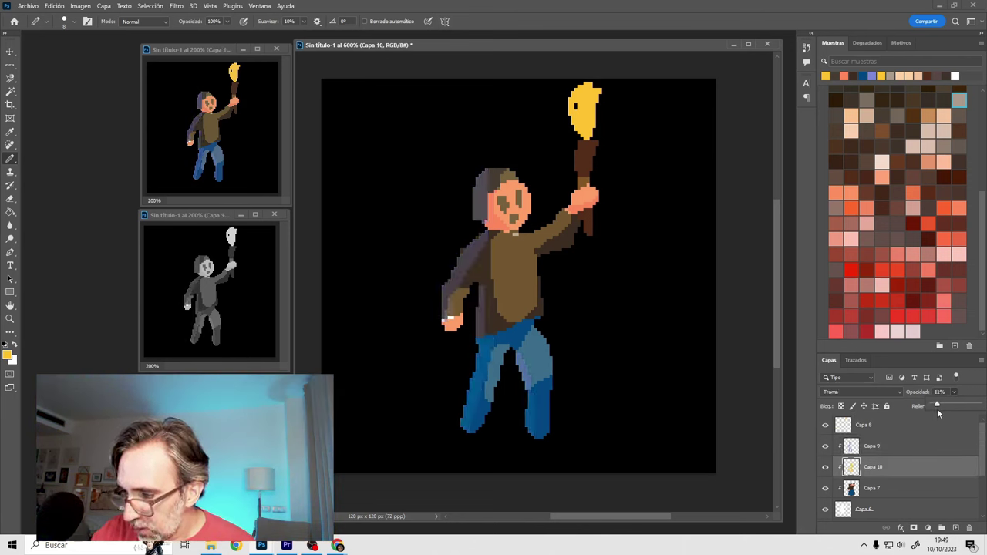
left_click_drag(946, 408, 945, 408)
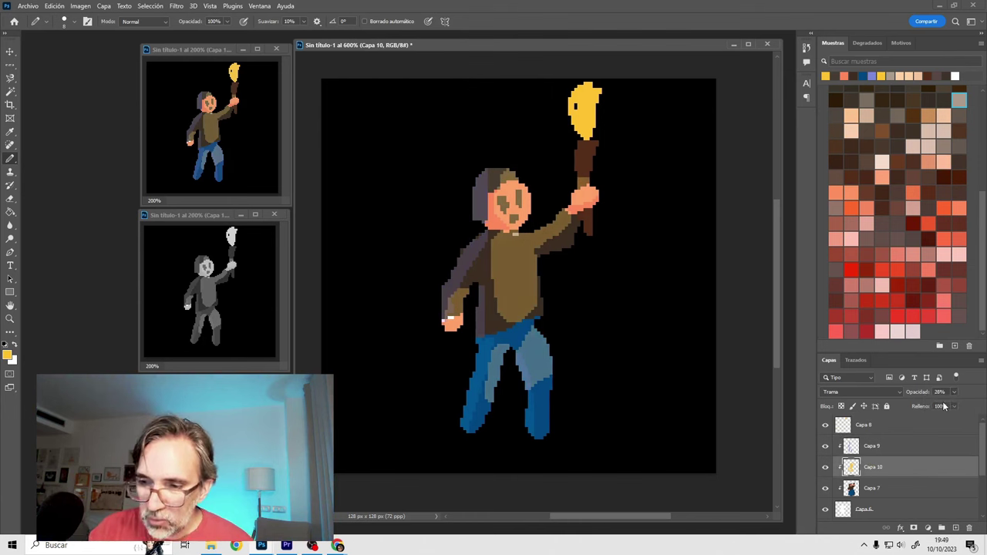
key("ctrl+u")
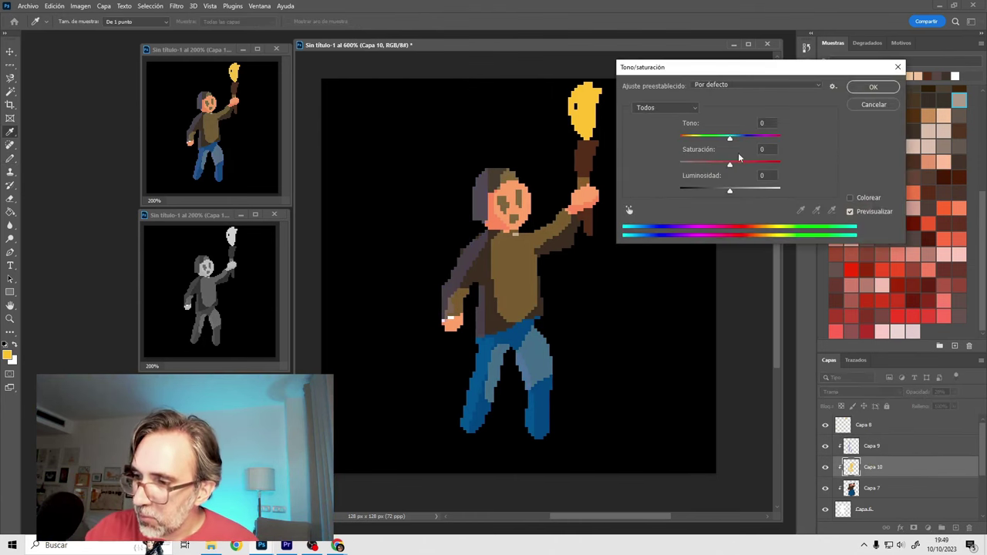
Step: Apply a +22 Hue shift to the Capa 10 torchlight layer, giving it an olive-green cast
mouse_move(731, 139)
left_mouse_down()
mouse_move(718, 139)
mouse_move(742, 138)
left_mouse_up()
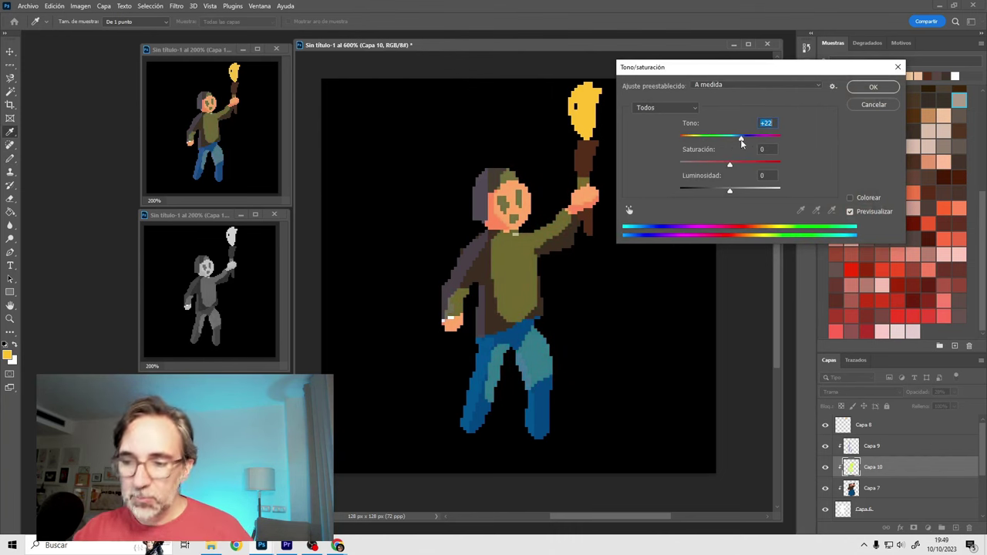
left_click(866, 88)
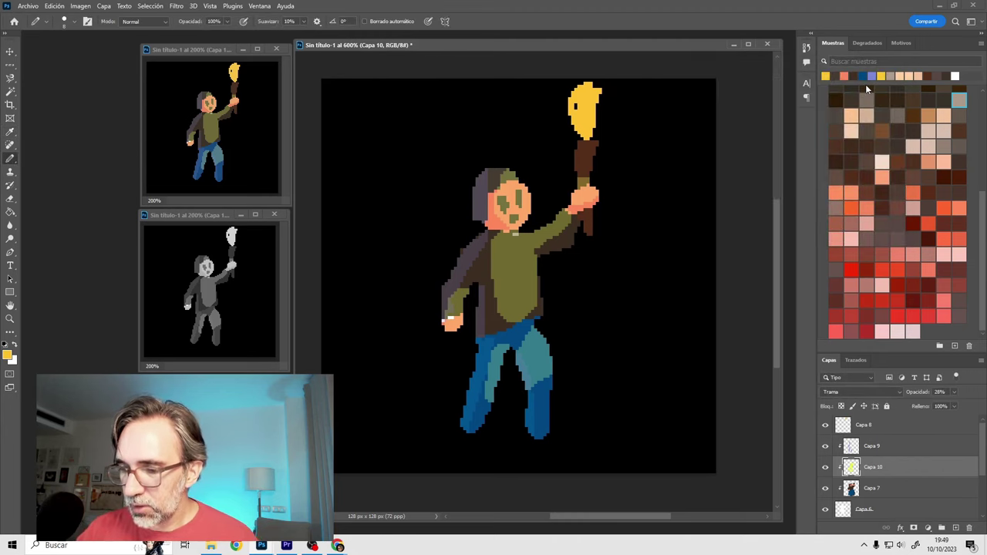
key("ctrl+minus")
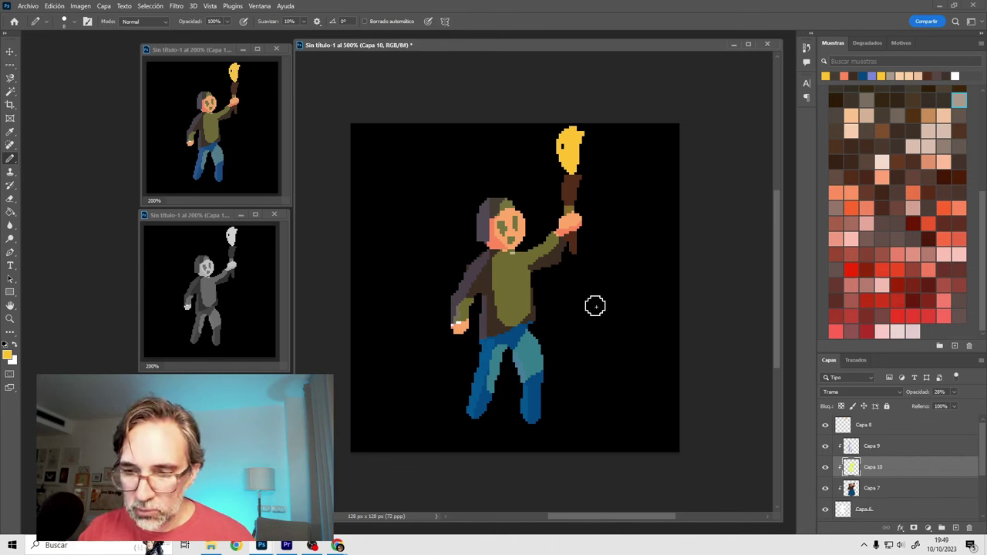
key("m")
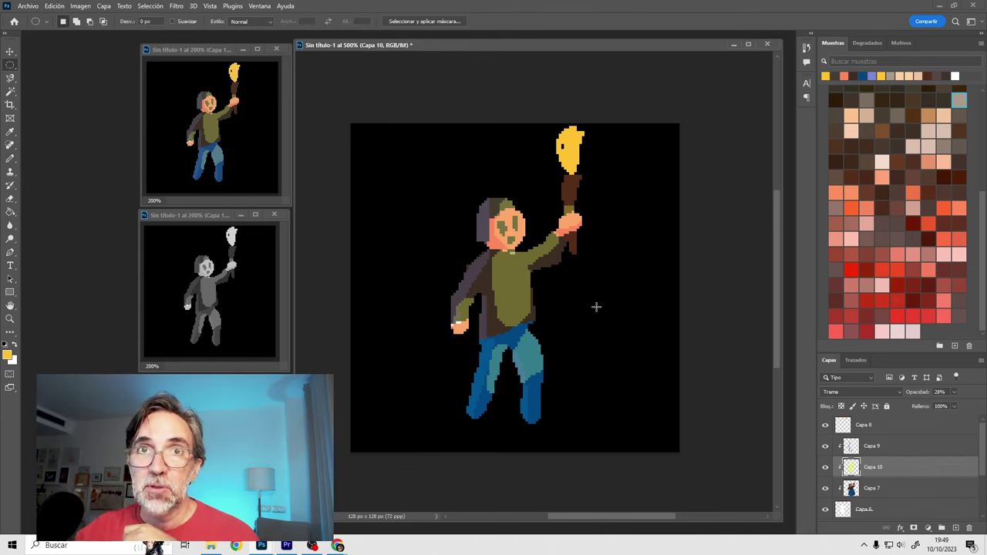